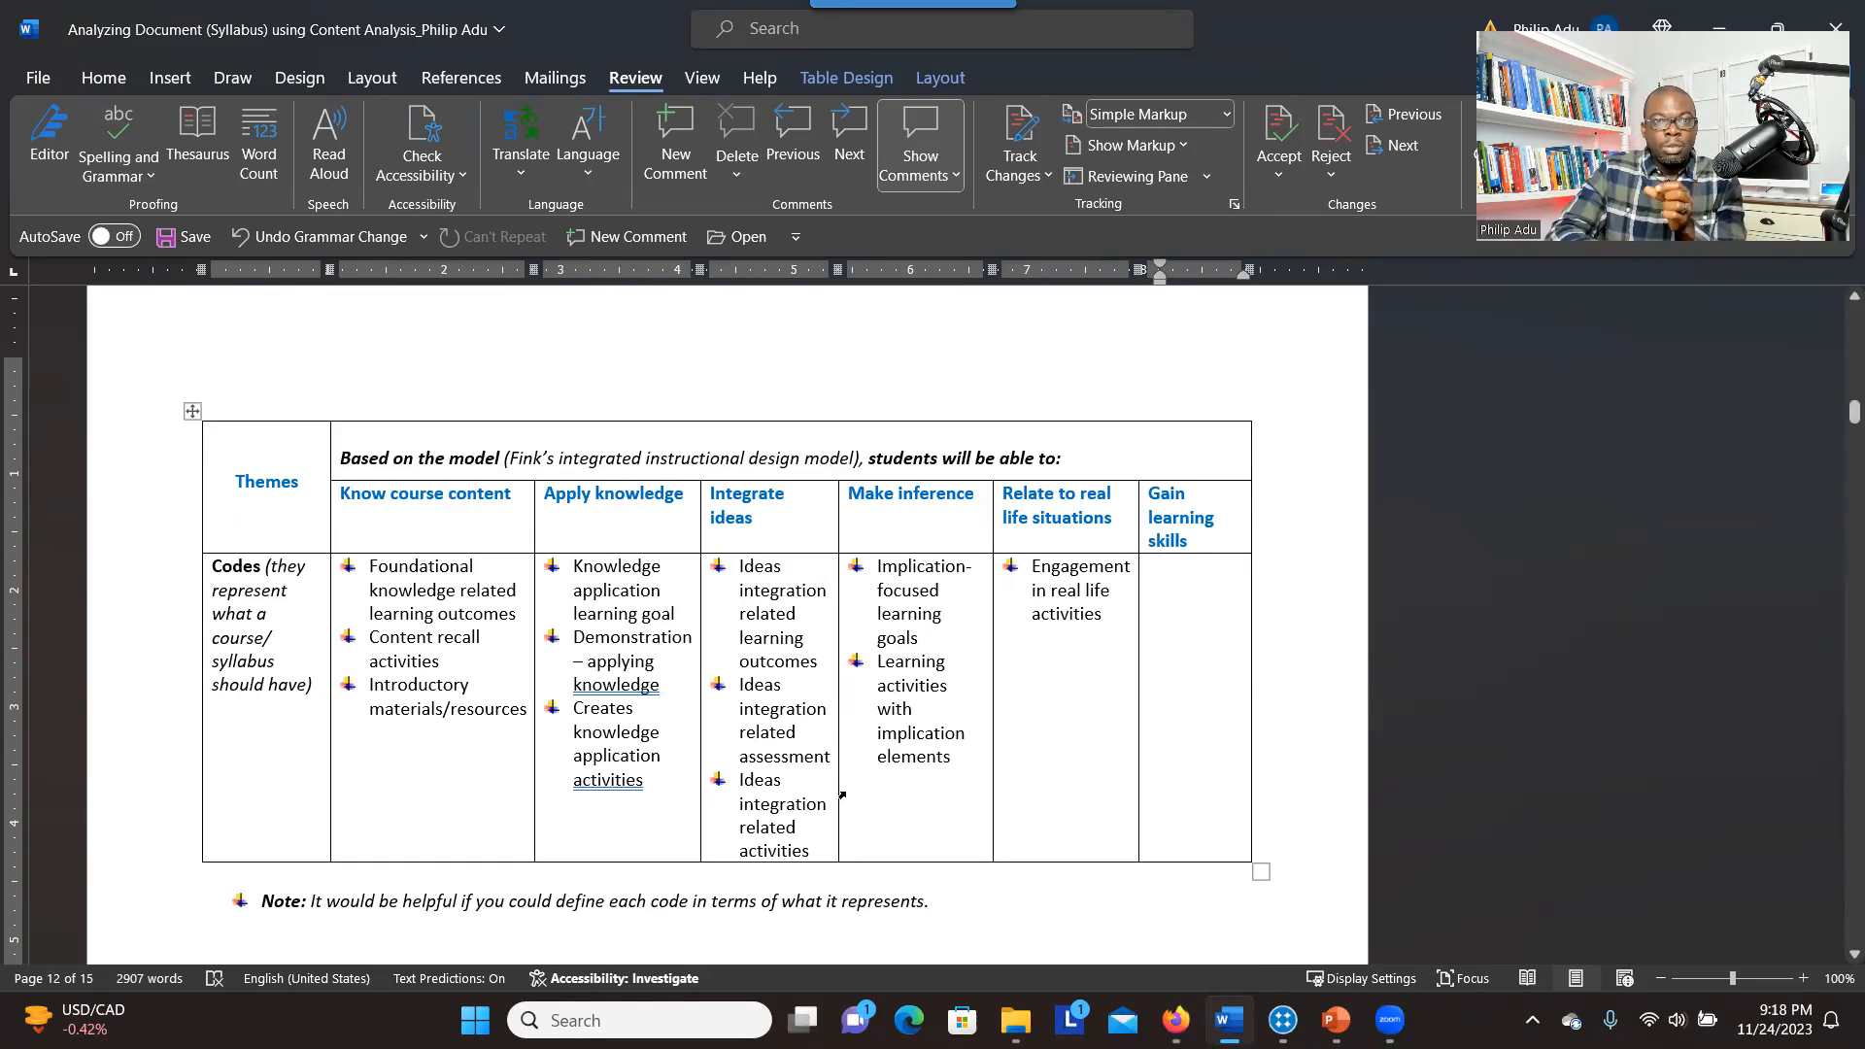
Switch from the Word document to ChatGPT in the browser and open the QualiCodeFrame GPT
left_click(1197, 636)
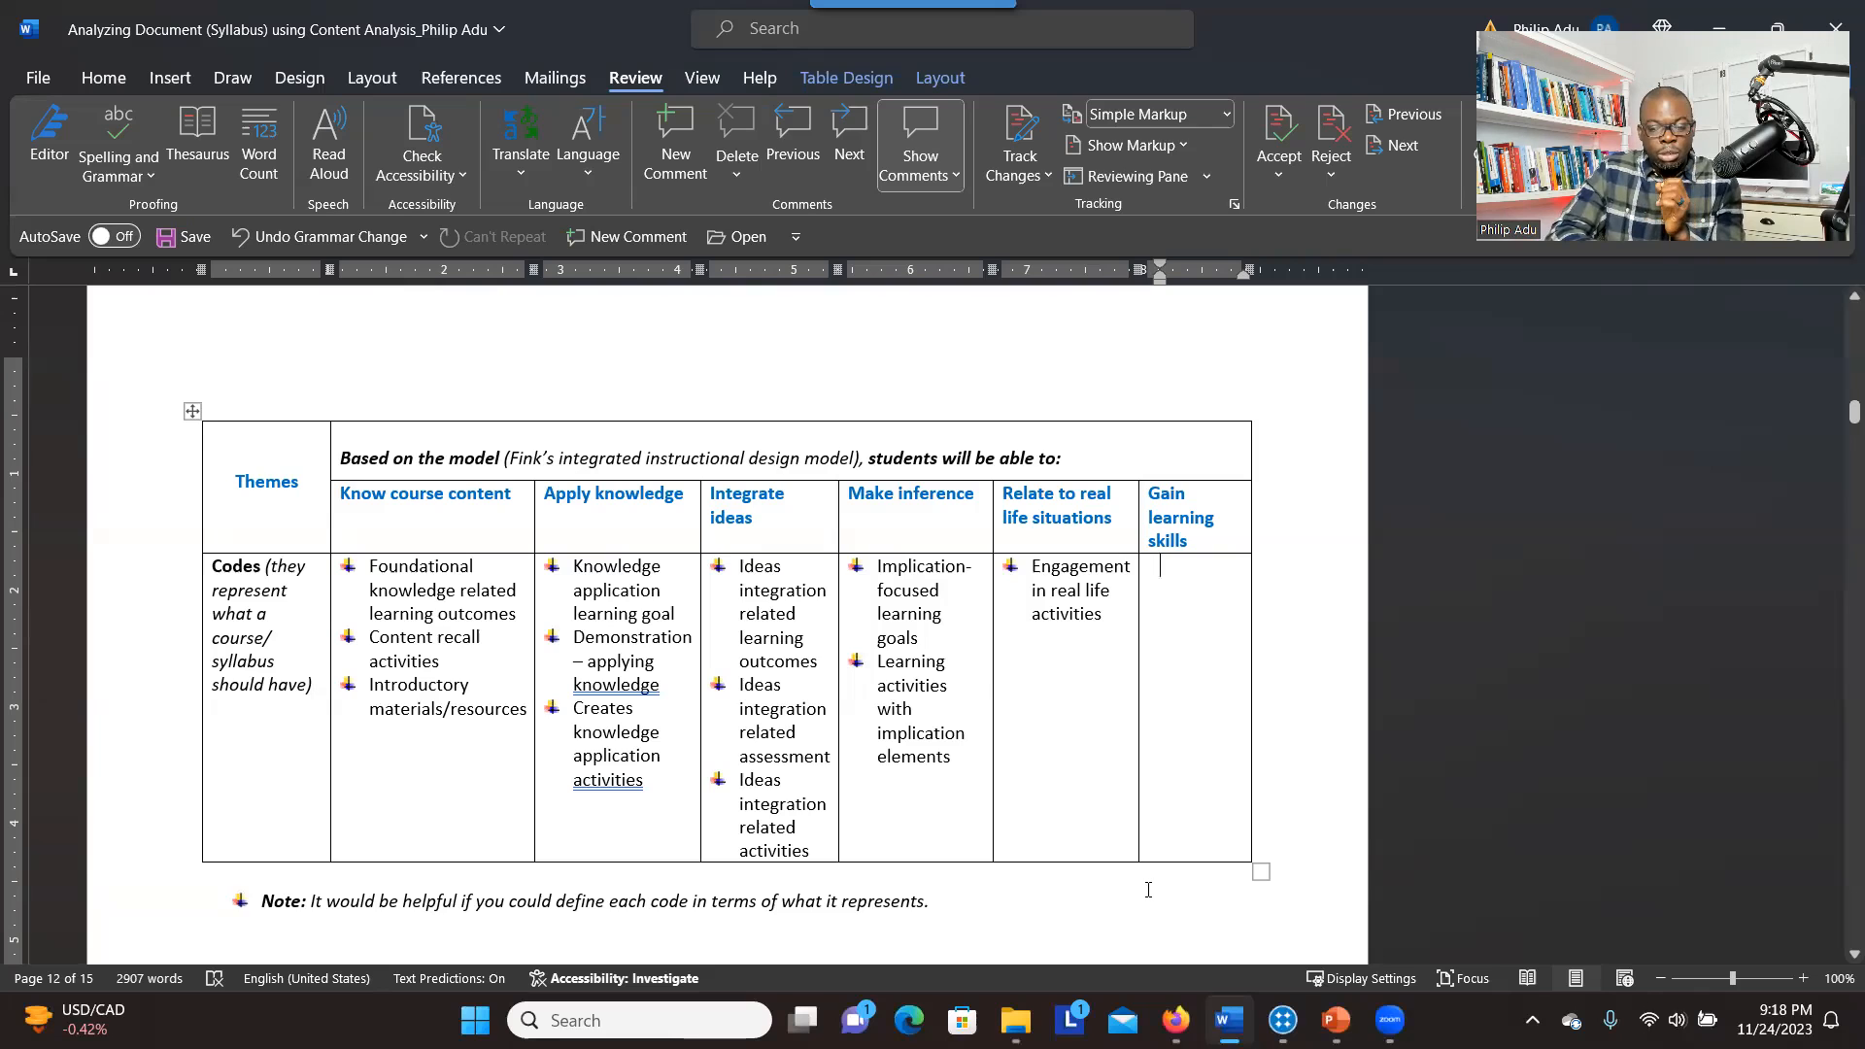
left_click(1175, 1020)
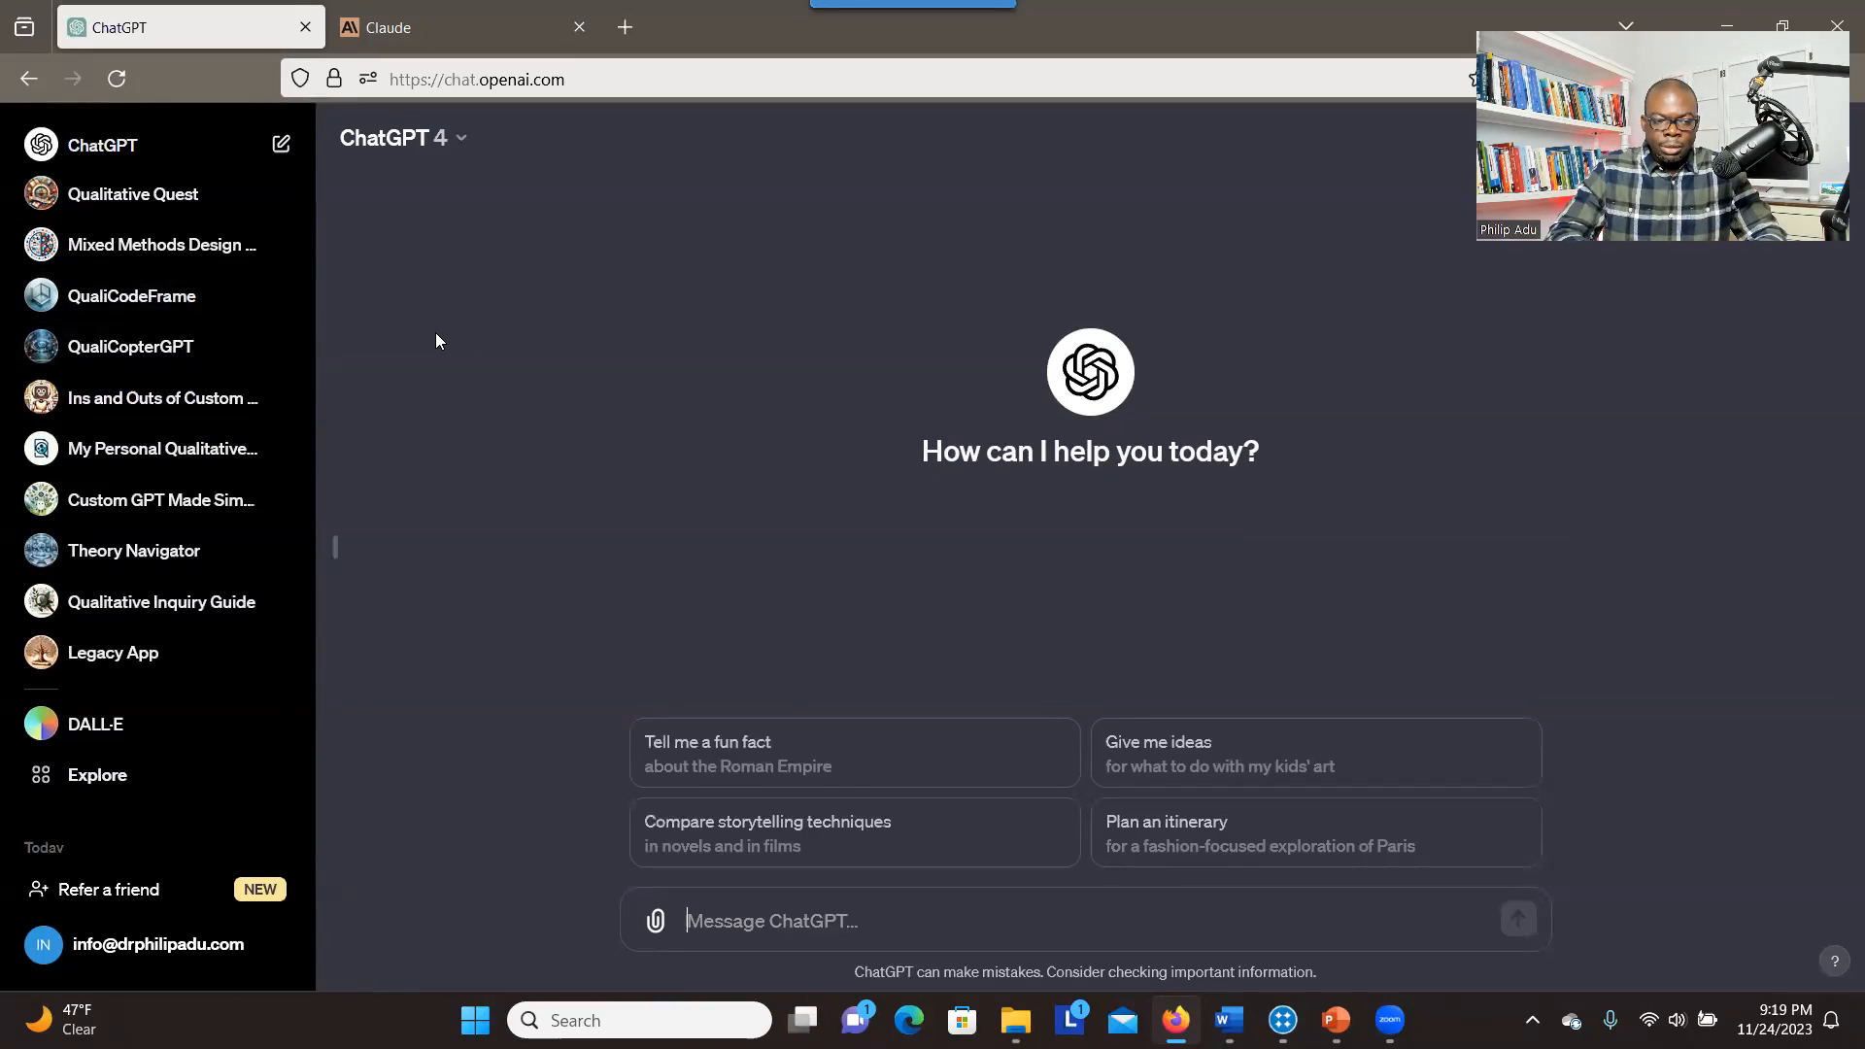
left_click(155, 297)
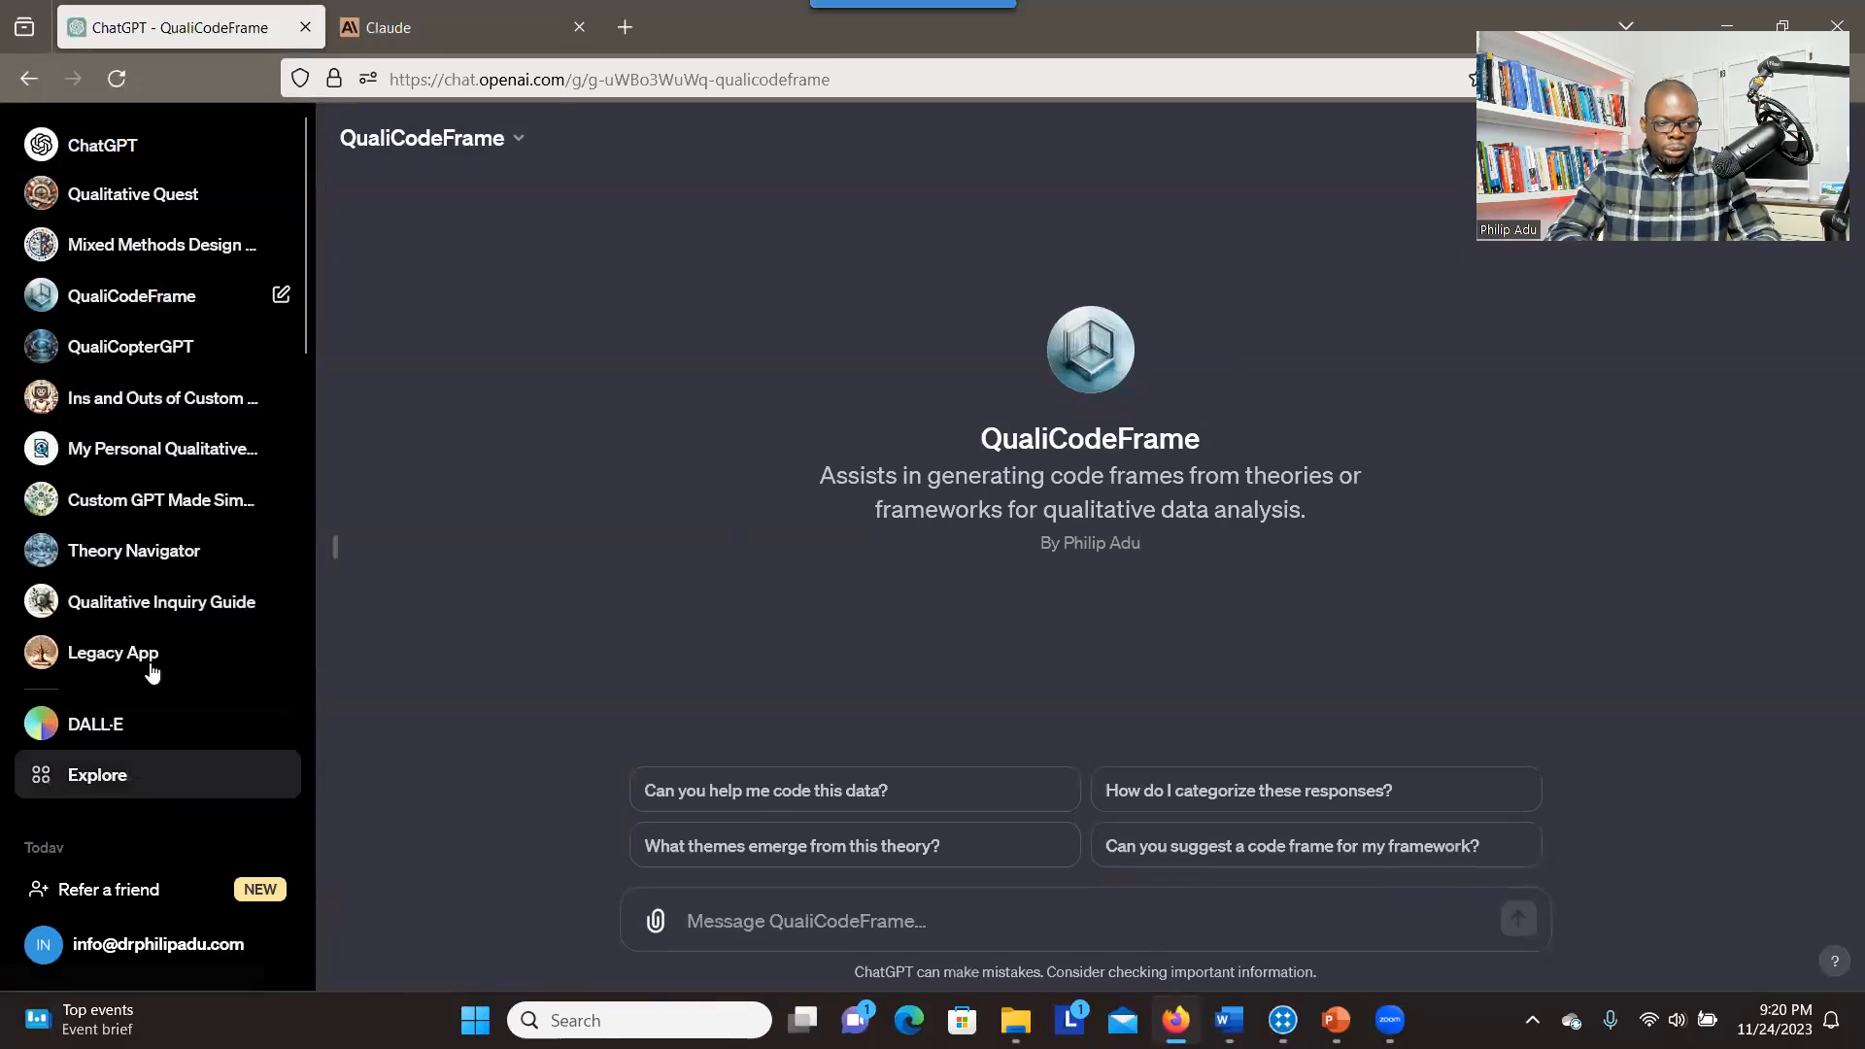
Switch the standard ChatGPT model to GPT-3.5 and back to GPT-4, and return to QualiCodeFrame
left_click(229, 144)
left_click(442, 144)
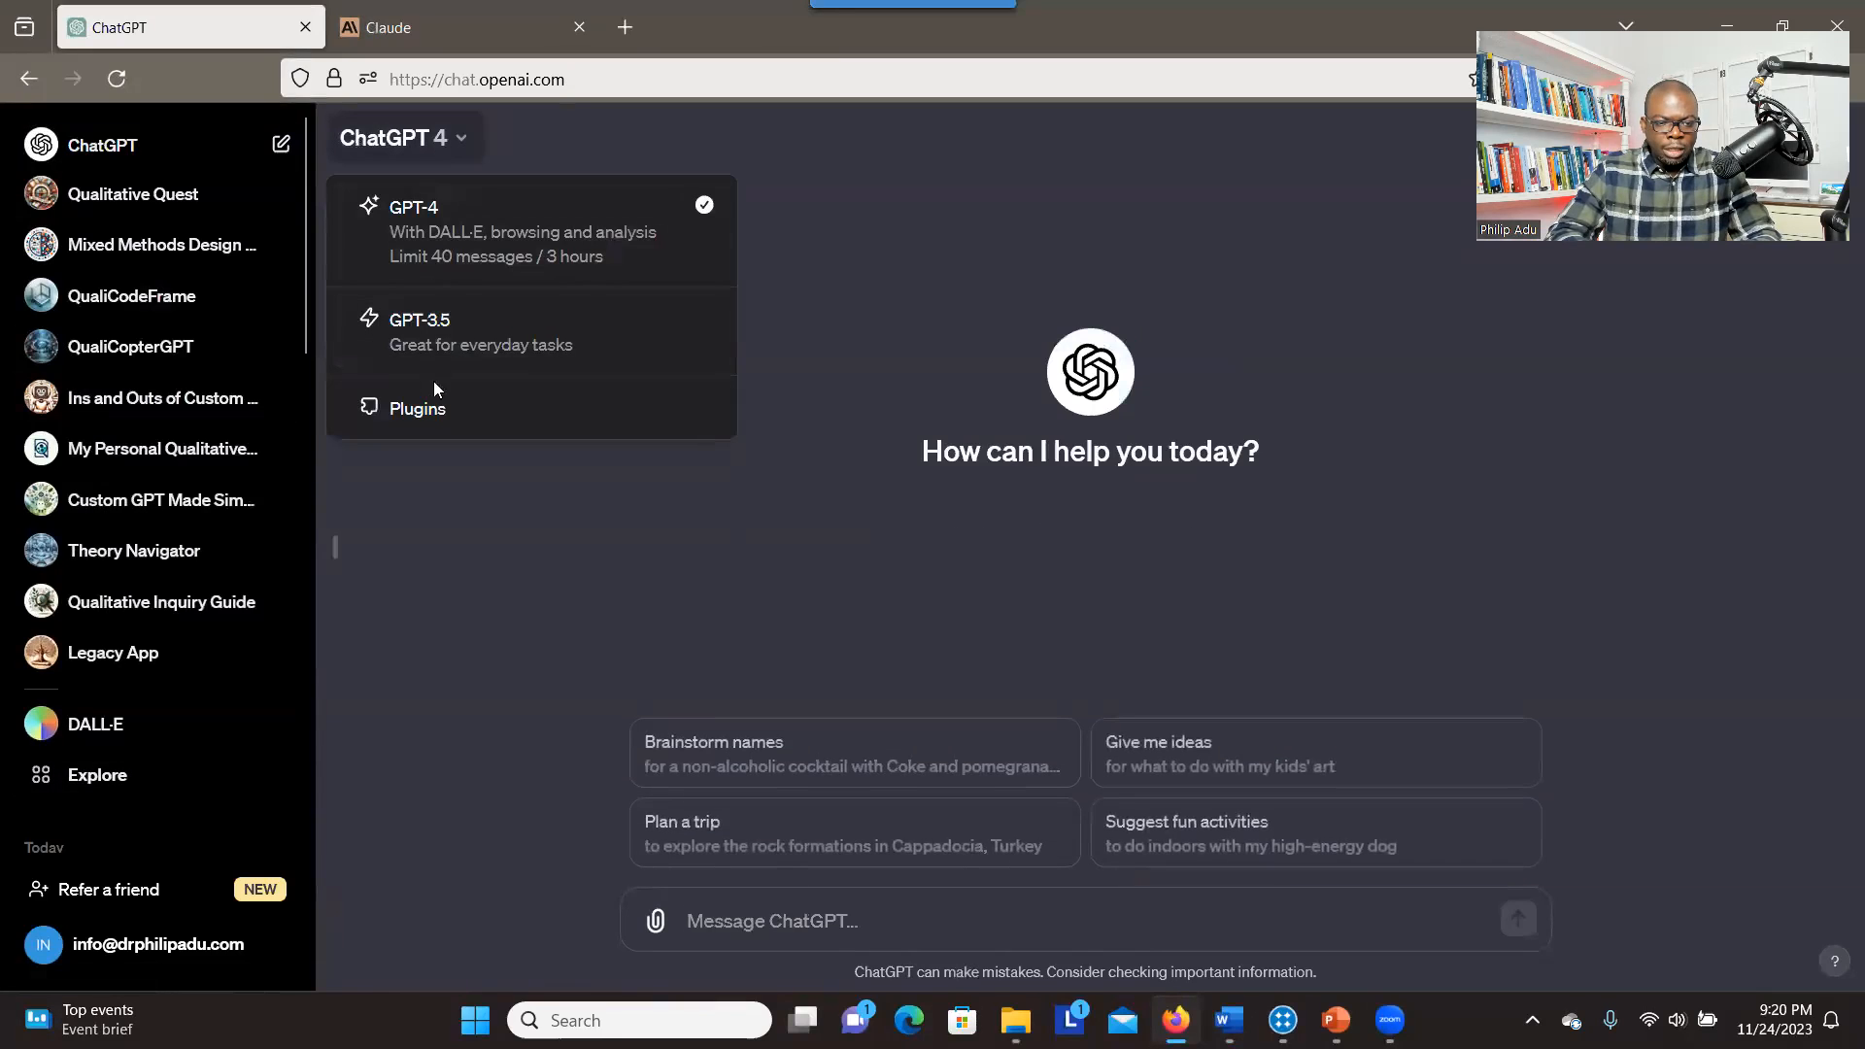
left_click(468, 358)
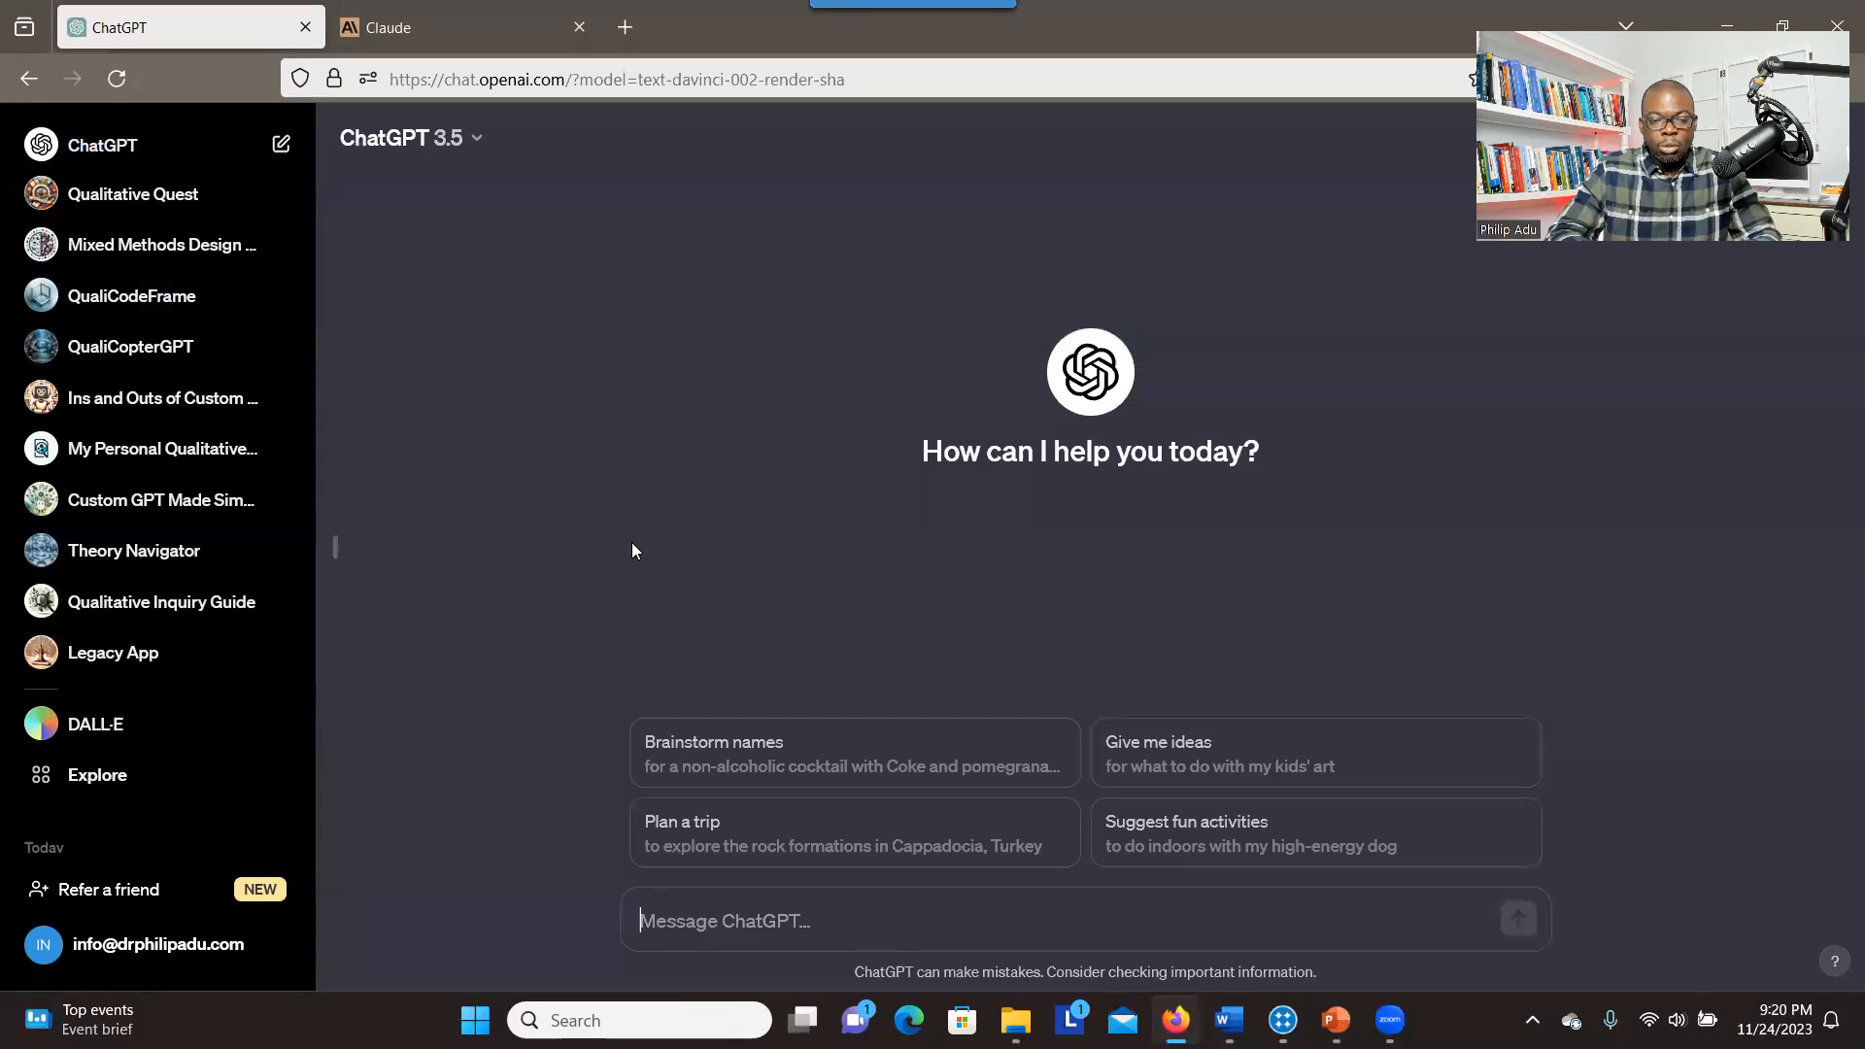
left_click(478, 128)
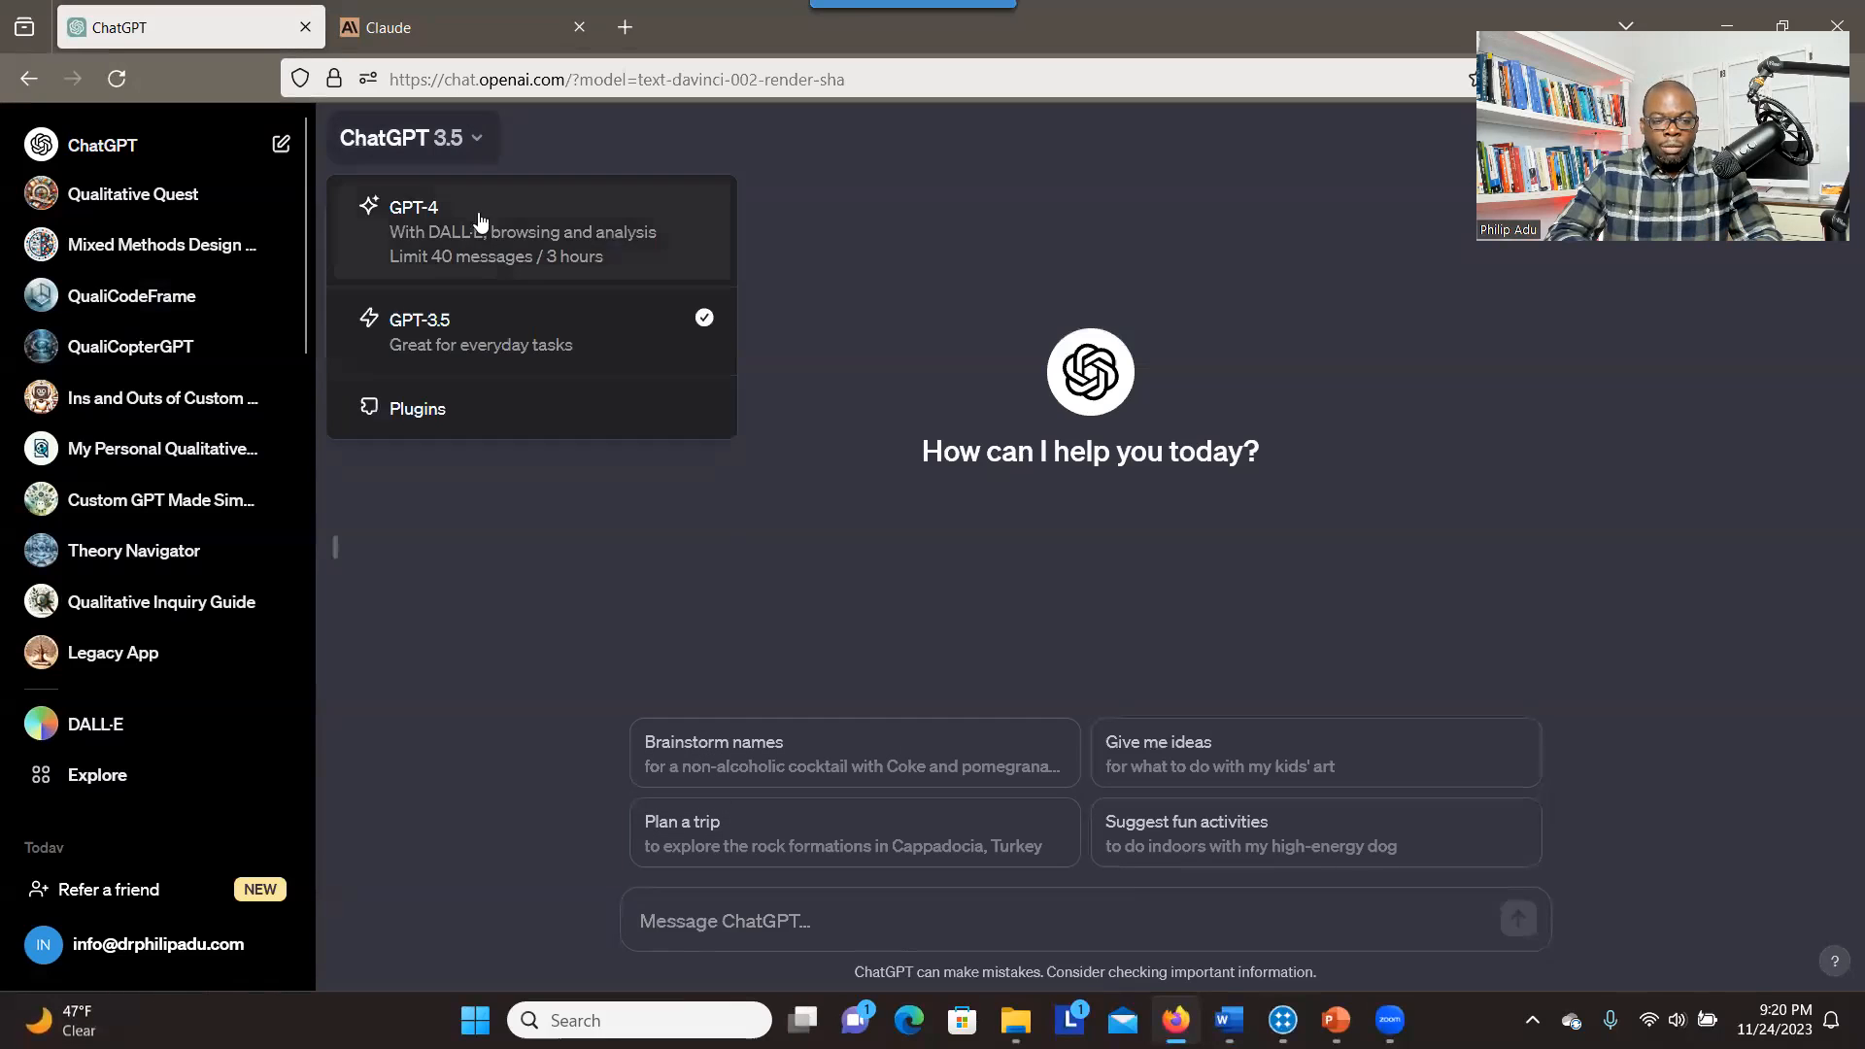
left_click(474, 254)
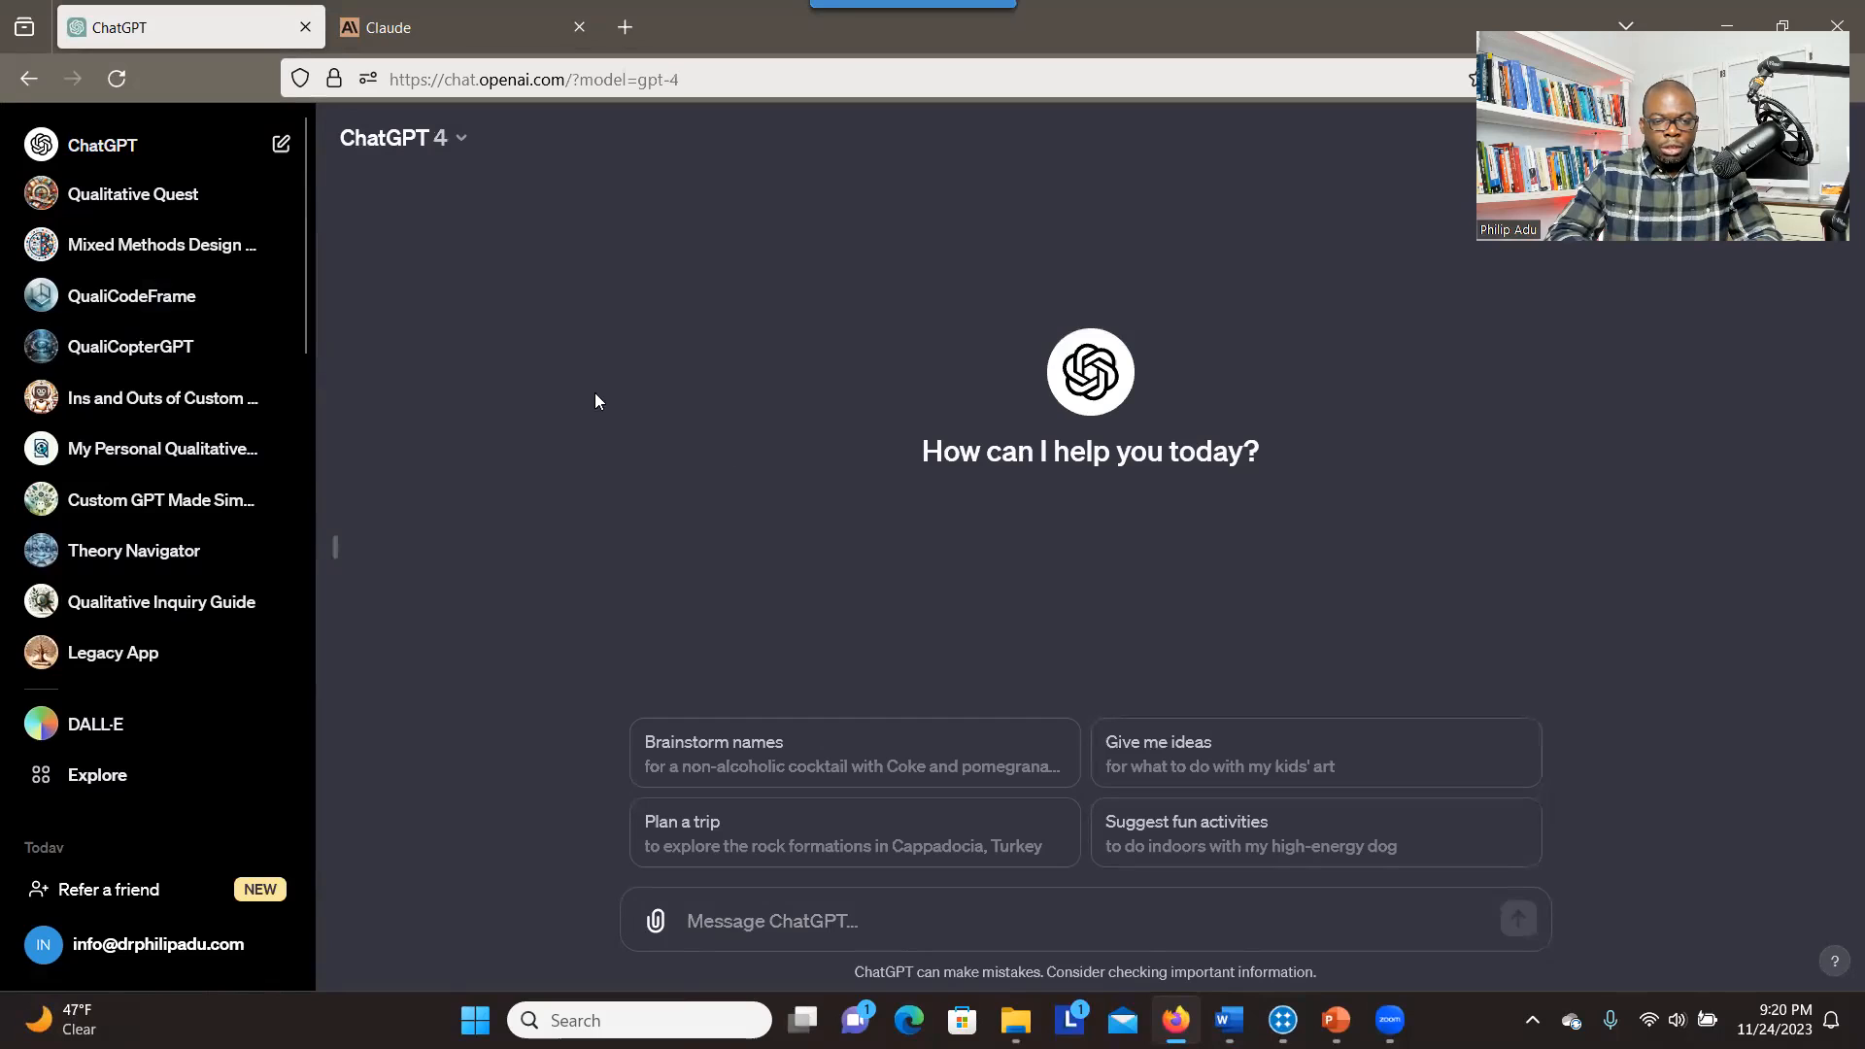
left_click(133, 296)
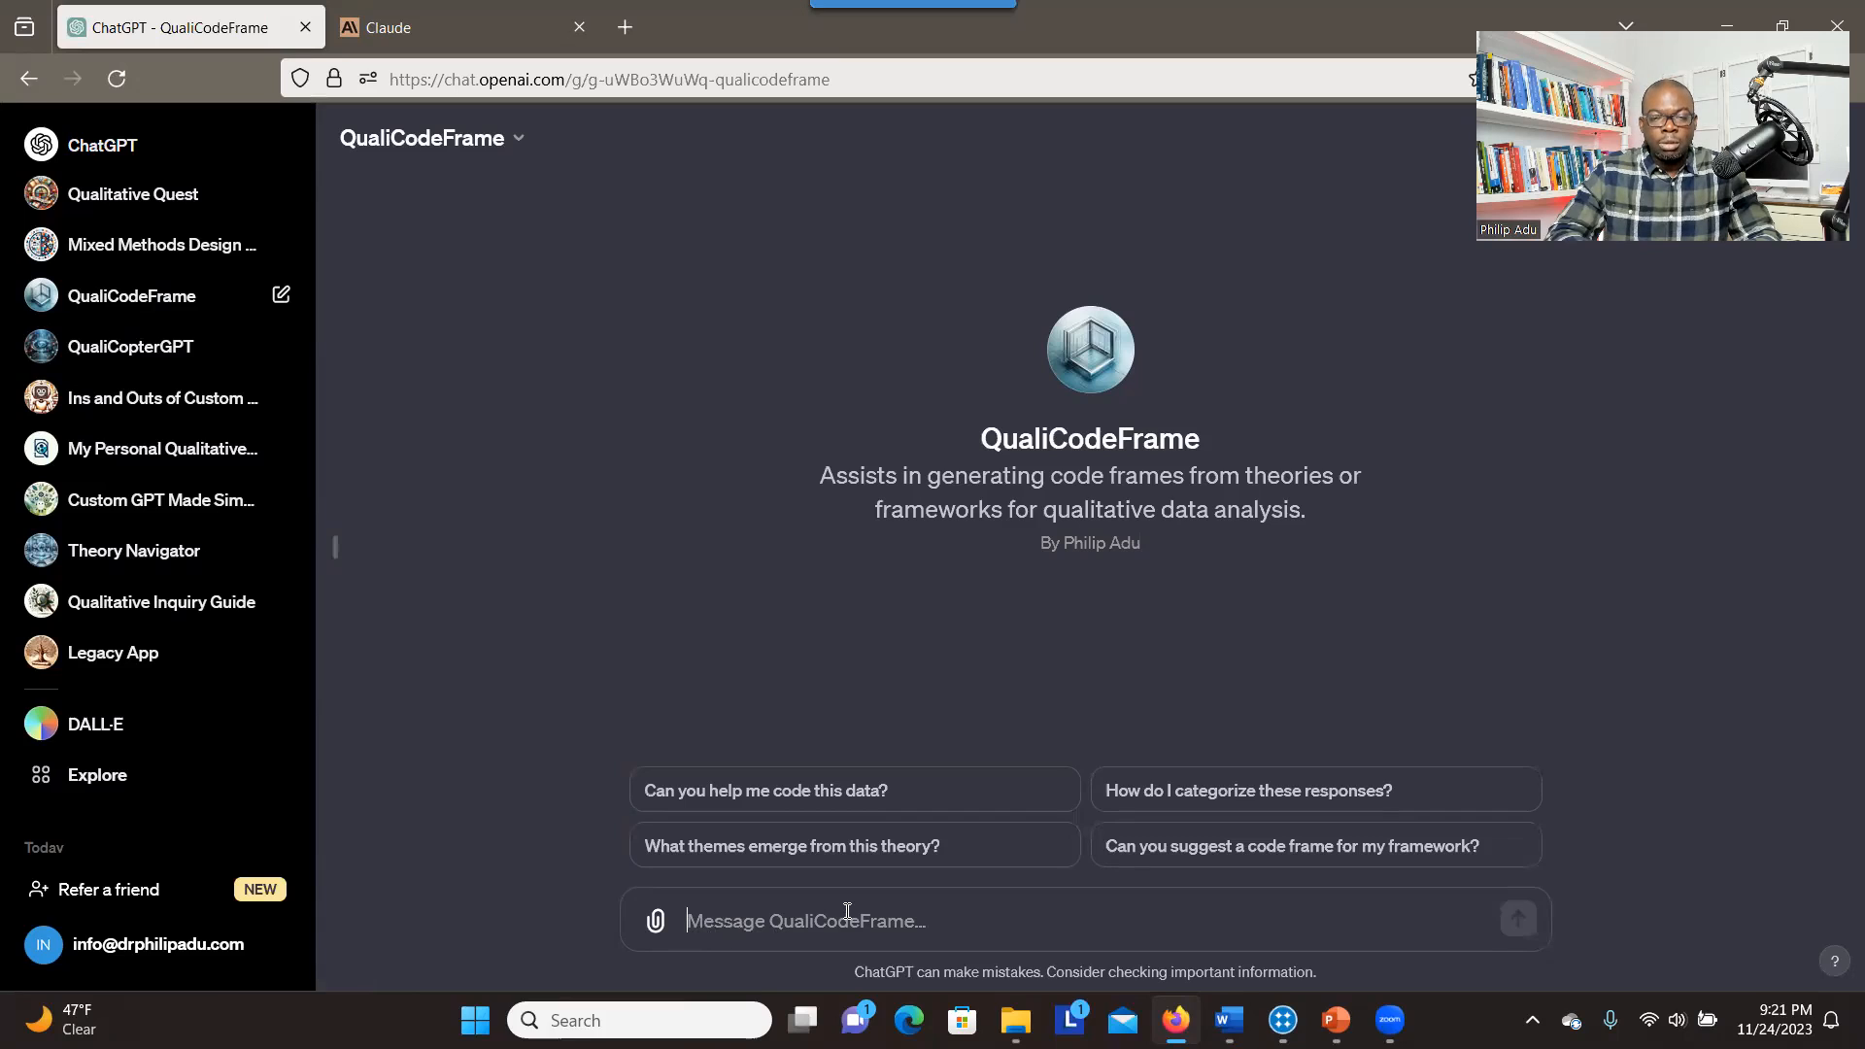
Switch to the Word document and copy the description of Fink's integrated instructional design model, including its six elements
key("alt+Tab")
scroll(839, 524, "up", 2)
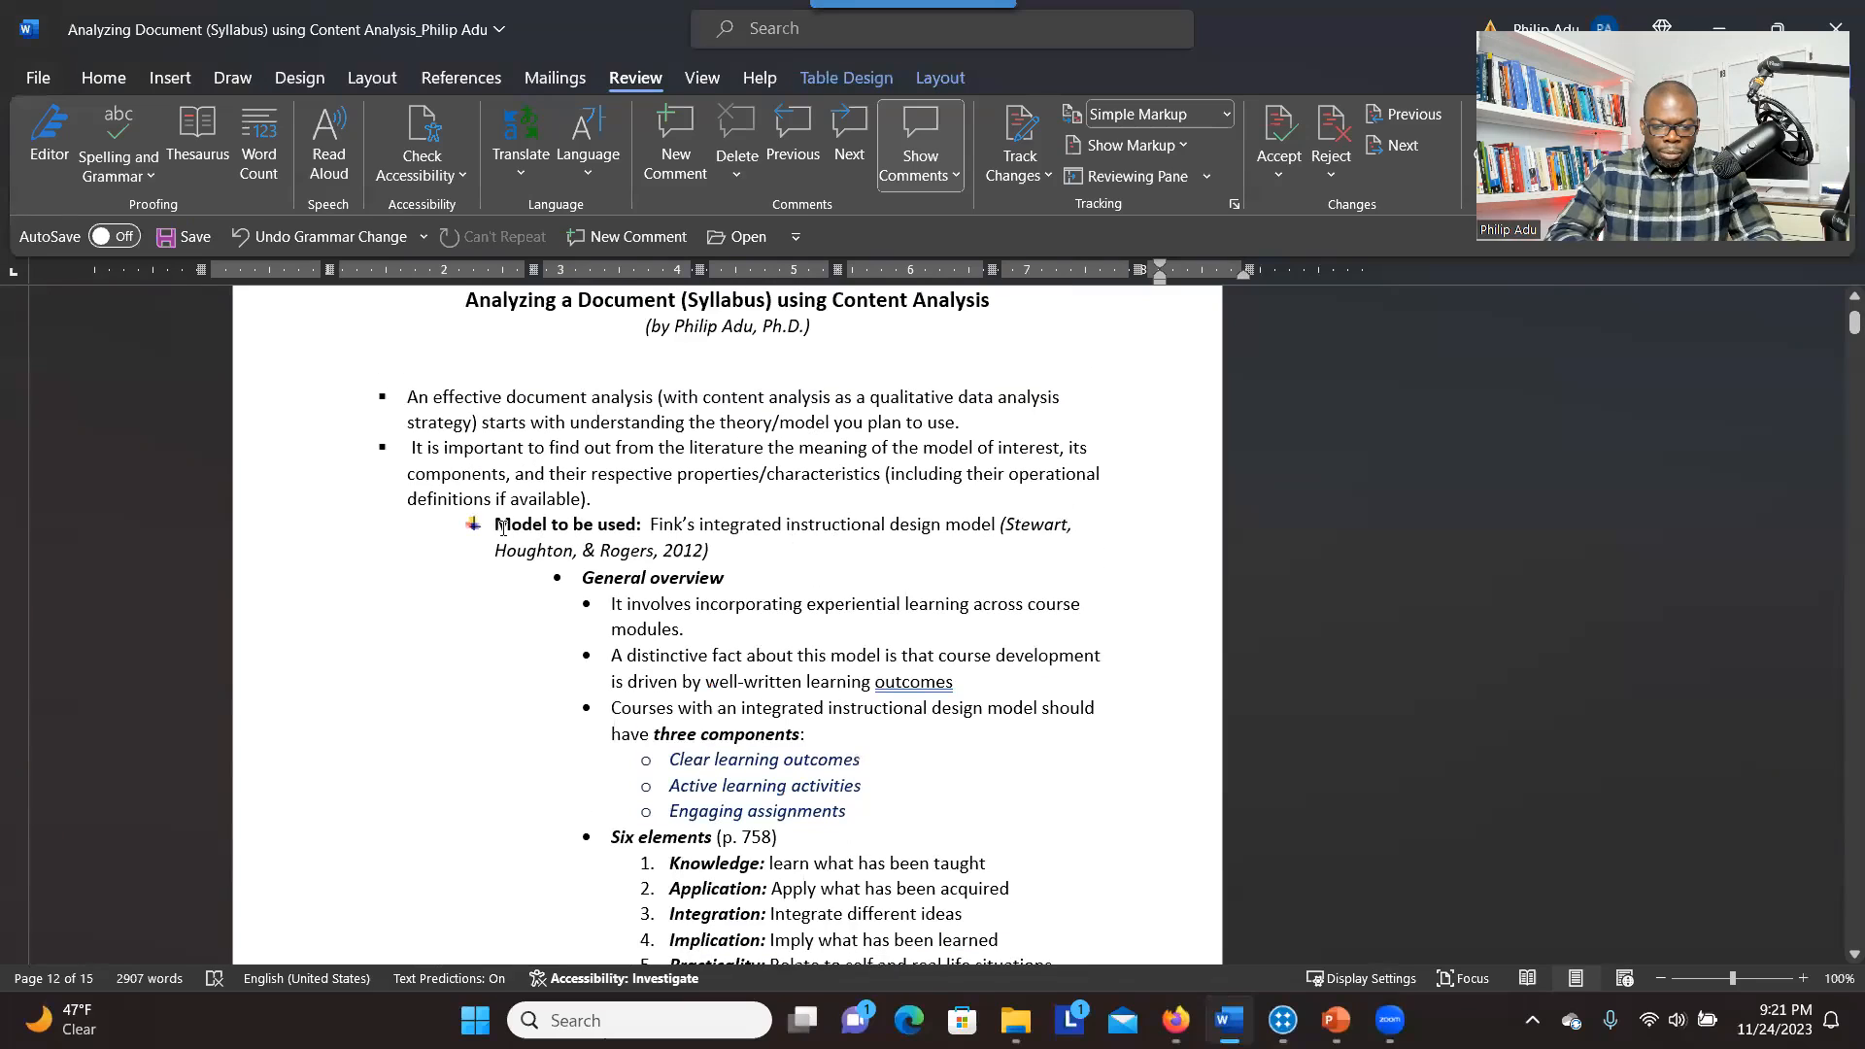
left_click_drag(650, 524, 1044, 733)
In QualiCodeFrame, enter "Can you generate codes and themes ( ie. Code Frame) based on the following model?" and paste the copied model description
mouse_move(1175, 1020)
left_click(1183, 903)
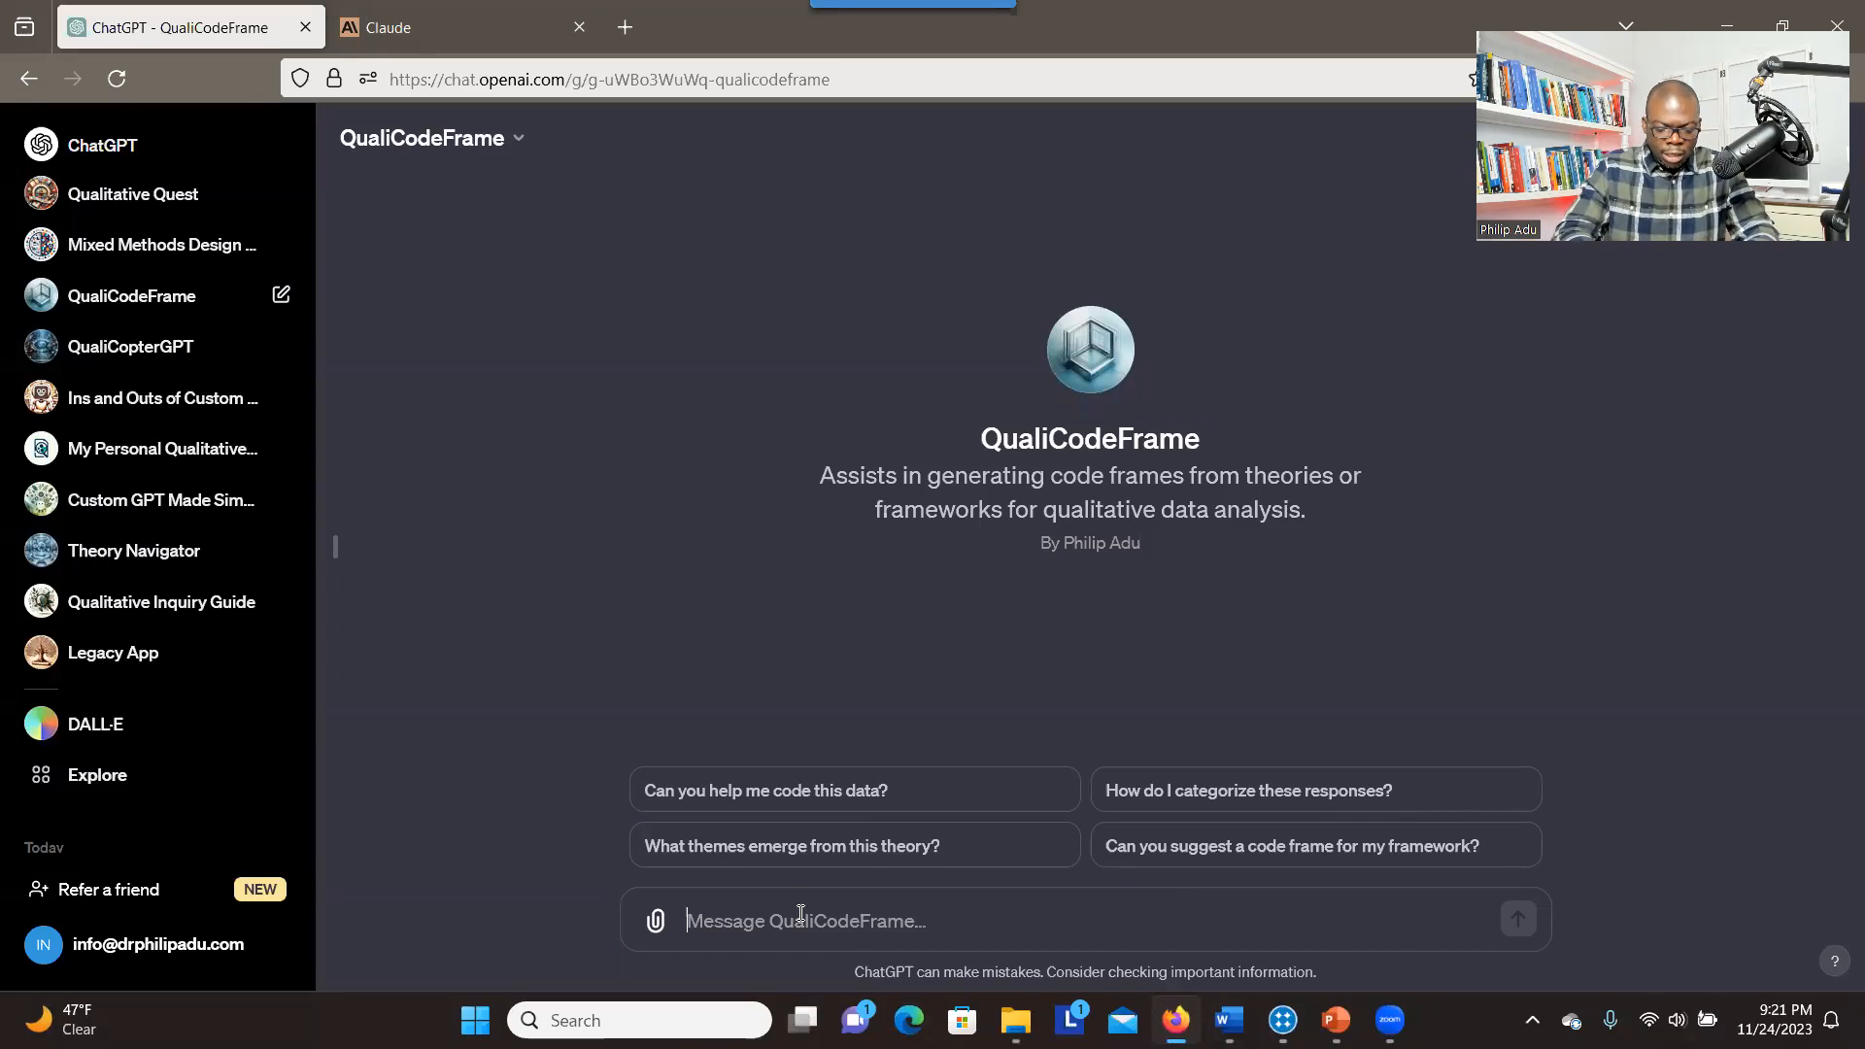
type("Can you generate codes and themes ( ie. Code Frame) based on the following model?")
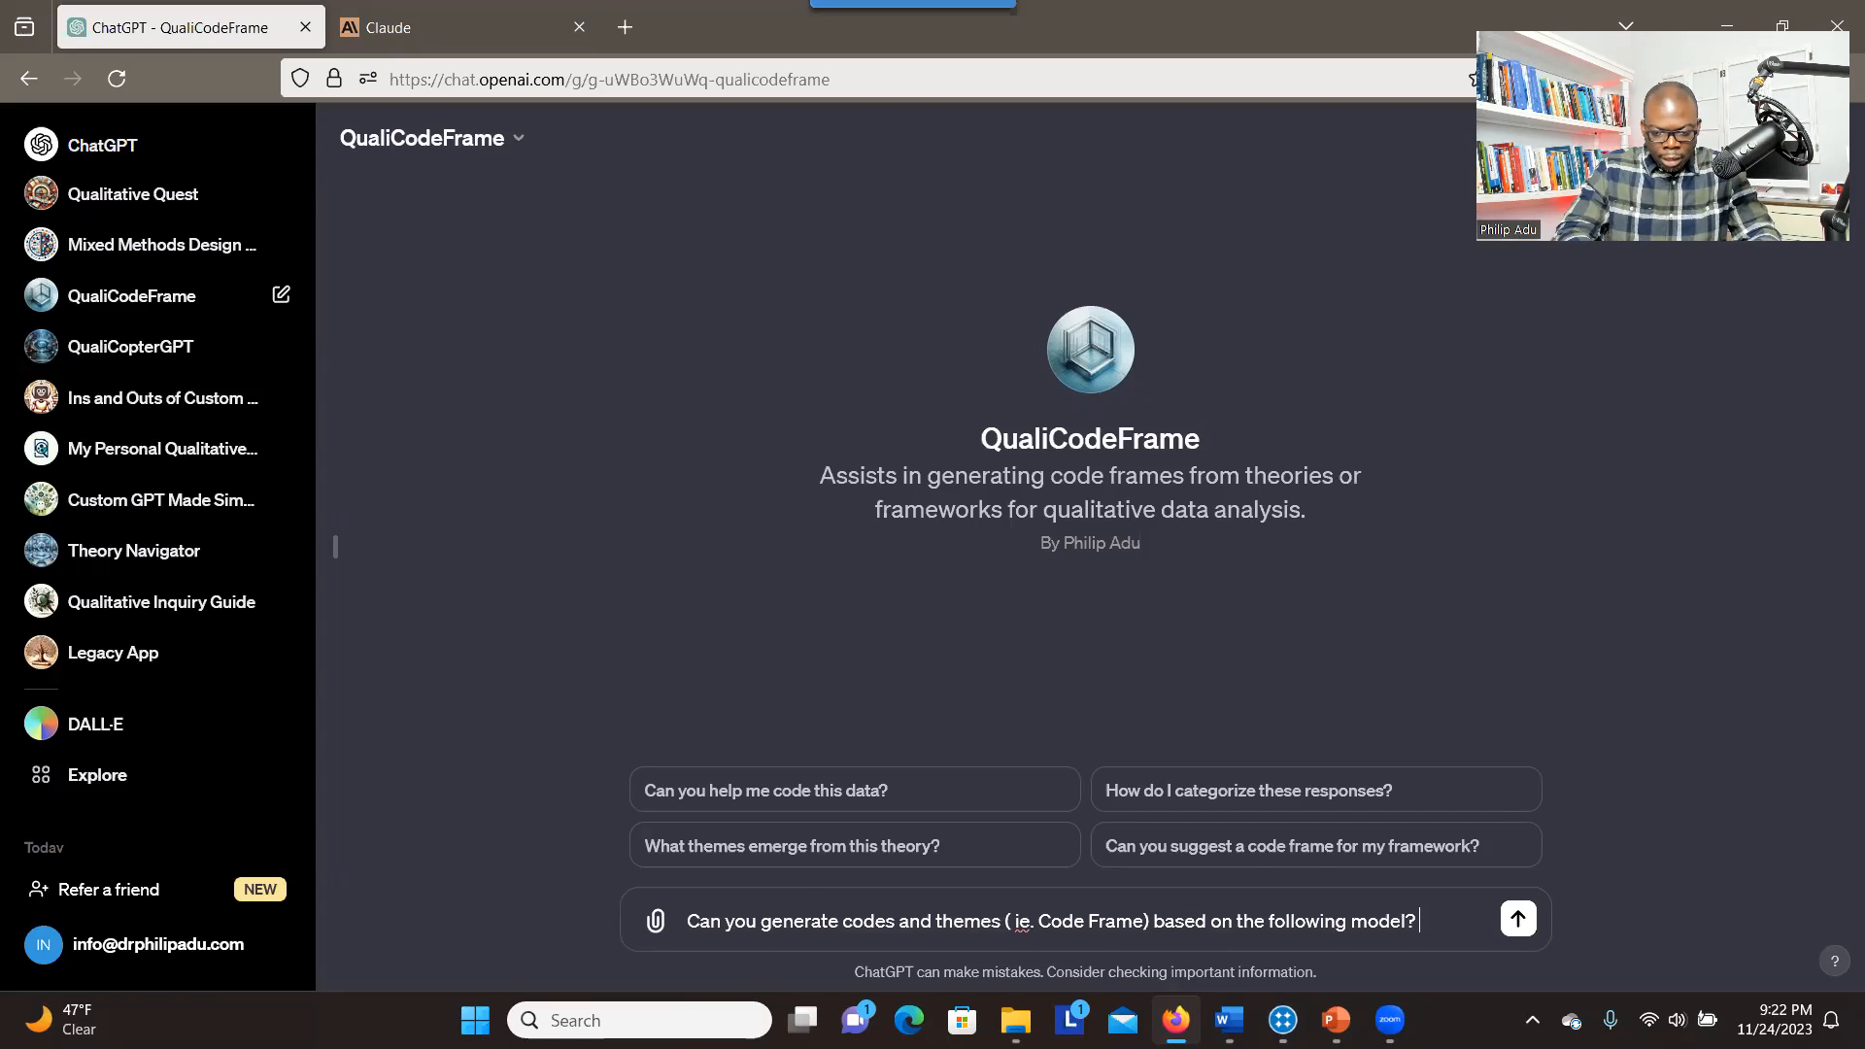
key("ctrl+v")
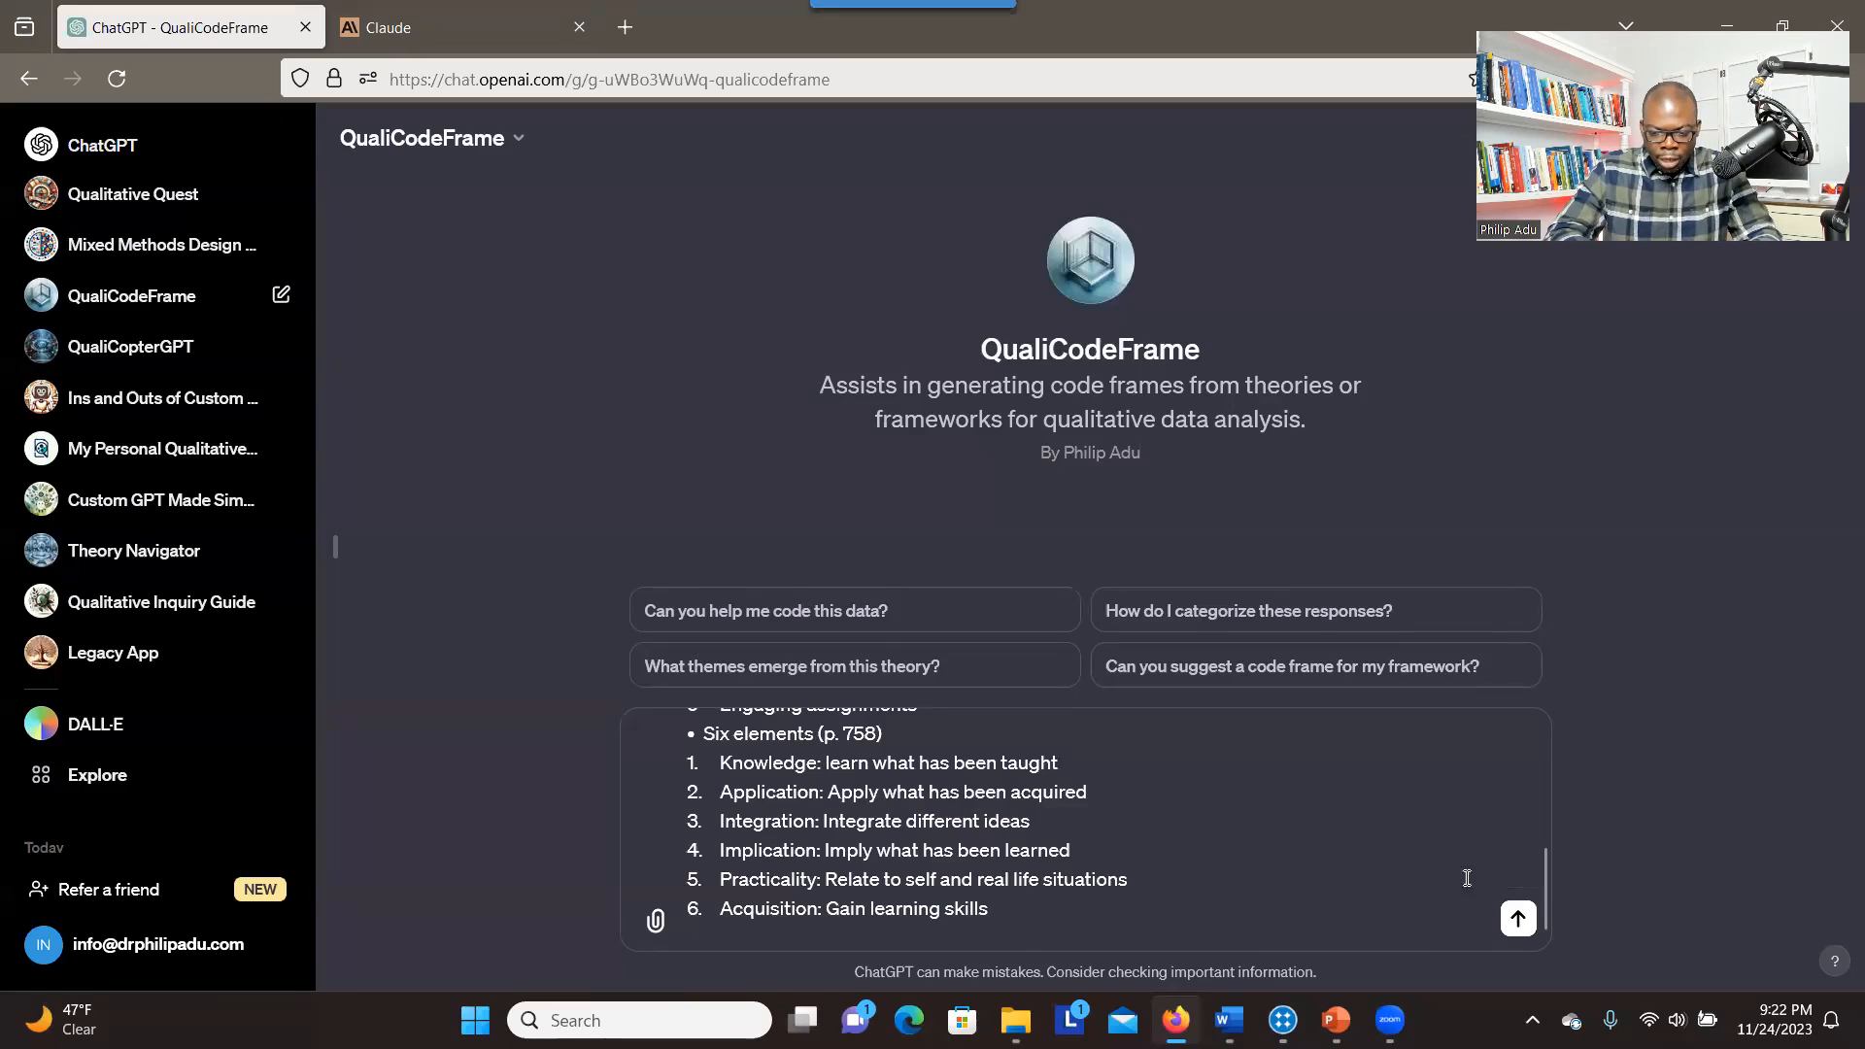
Remove the three-components passage and the page reference after "Six elements" from the prompt, and send it
left_click_drag(1542, 894, 1542, 756)
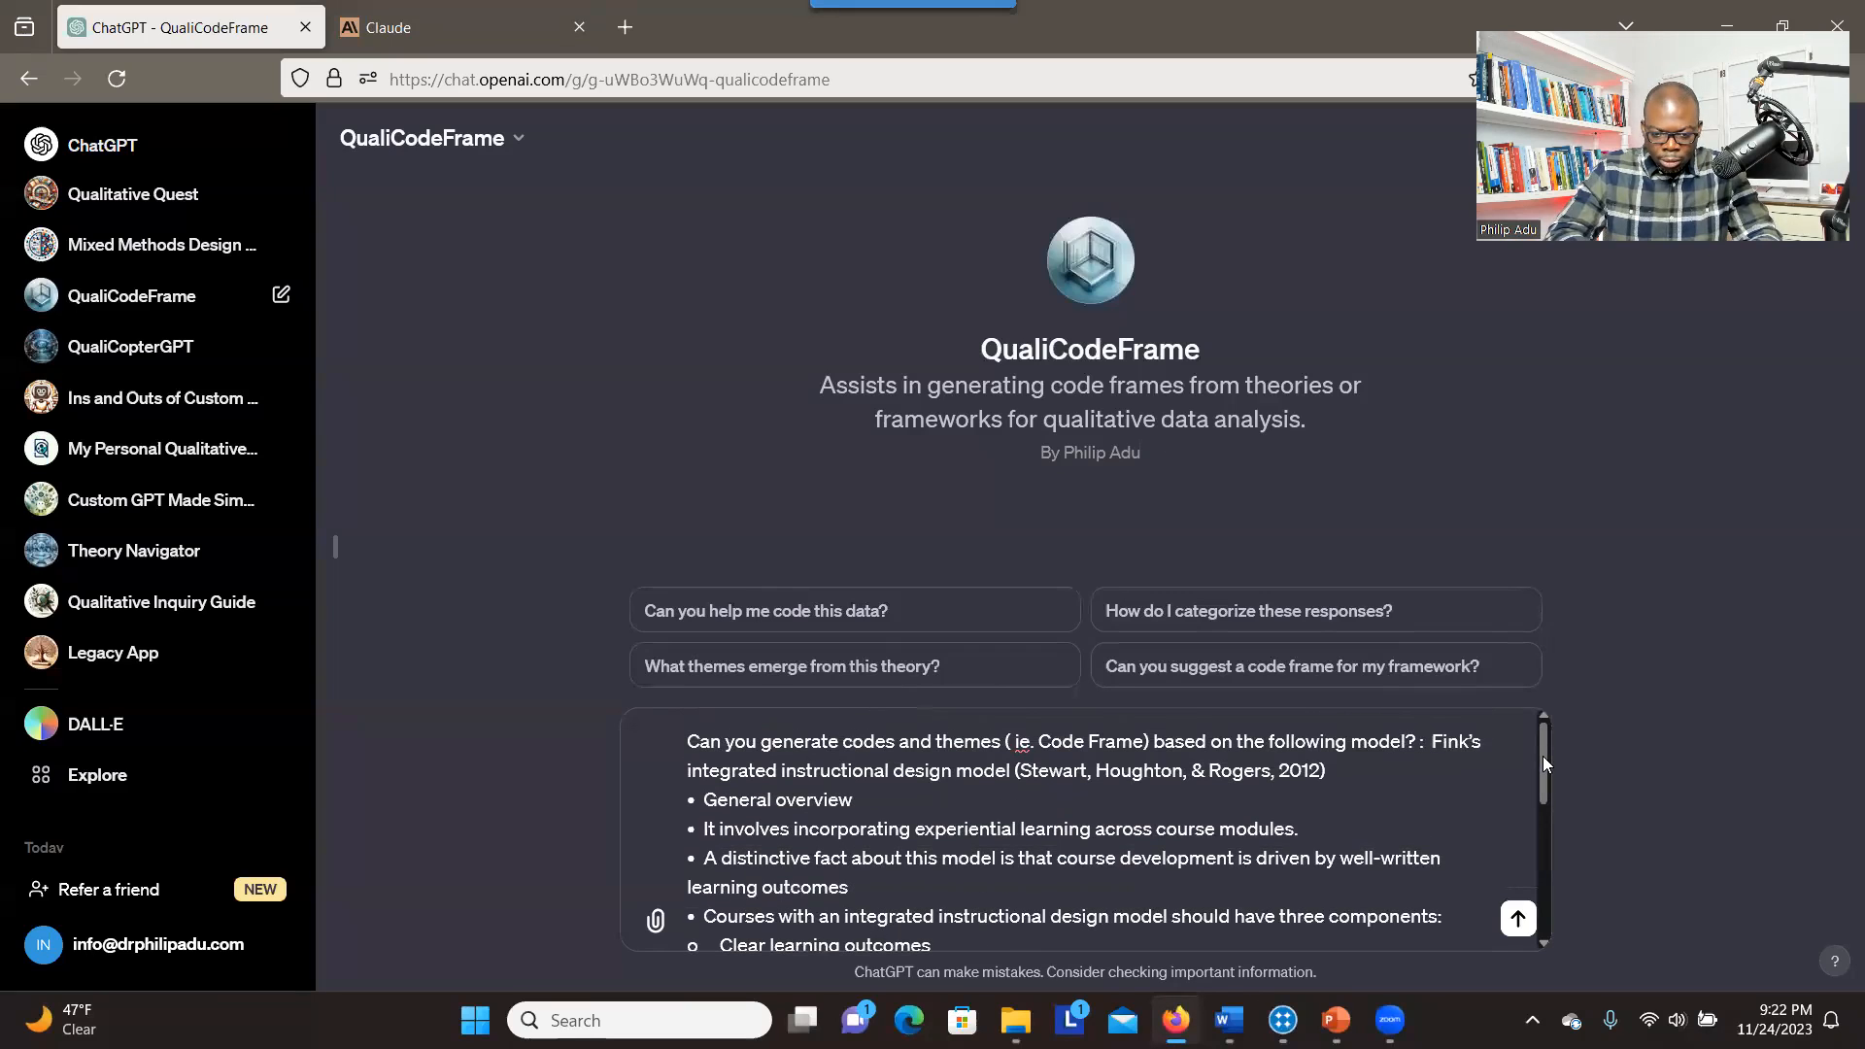
left_click_drag(860, 802, 773, 802)
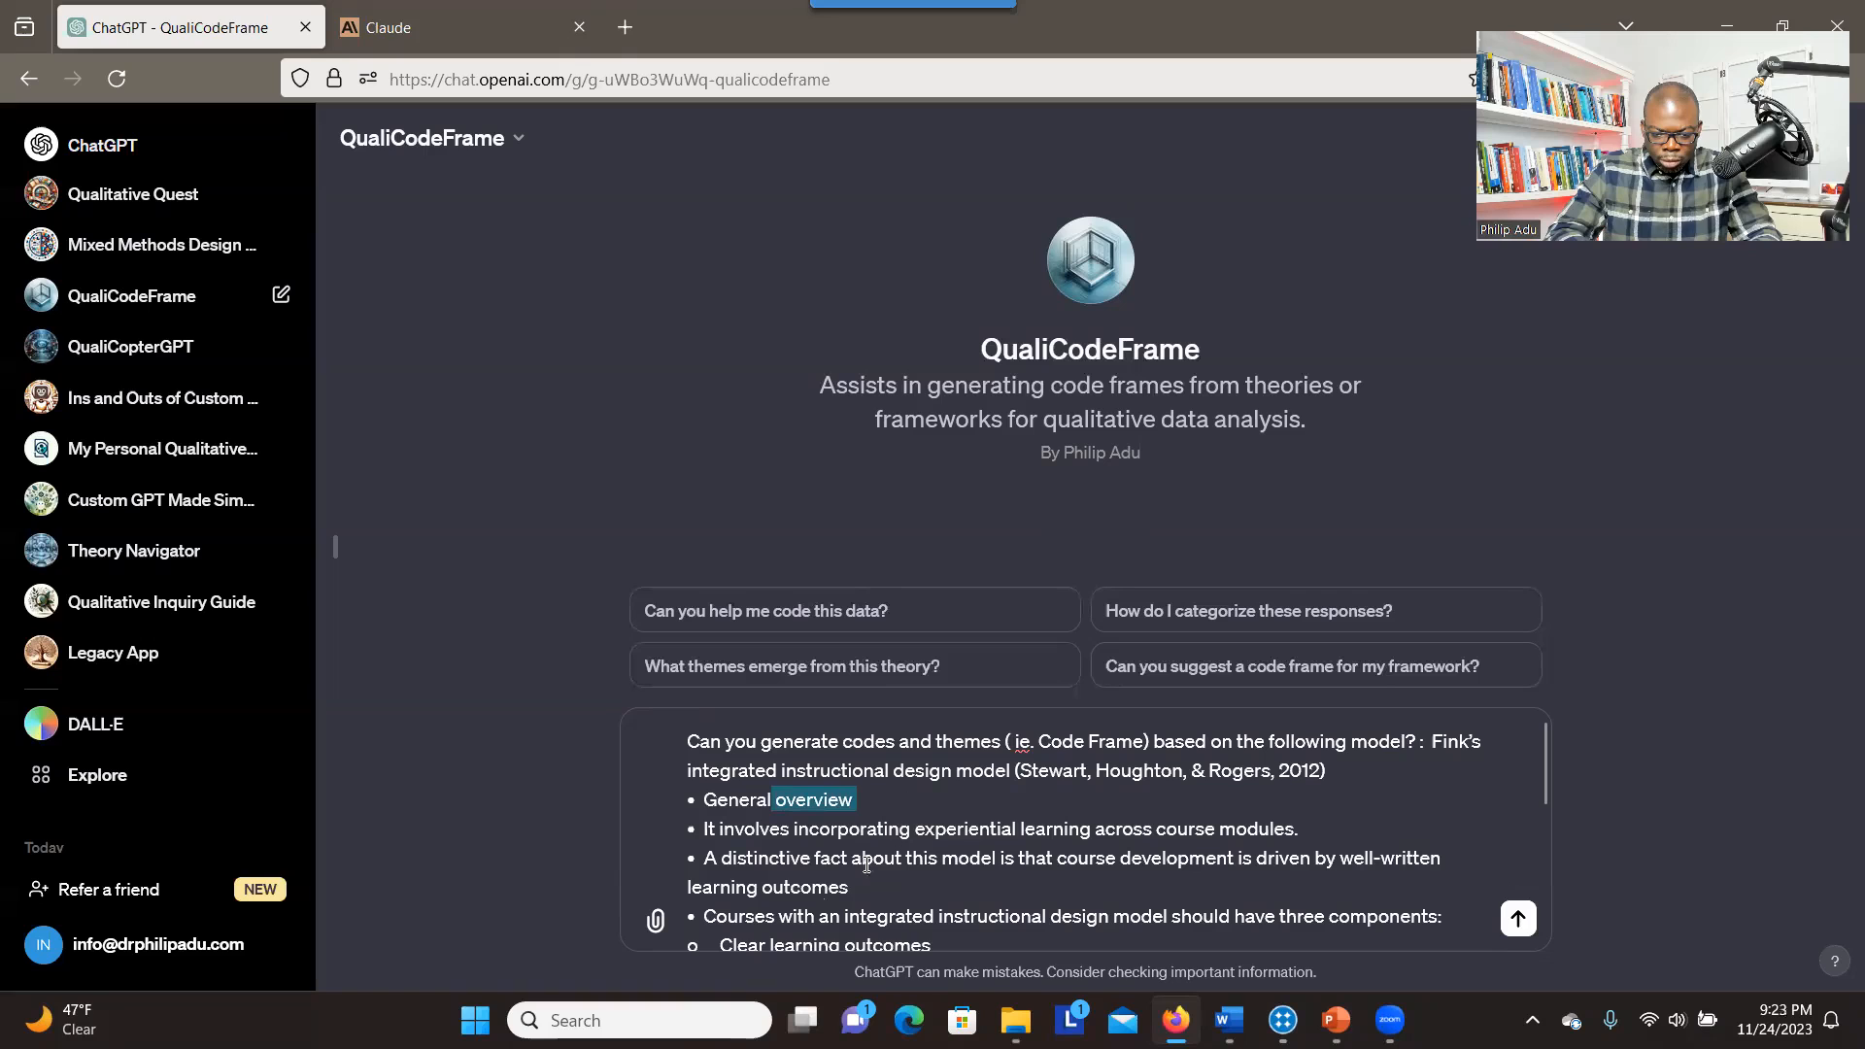
left_click_drag(1545, 797, 1548, 859)
key("Return")
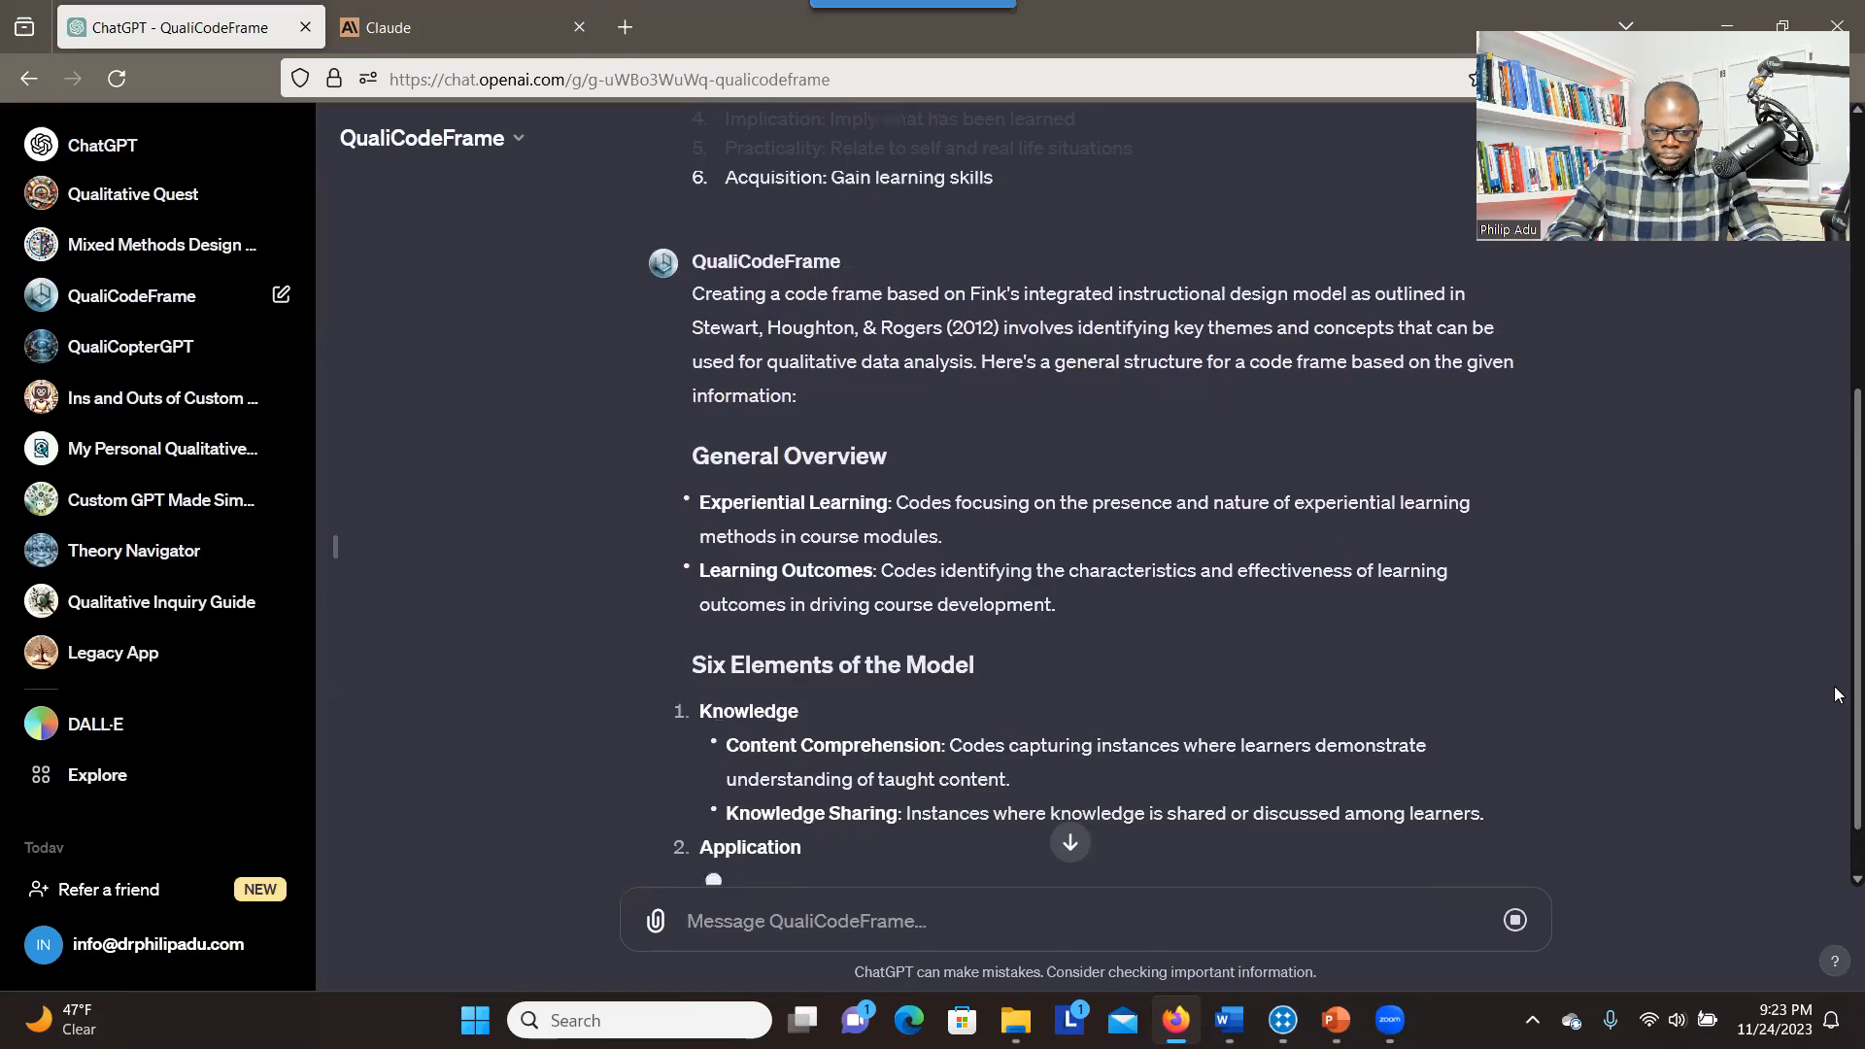
Review the generated code frame, from the submitted prompt through the general overview and the six elements
scroll(1826, 544, "up", 3)
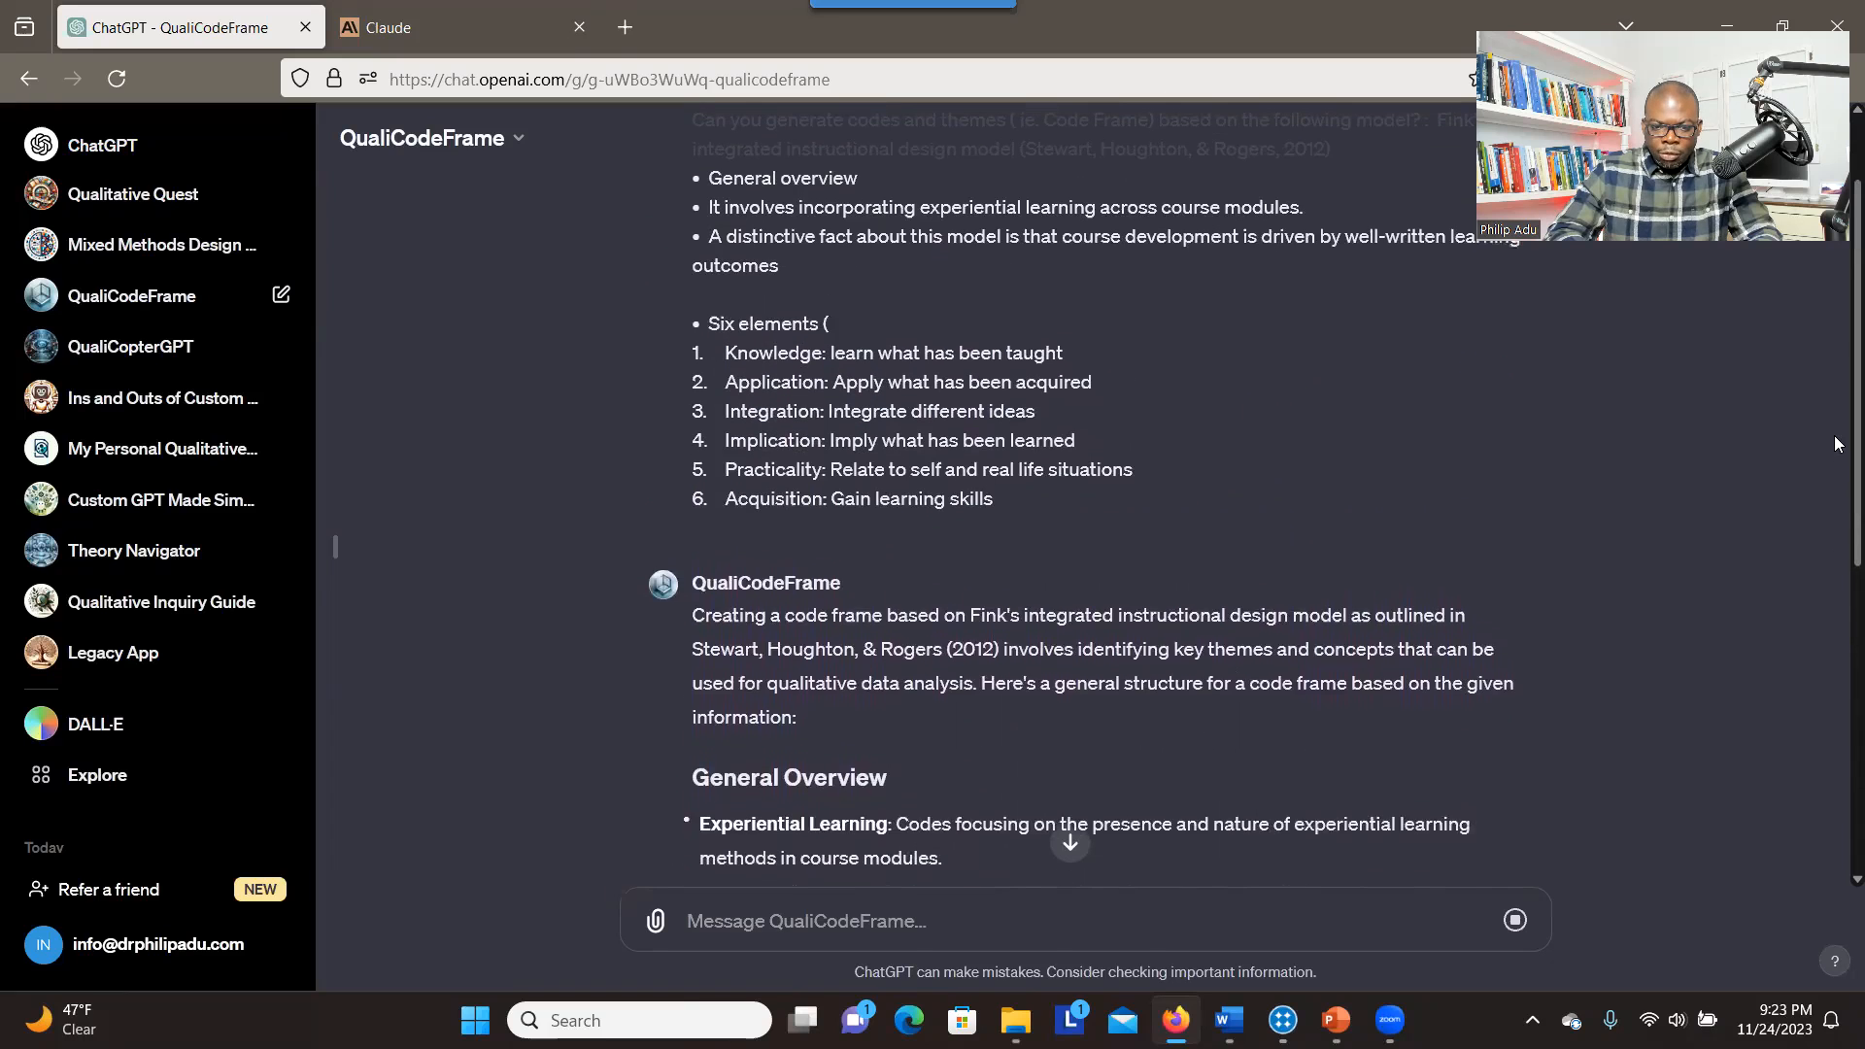
scroll(1834, 435, "up", 1)
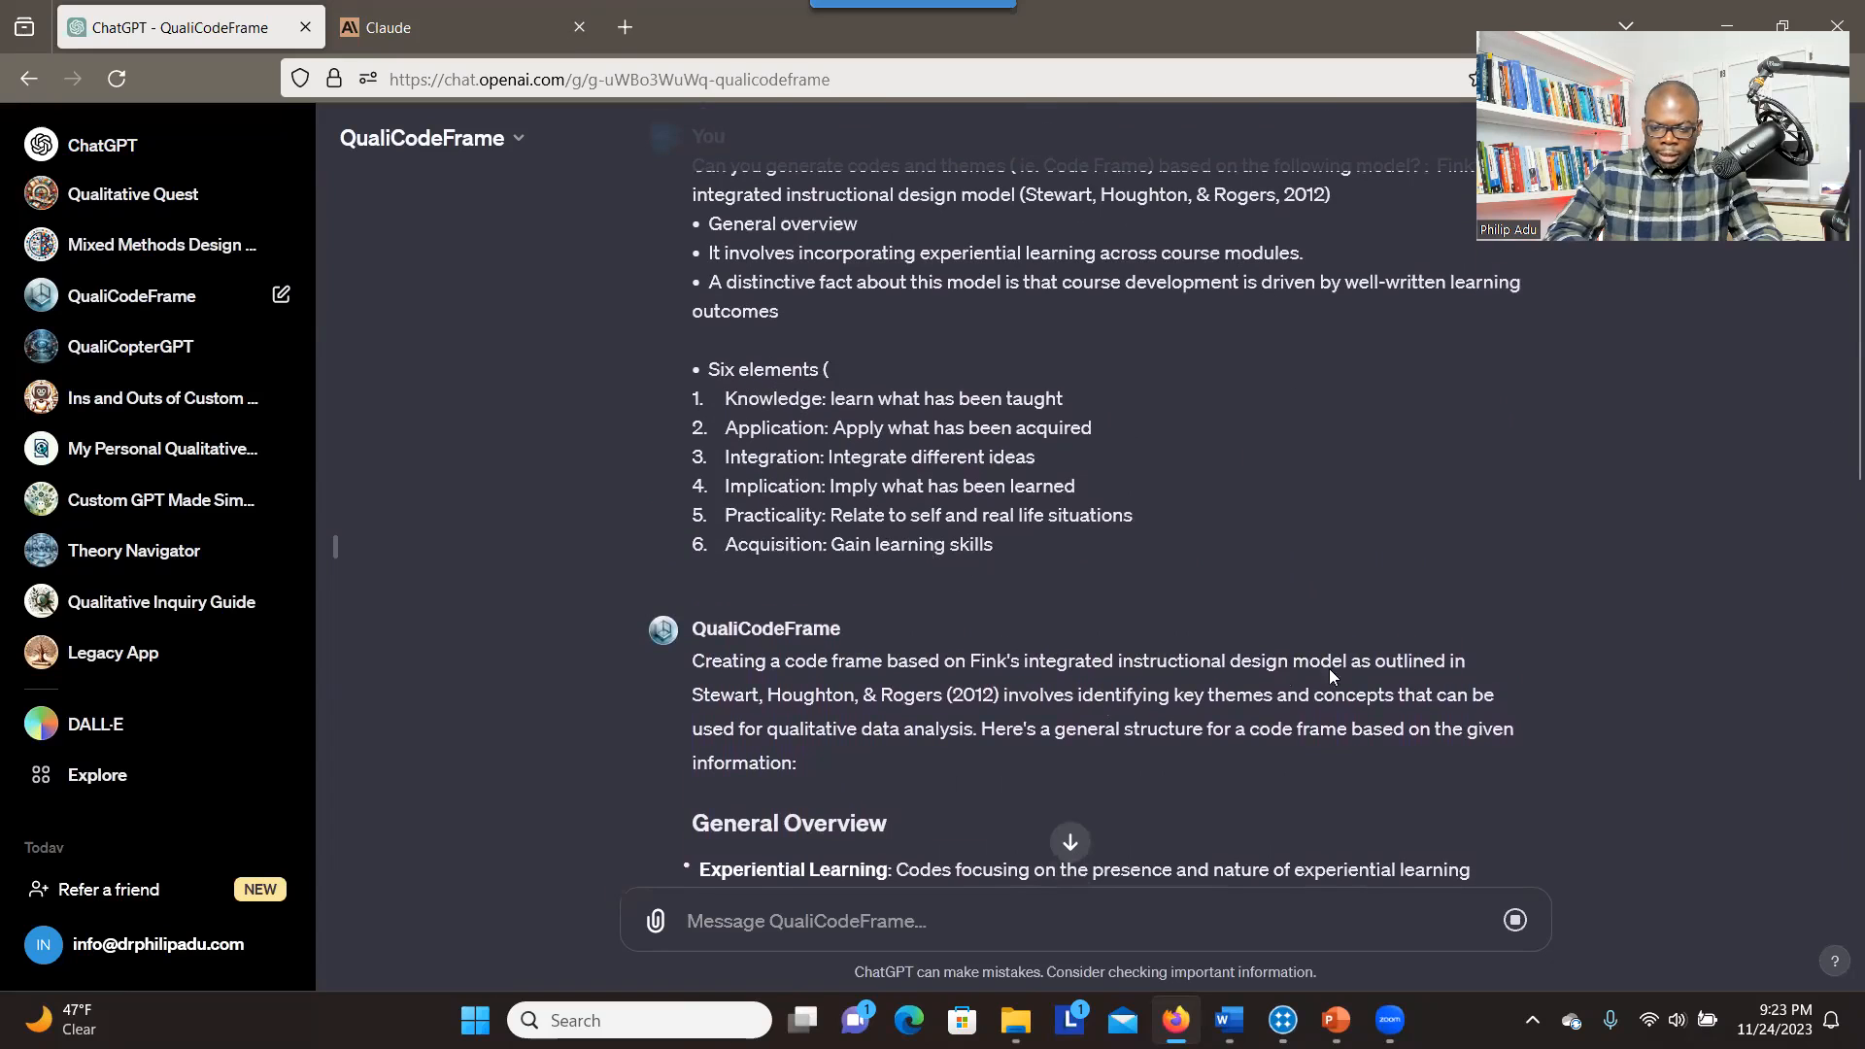
scroll(1841, 493, "down", 5)
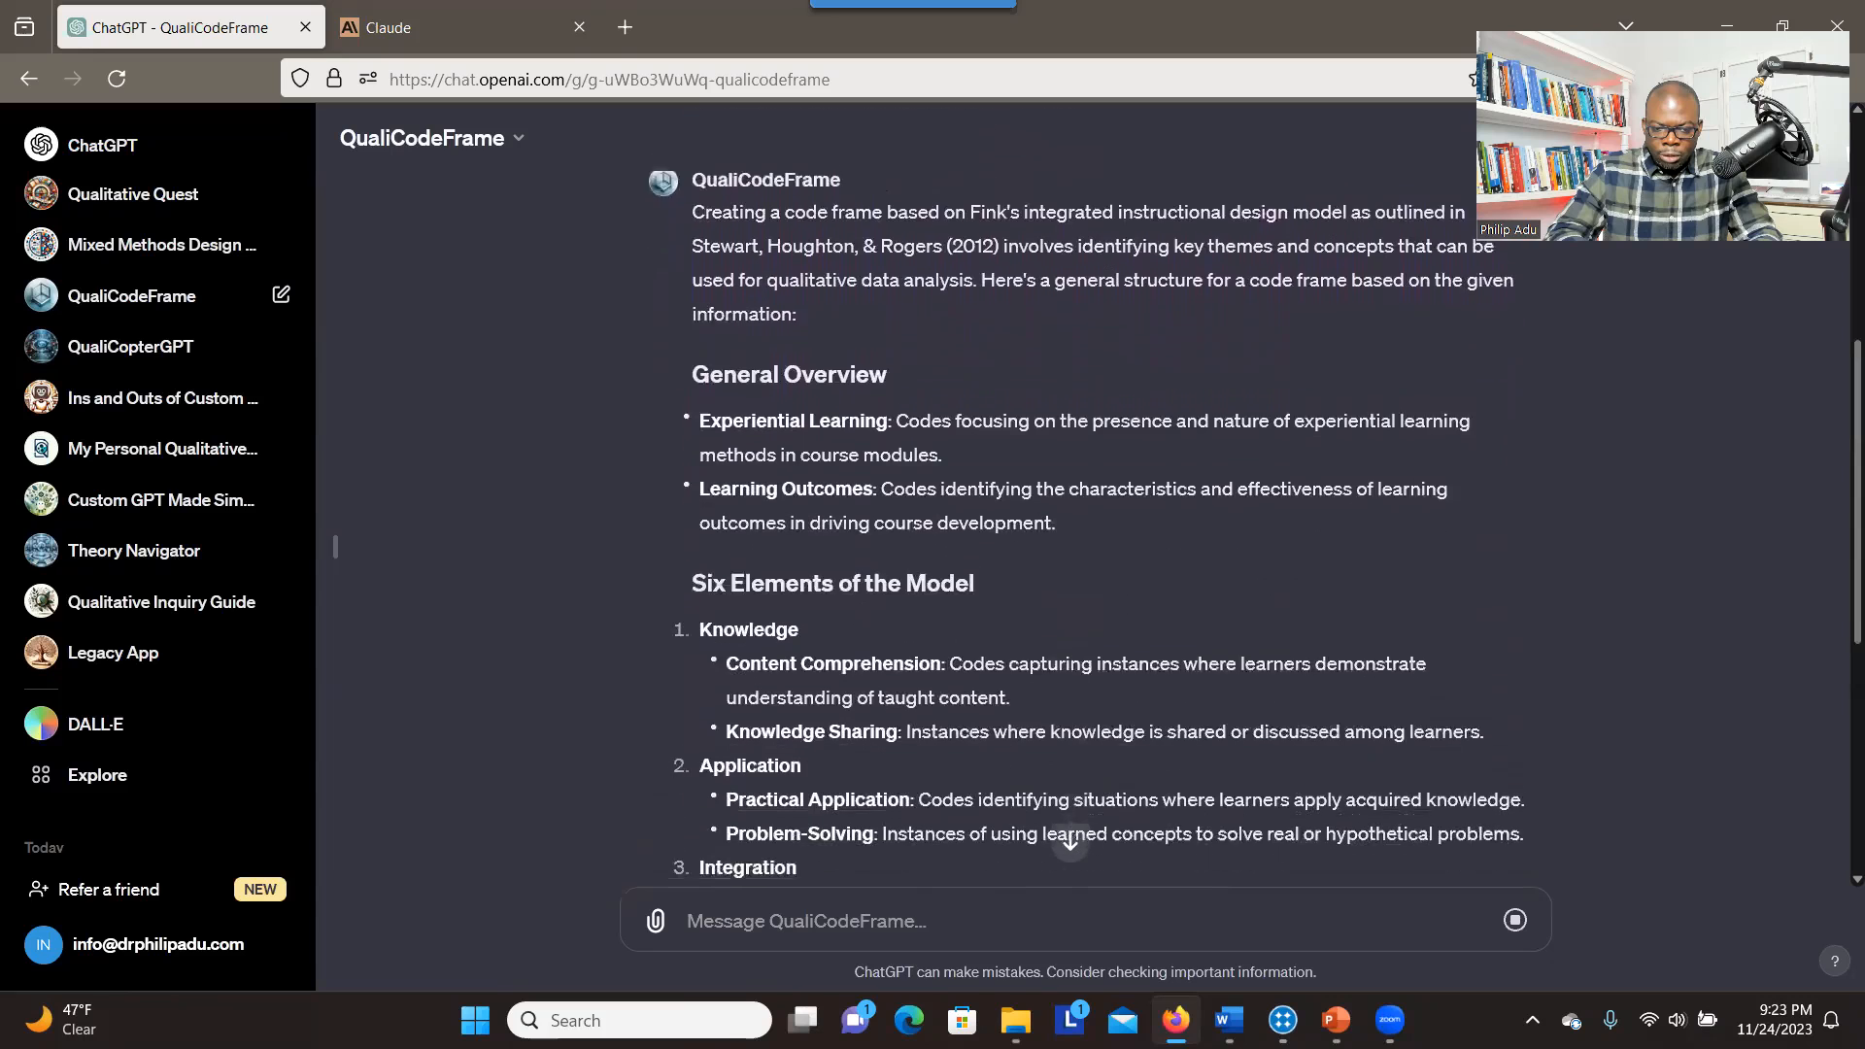
left_click_drag(1859, 515, 1858, 578)
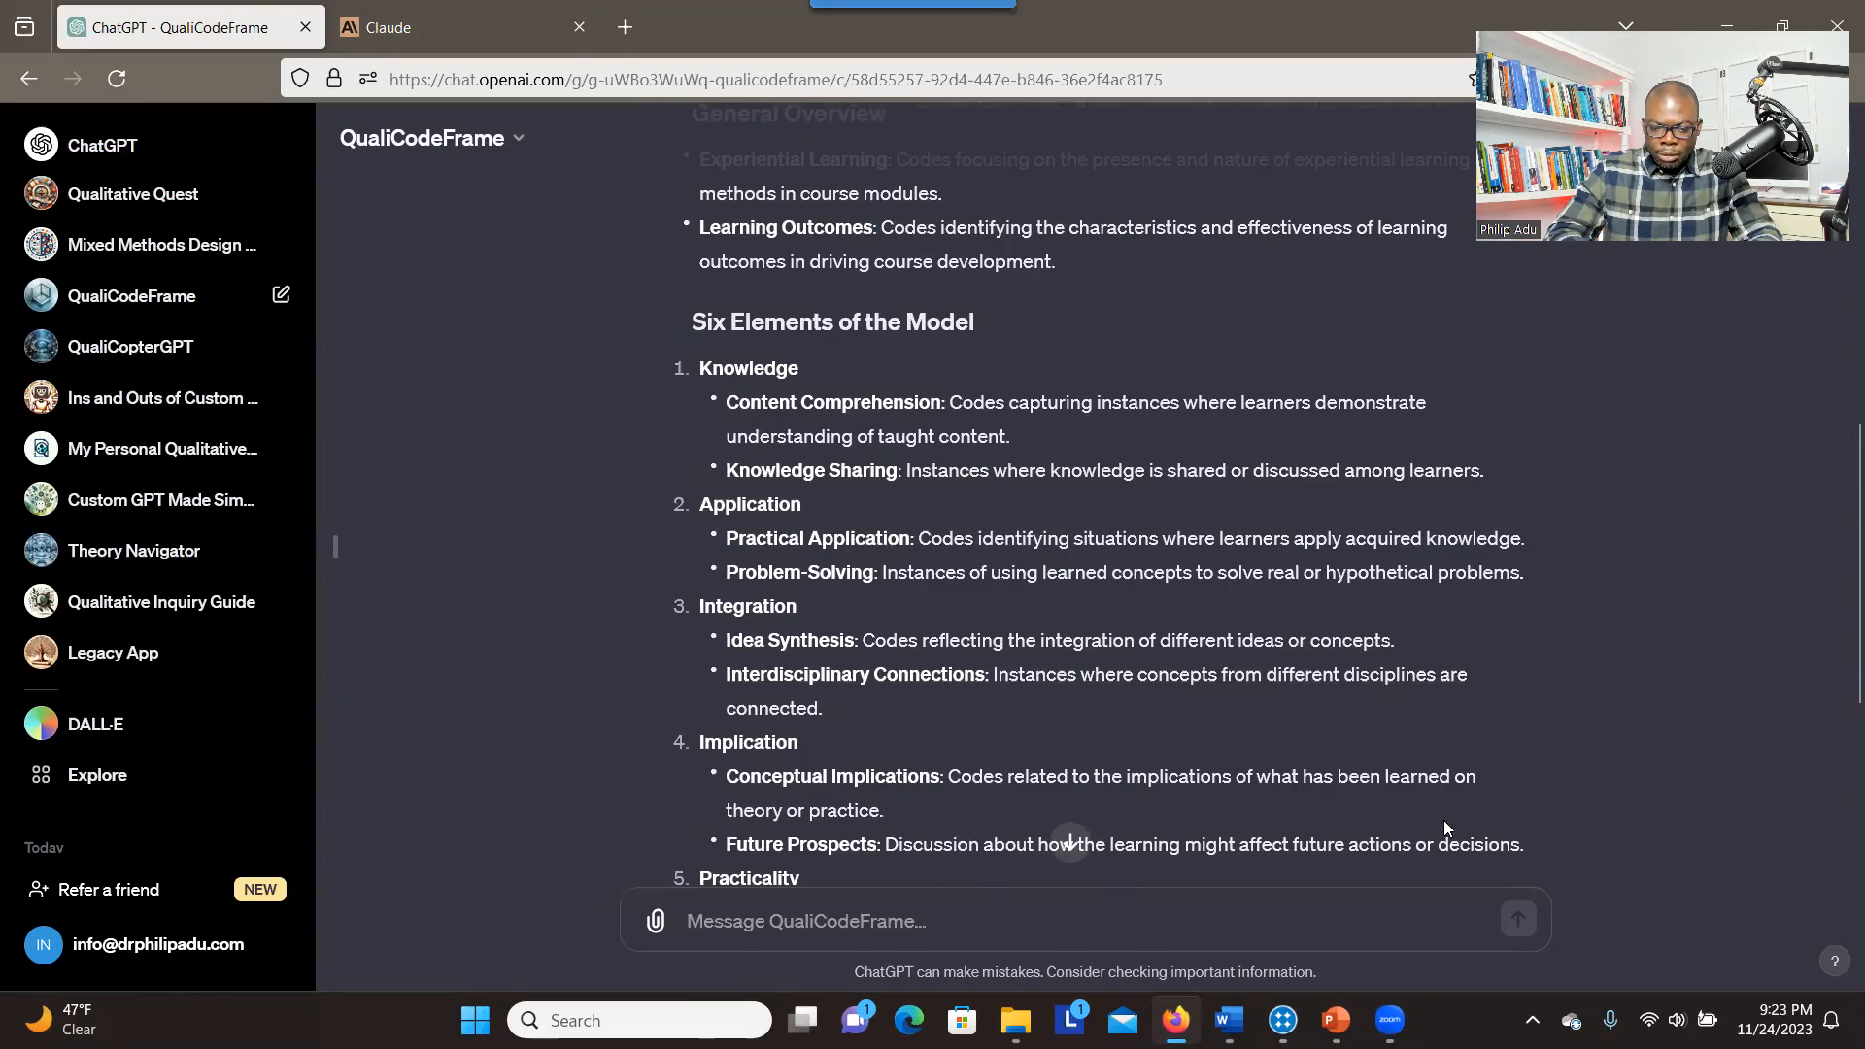
scroll(1447, 828, "down", 3)
scroll(1014, 857, "down", 2)
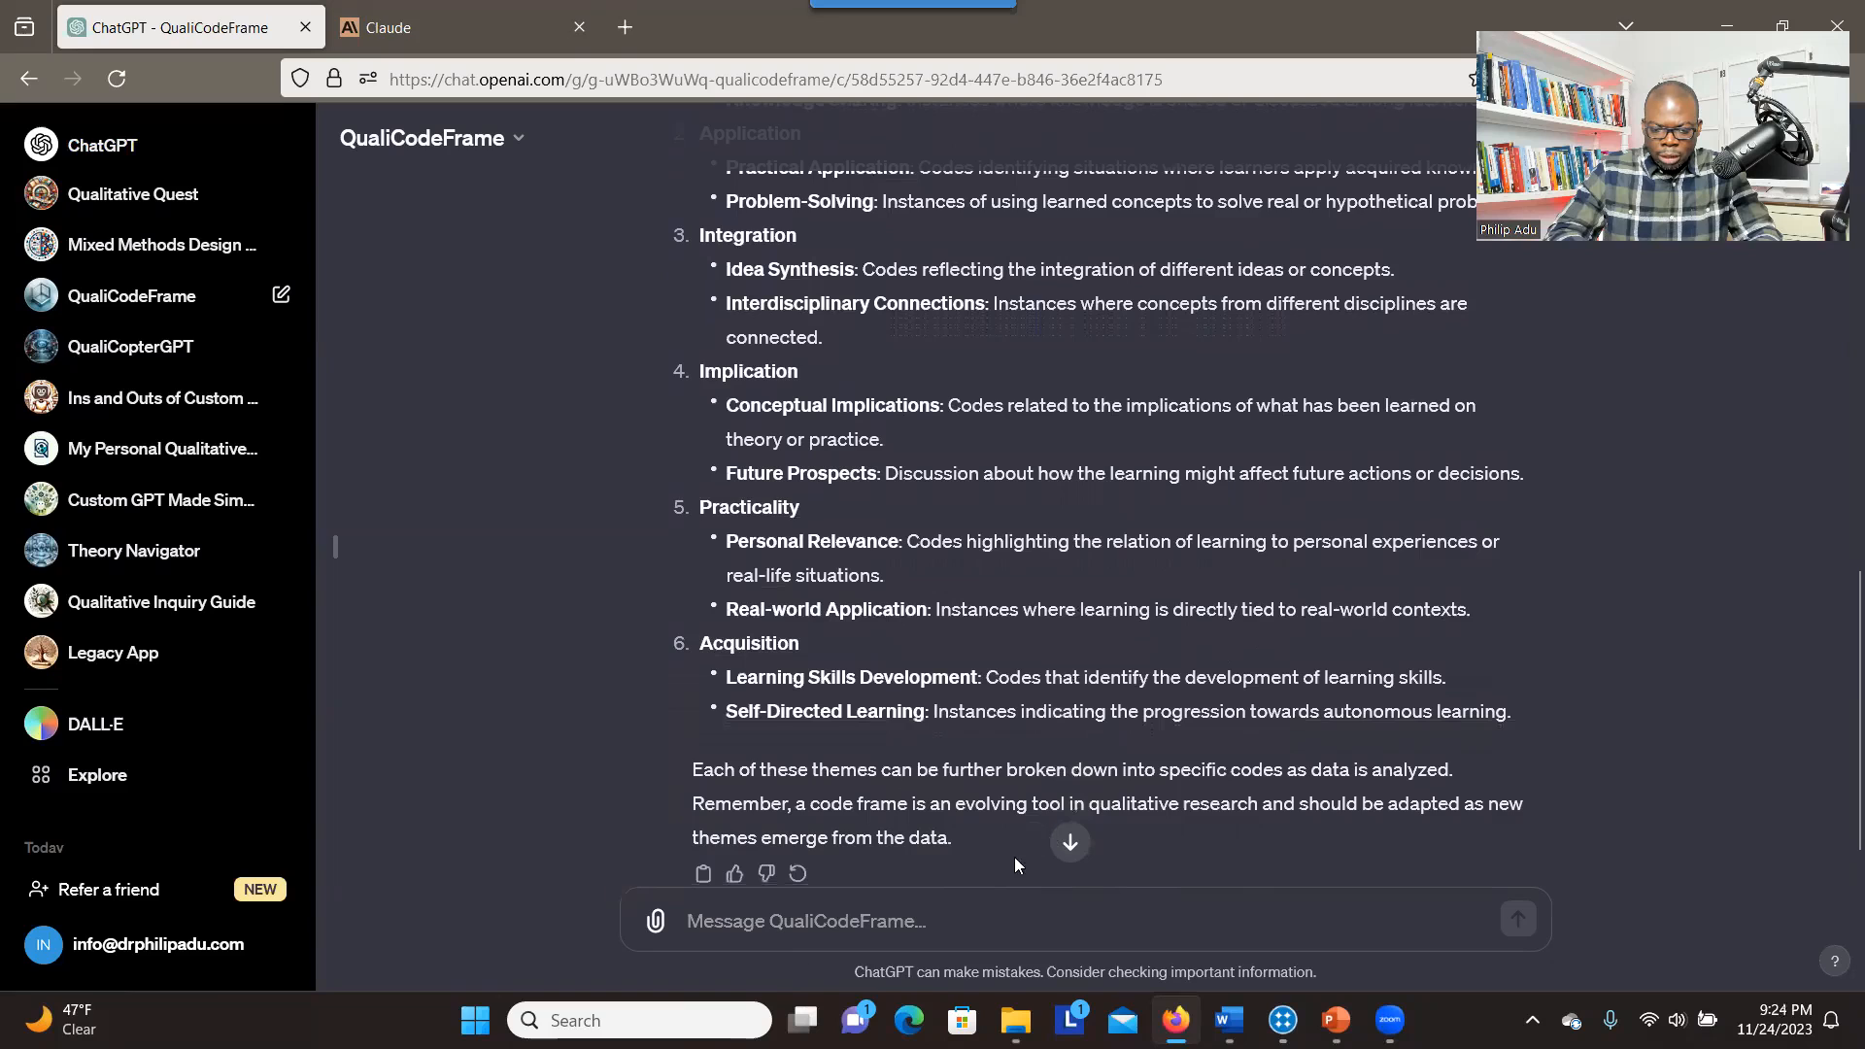
Send the follow-up prompt "Can you generate about 5 codes under each of the six elements?"
left_click(743, 935)
type("Can you generate about ")
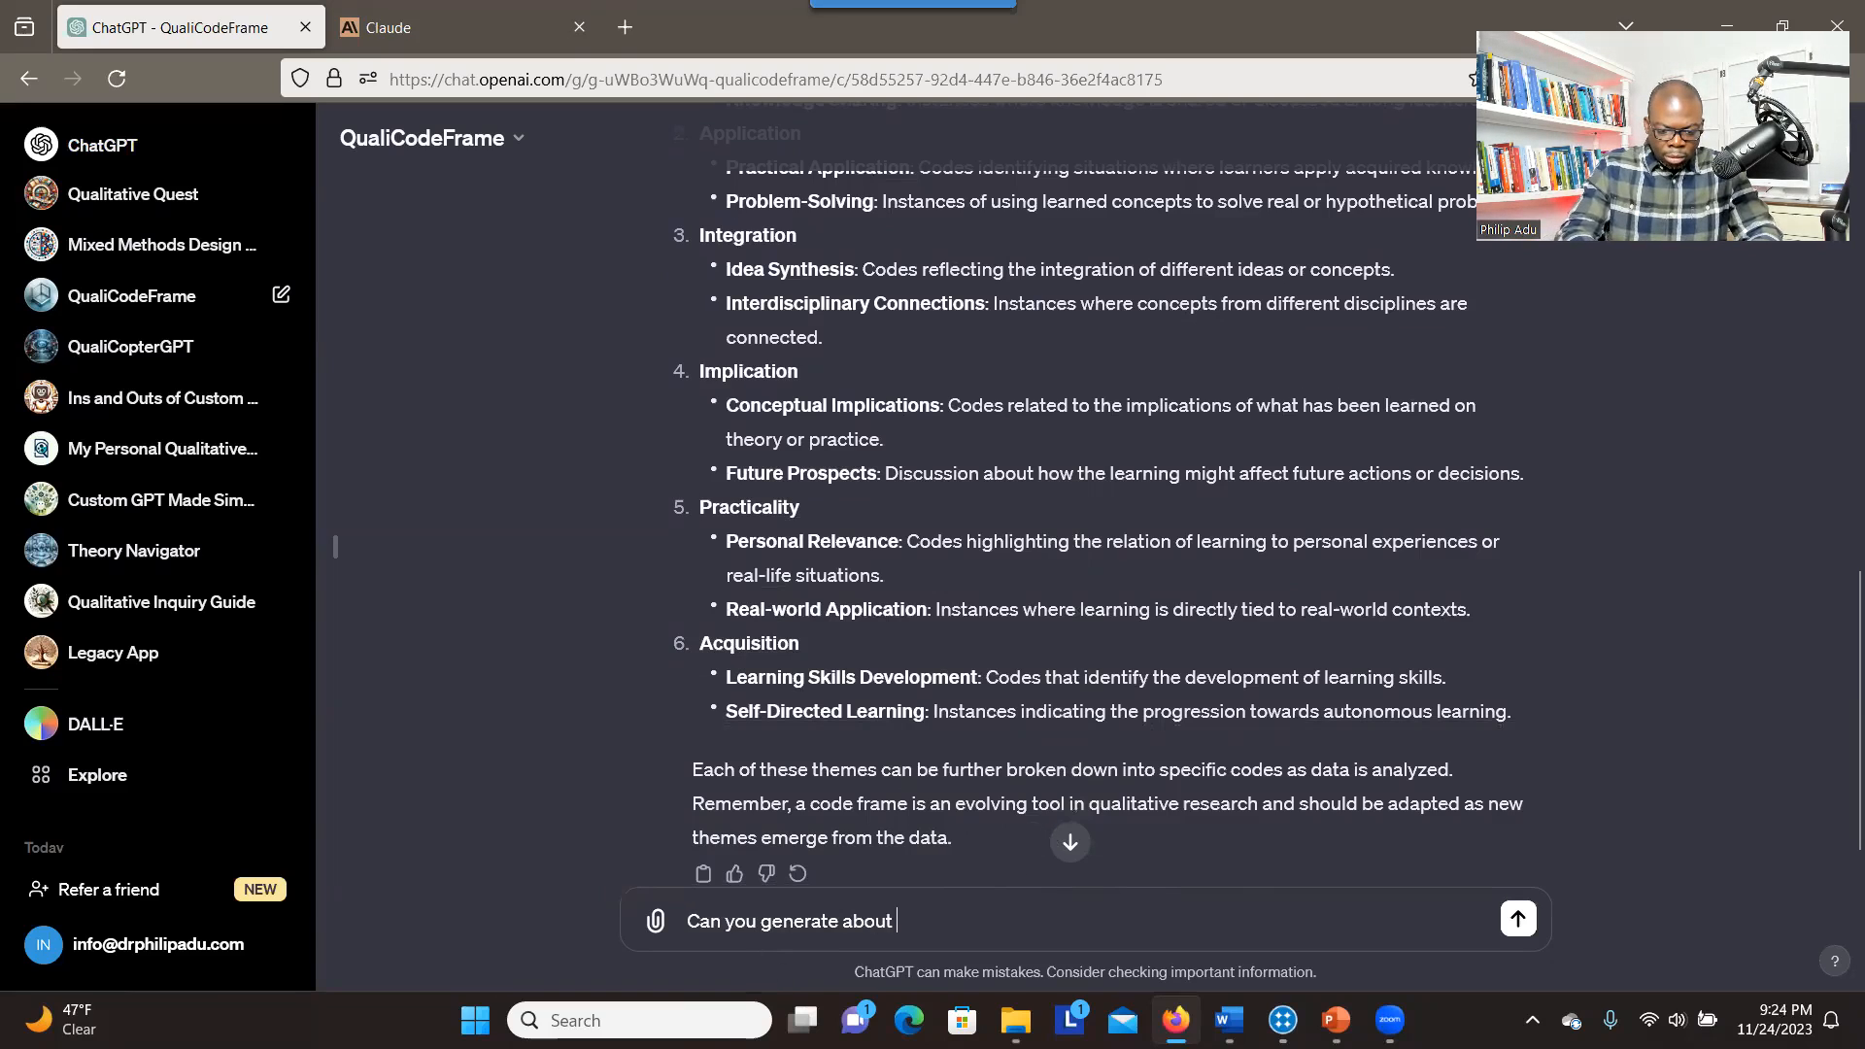
type("5 codes under ea")
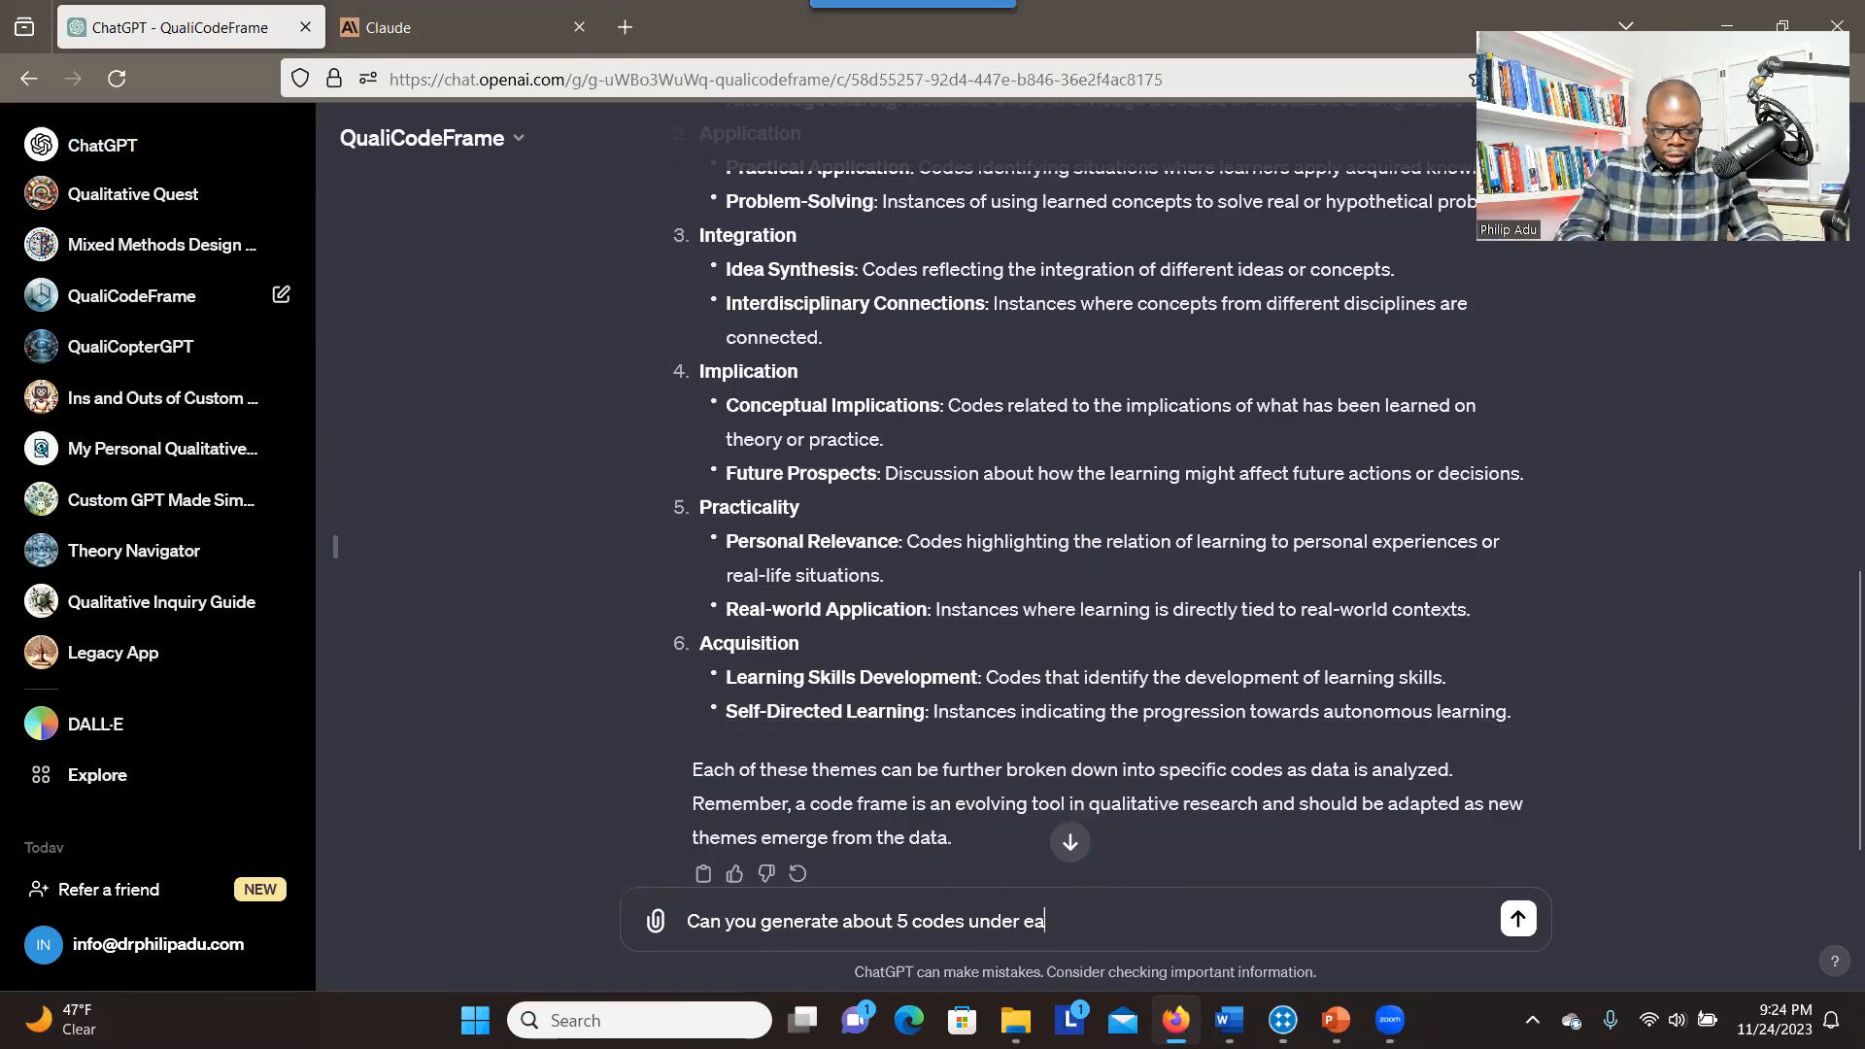
type("ch of the")
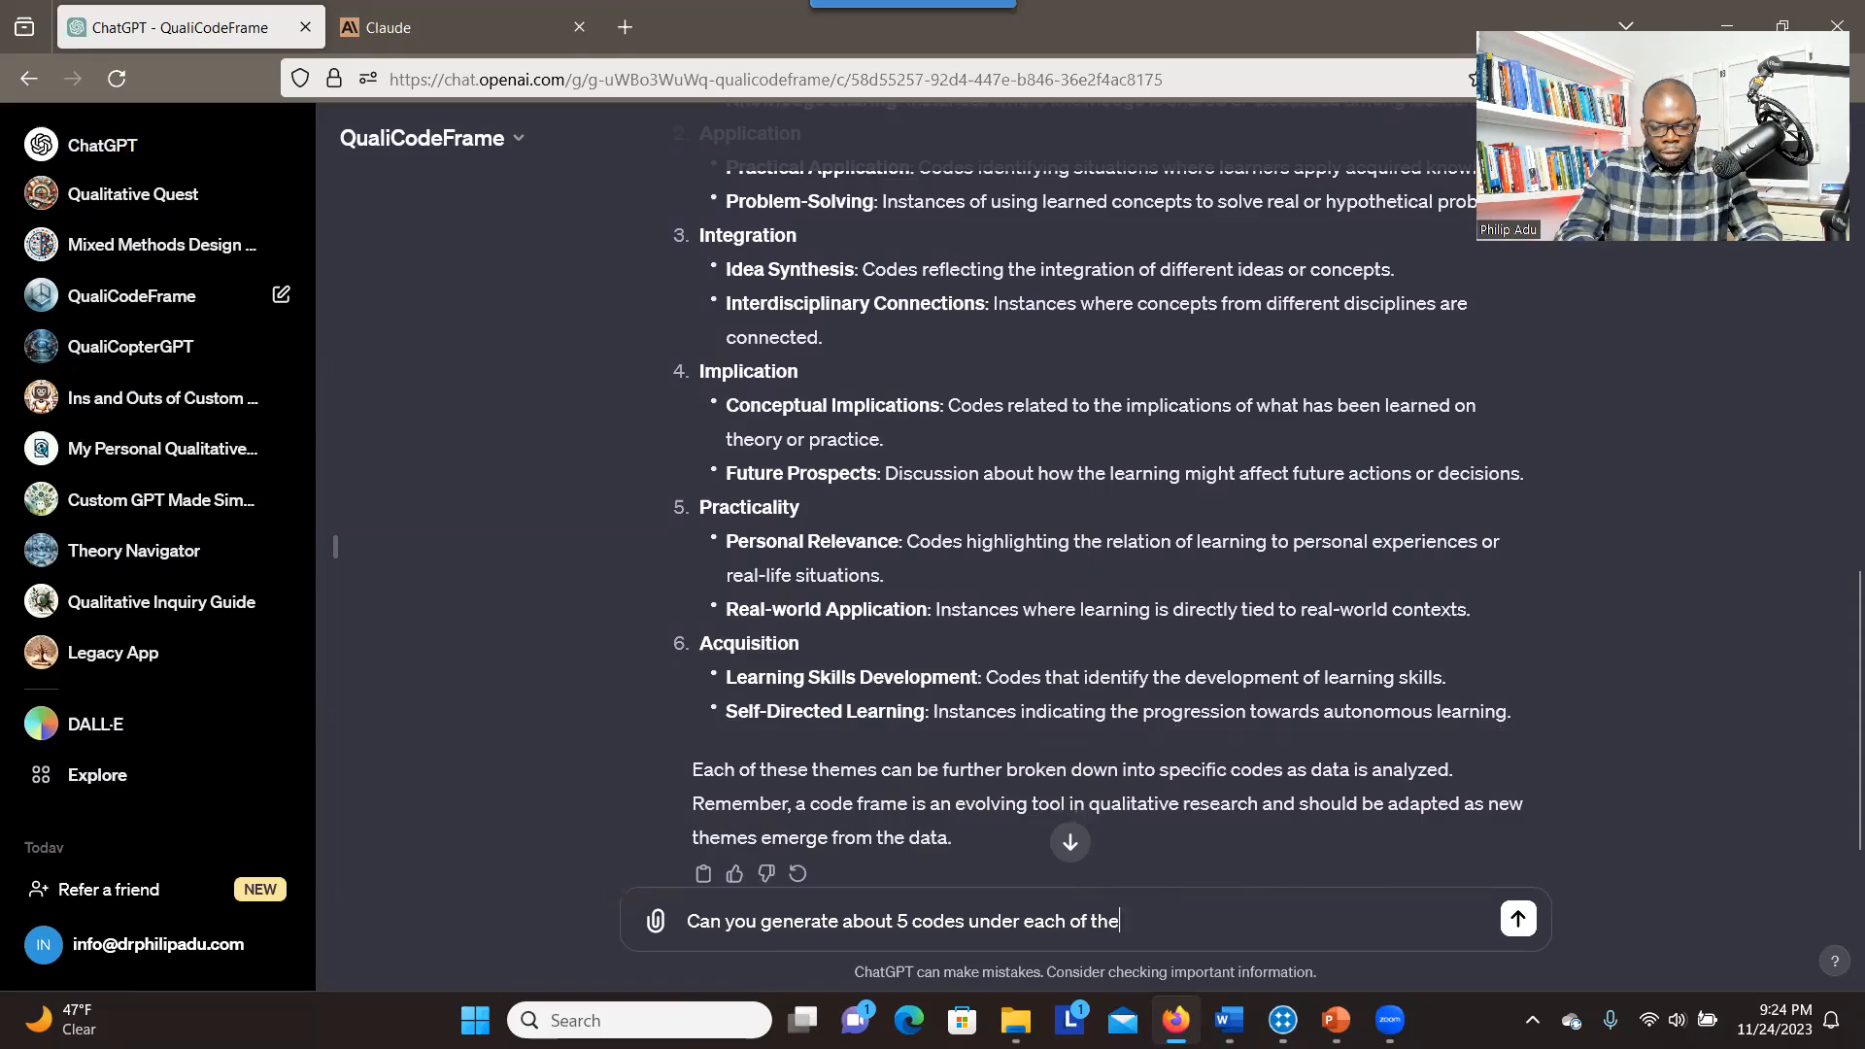
type(" six elements?")
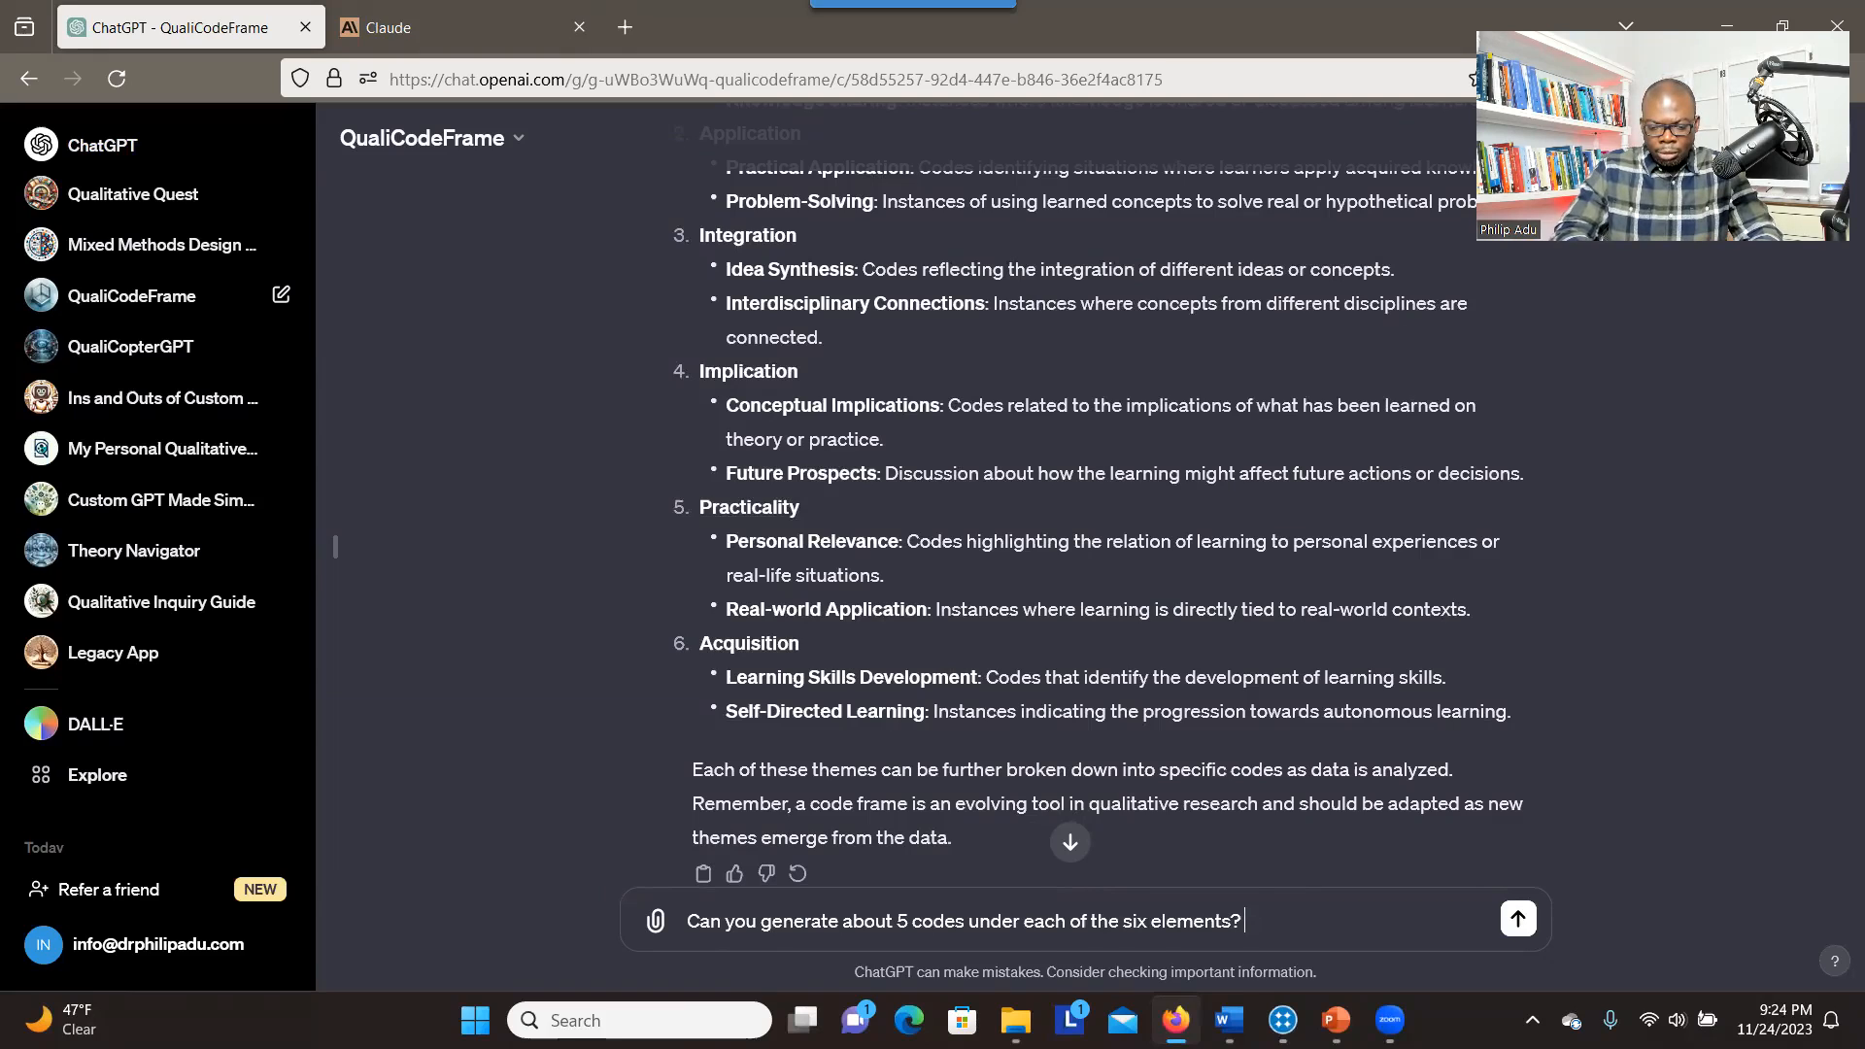
left_click(1519, 918)
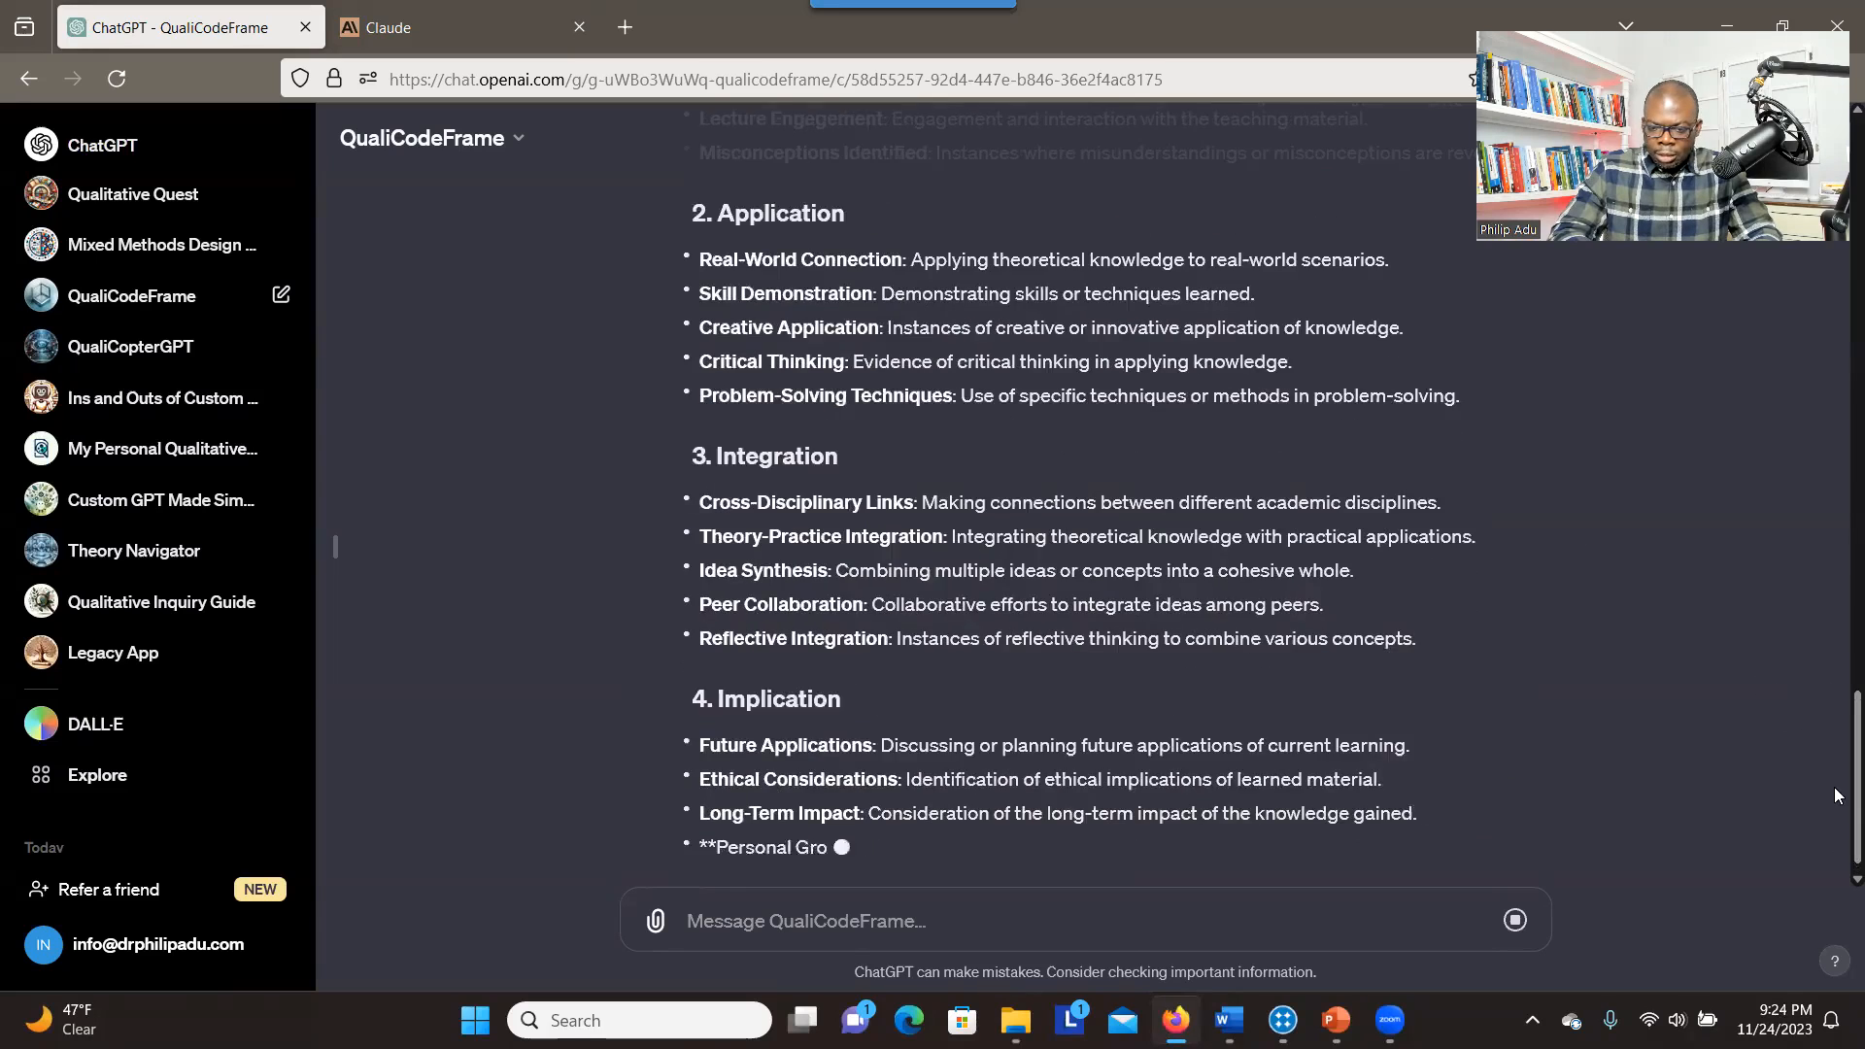
Examine the codes and definitions generated for each element, starting with those under Knowledge
scroll(1835, 795, "up", 5)
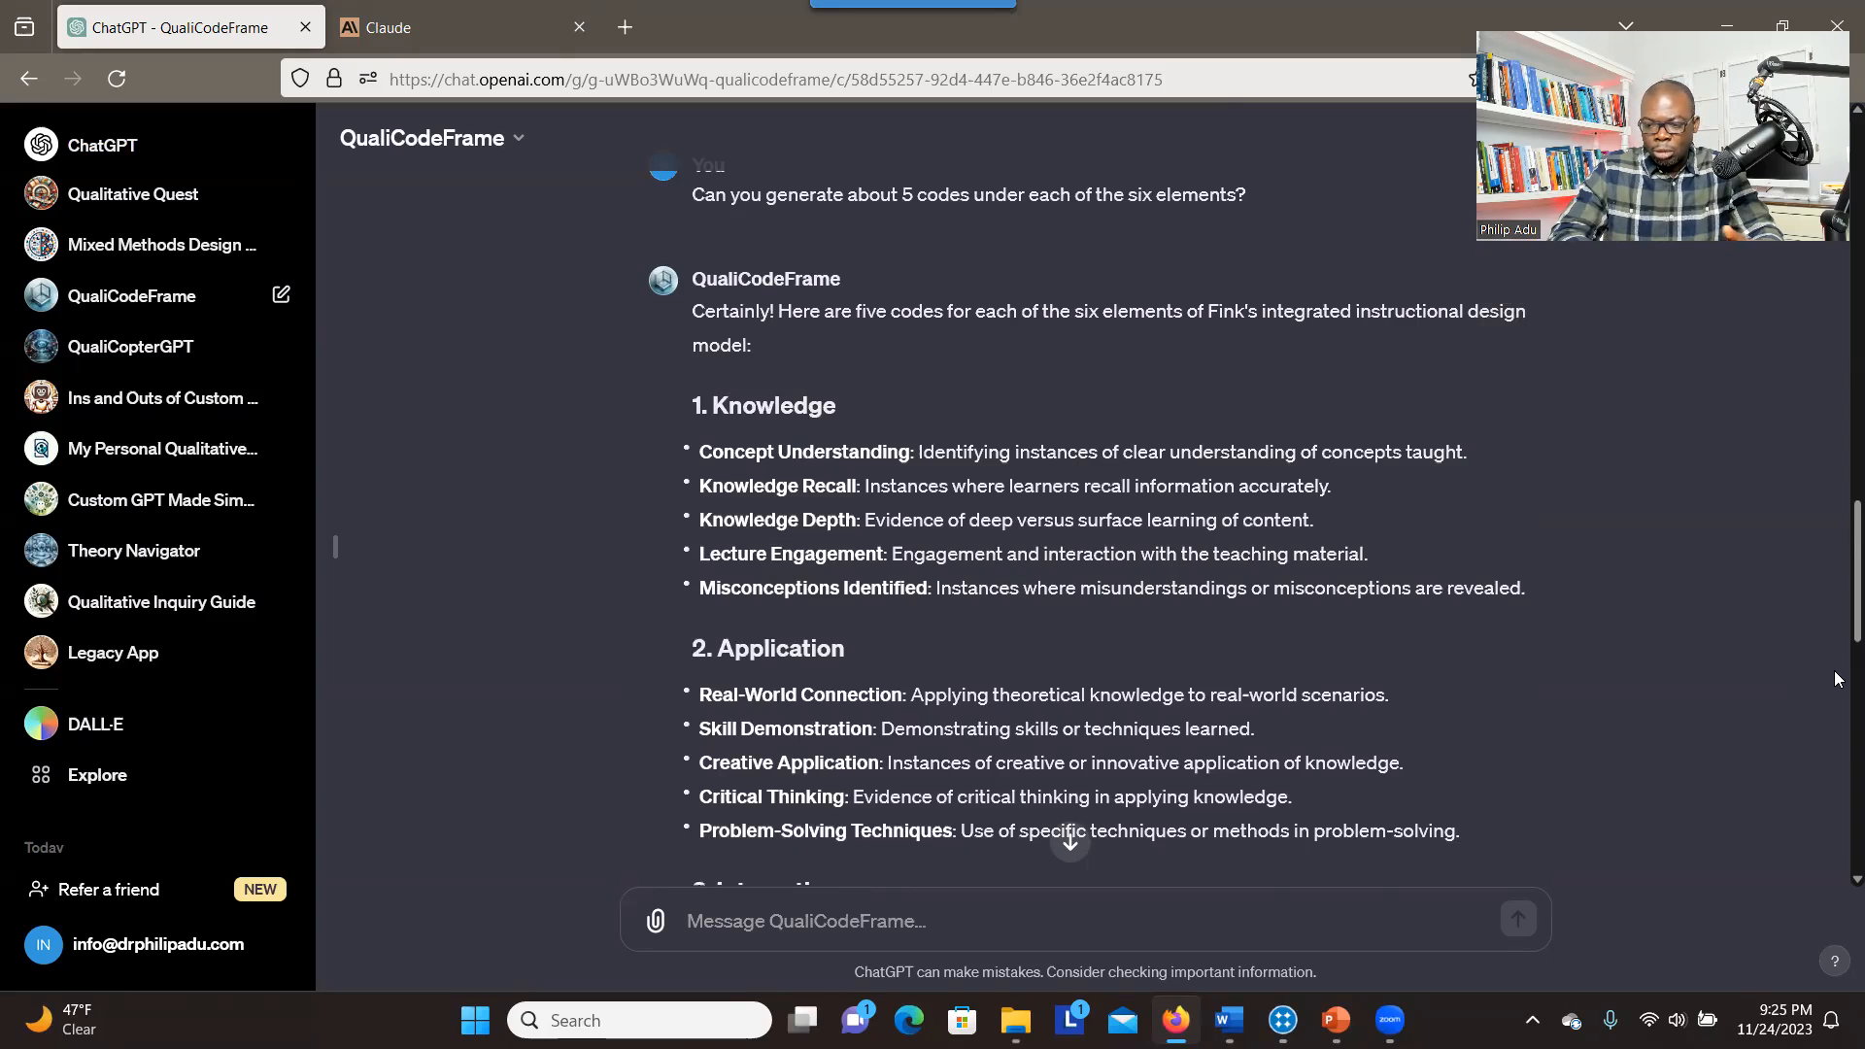
scroll(1839, 622, "down", 1)
scroll(1115, 506, "down", 2)
scroll(1115, 505, "up", 2)
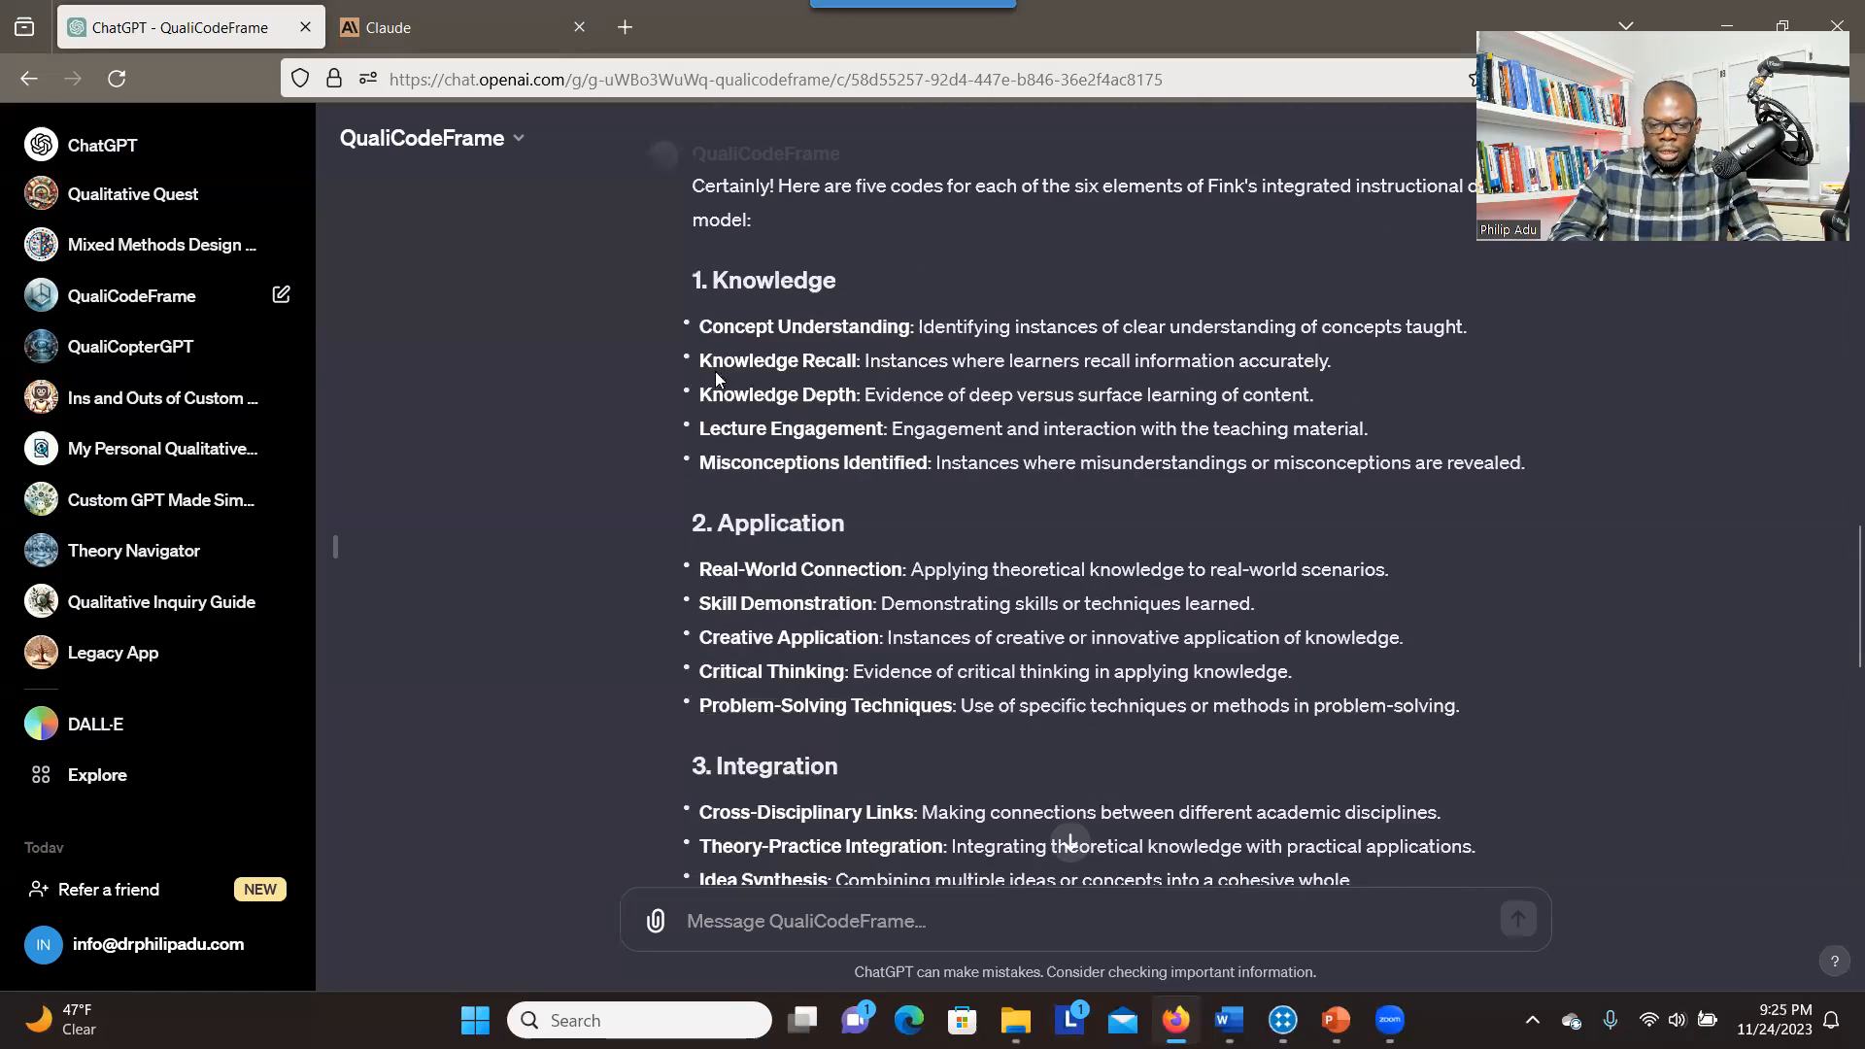
left_click_drag(727, 329, 888, 459)
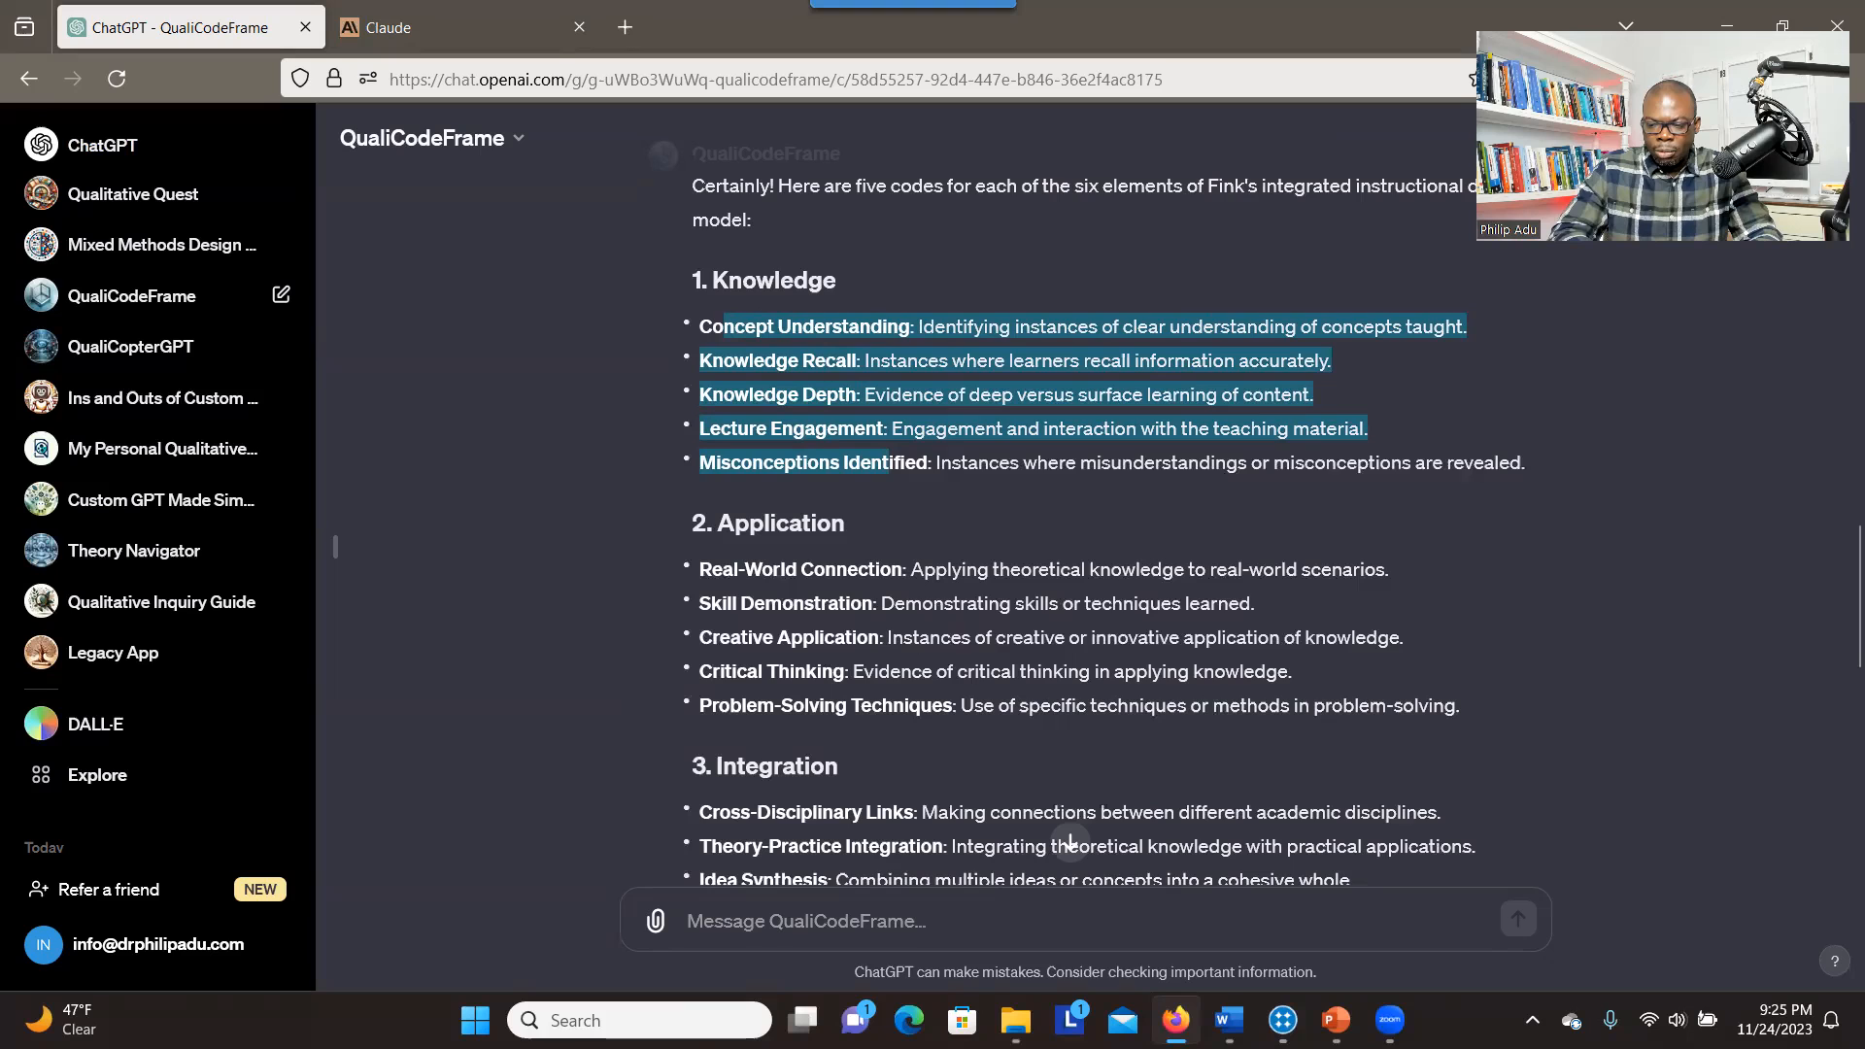
left_click_drag(1856, 580, 1856, 779)
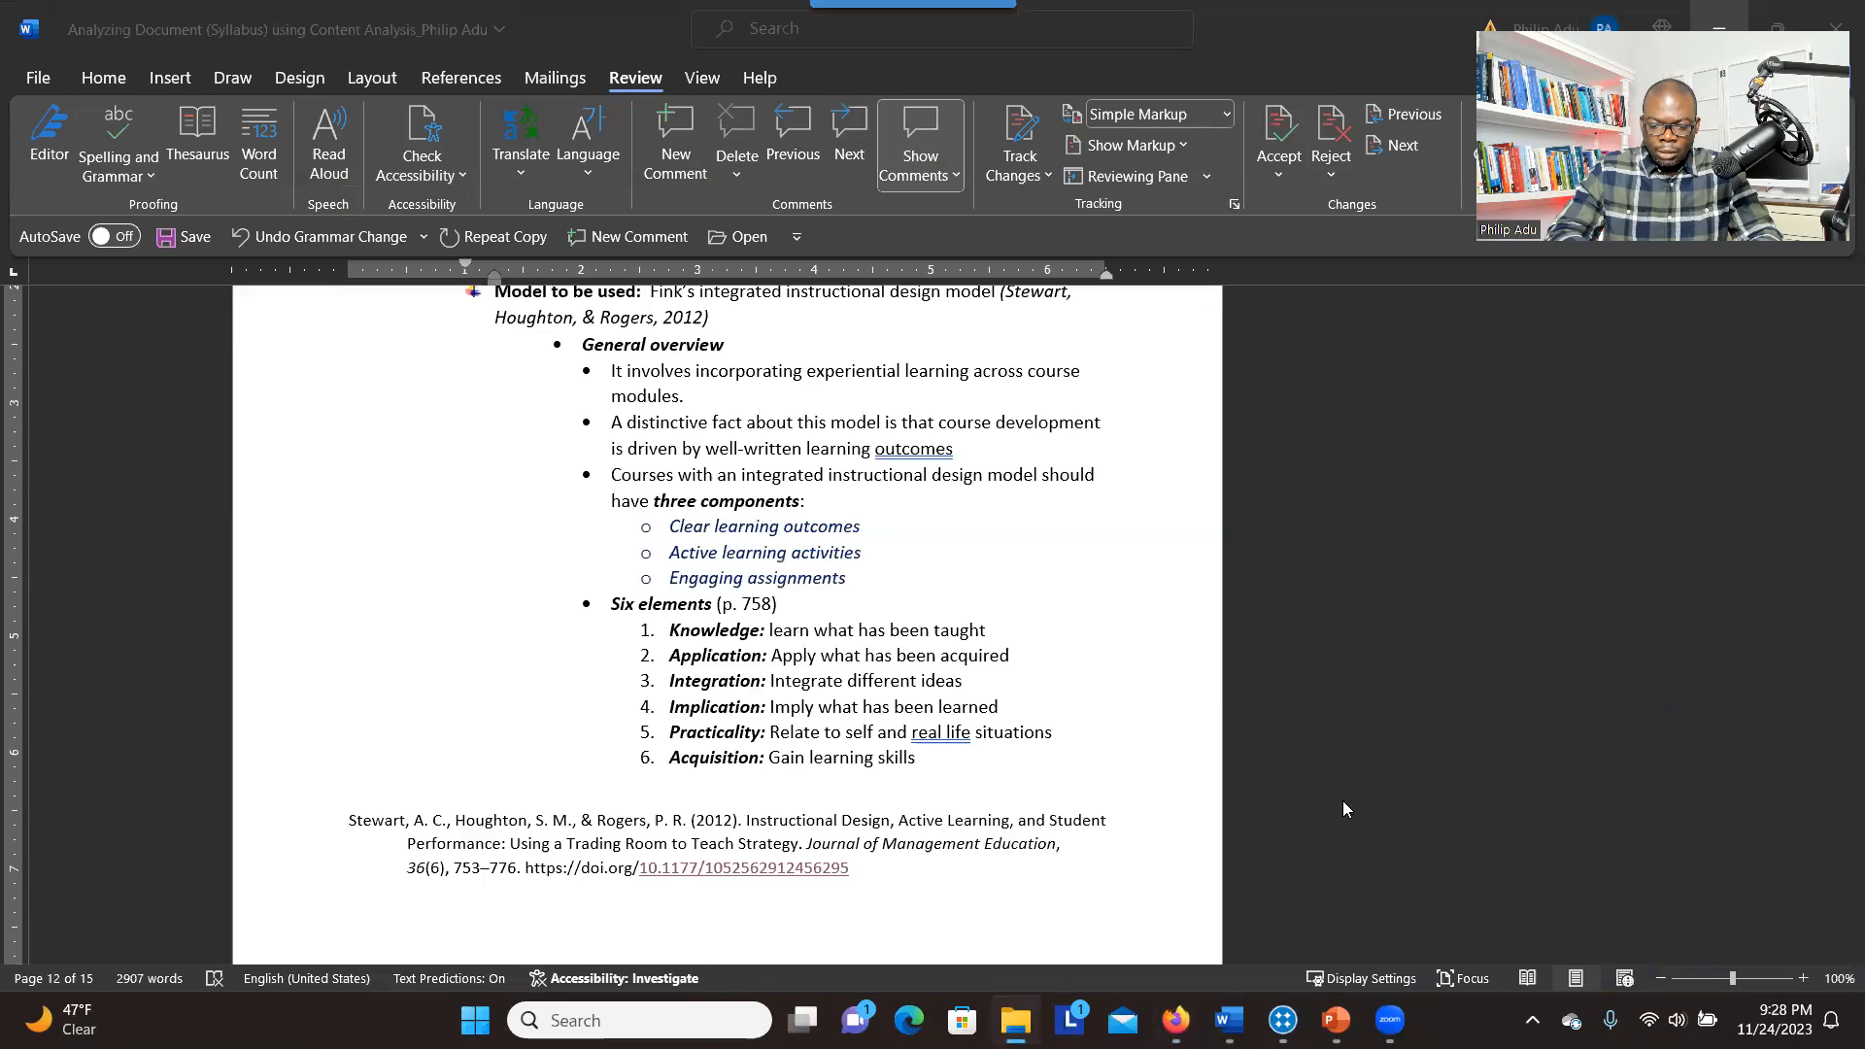
Switch to NVivo and create a new project titled "Concent analysis project" with autosave and recovery files every thirty minutes
left_click(1766, 568)
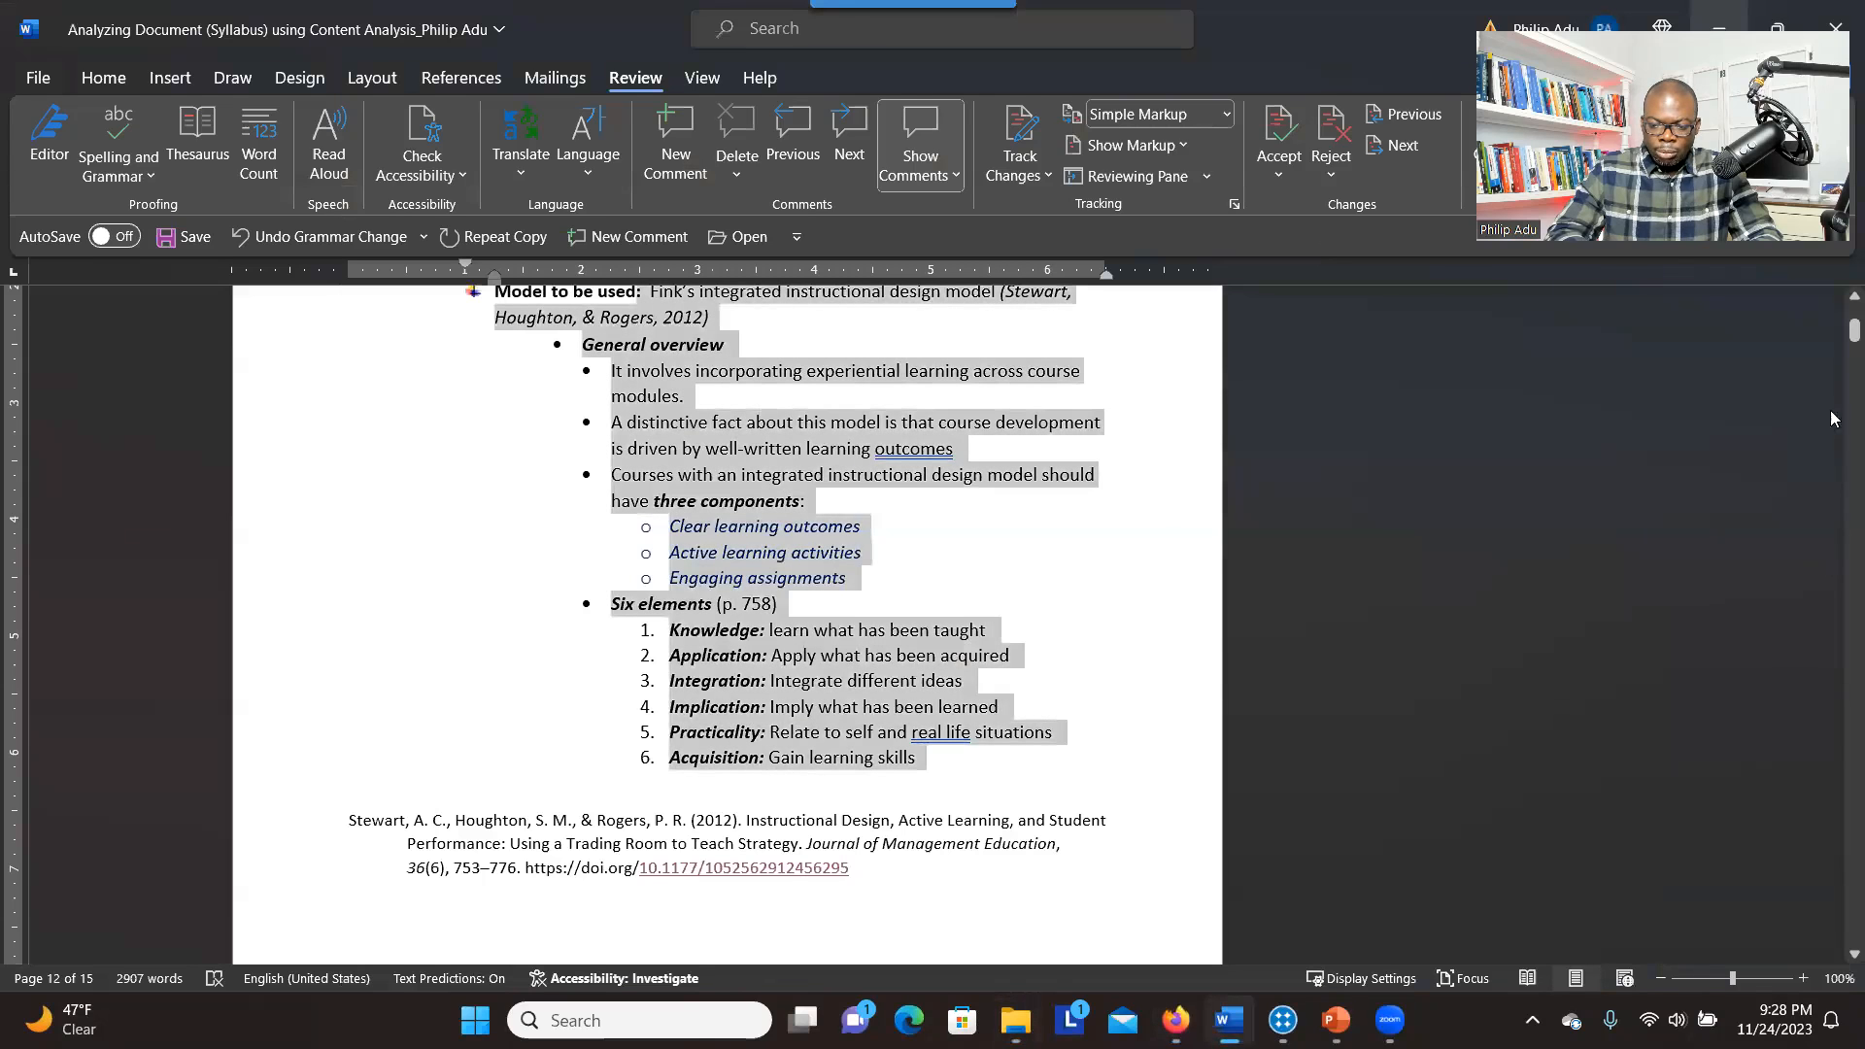
mouse_move(1290, 1020)
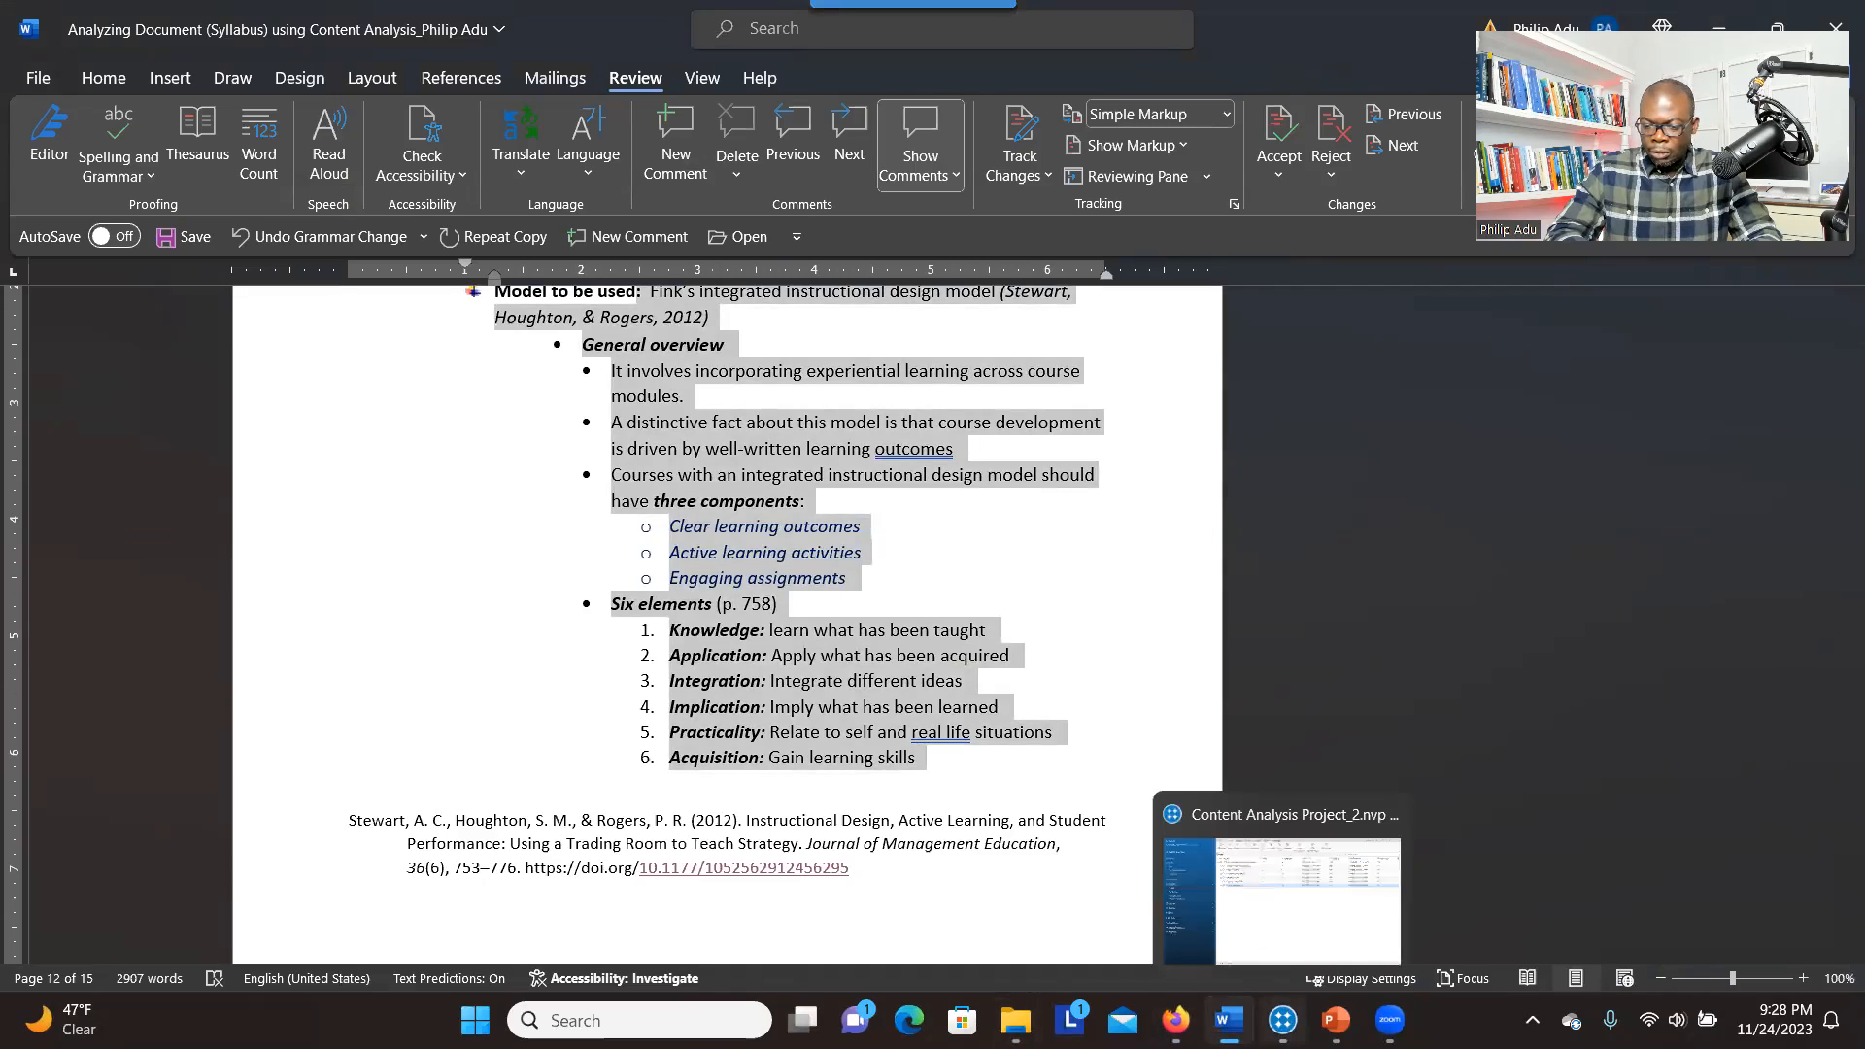
left_click(1290, 962)
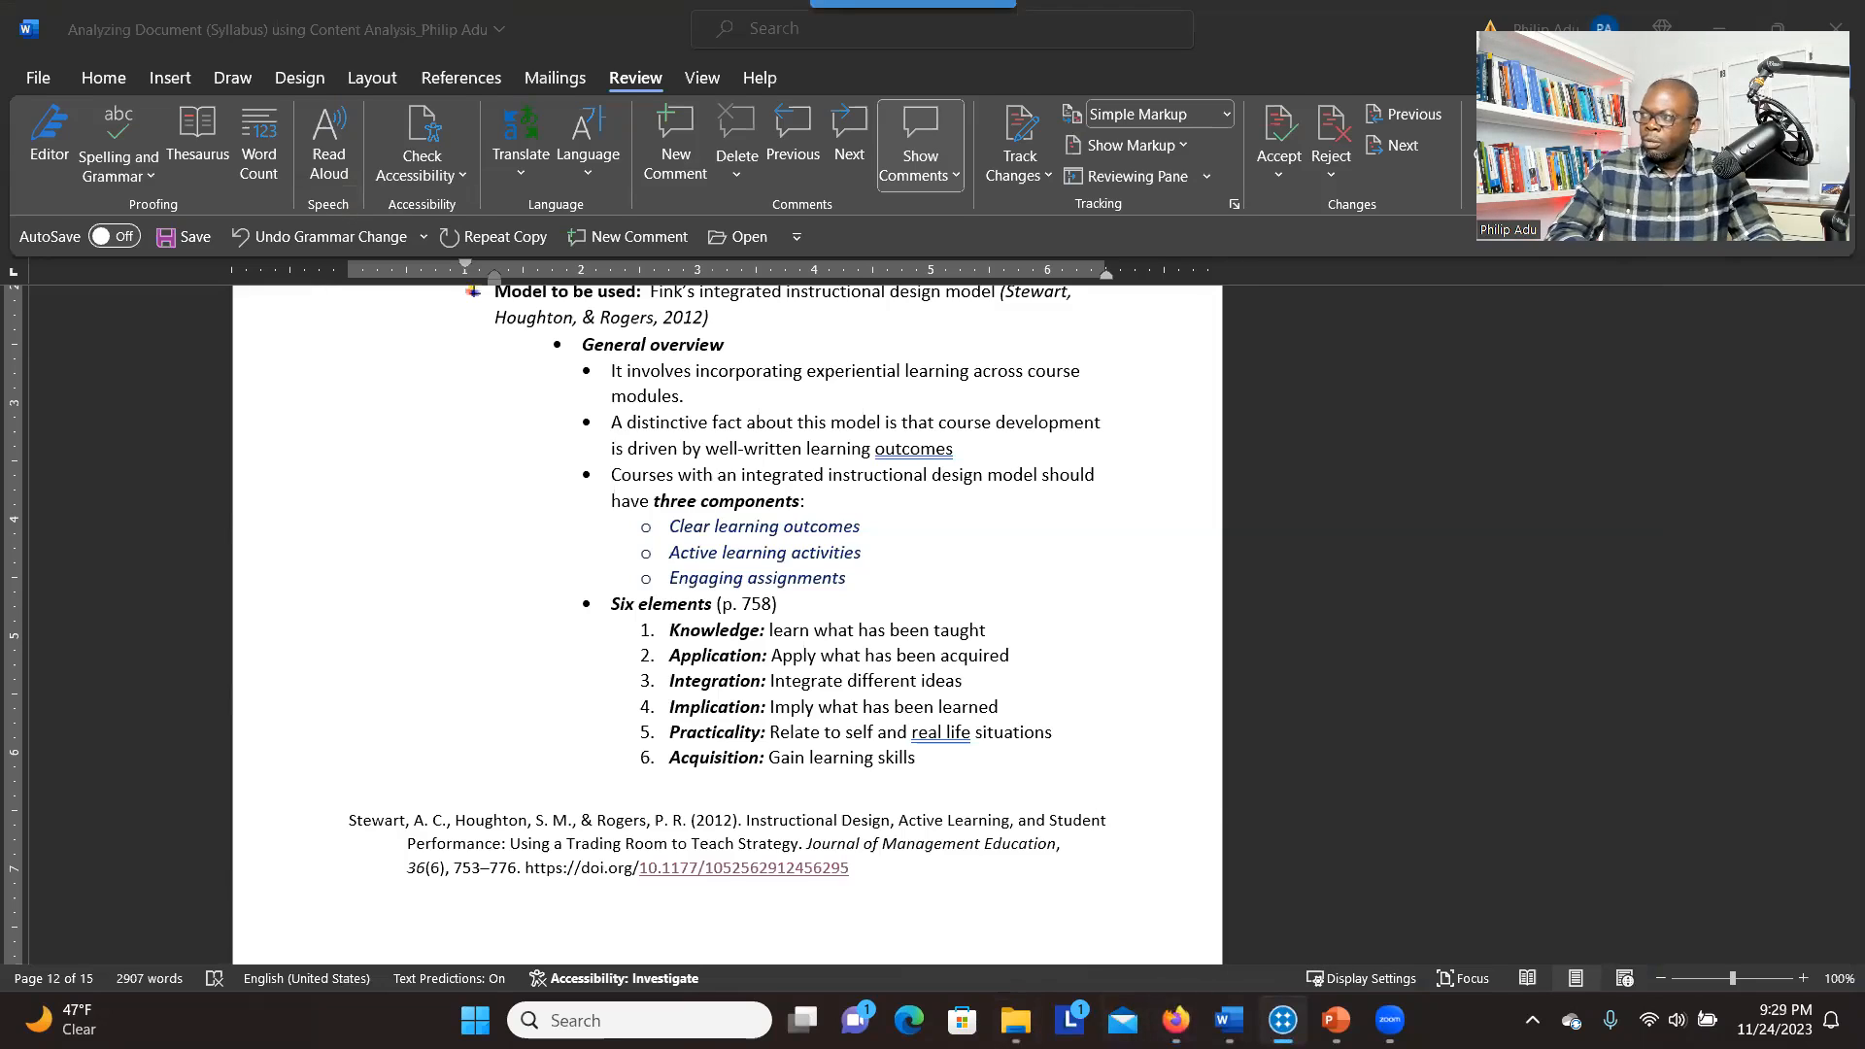
left_click(748, 443)
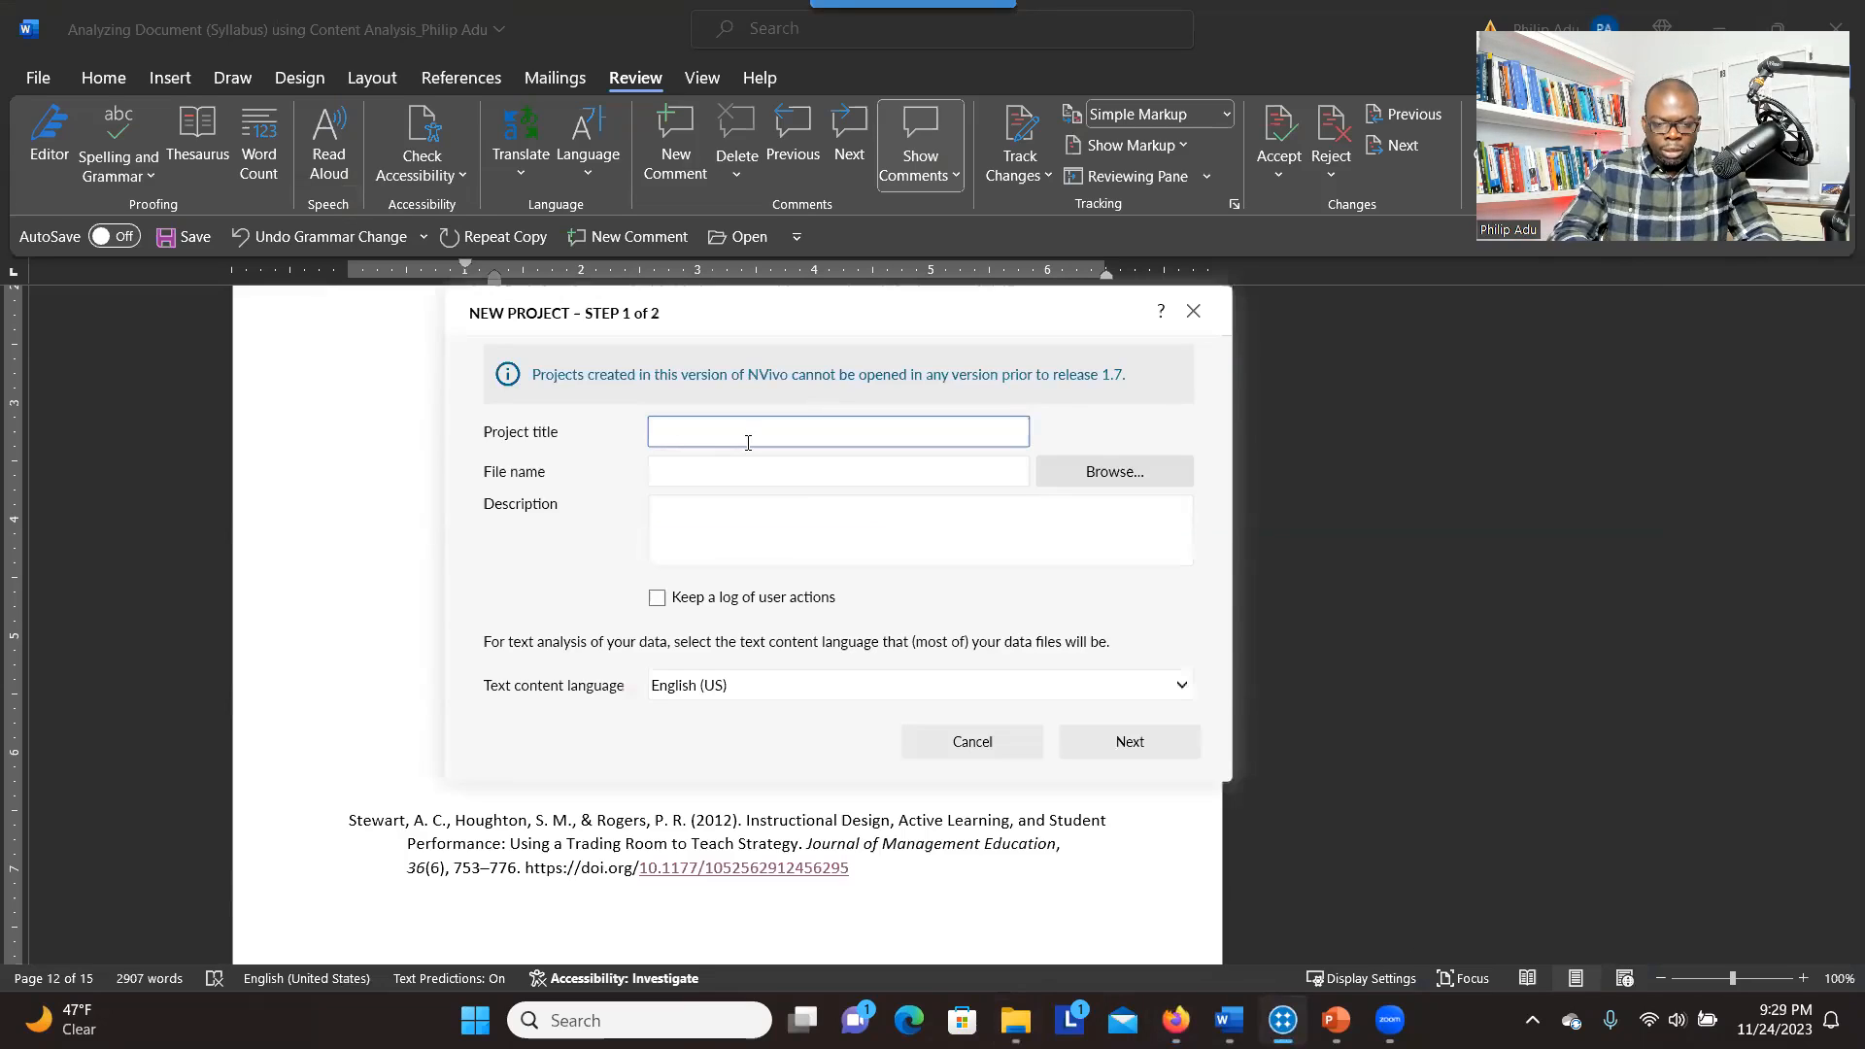
type("C")
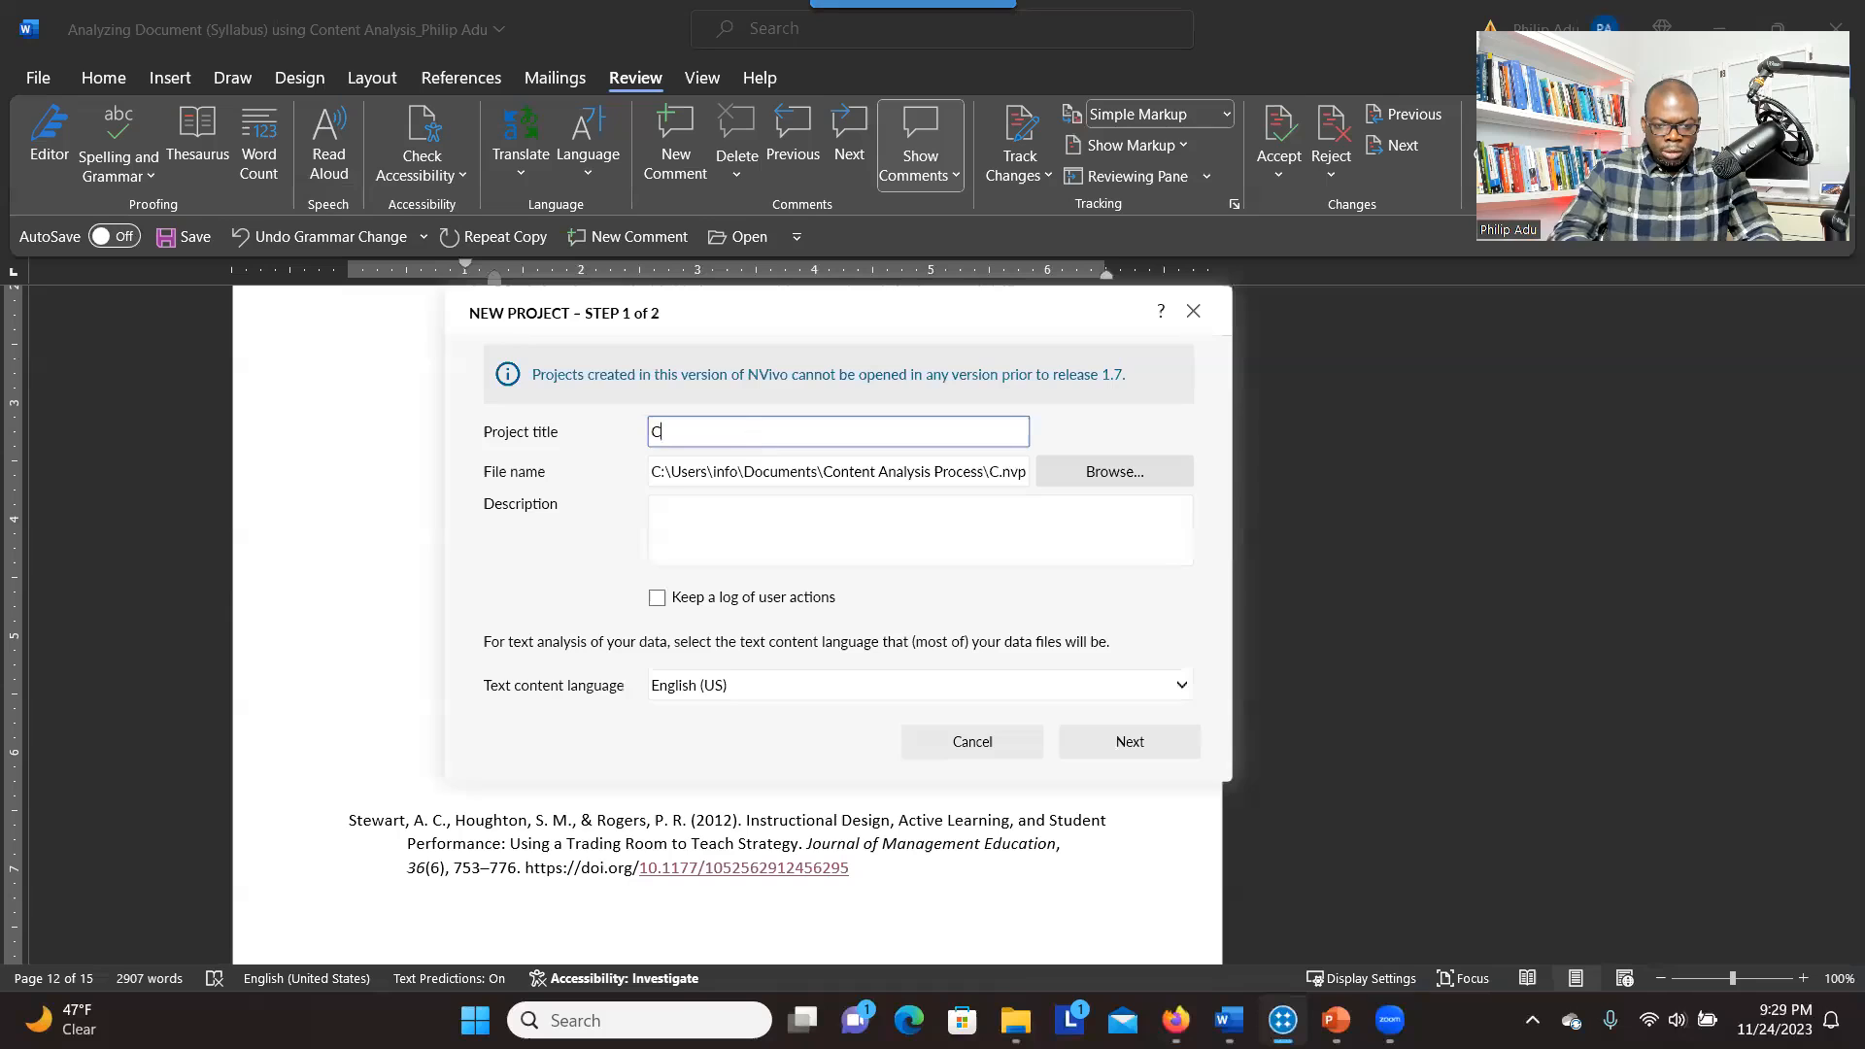
type("oncent analysis project")
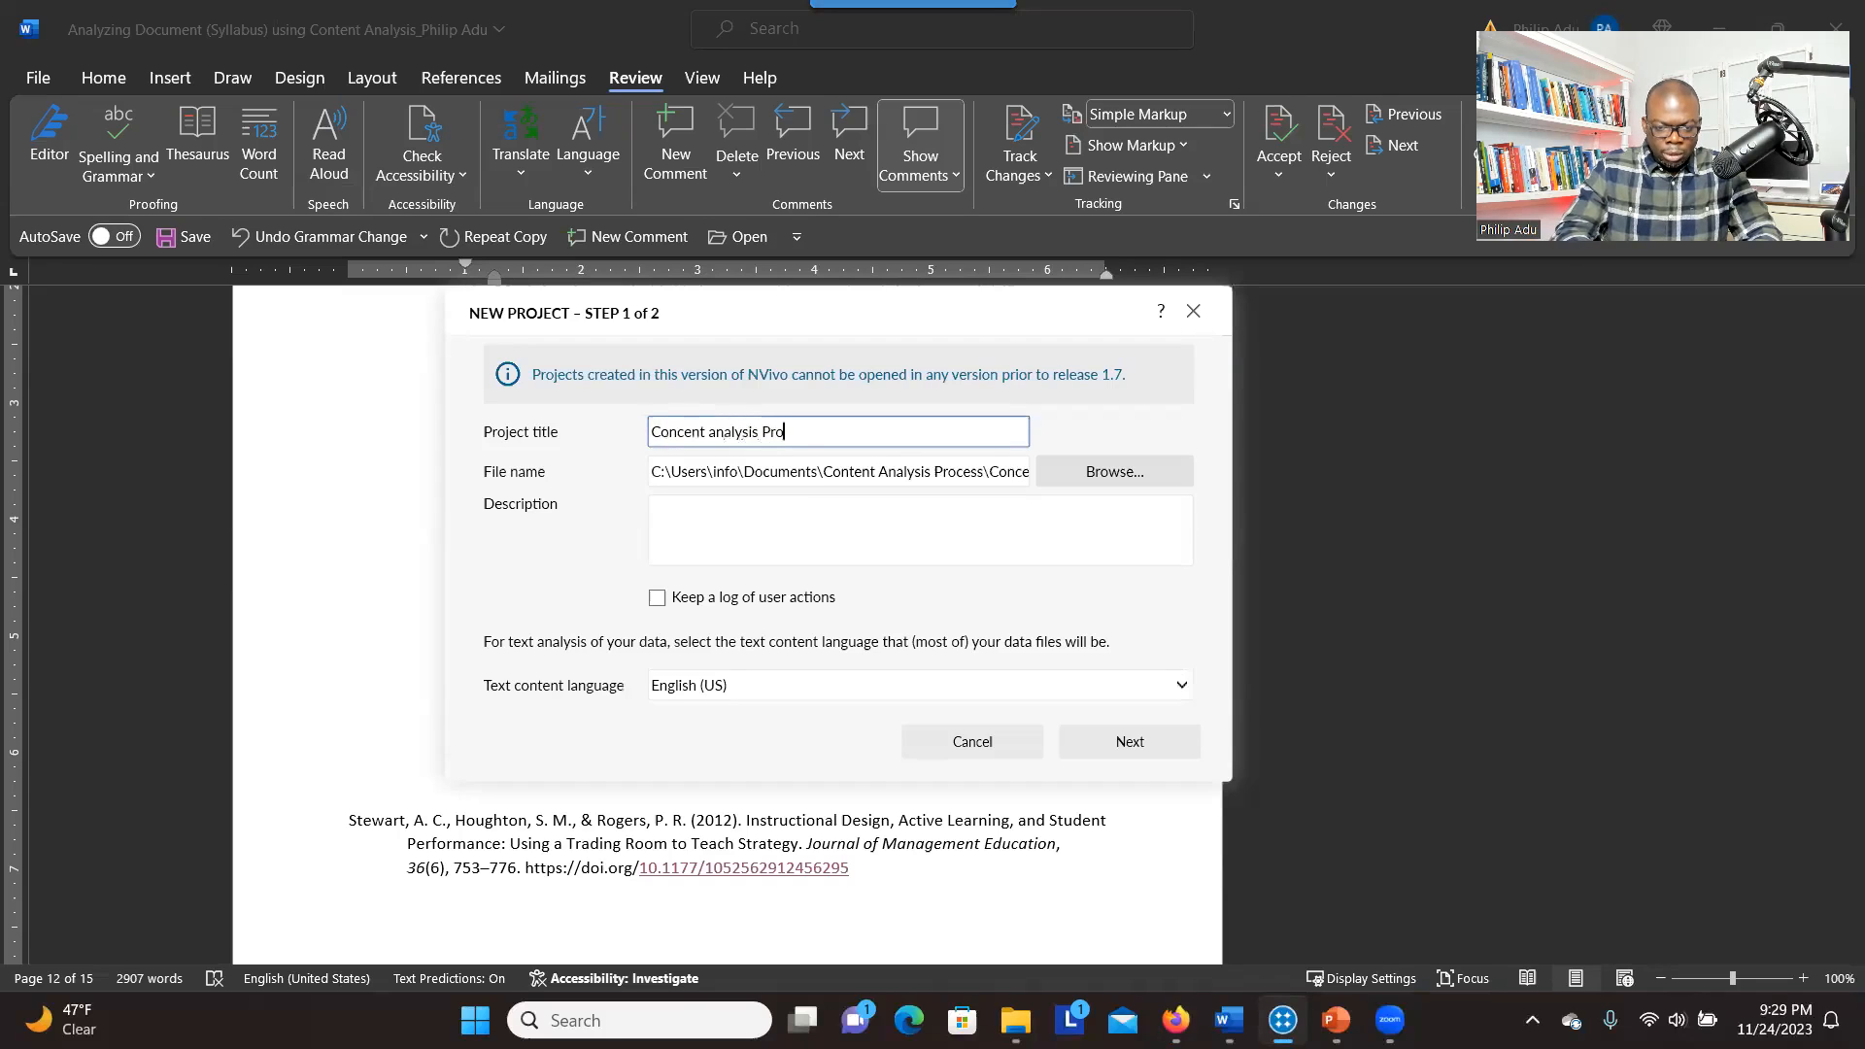
left_click(1117, 736)
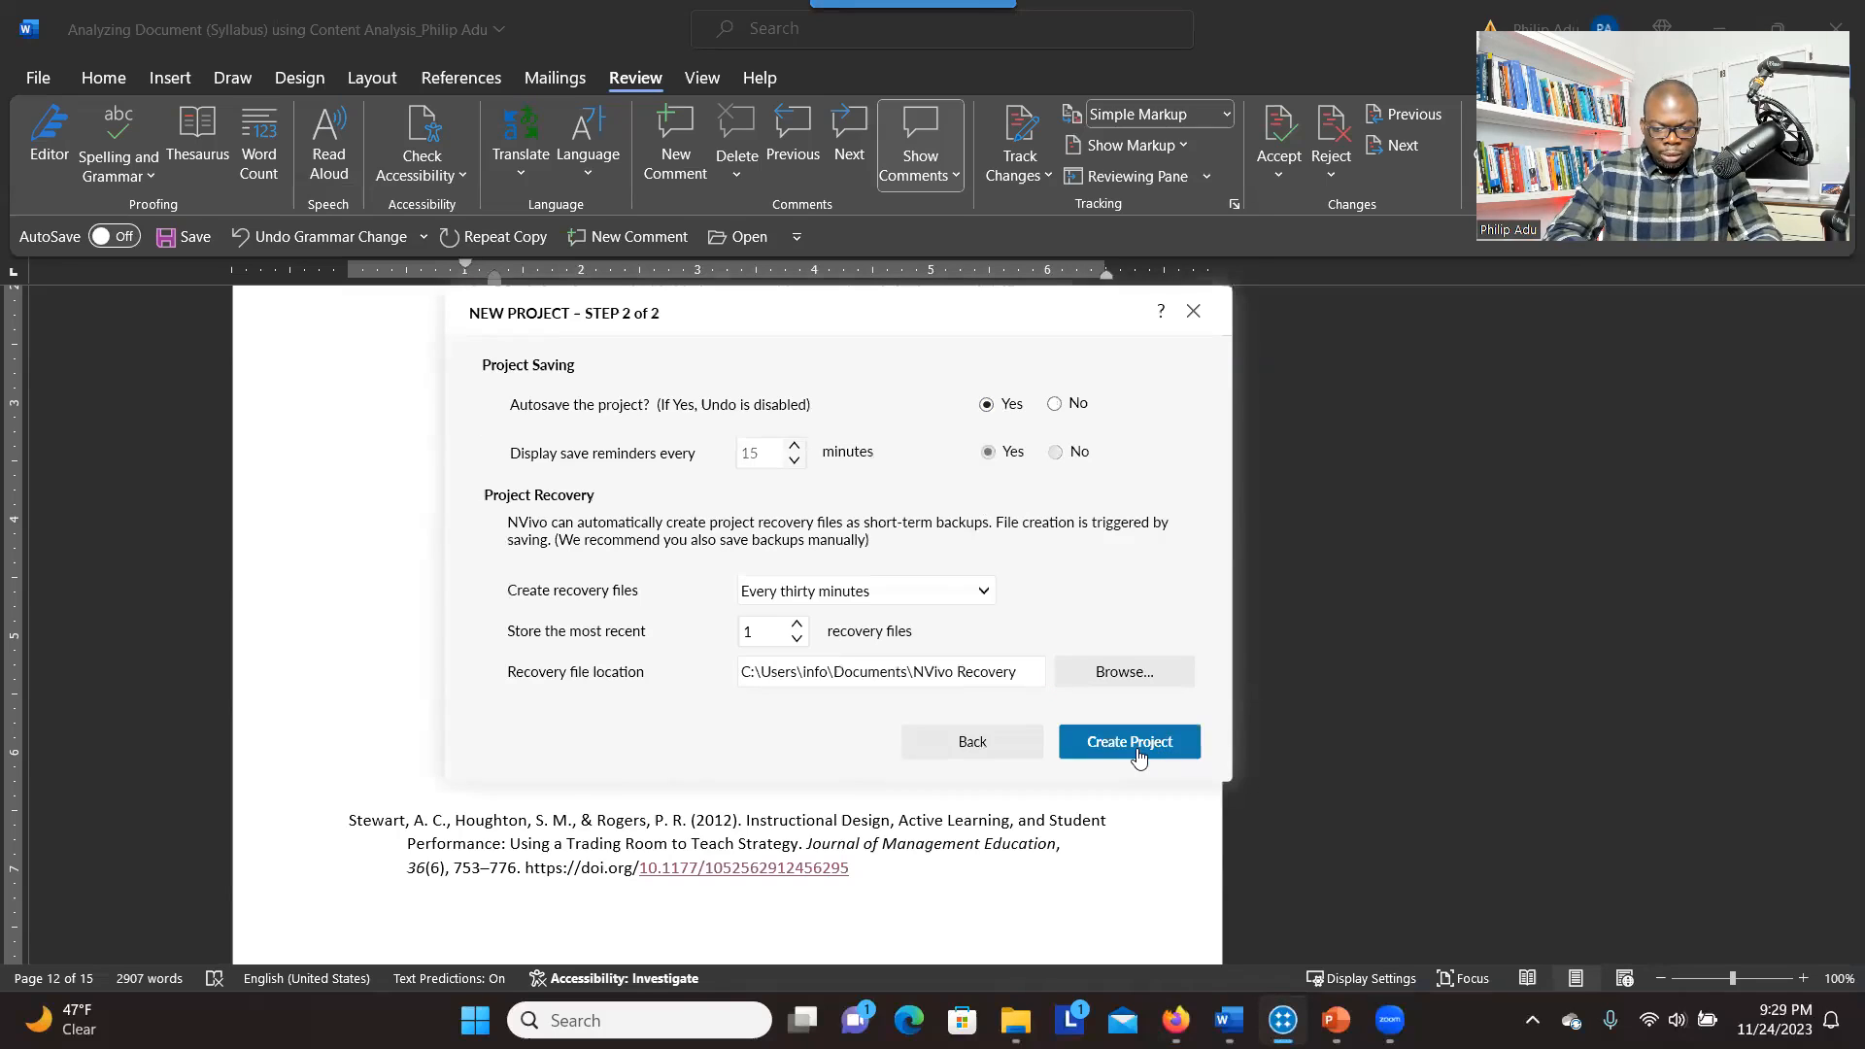
left_click(1180, 741)
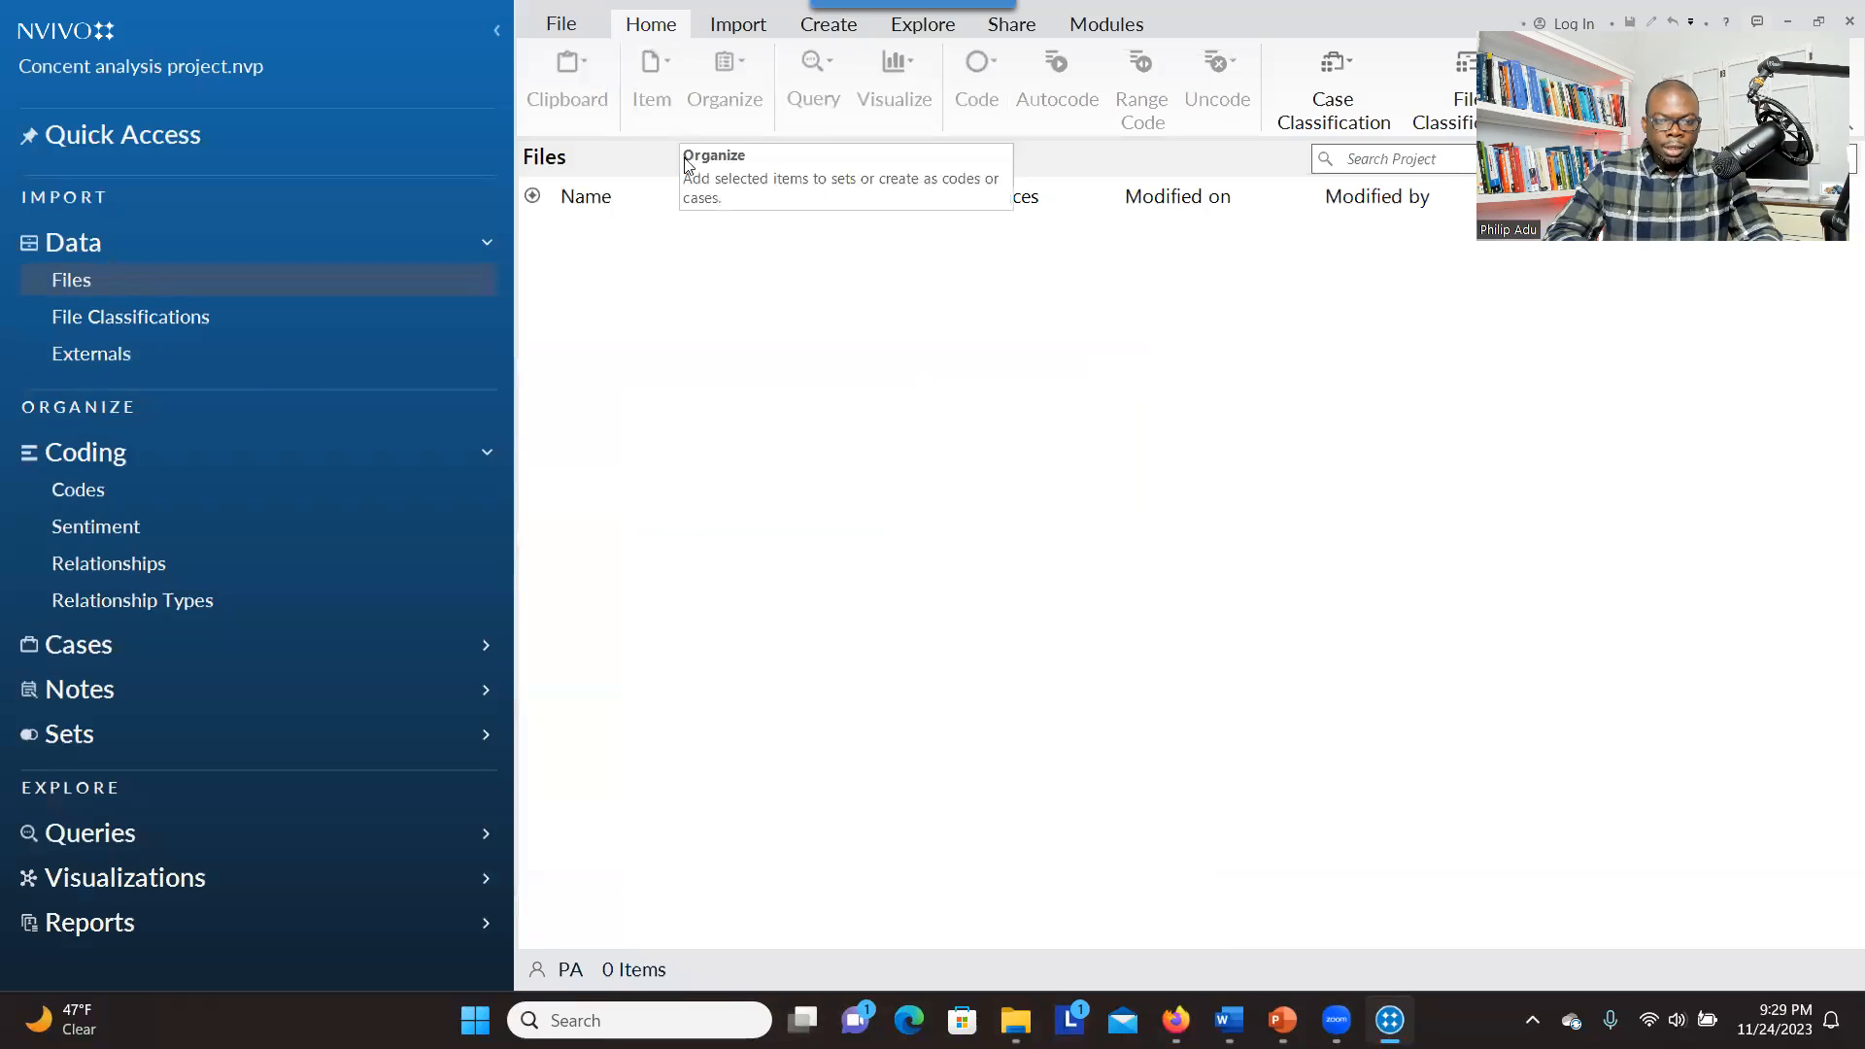
Import the Word document "Analyzing Document (Syllabus) using Content Analysis" from the Content Analysis Process folder into the project's files
left_click(738, 29)
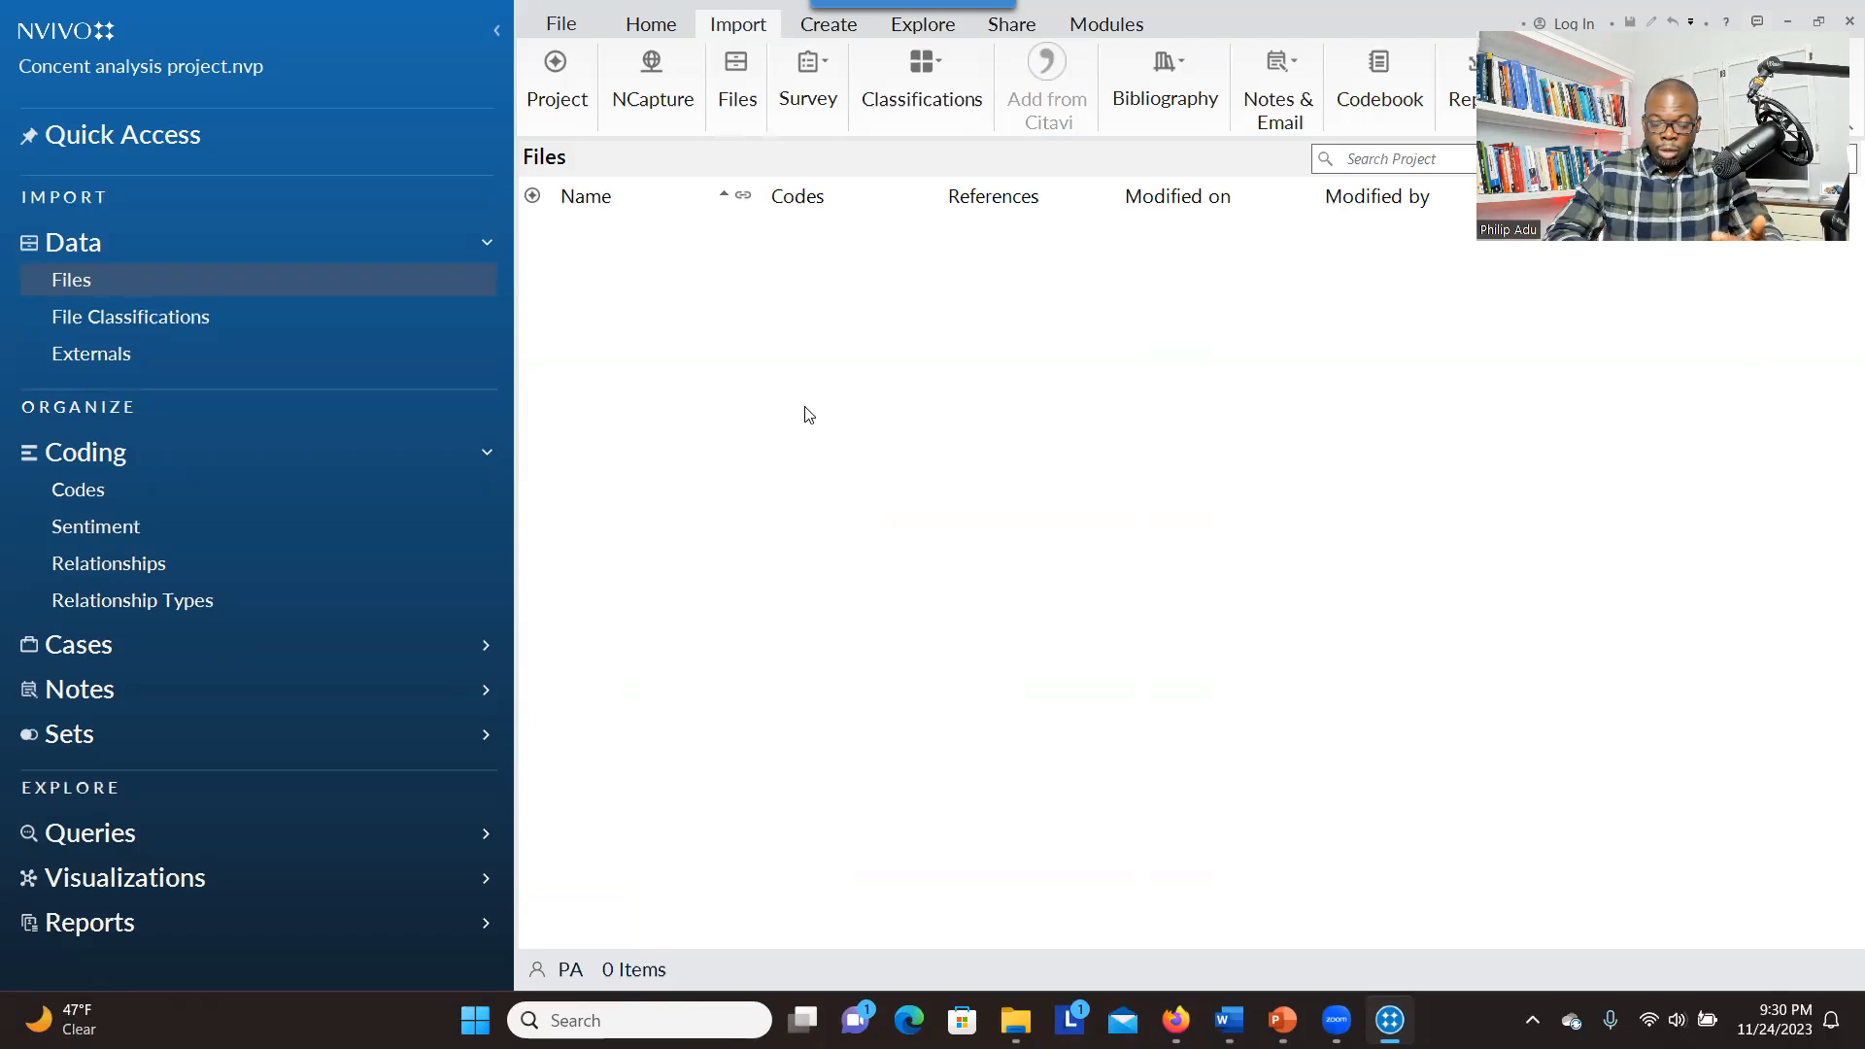
left_click(726, 66)
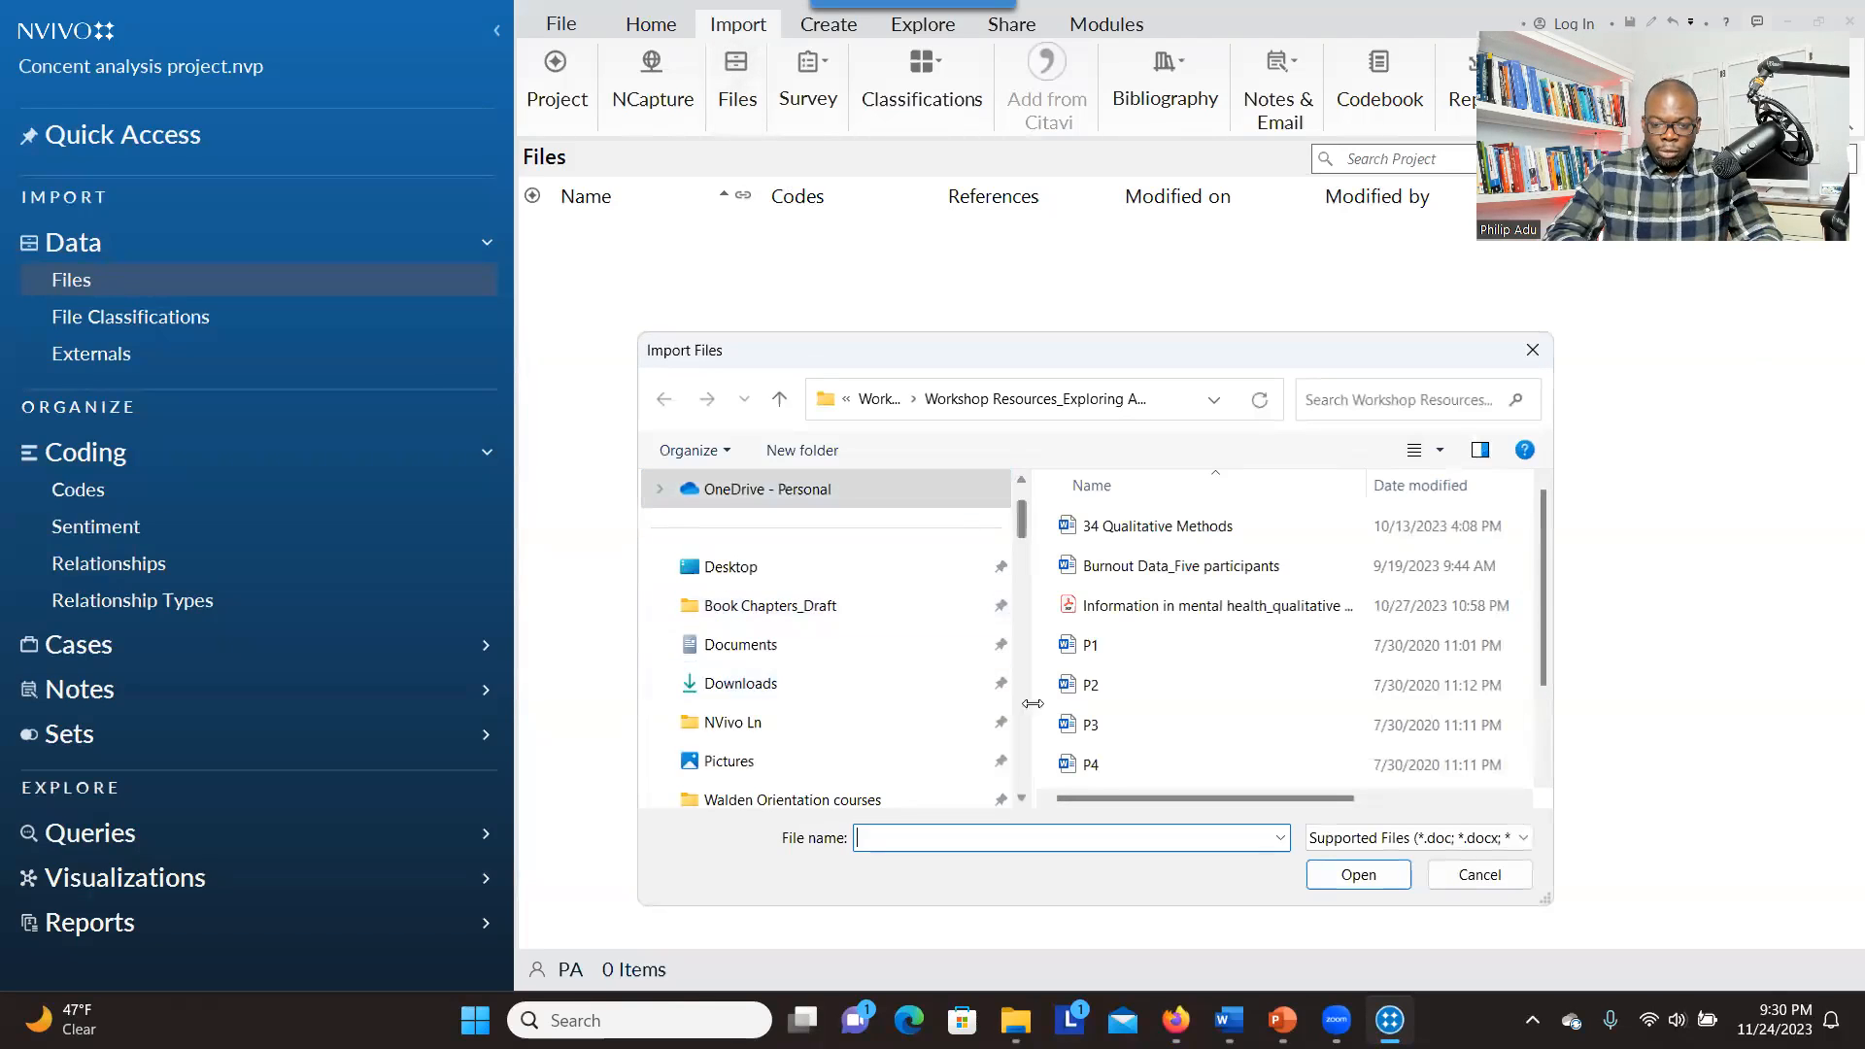
left_click_drag(1012, 518, 1036, 583)
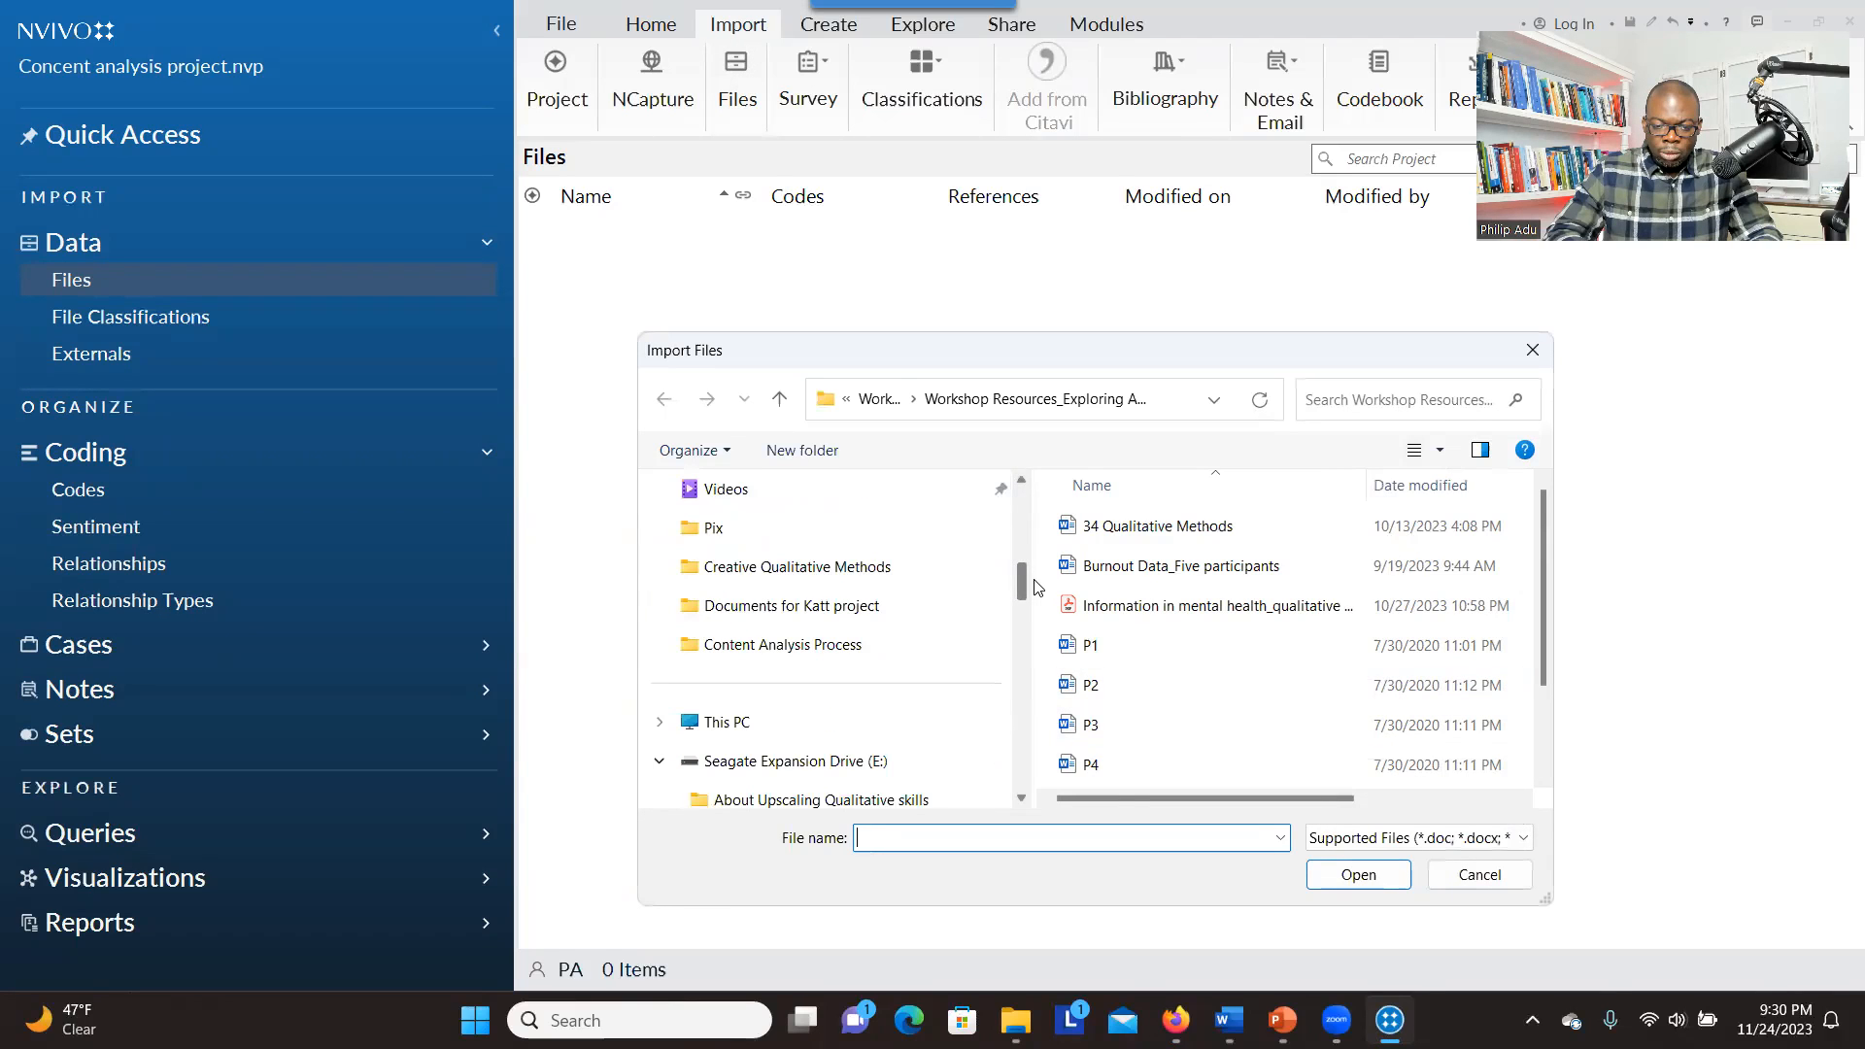
left_click(870, 637)
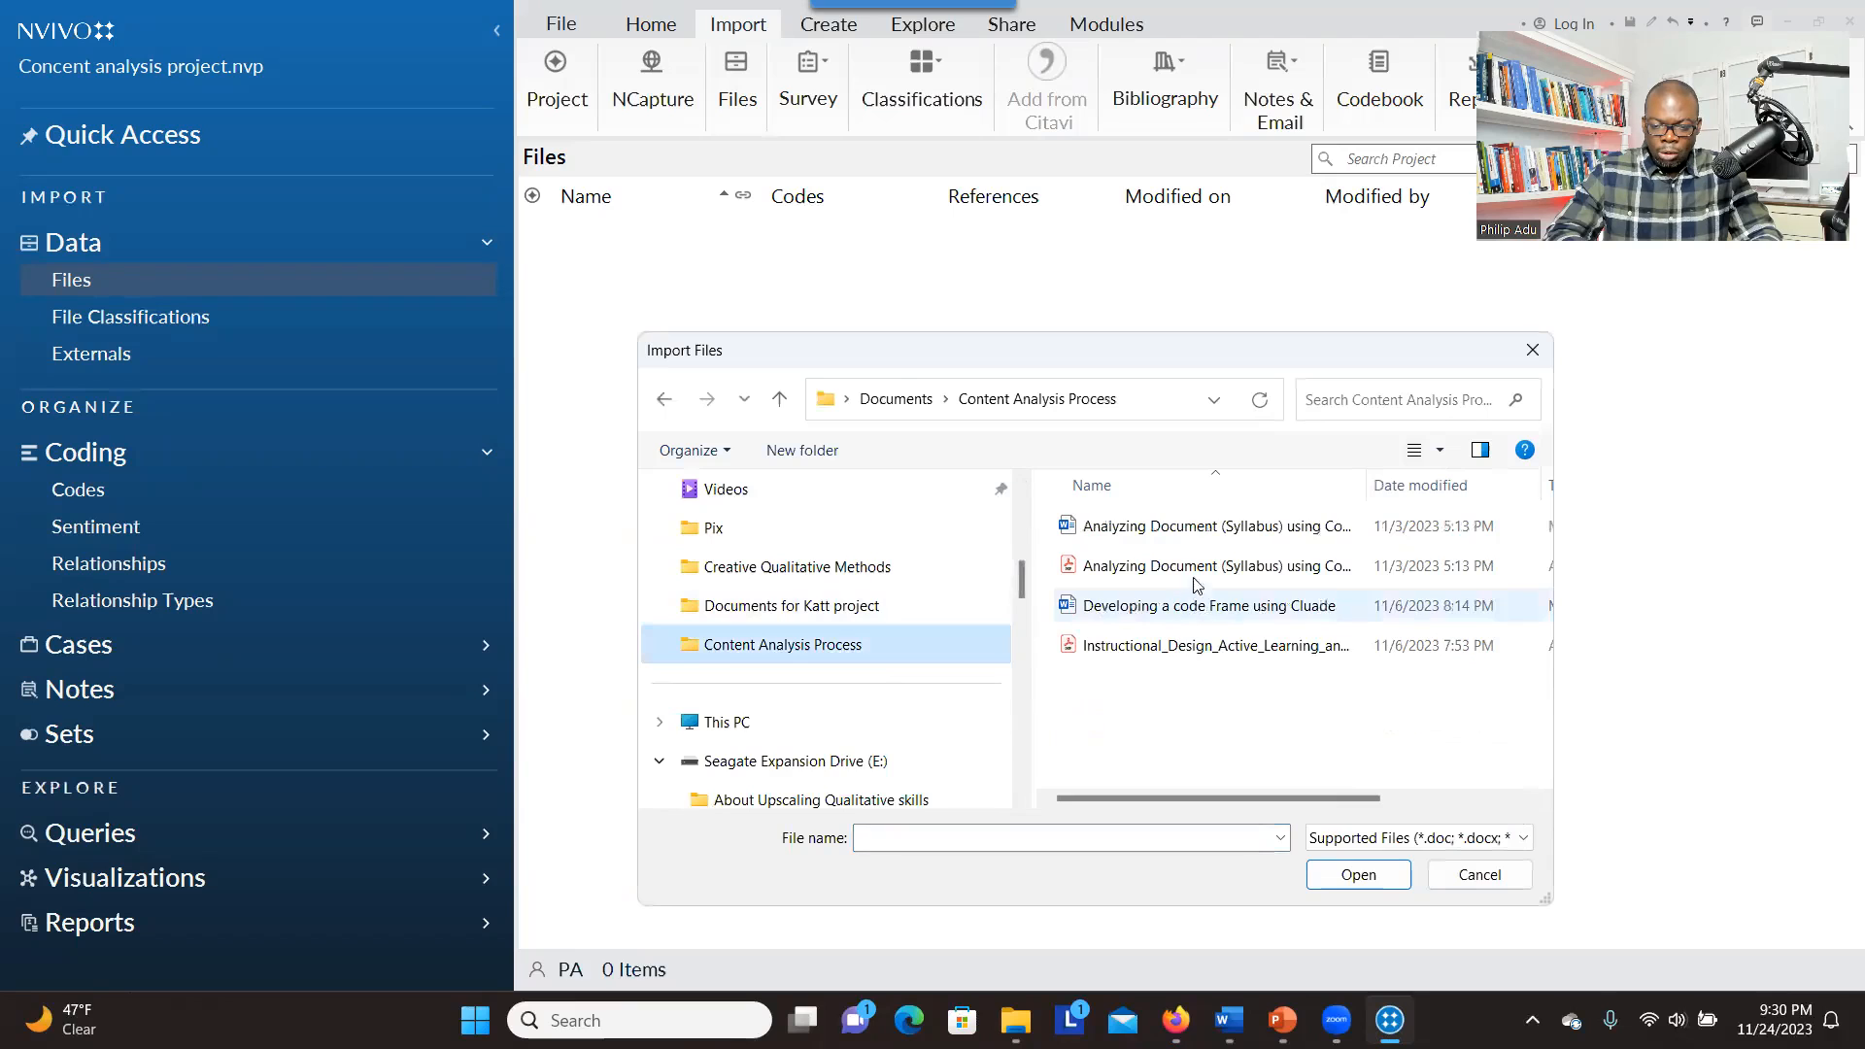
double_click(1199, 530)
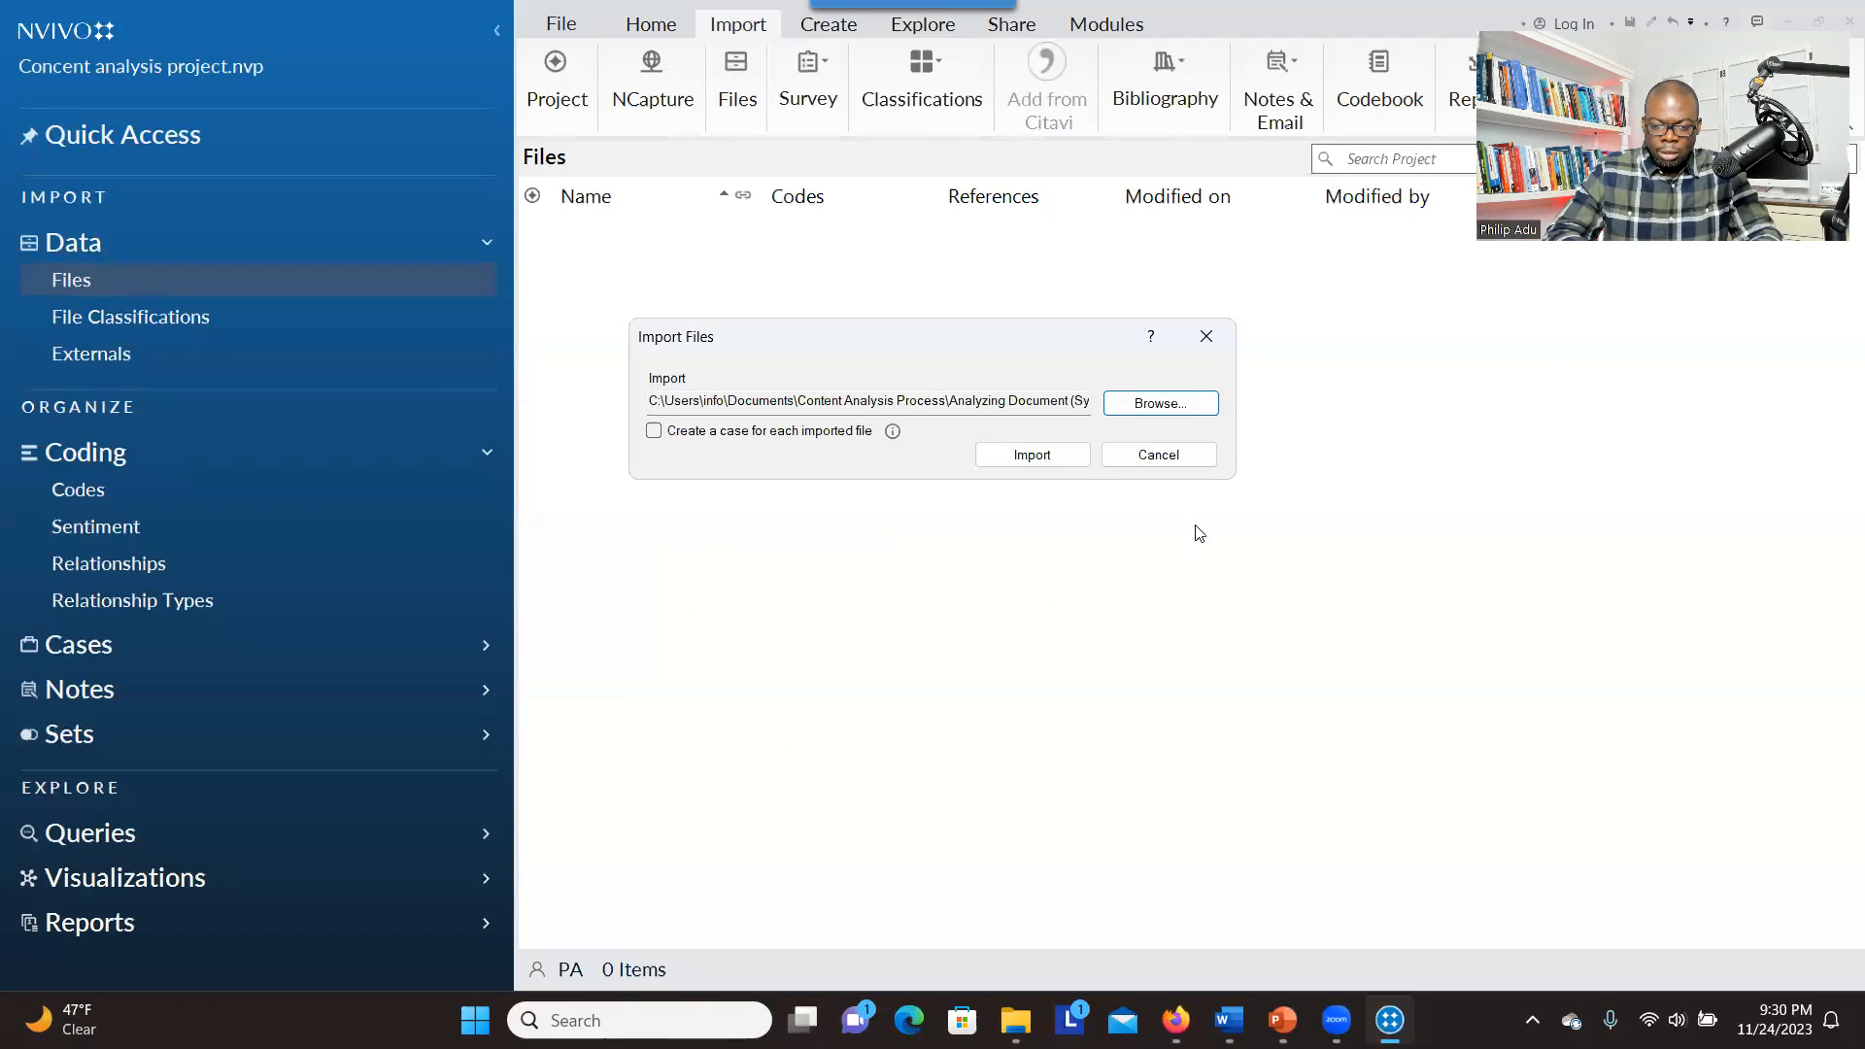
left_click(1071, 456)
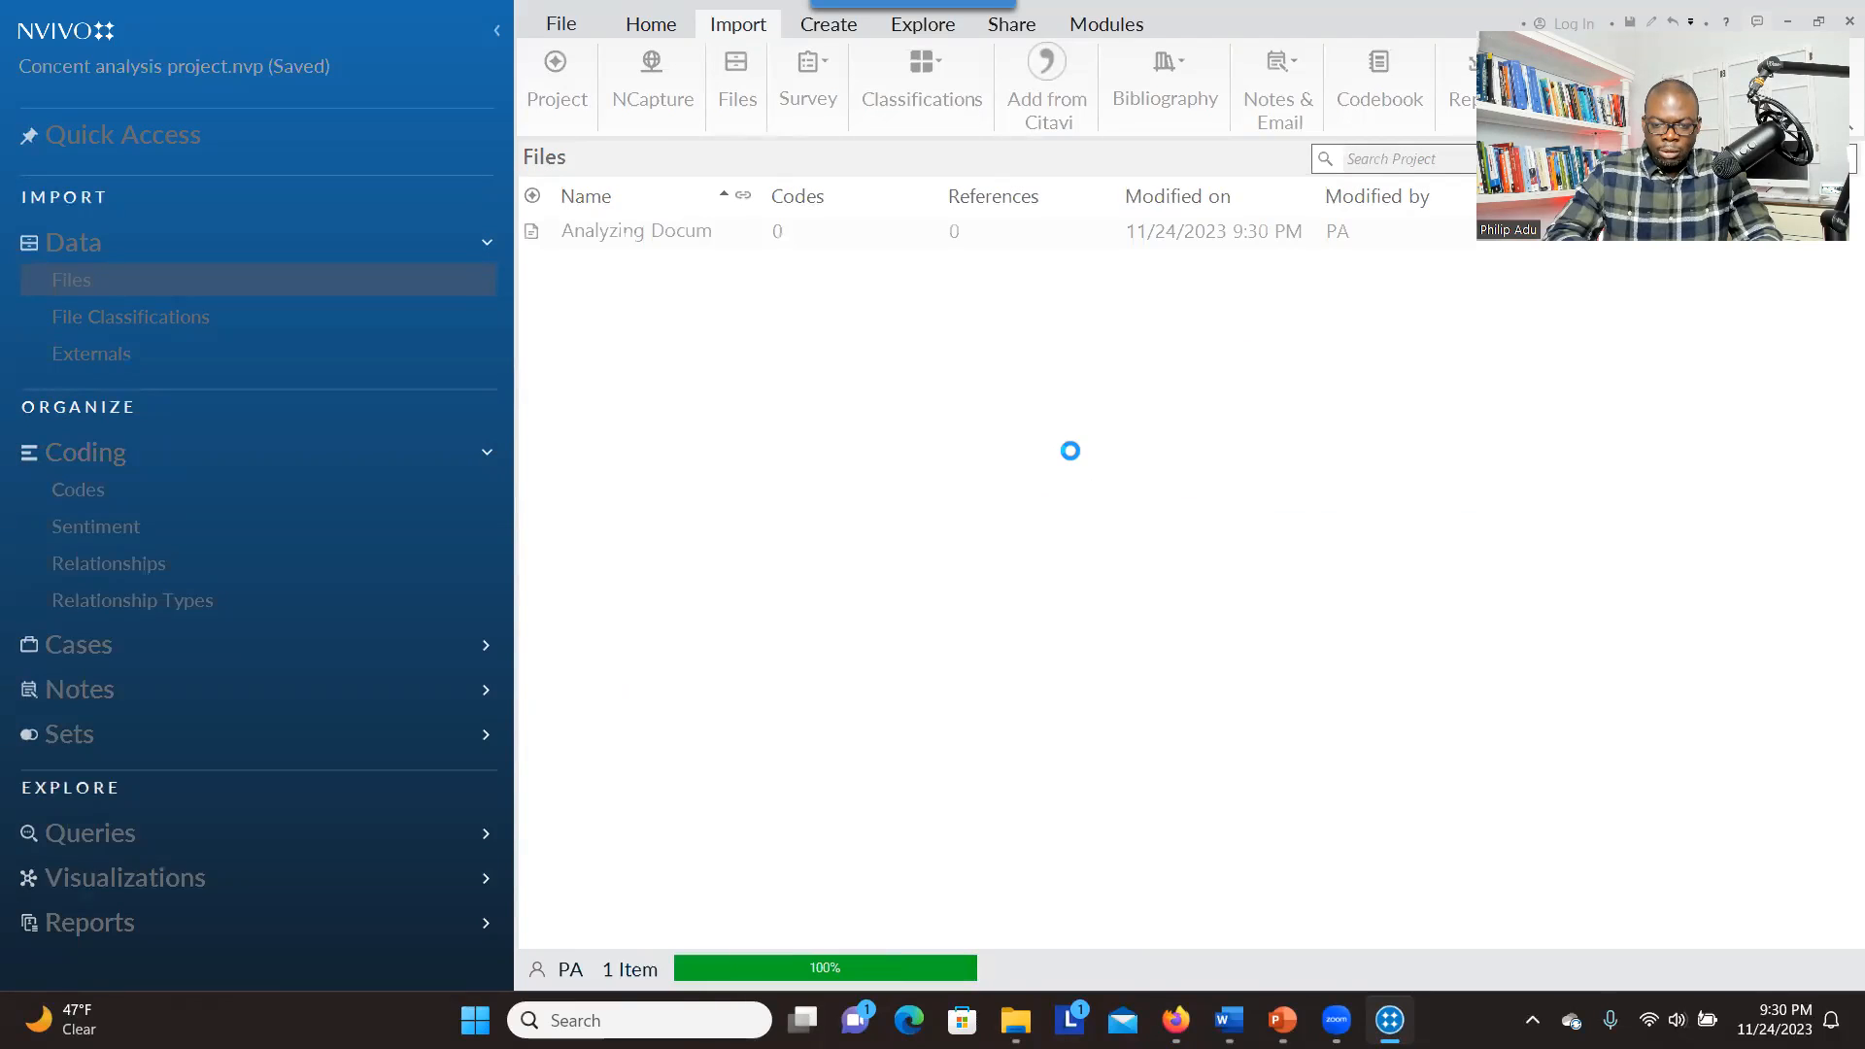
key("Return")
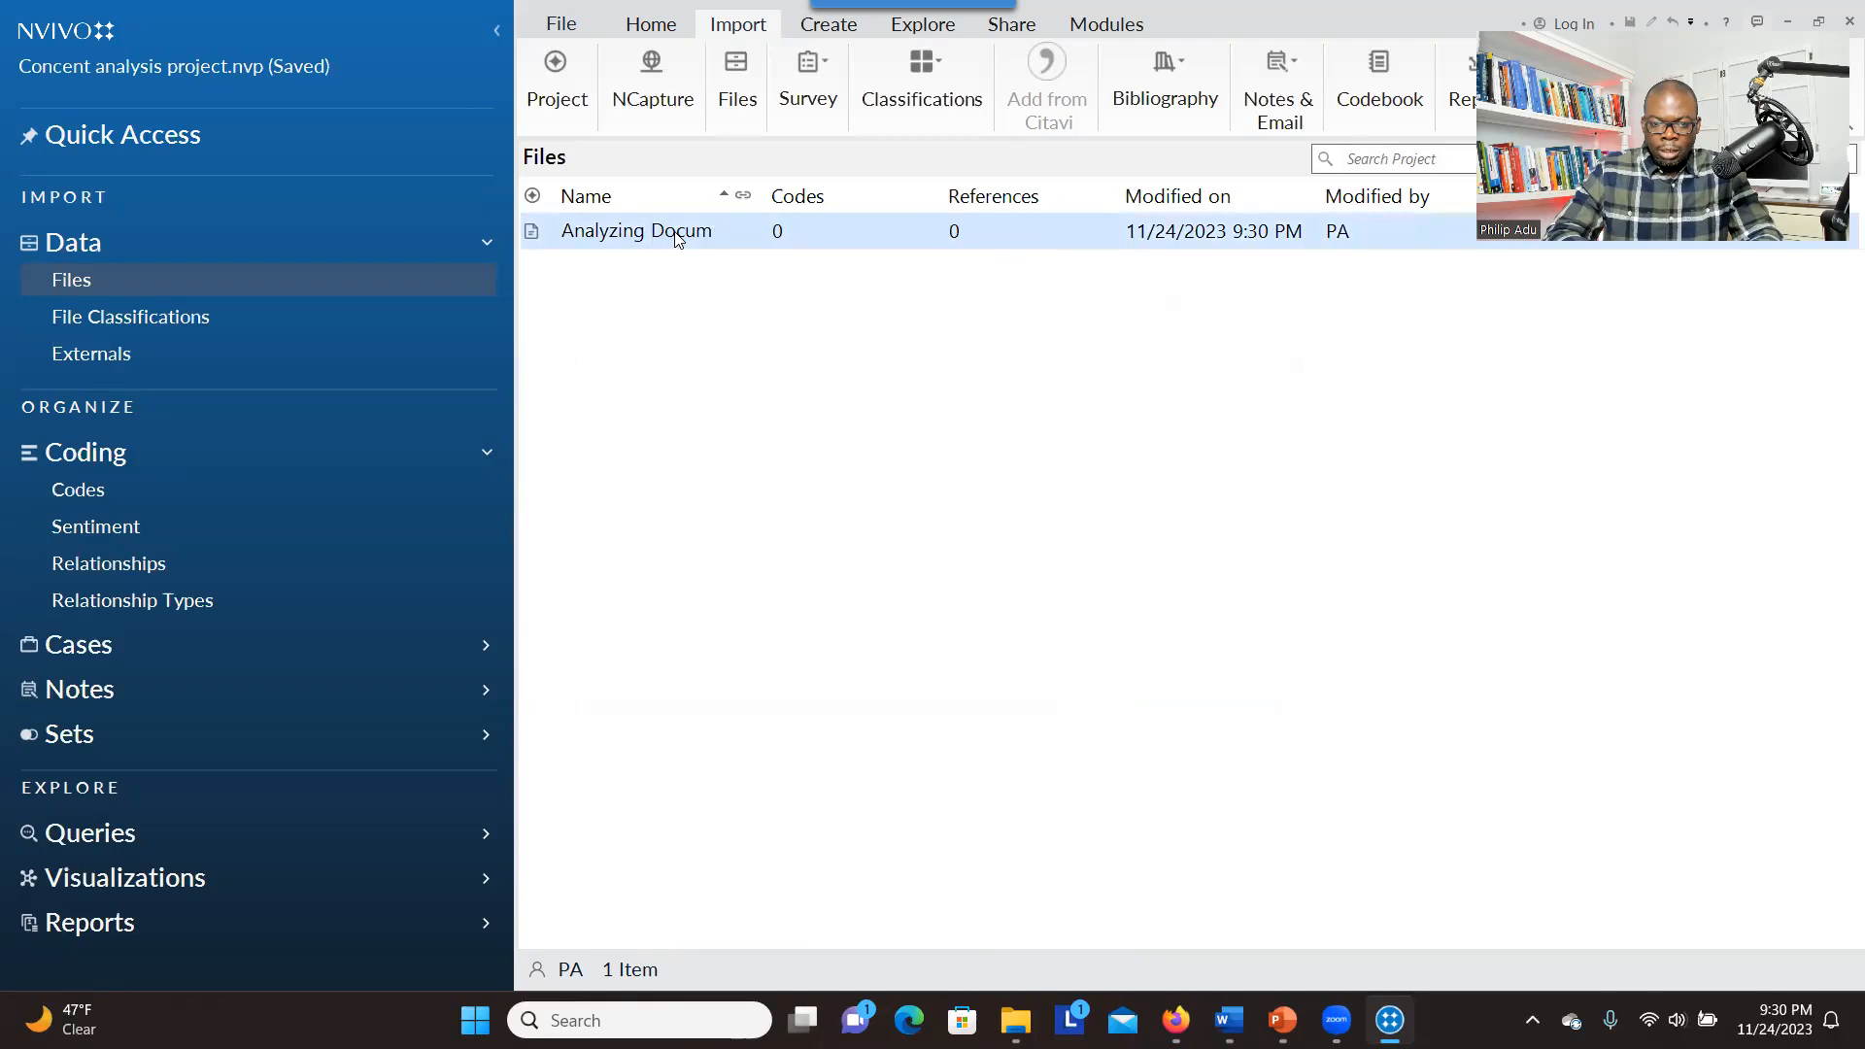
Open the imported syllabus document and look over its course description and learning objectives
double_click(678, 240)
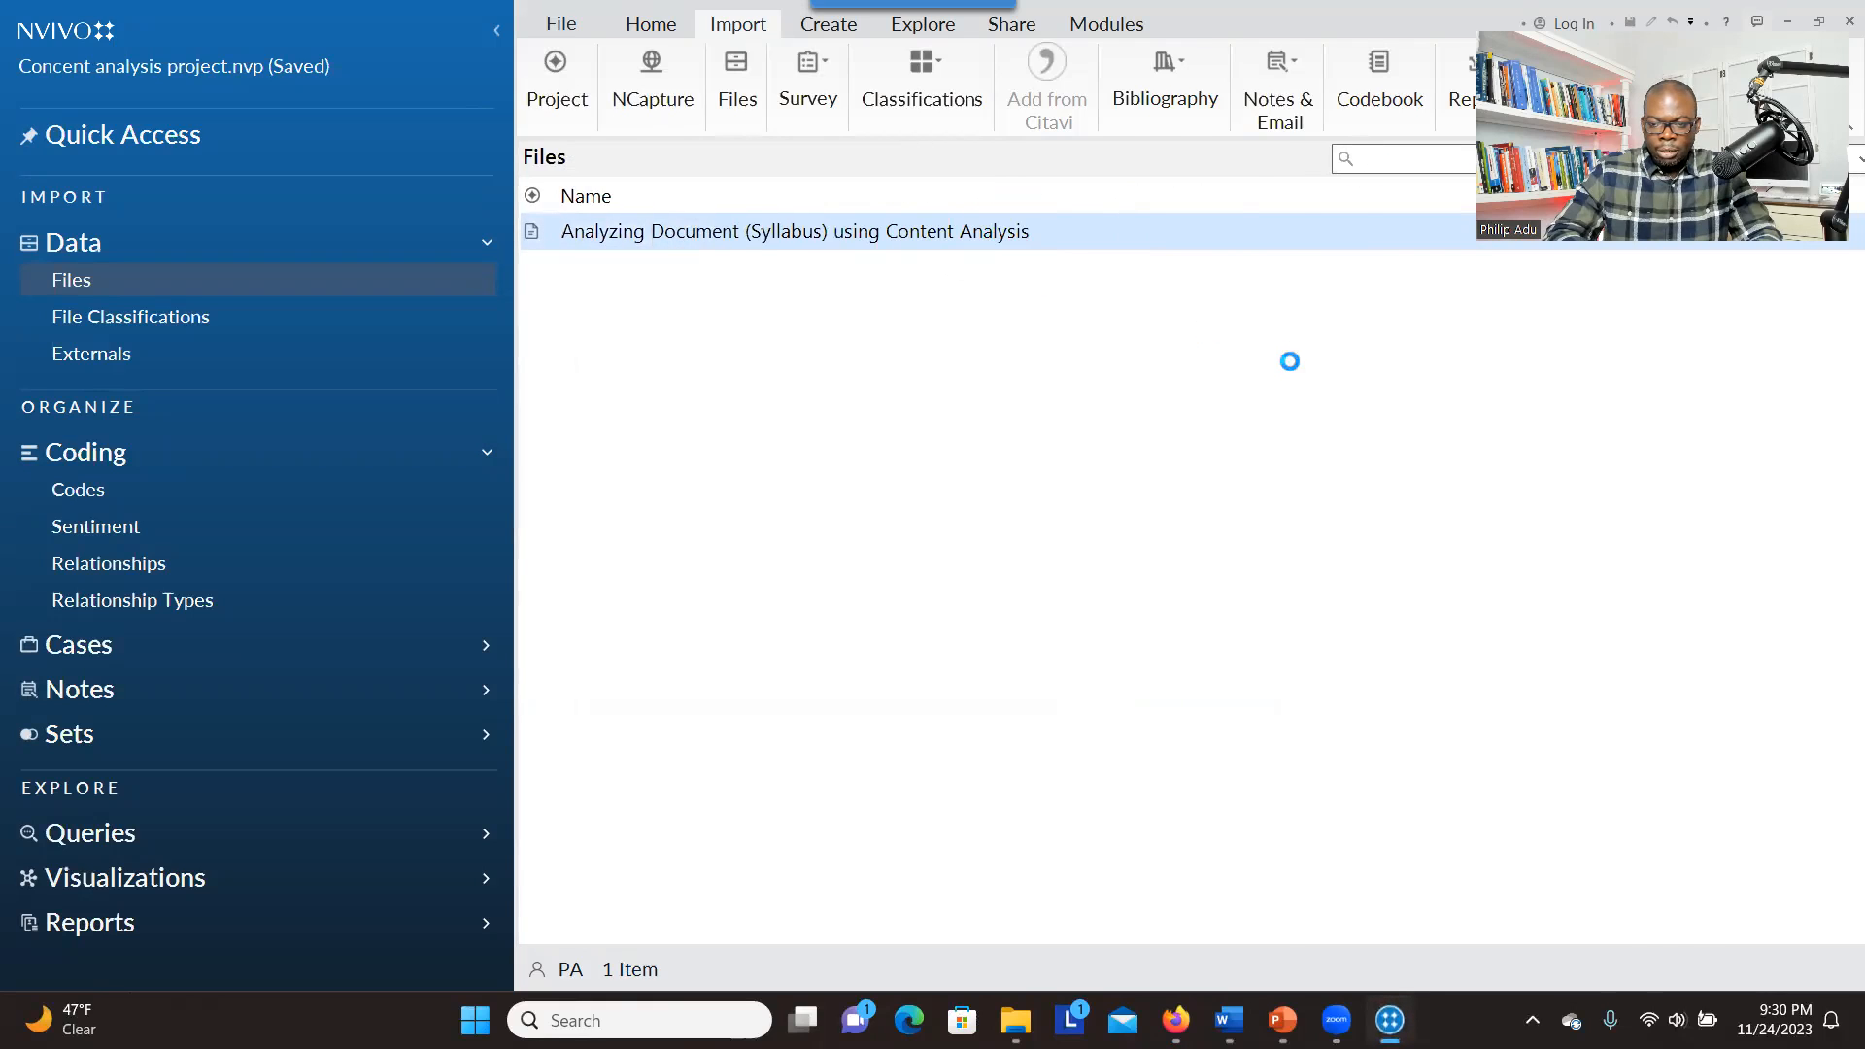
scroll(1835, 286, "down", 2)
scroll(1835, 286, "up", 2)
left_click_drag(1835, 285, 1667, 296)
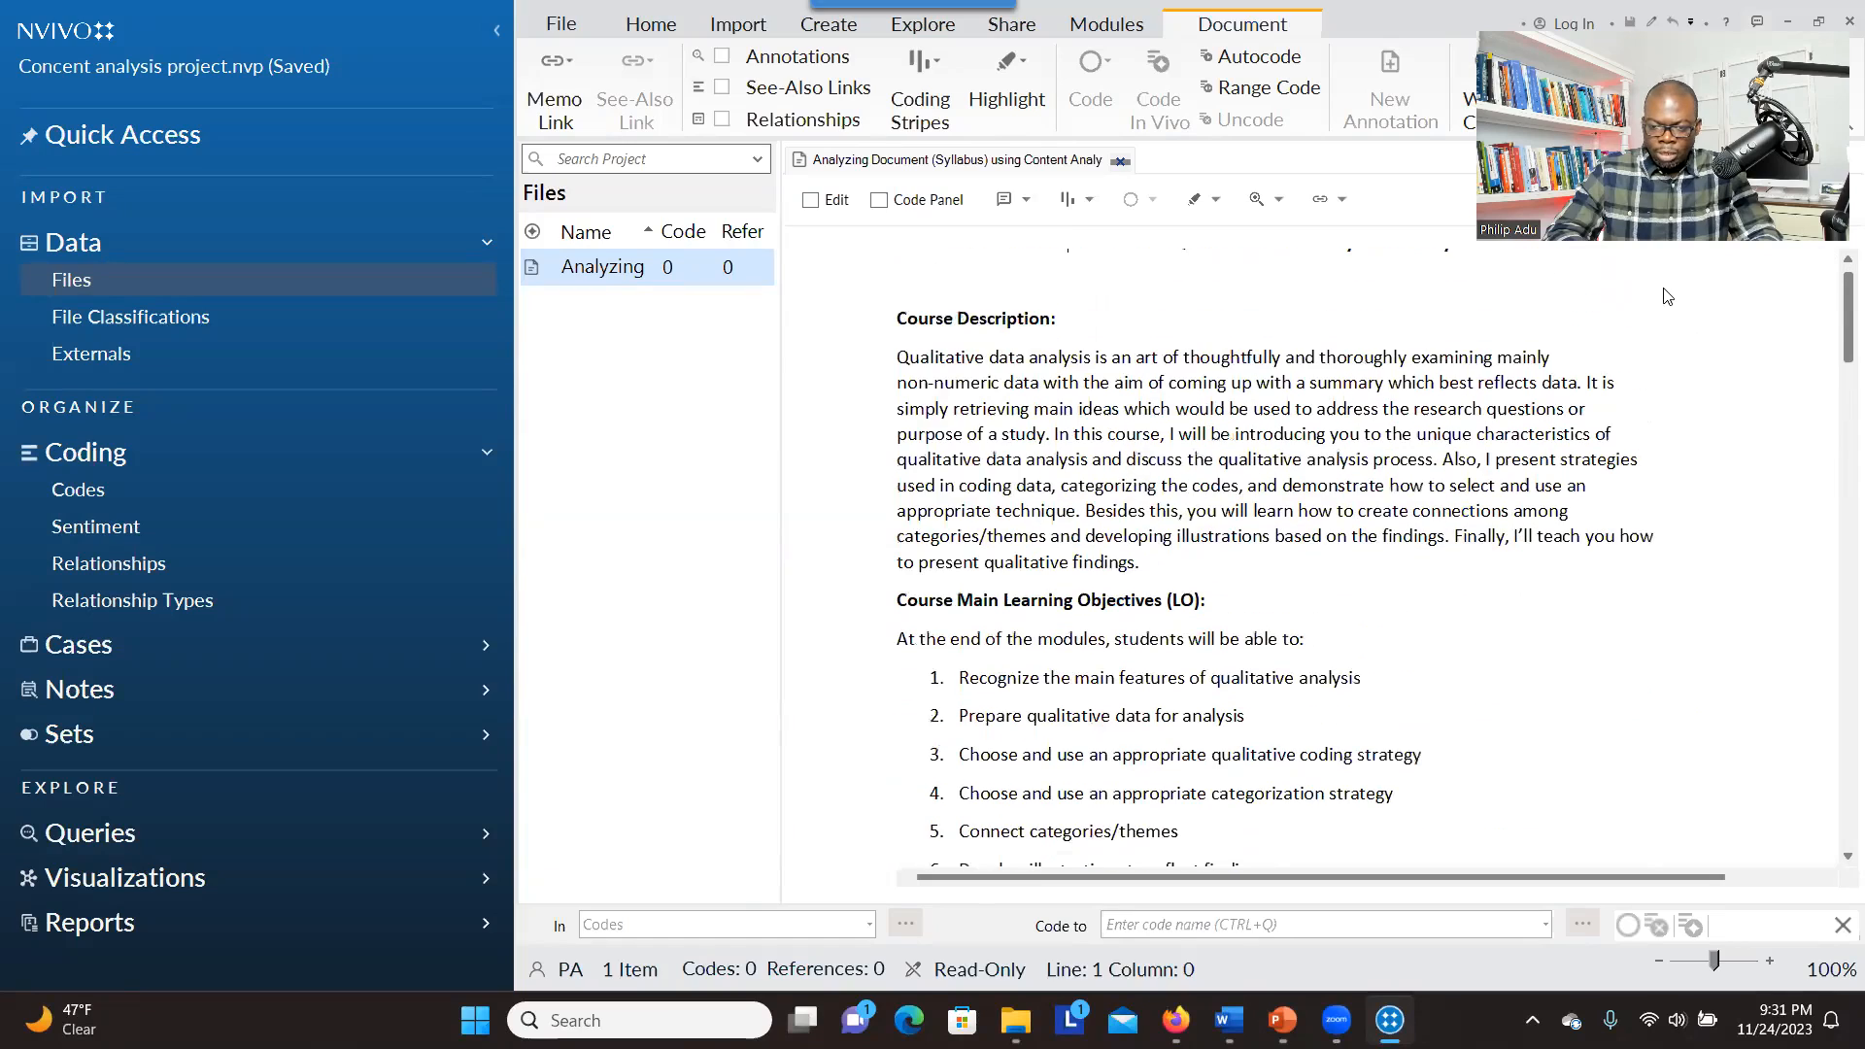
Show the project's codes beside the document, dismiss the introduction, and select a passage of the course description
left_click(149, 504)
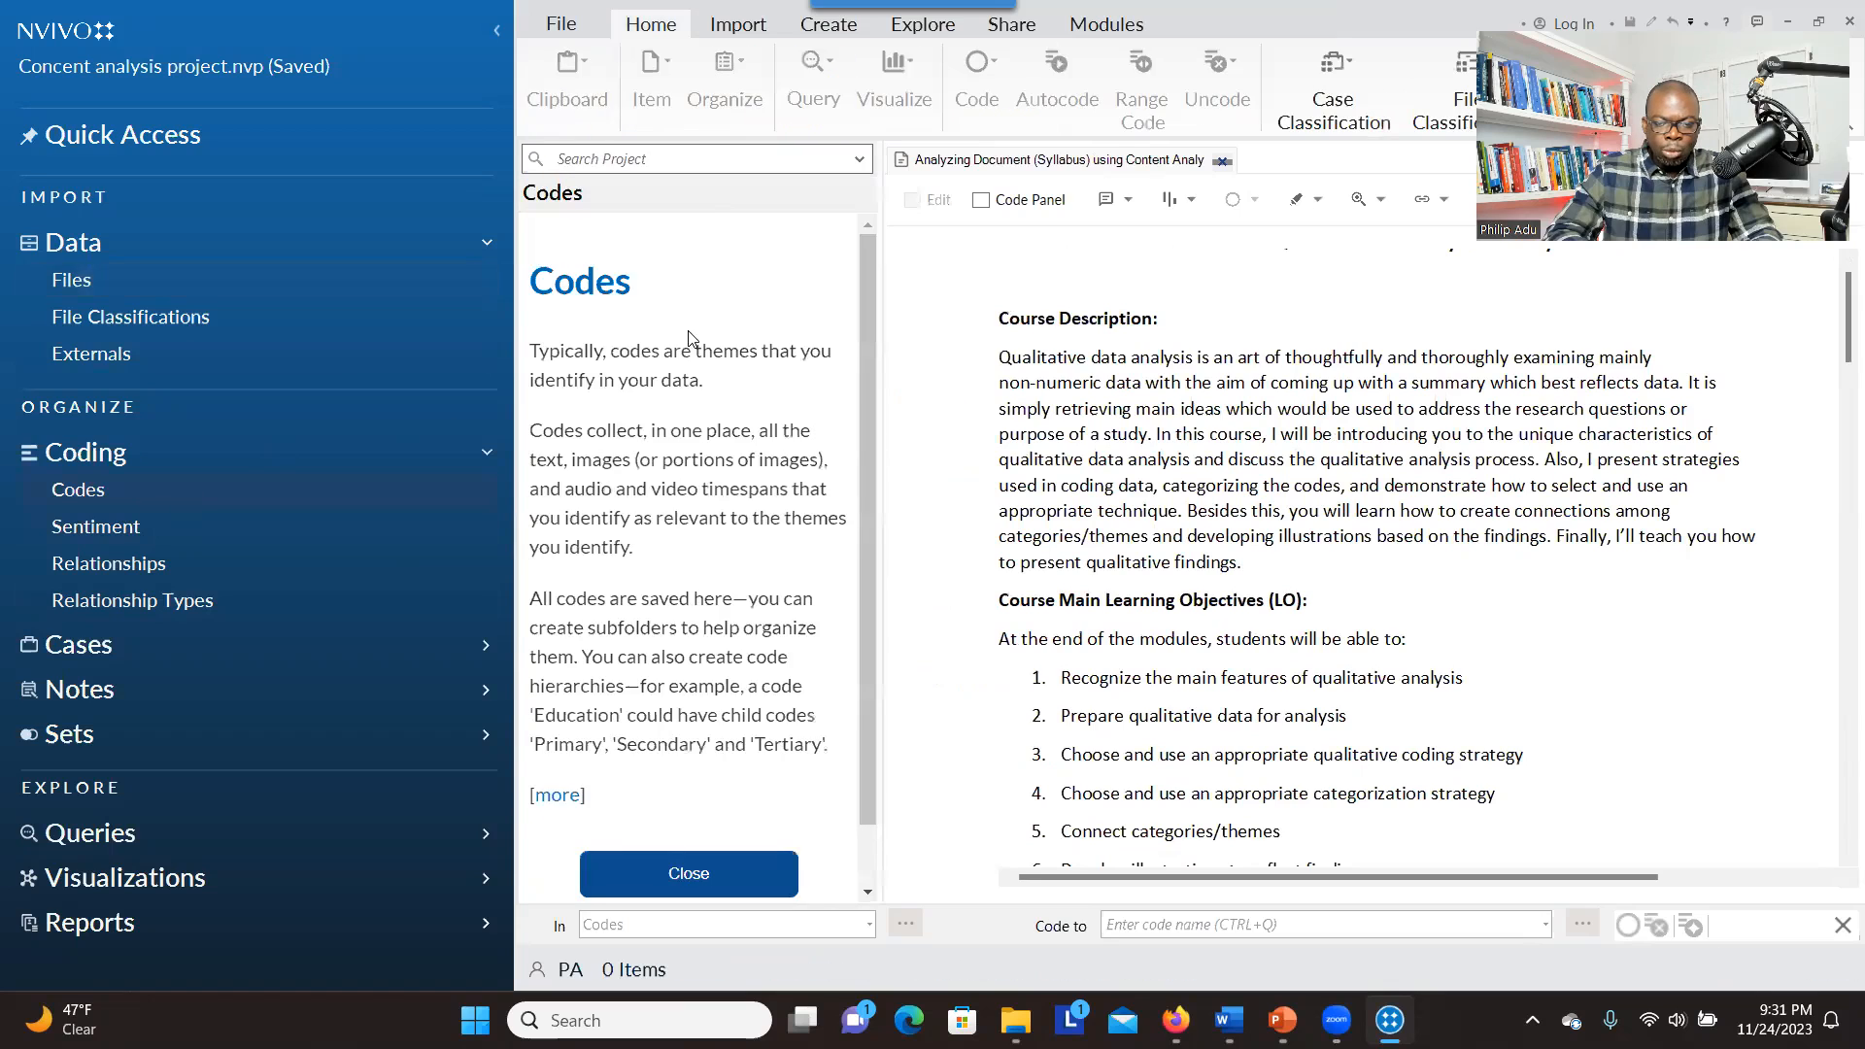
left_click(714, 887)
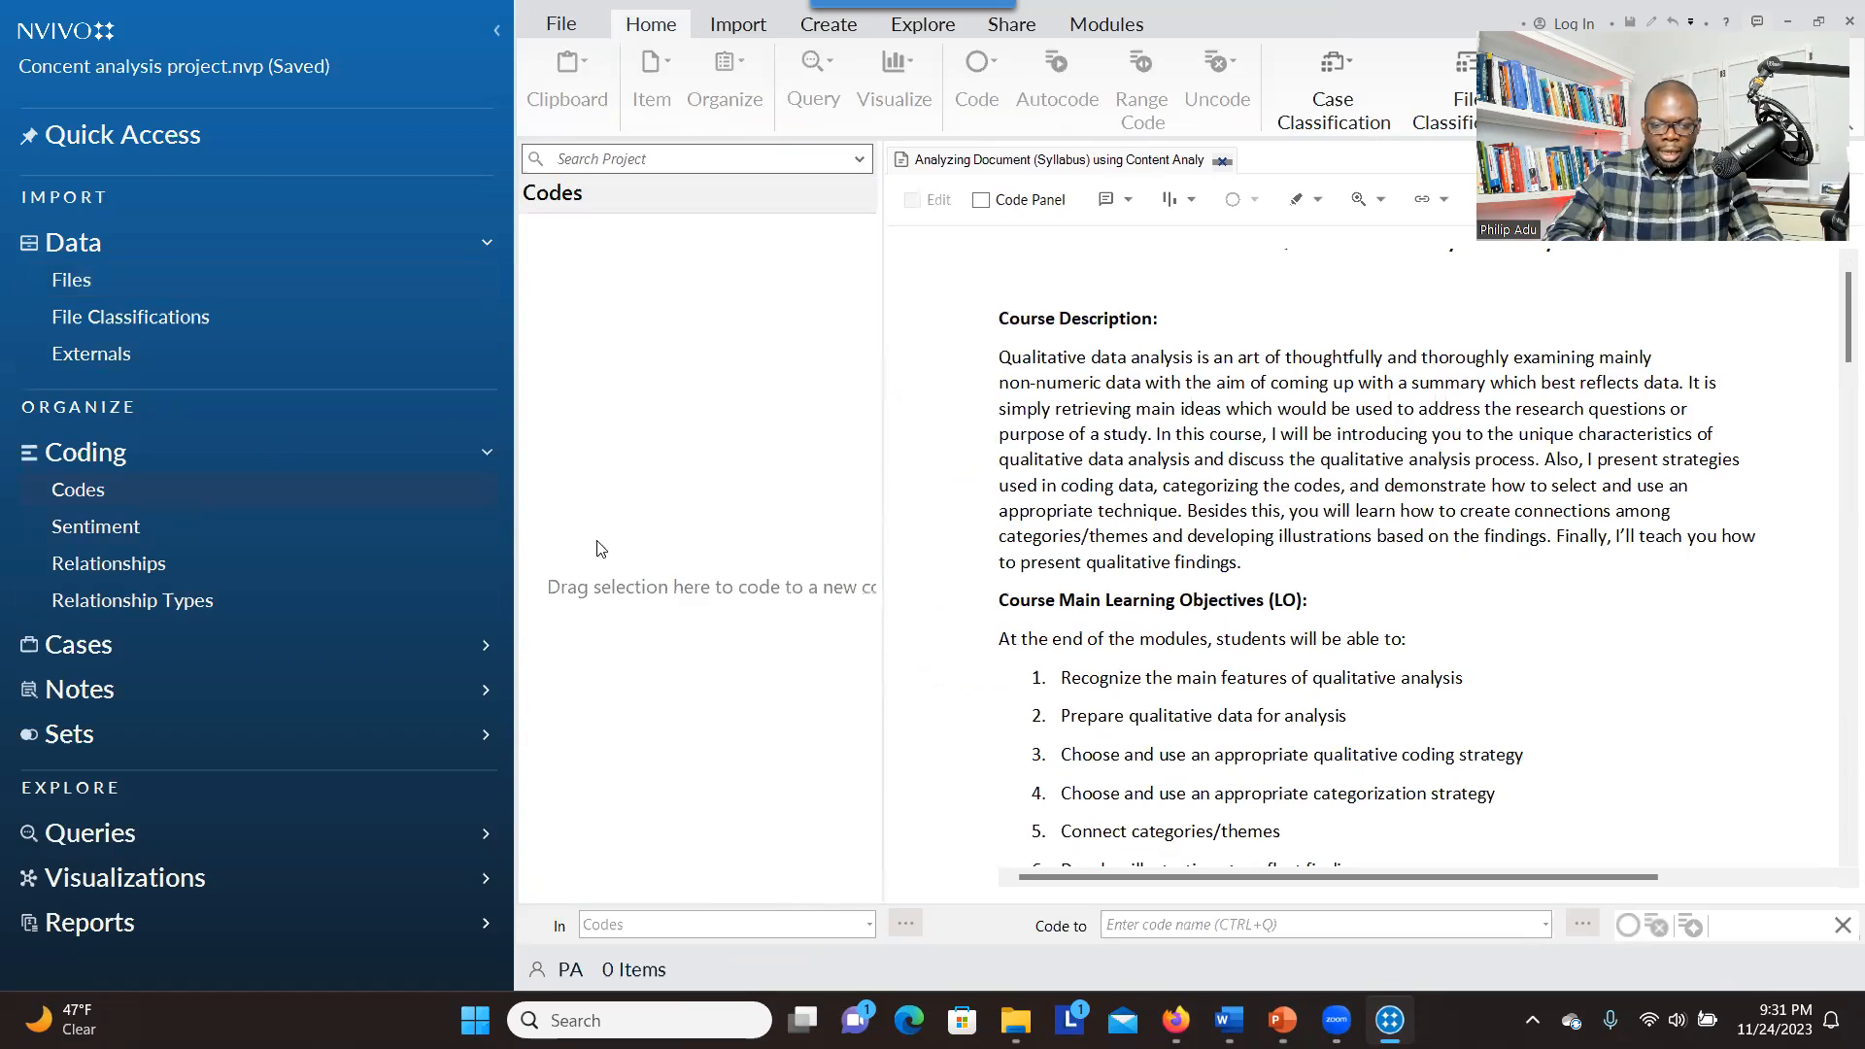
left_click_drag(1012, 408, 1149, 476)
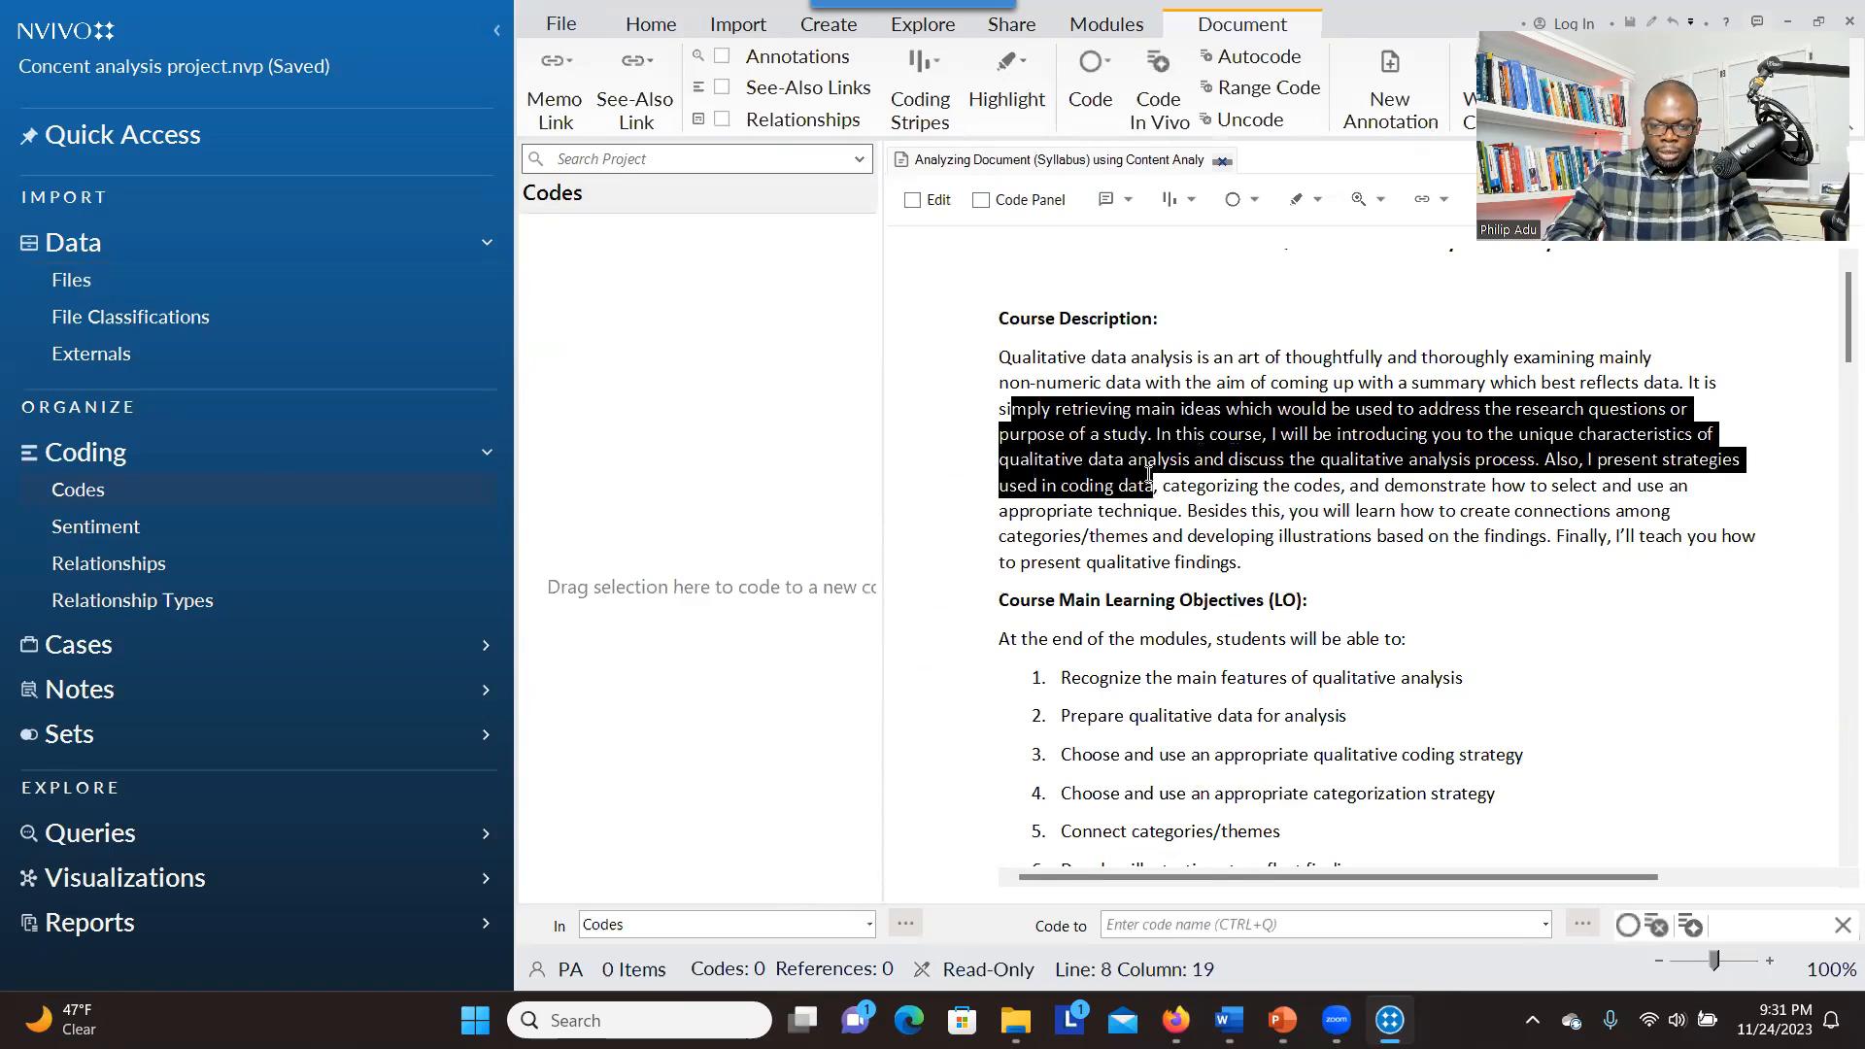
right_click(648, 421)
Switch to Word and review the themes and codes in the table based on Fink's integrated instructional design model
mouse_move(1229, 1020)
left_click(1229, 855)
left_click_drag(1854, 332, 1854, 414)
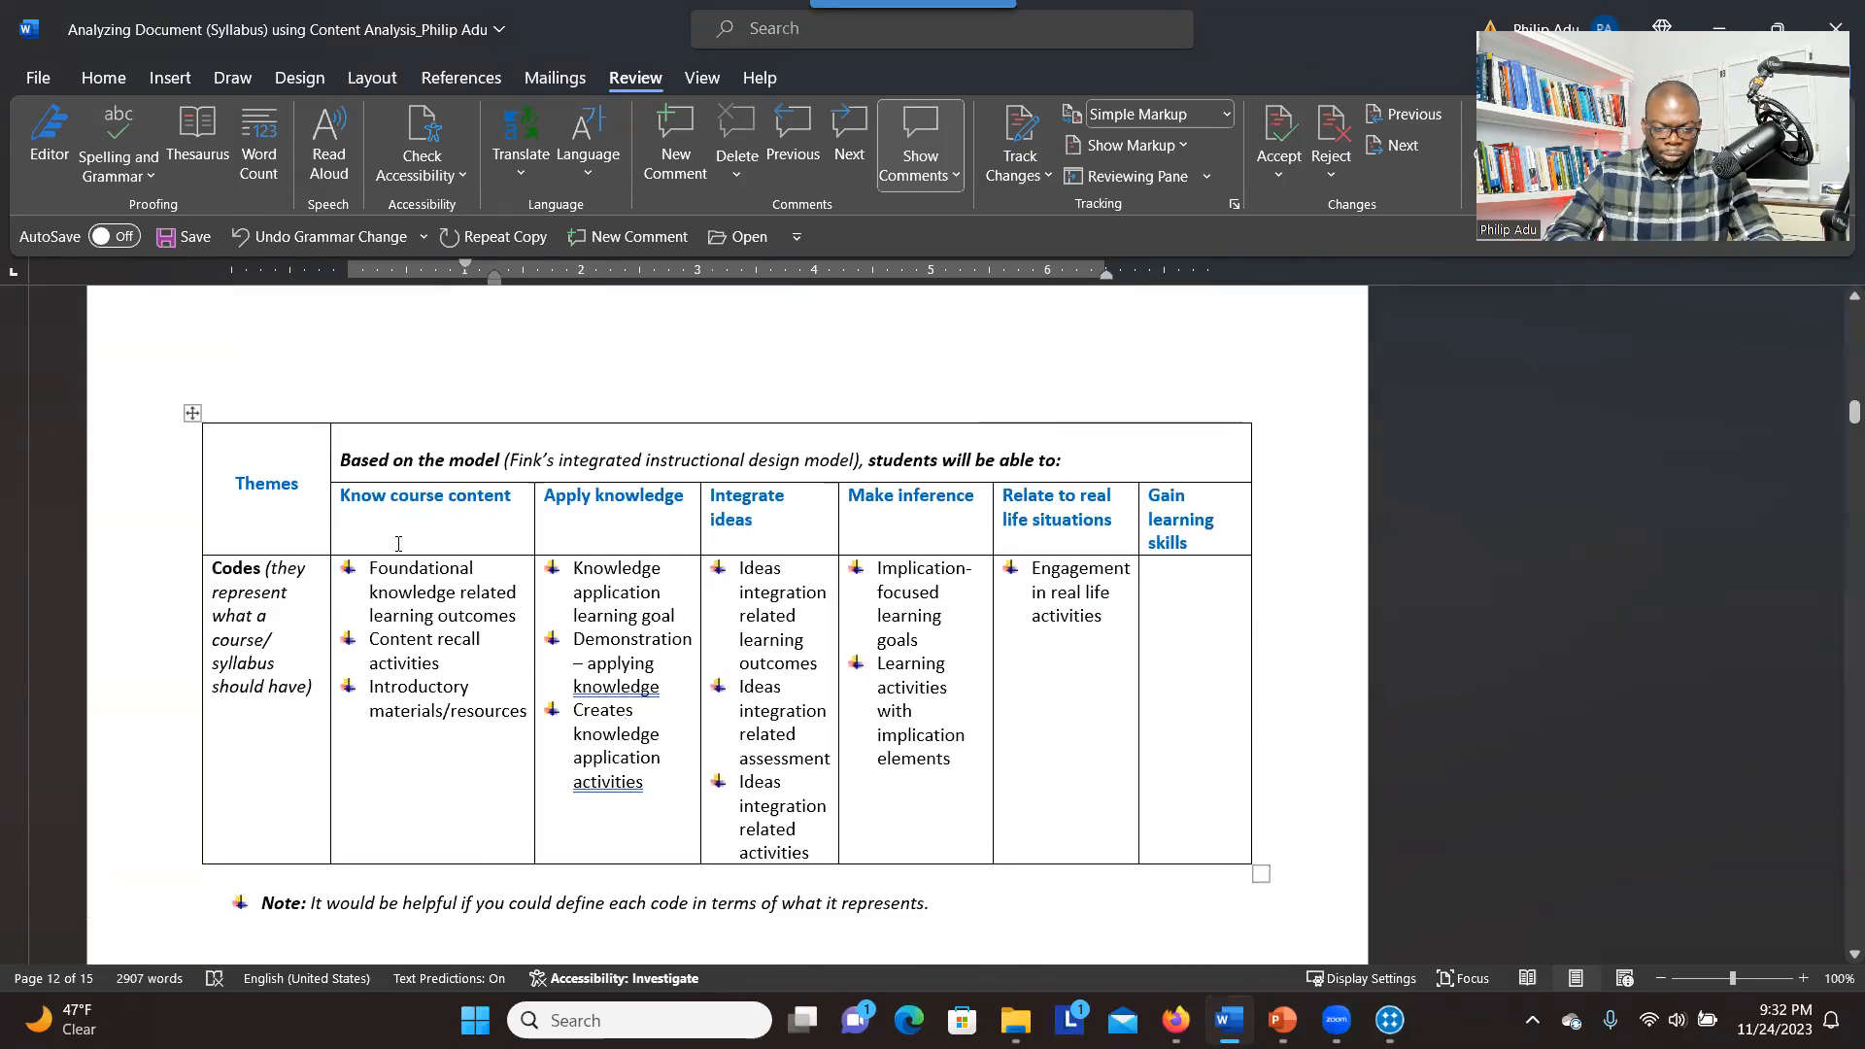
left_click_drag(340, 497, 1166, 510)
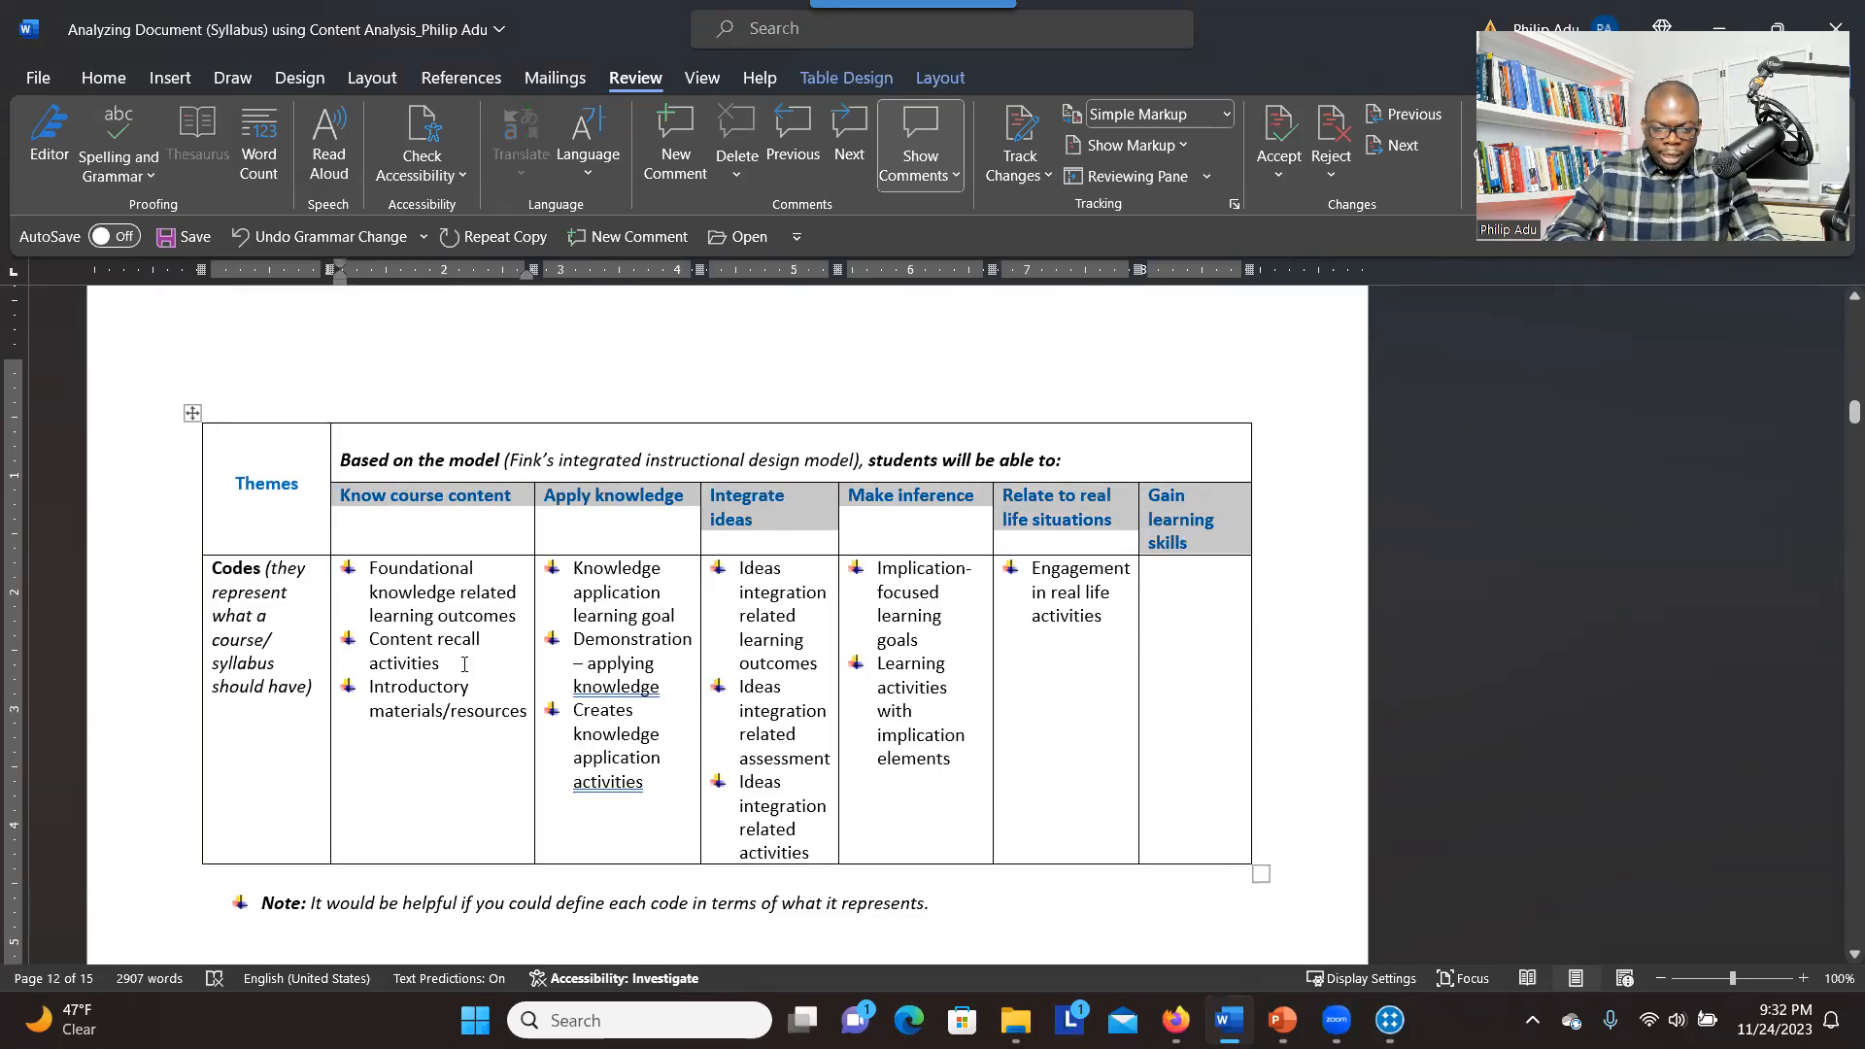
left_click_drag(369, 573, 1034, 689)
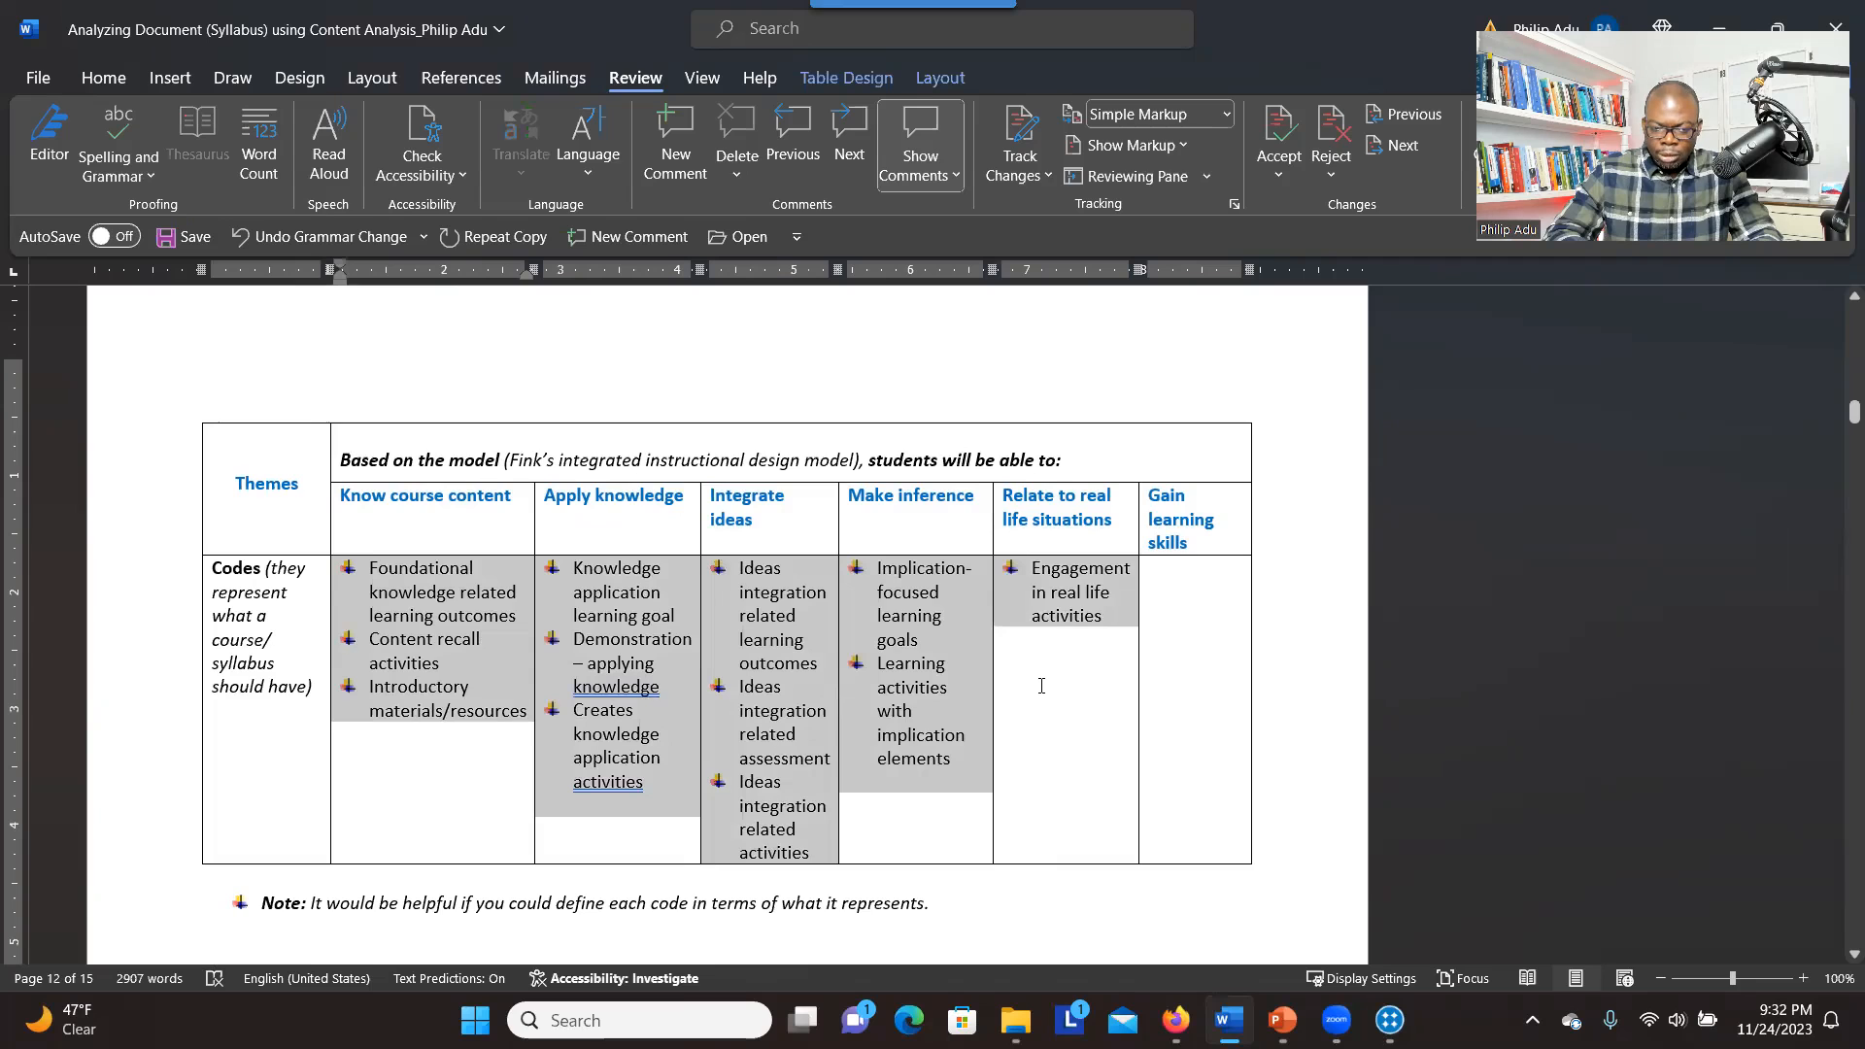
Switch back to NVivo and create the top-level code "Know course content" with coding aggregated from its children
key("alt+Tab")
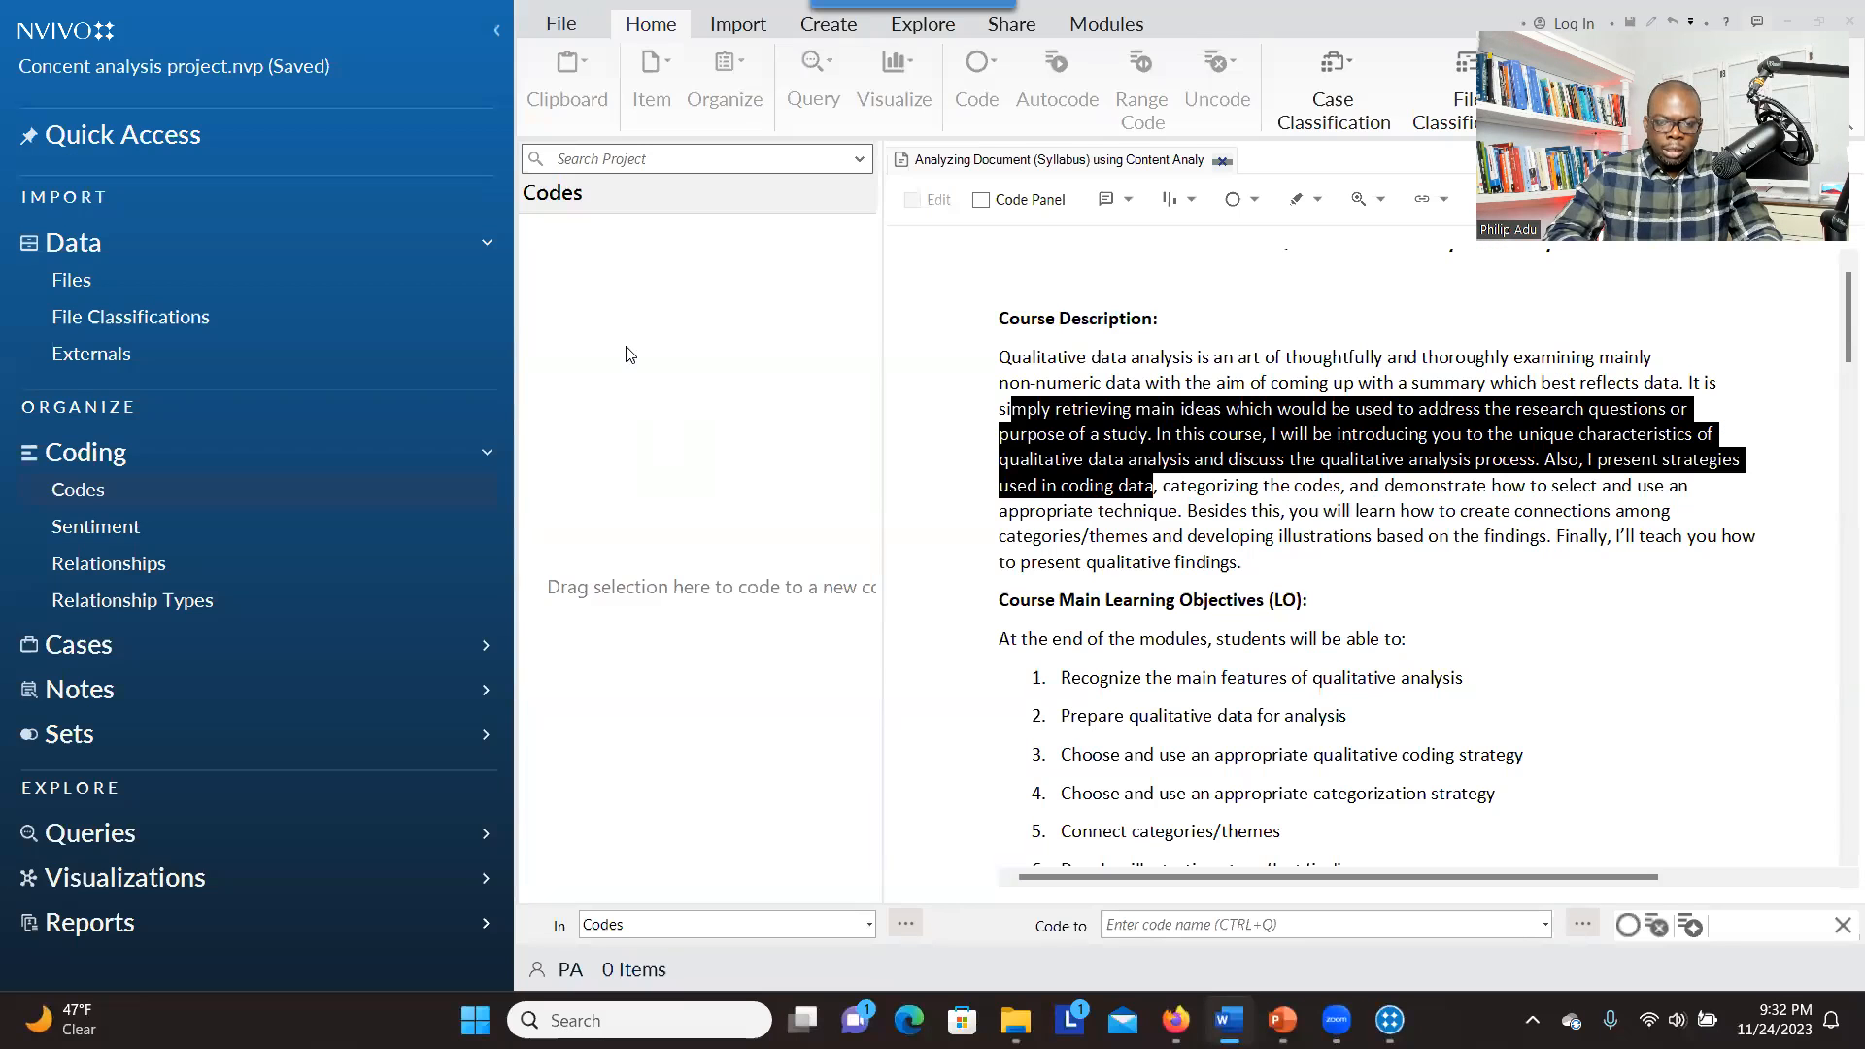
right_click(627, 352)
left_click(673, 359)
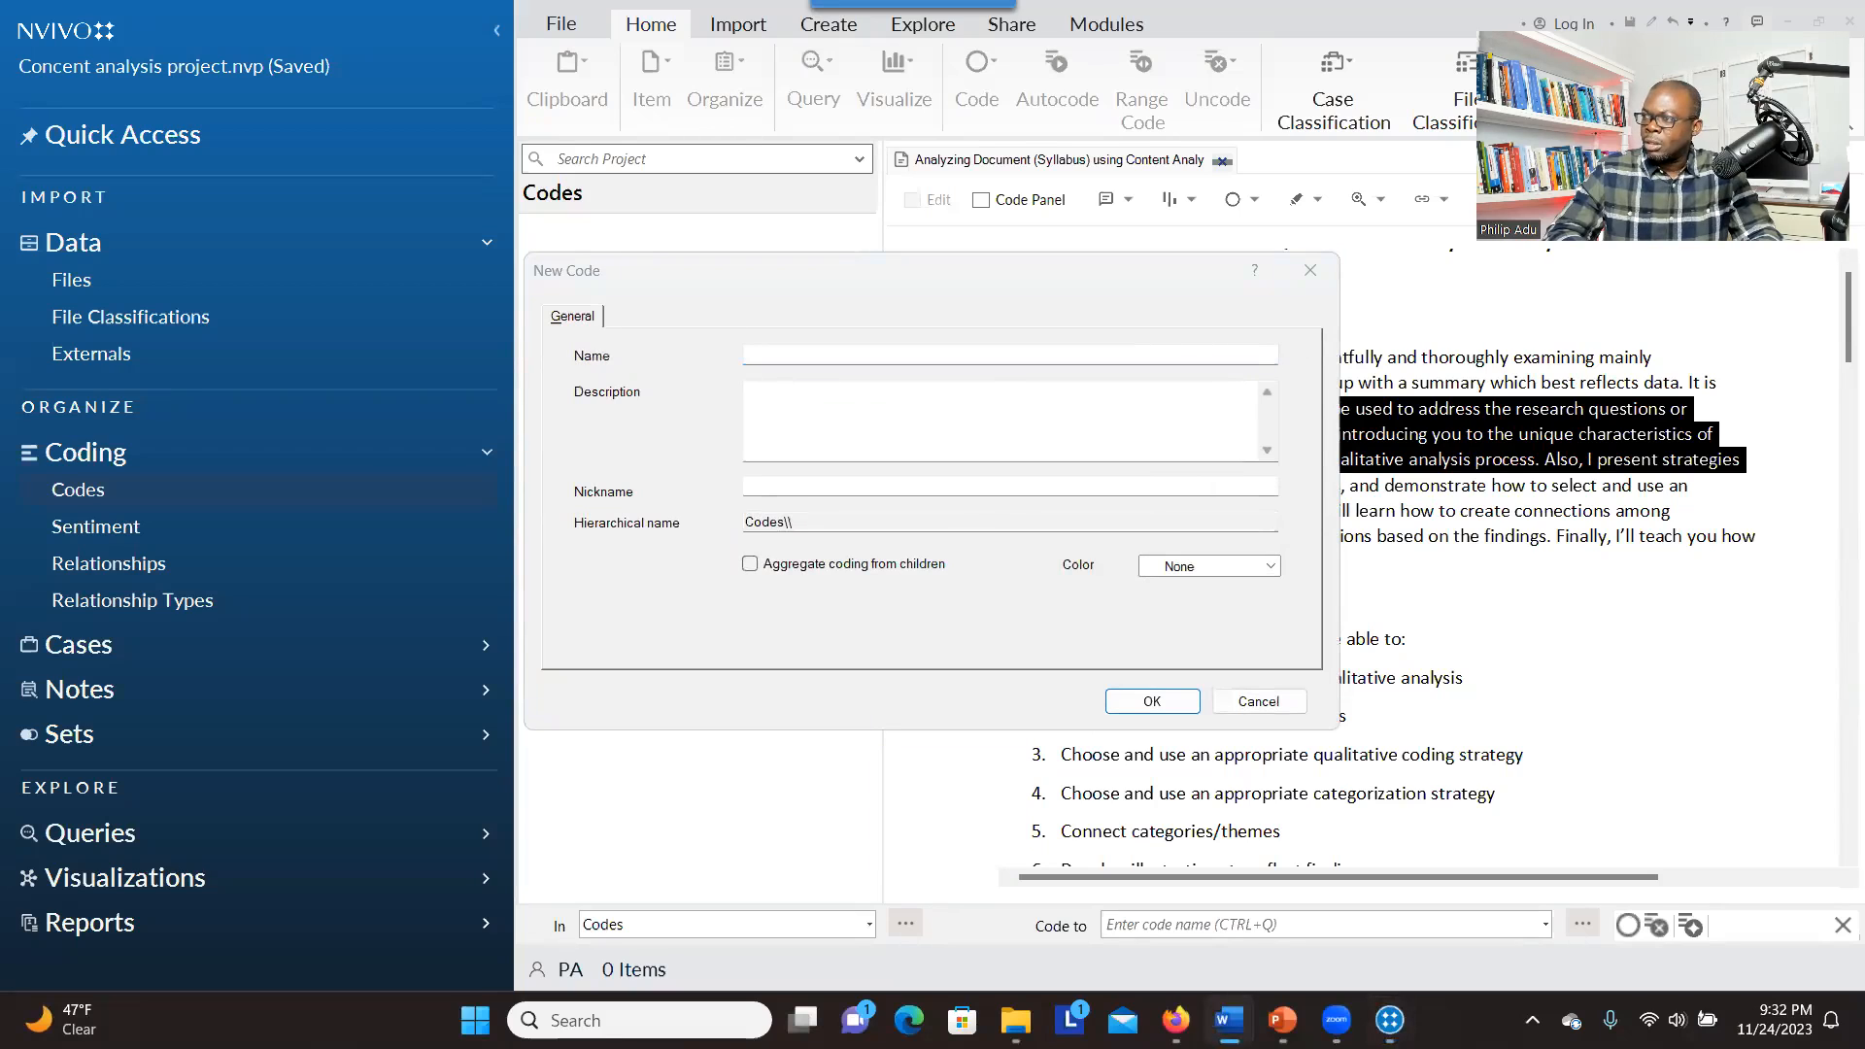
left_click(779, 355)
type("Know course content")
left_click(749, 563)
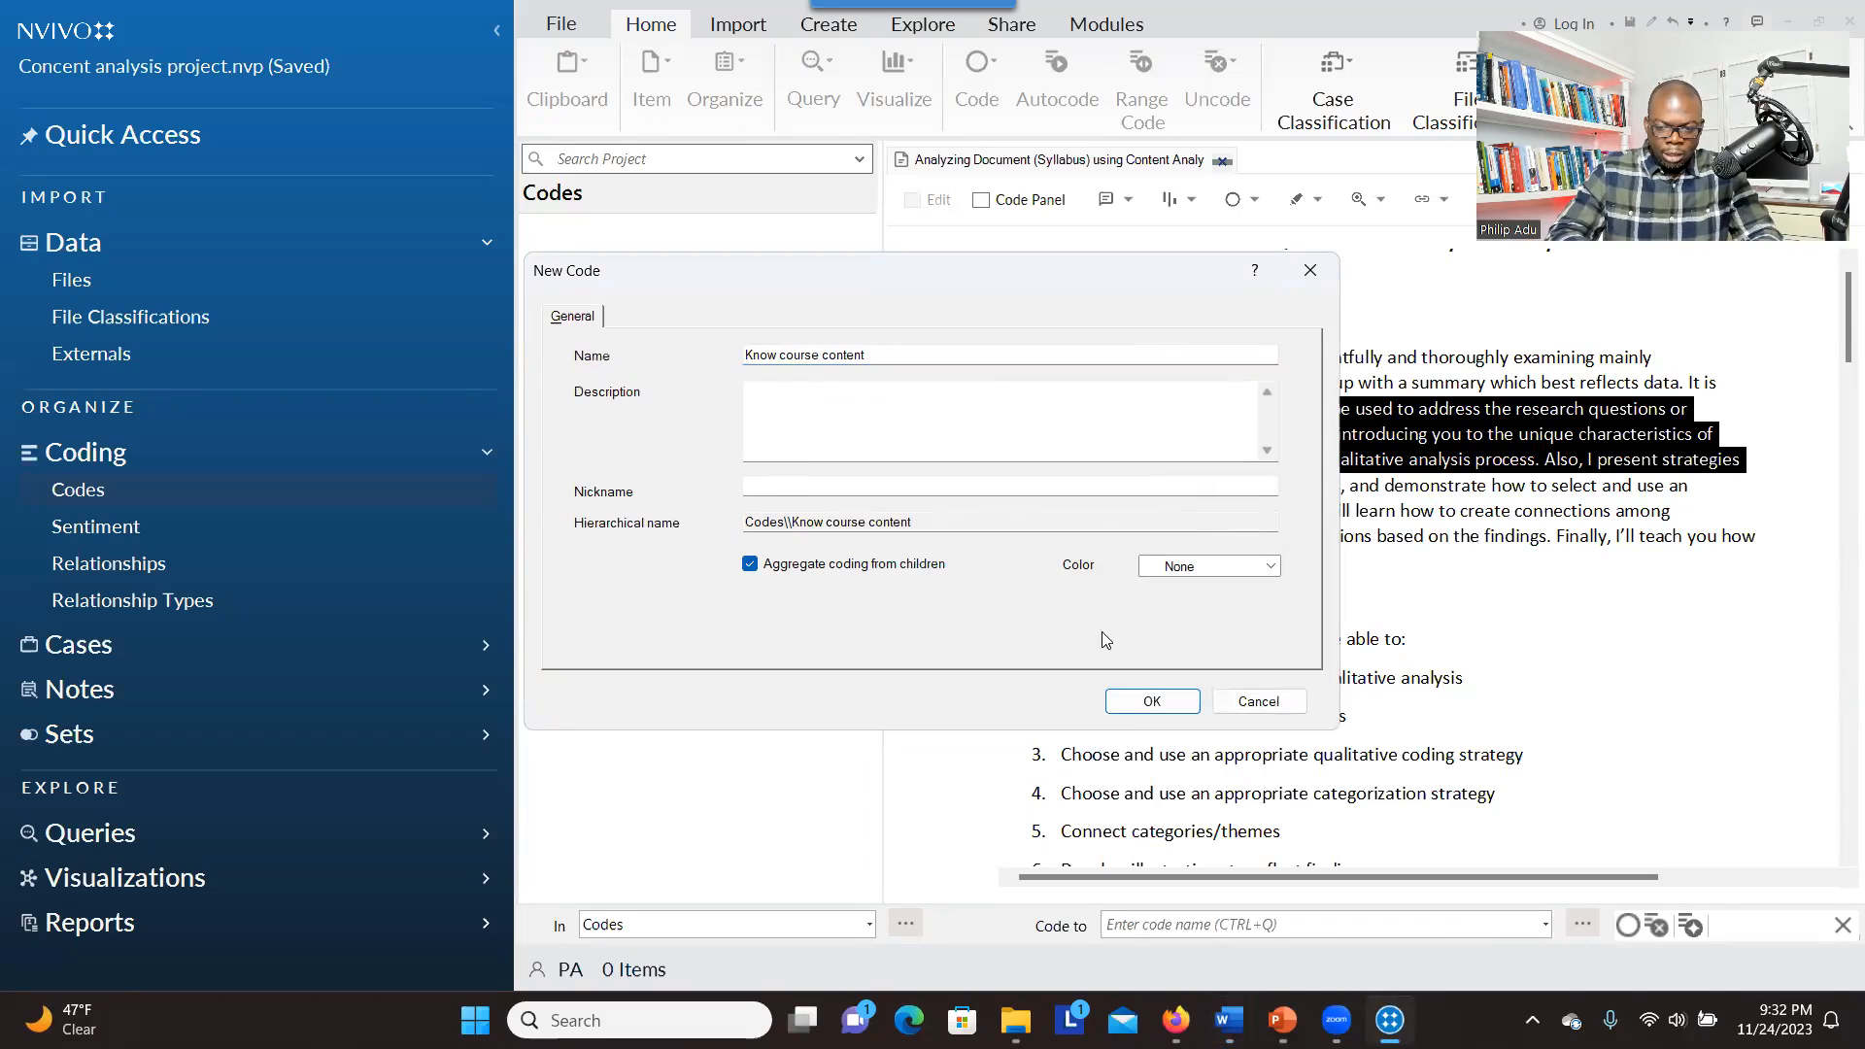
left_click(1137, 713)
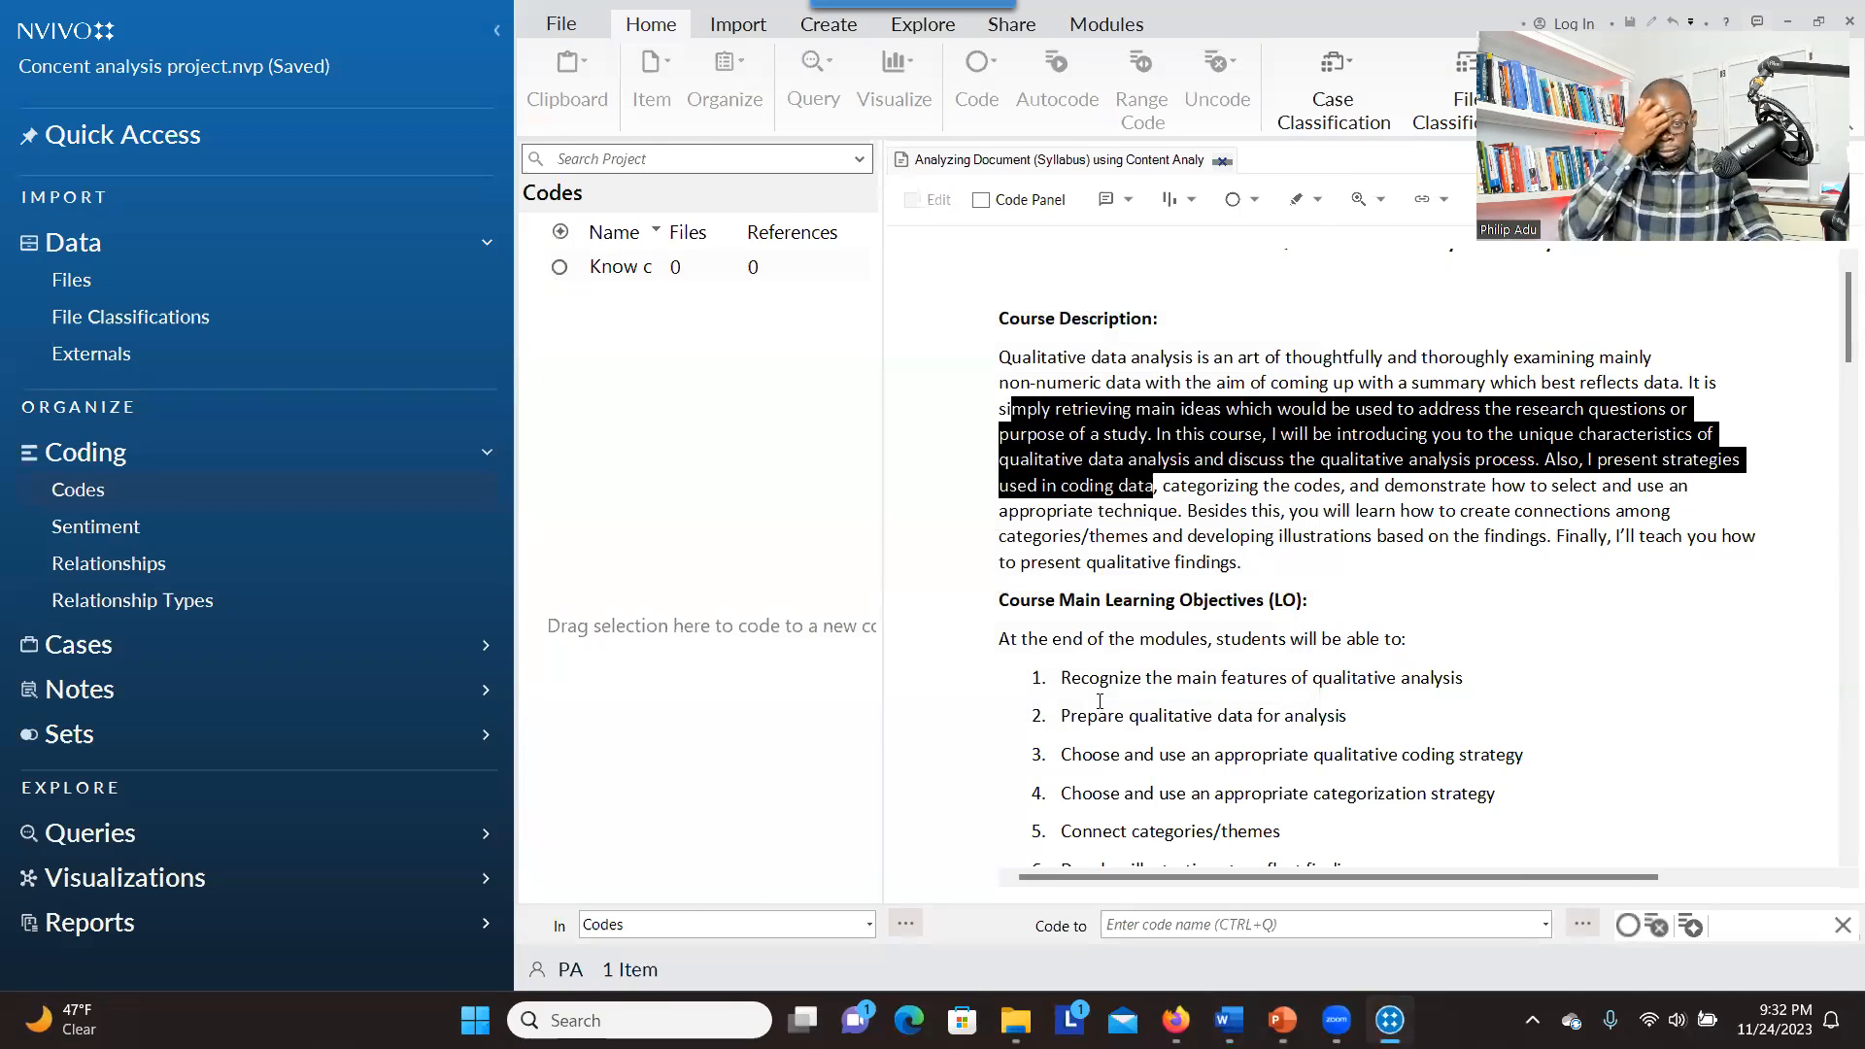
Create the child code "Foundational knowledge related learning outcomes" under "Know course content" with coding aggregated from children
left_click(619, 271)
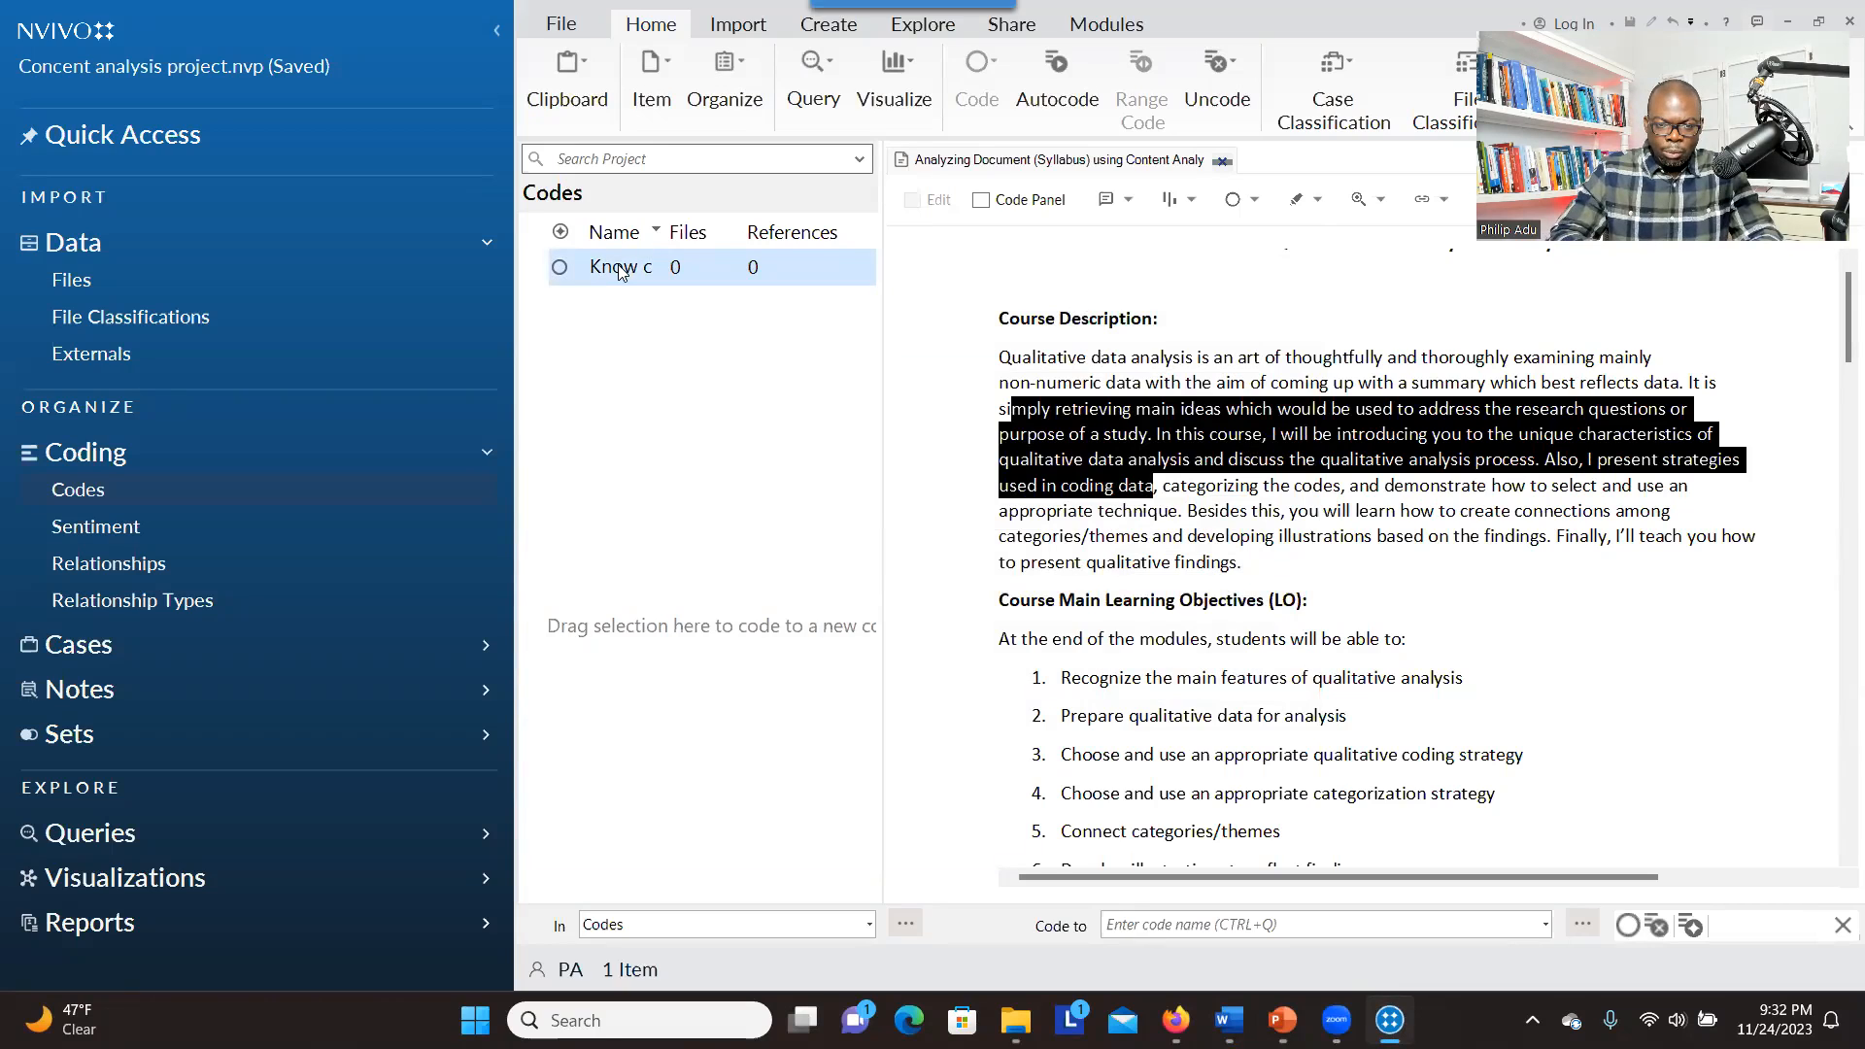
right_click(619, 271)
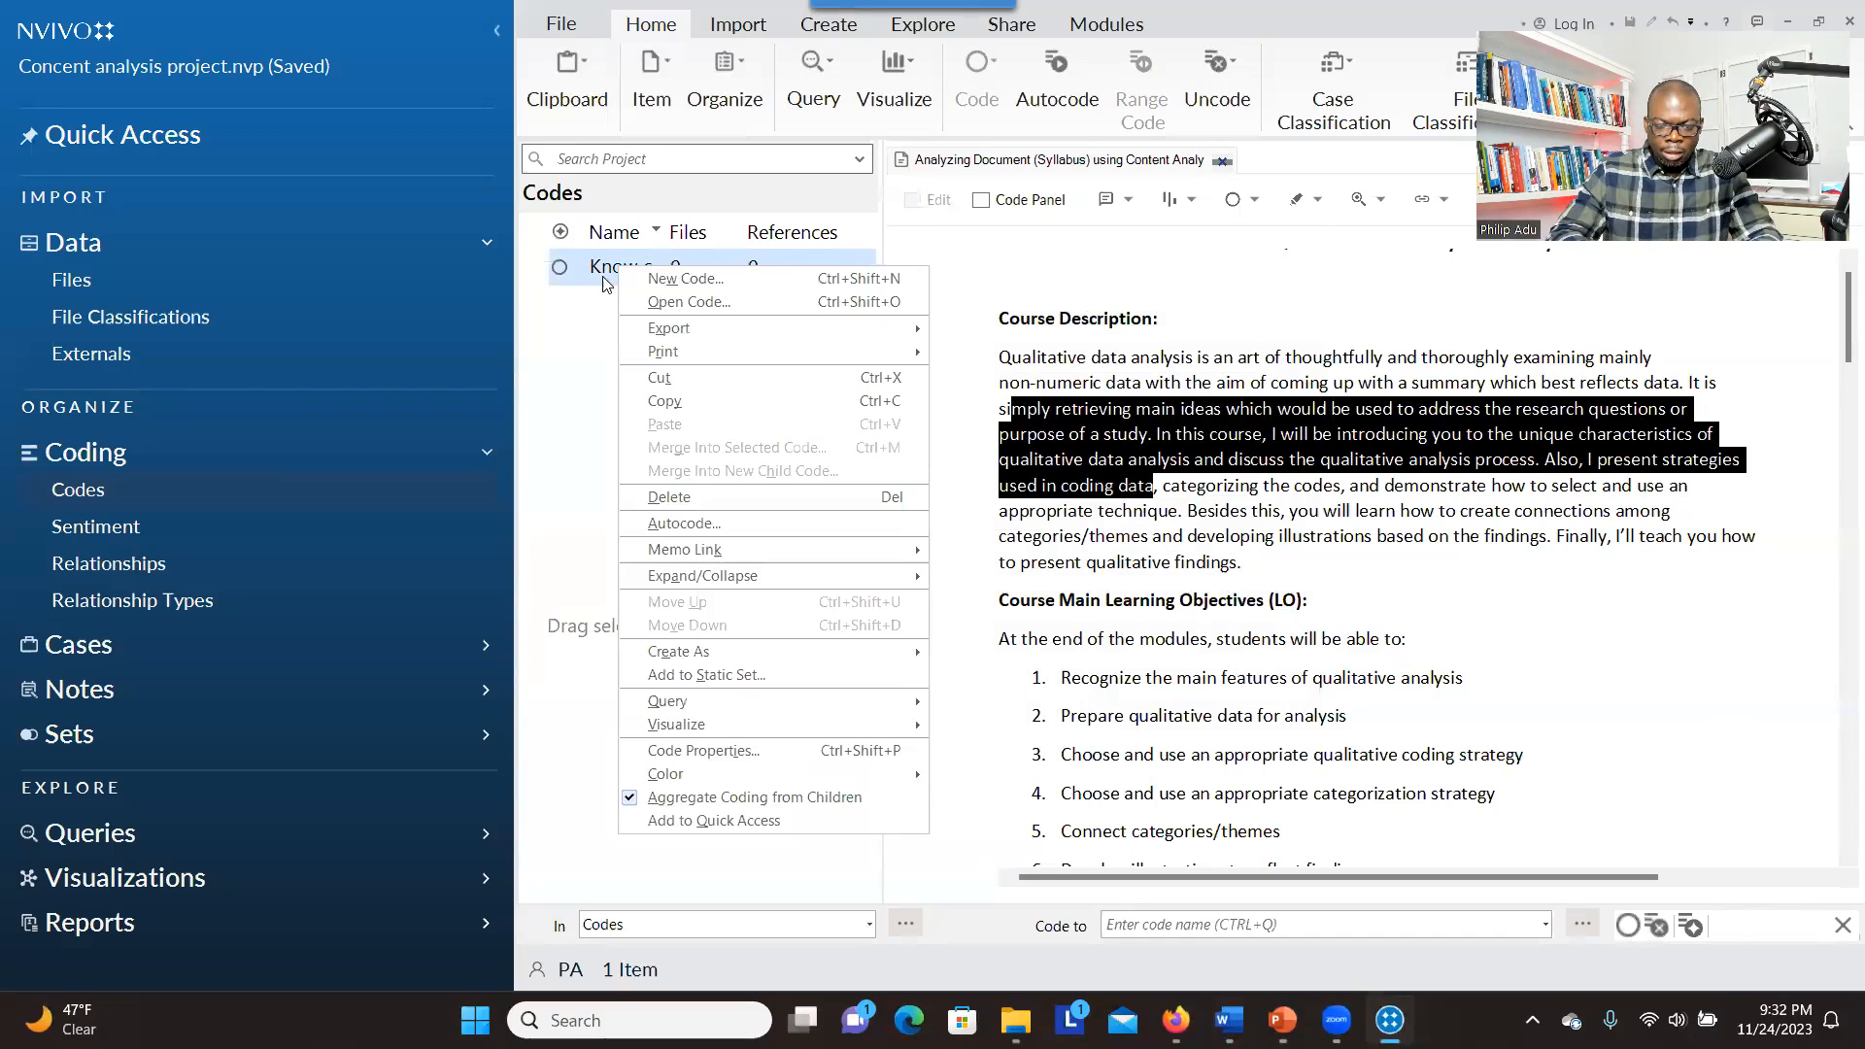
left_click(655, 282)
key("alt+Tab")
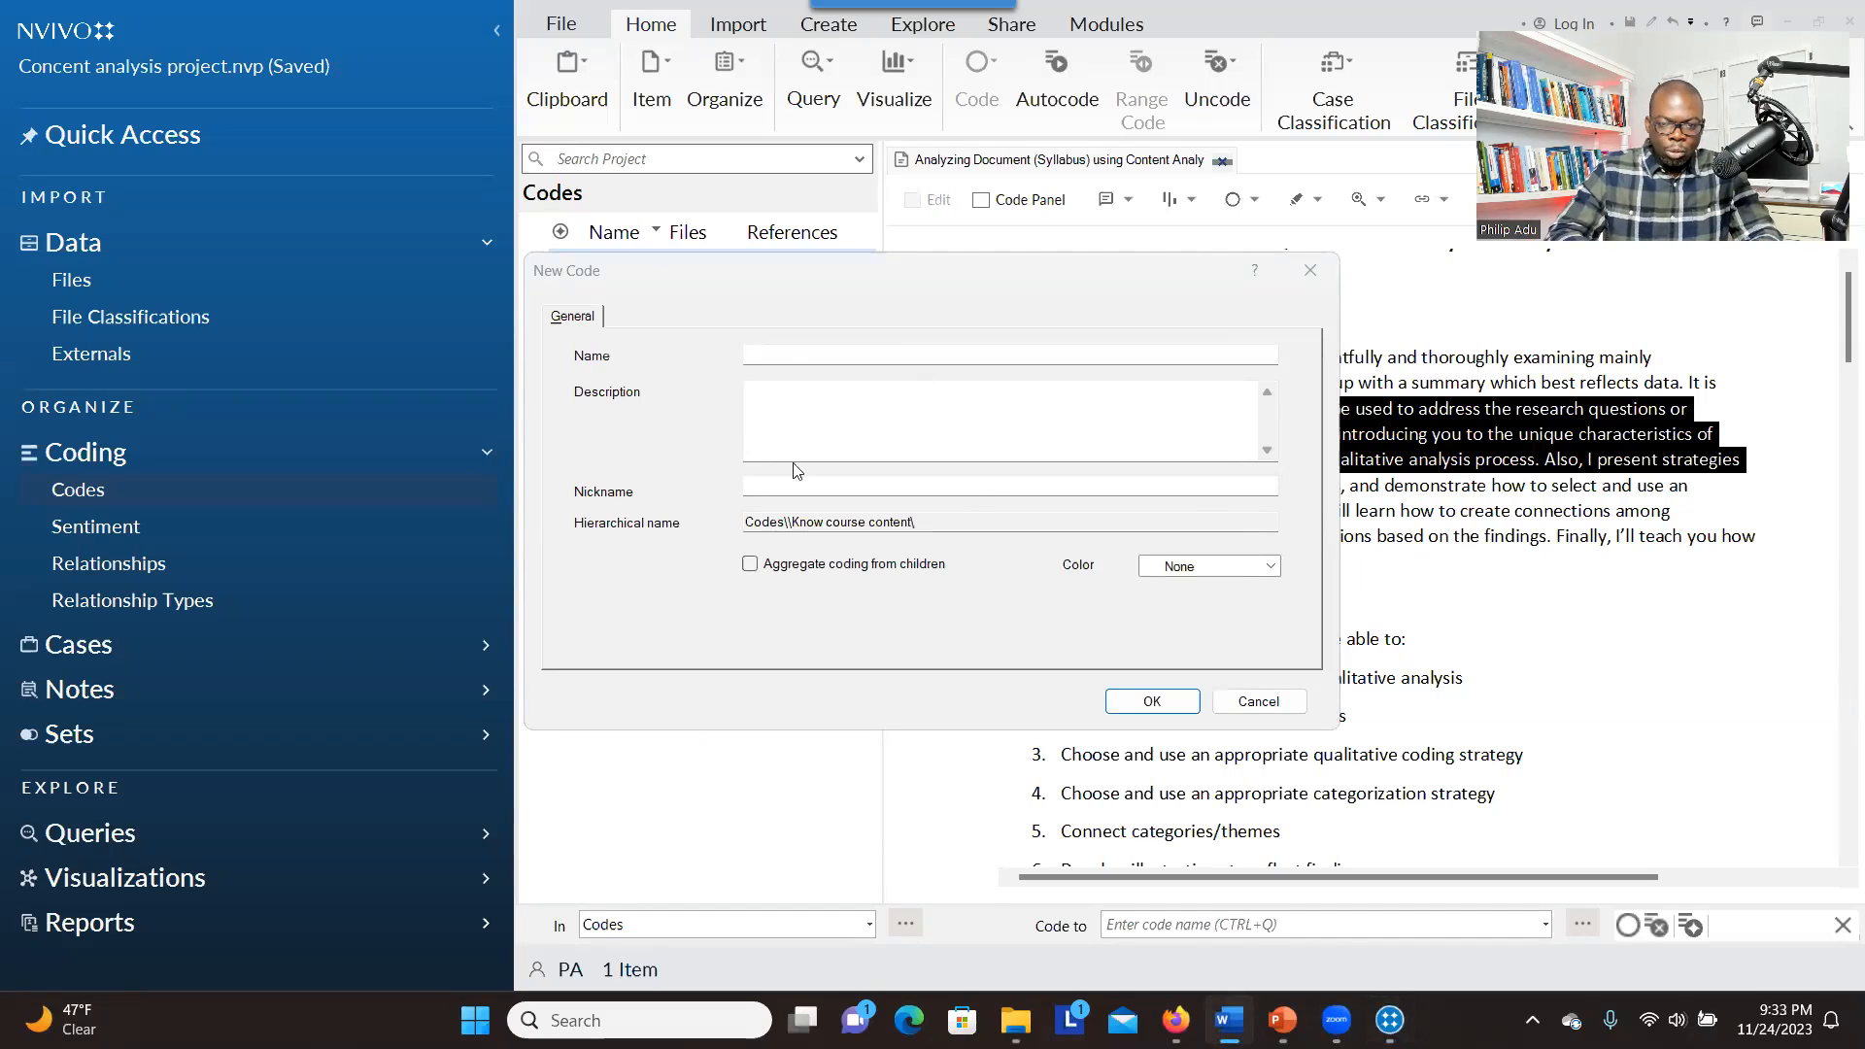
left_click(790, 350)
type("Foundational knowledge related learning outcomes")
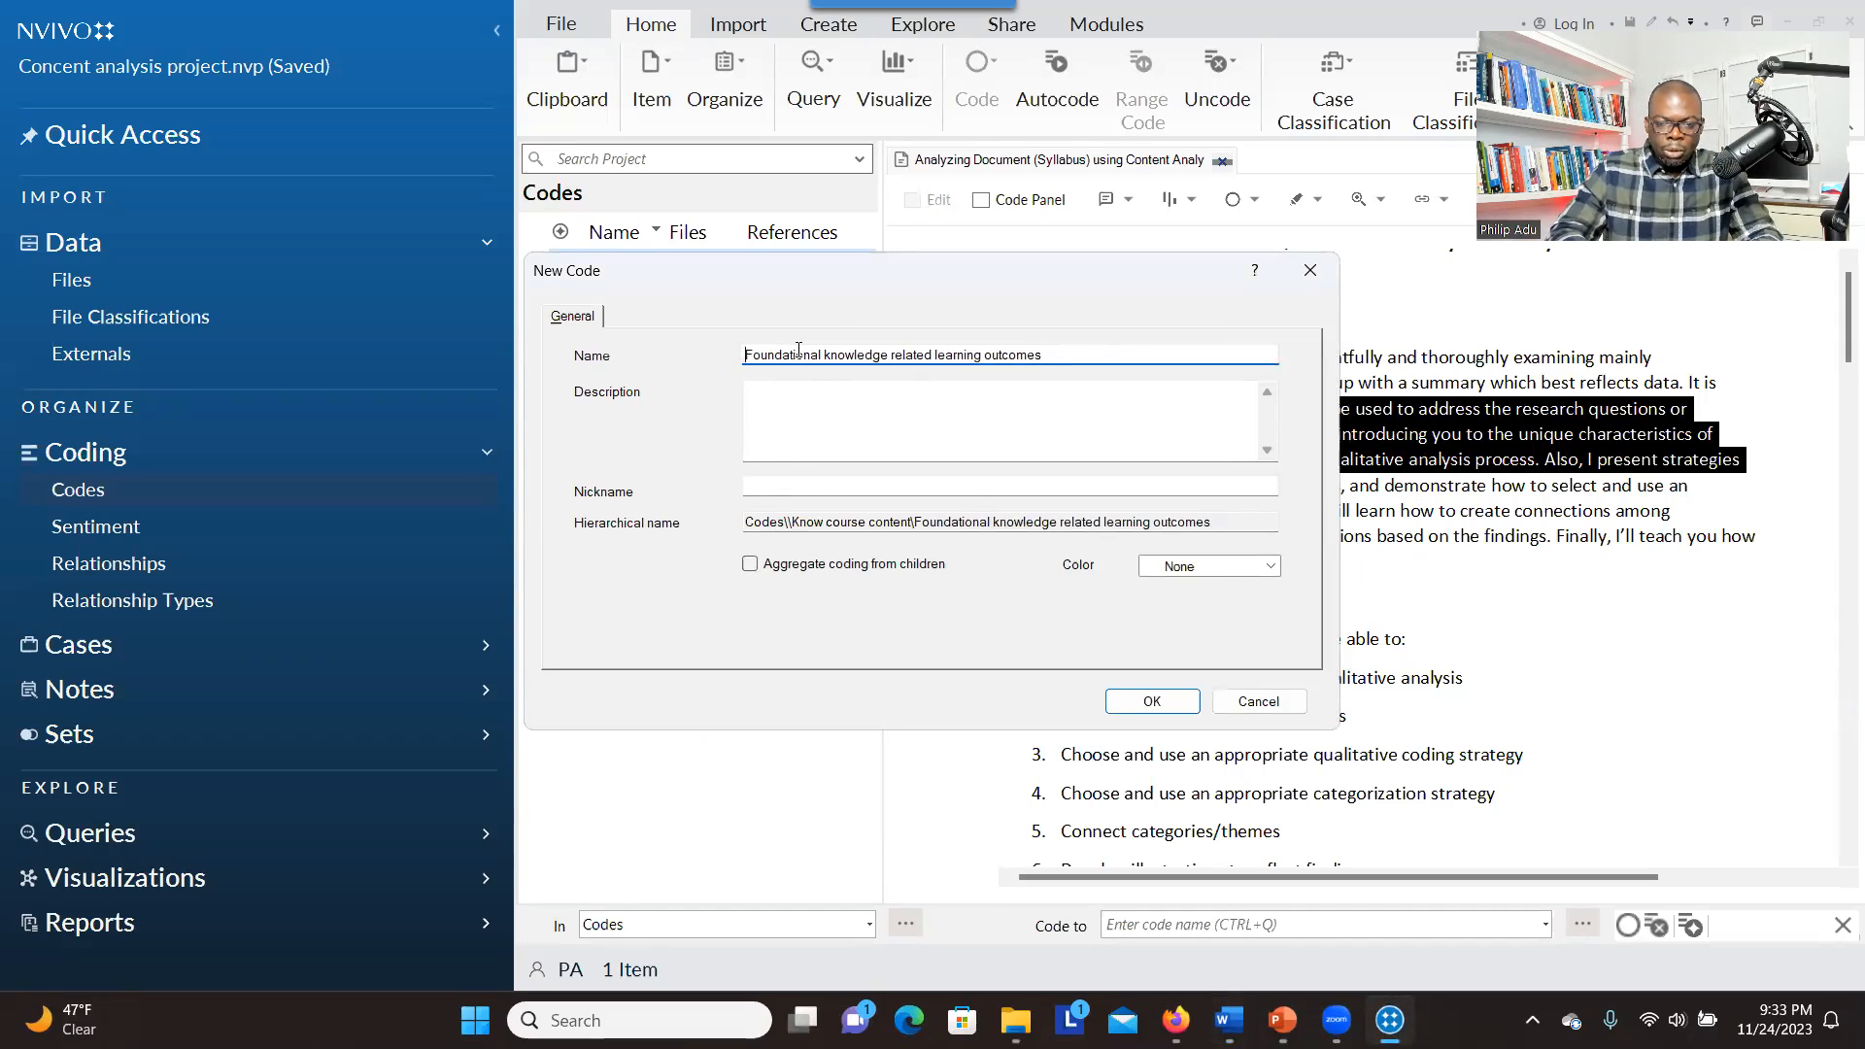
left_click(749, 567)
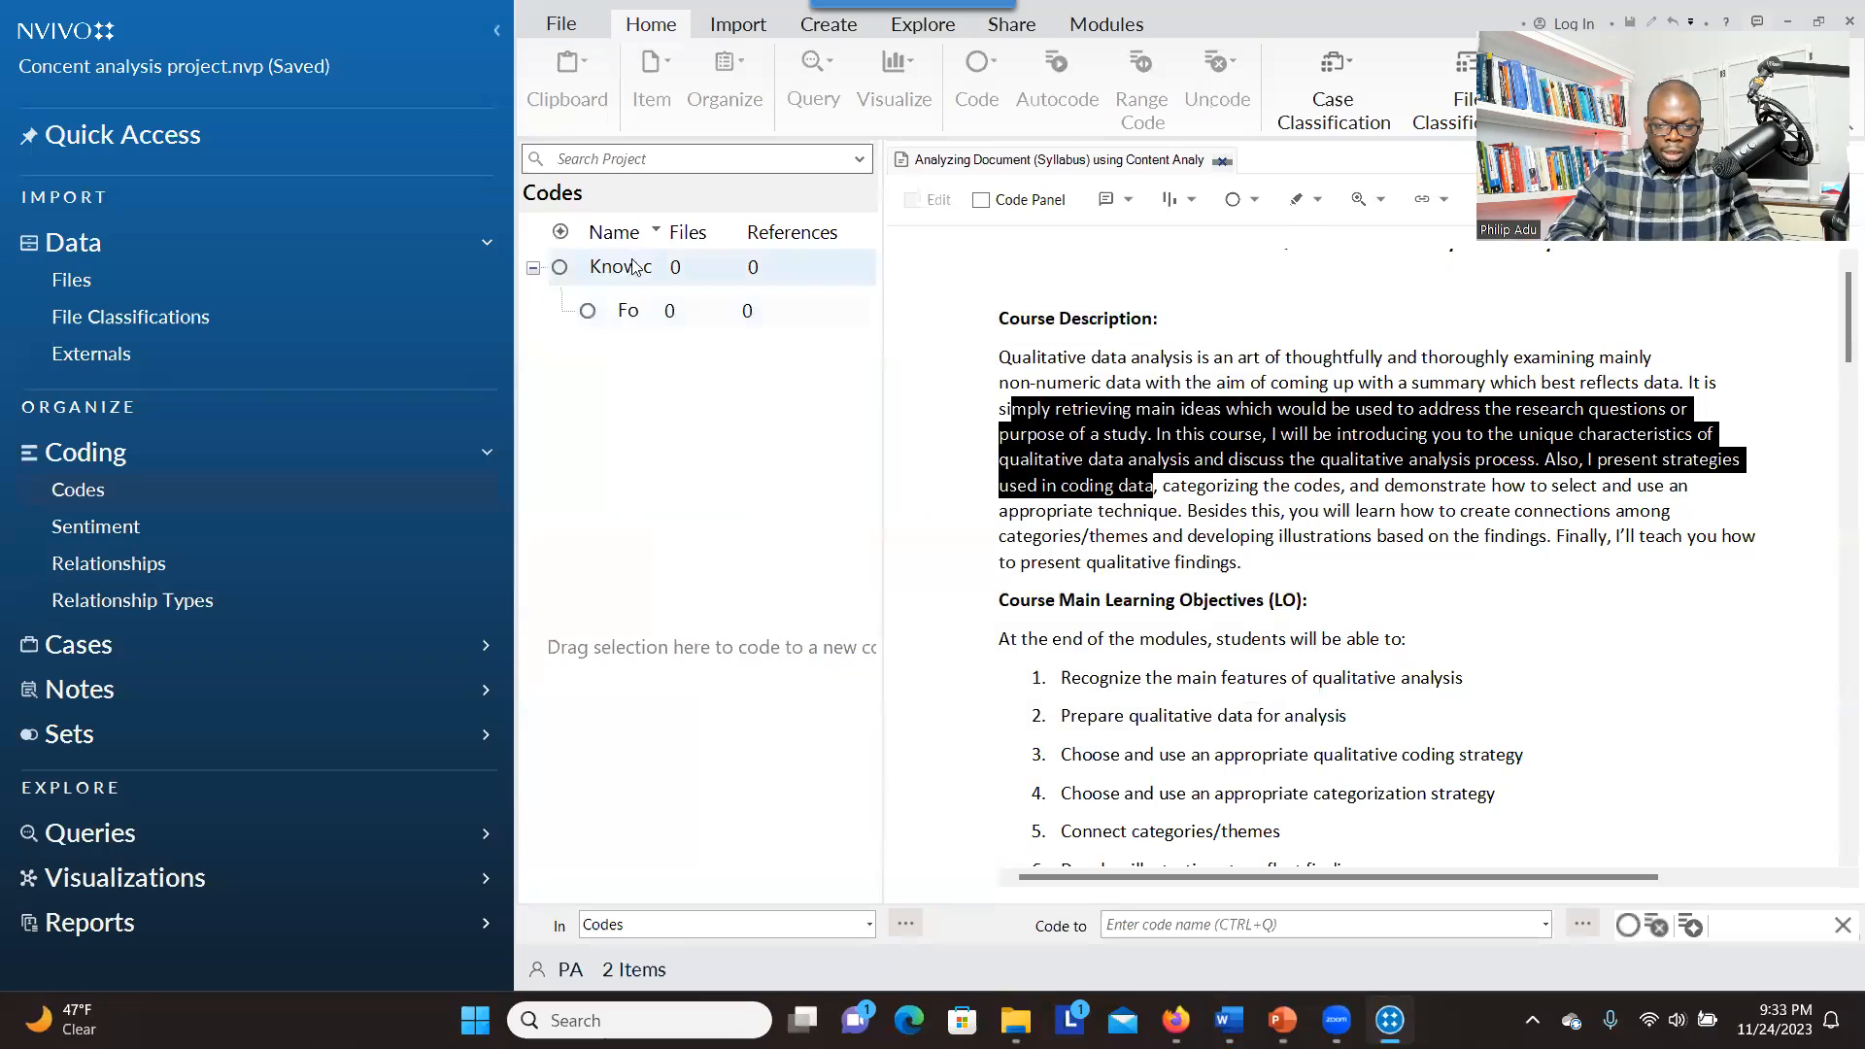
Close the syllabus document and create the child code "Content recall activities" under "Know course content" with coding aggregated from children
left_click_drag(880, 185, 1055, 180)
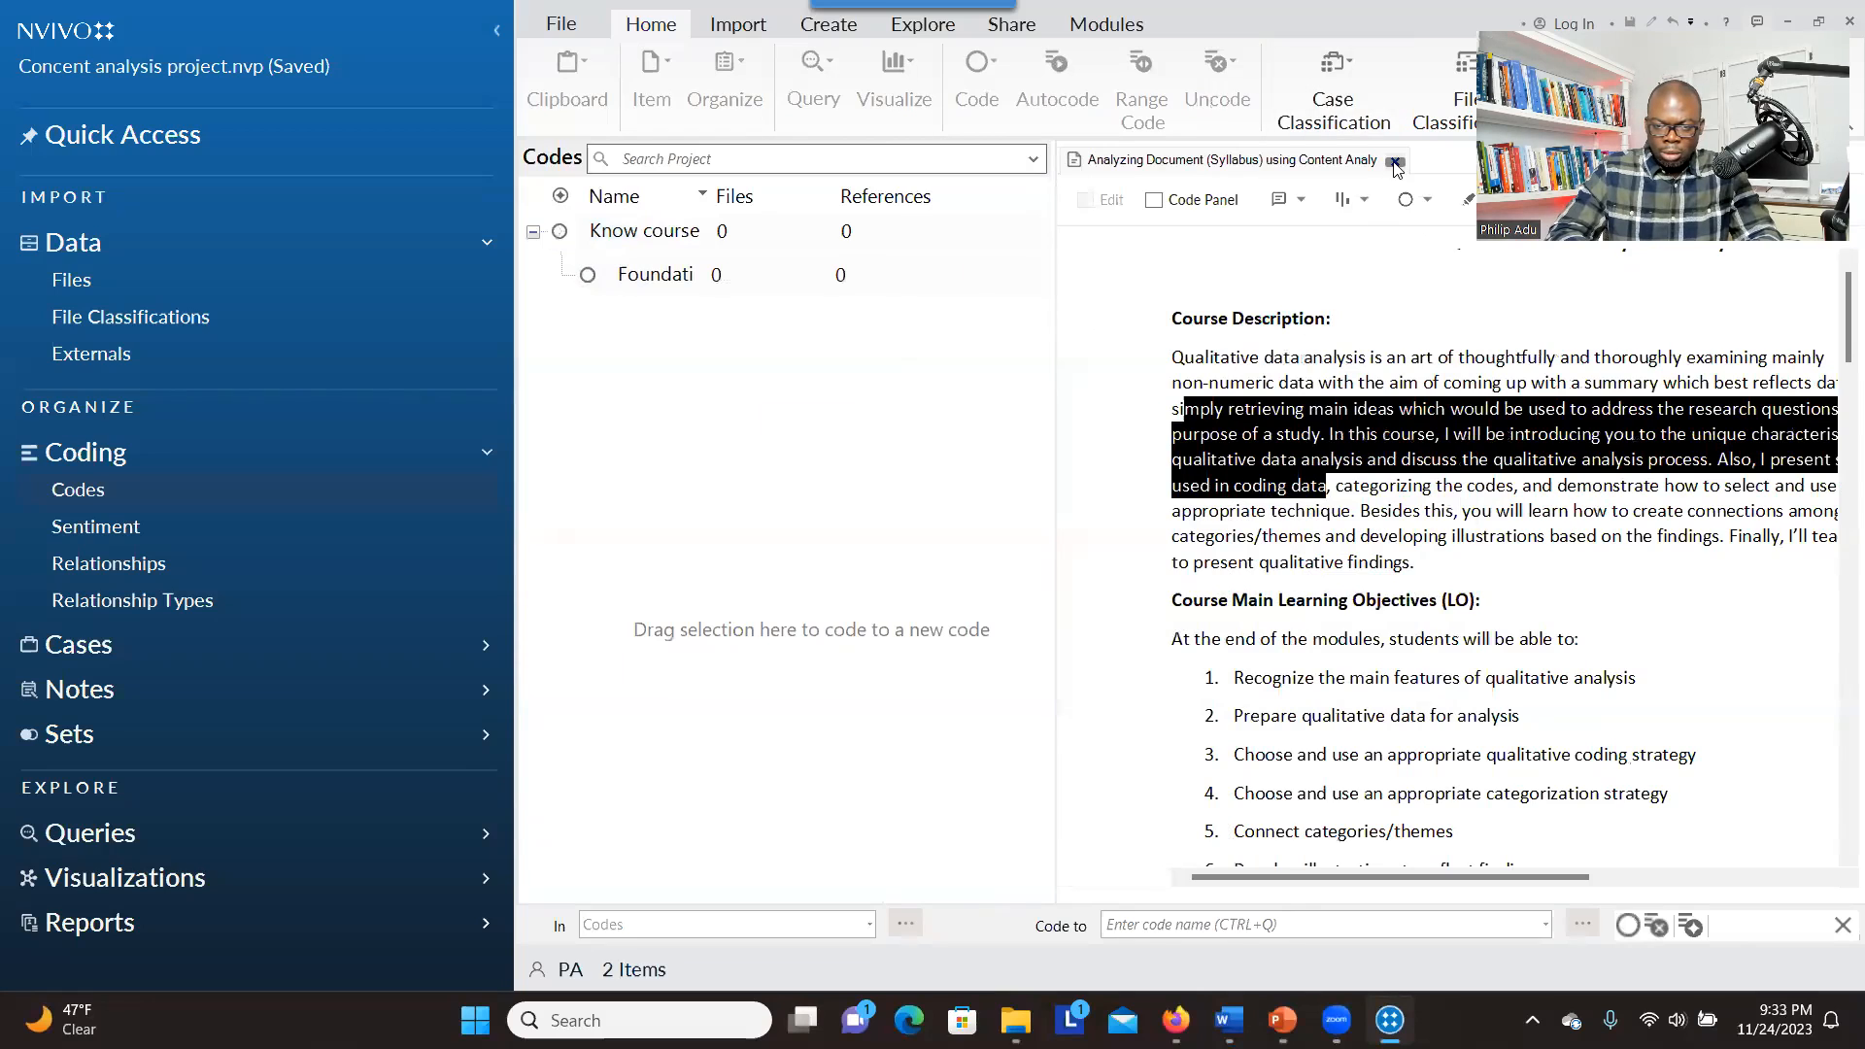
left_click(1396, 162)
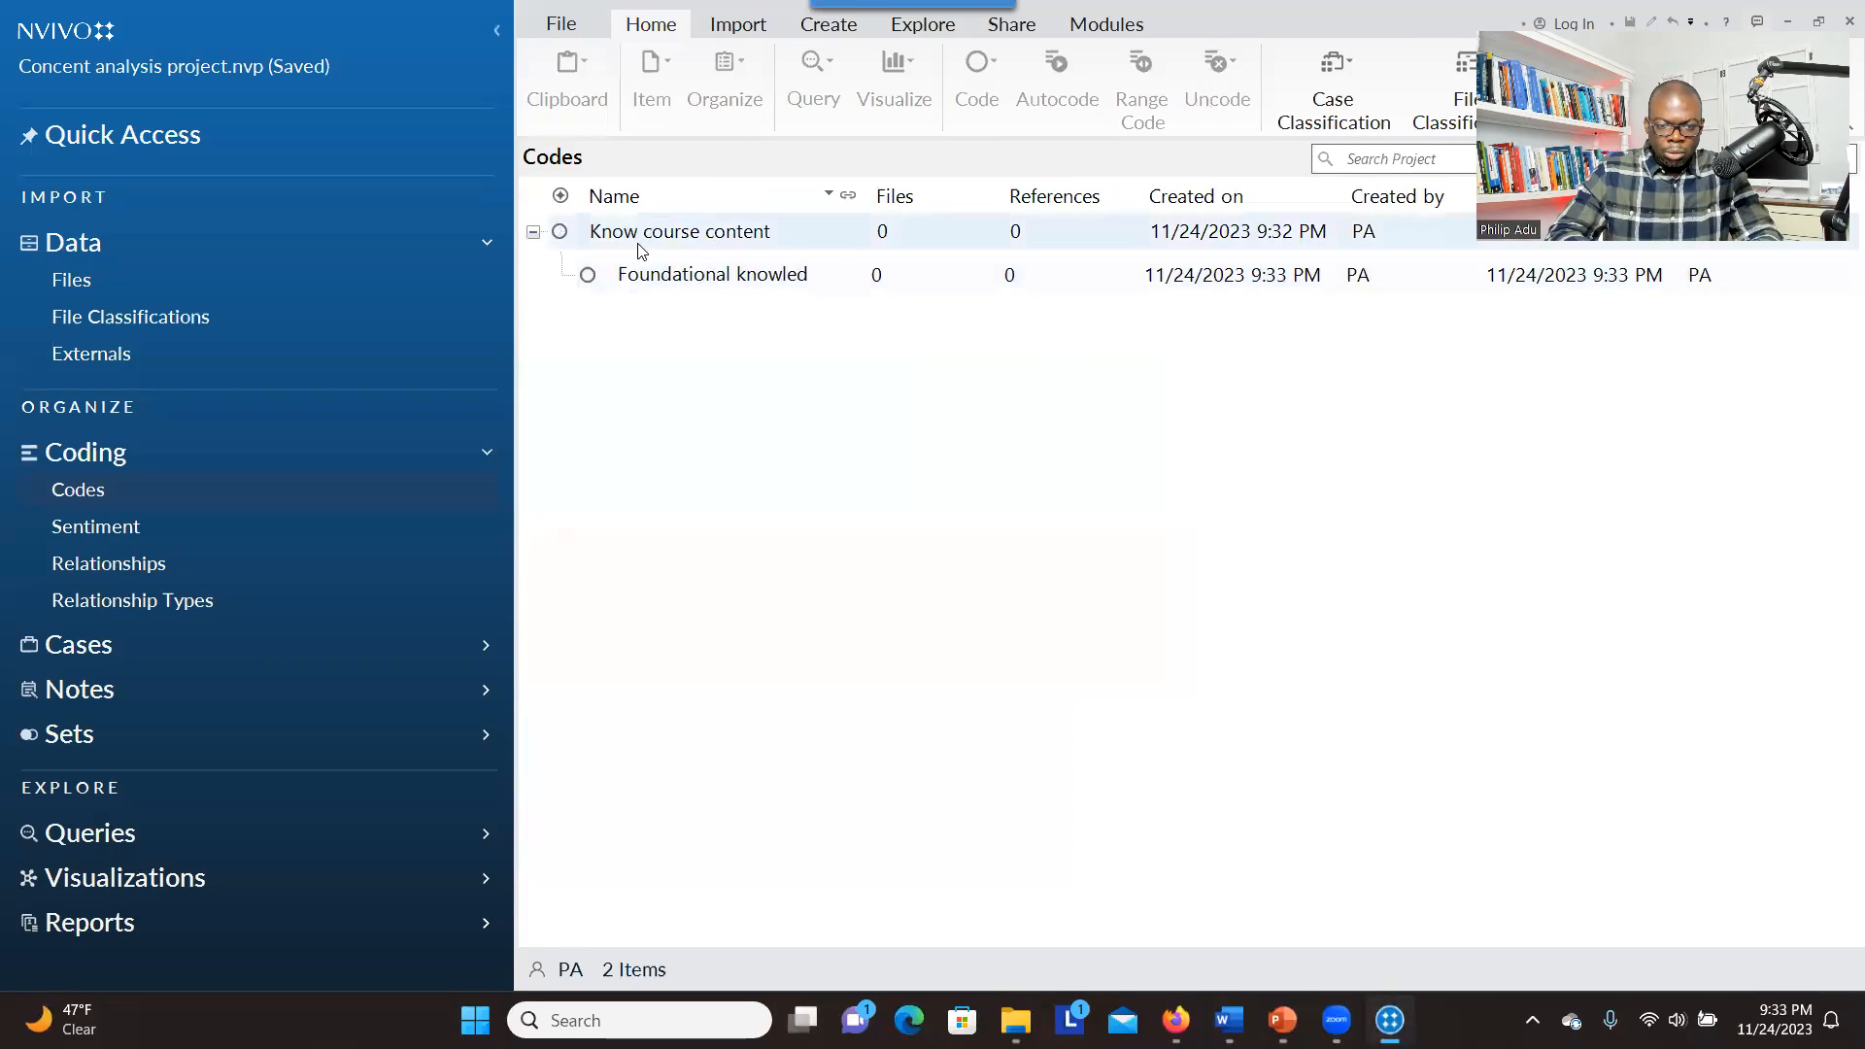
right_click(641, 243)
left_click(668, 262)
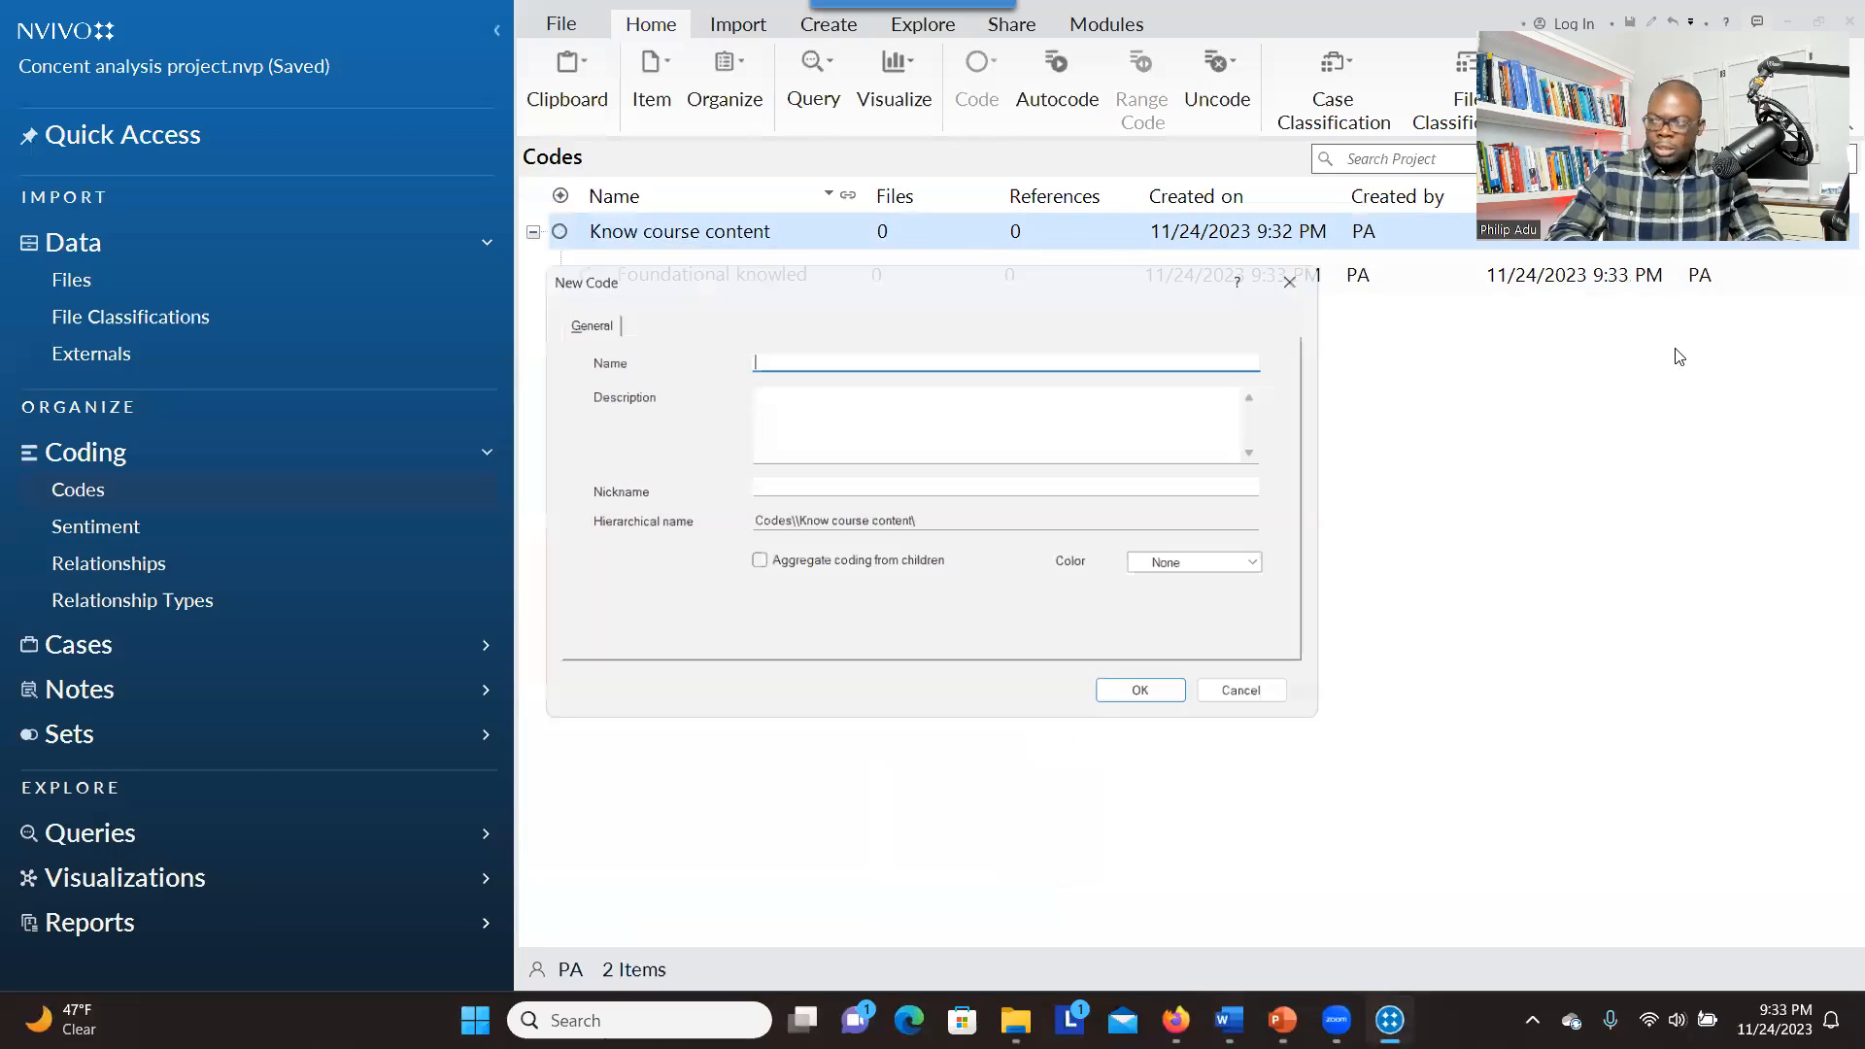
type("Content recall activities")
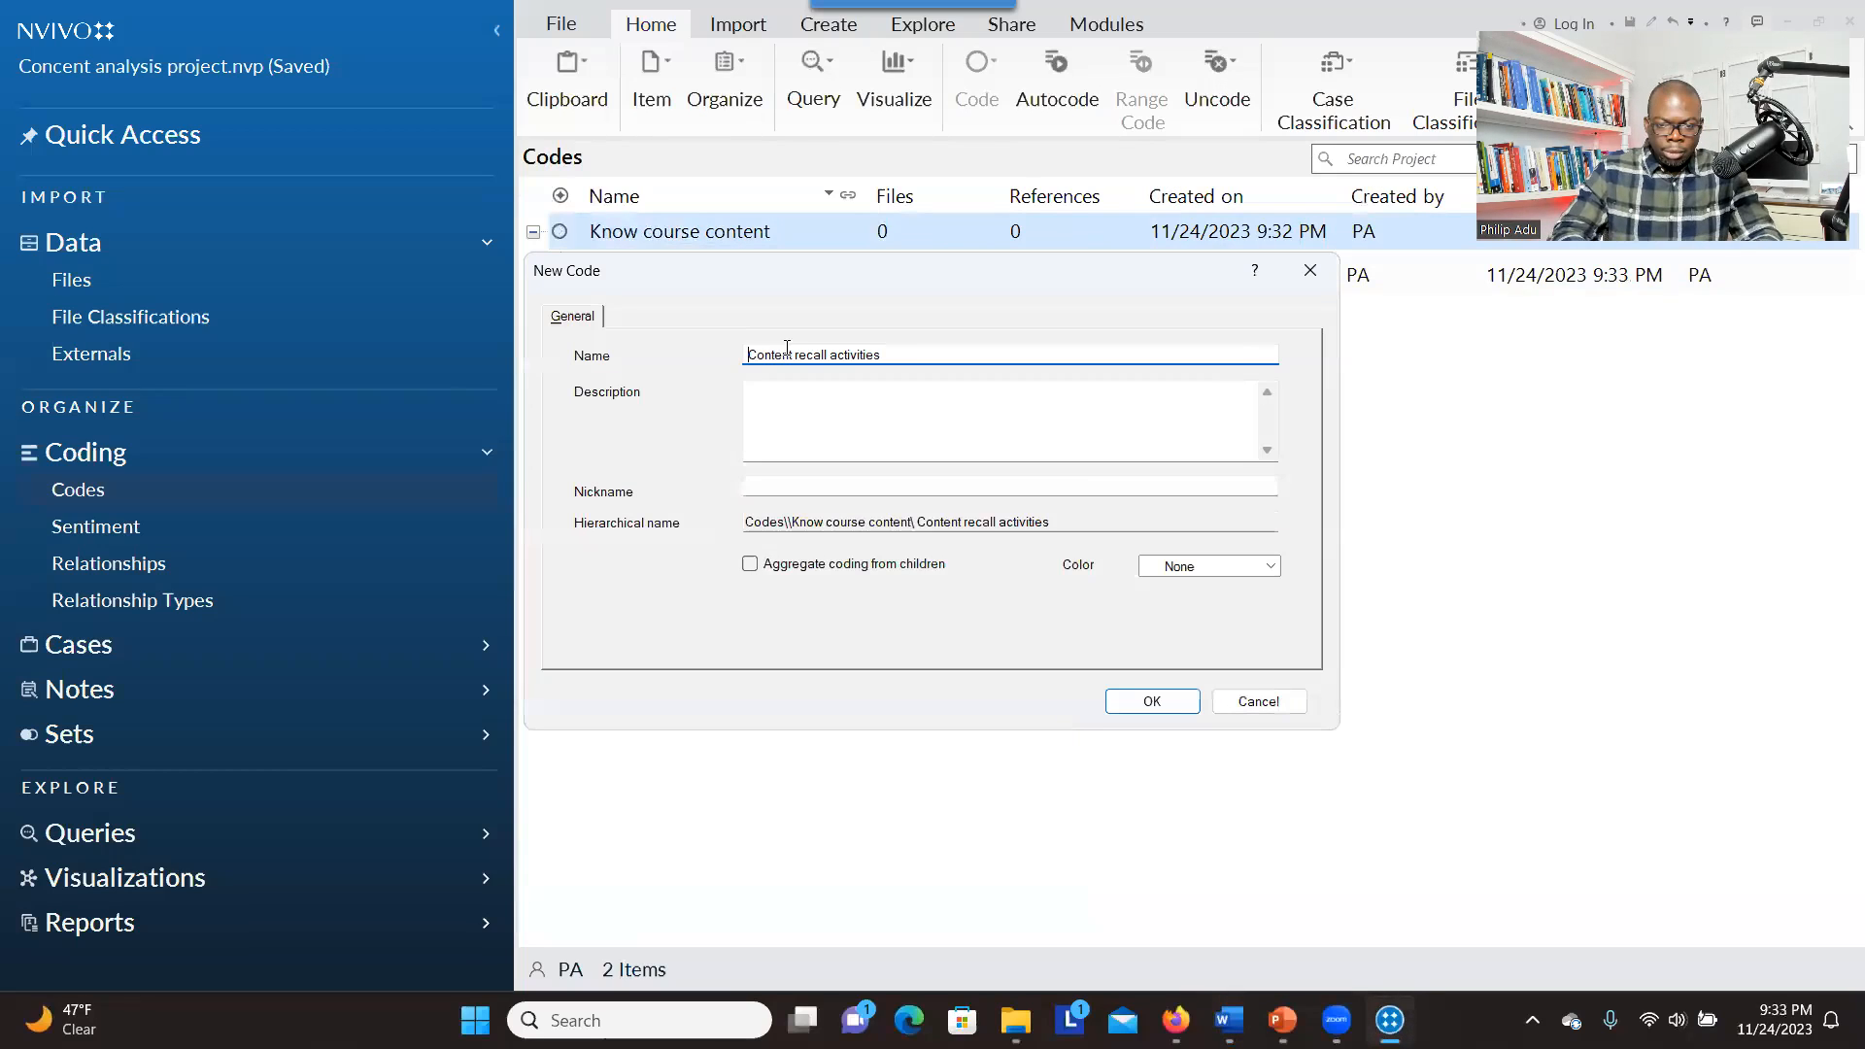
left_click(750, 565)
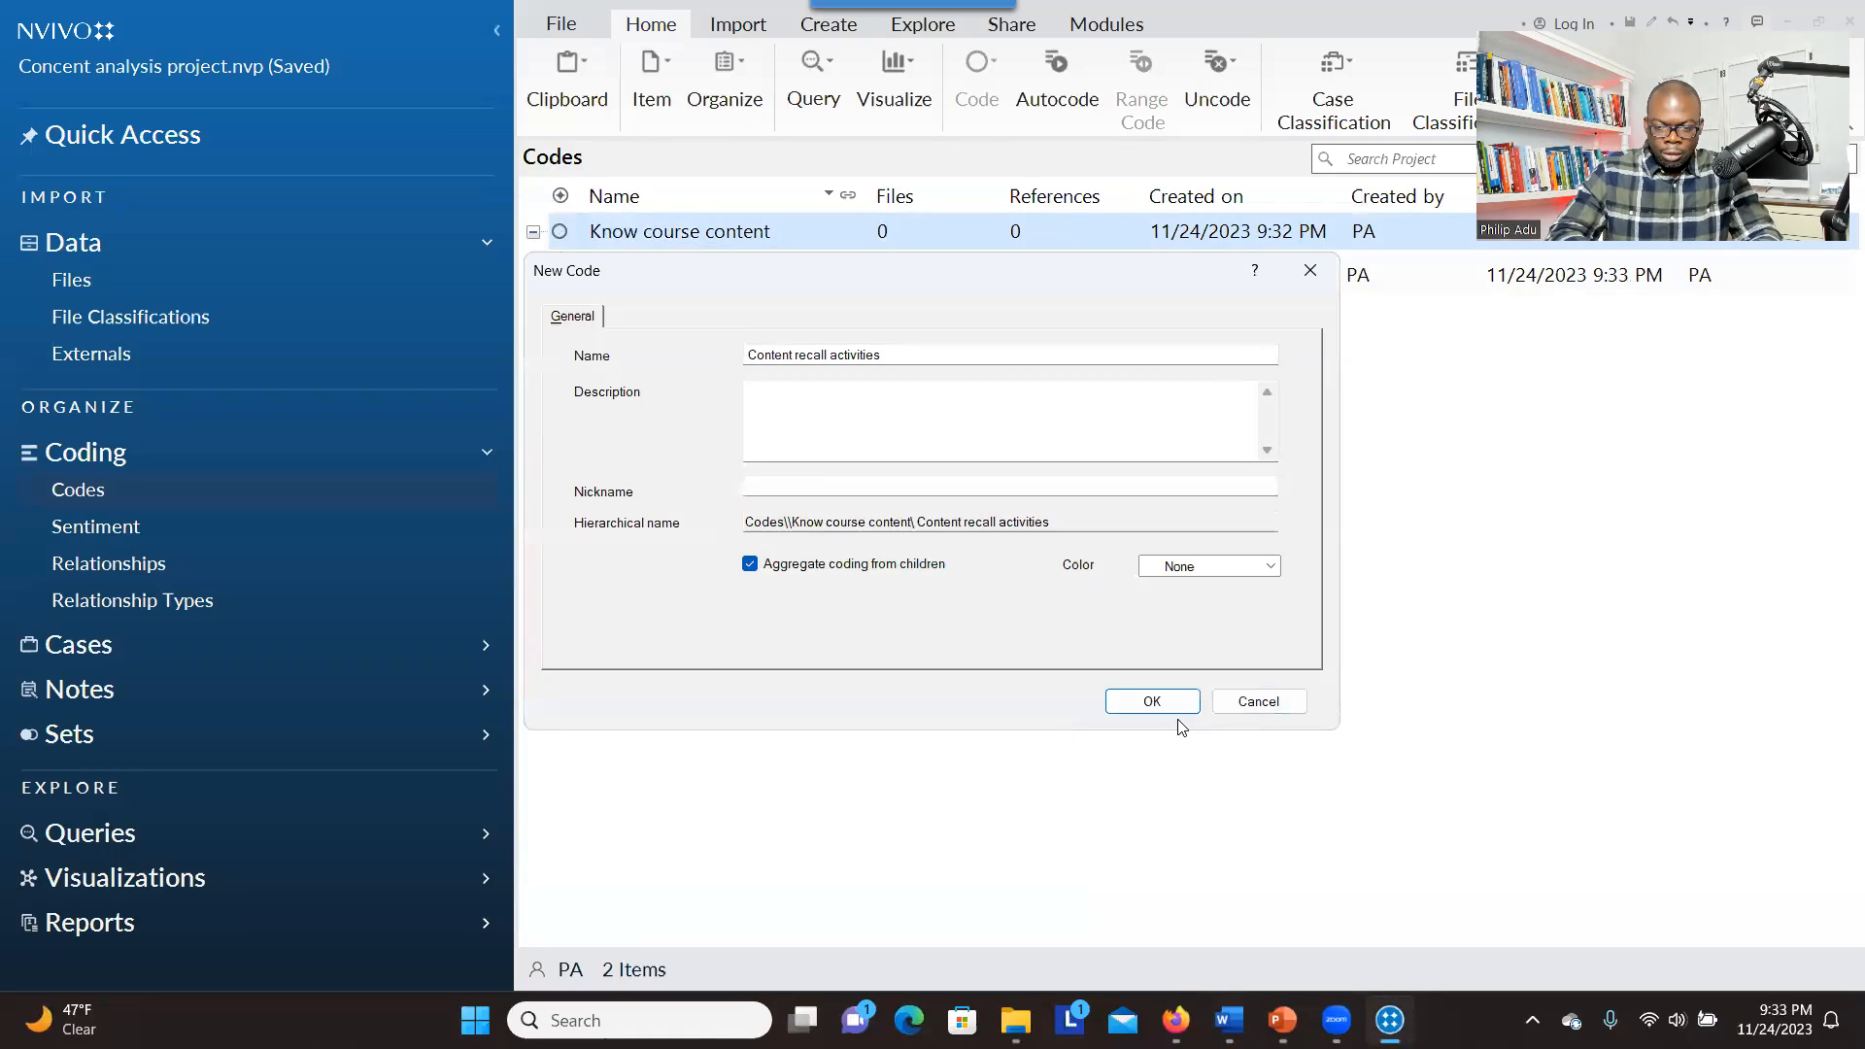
left_click(1152, 701)
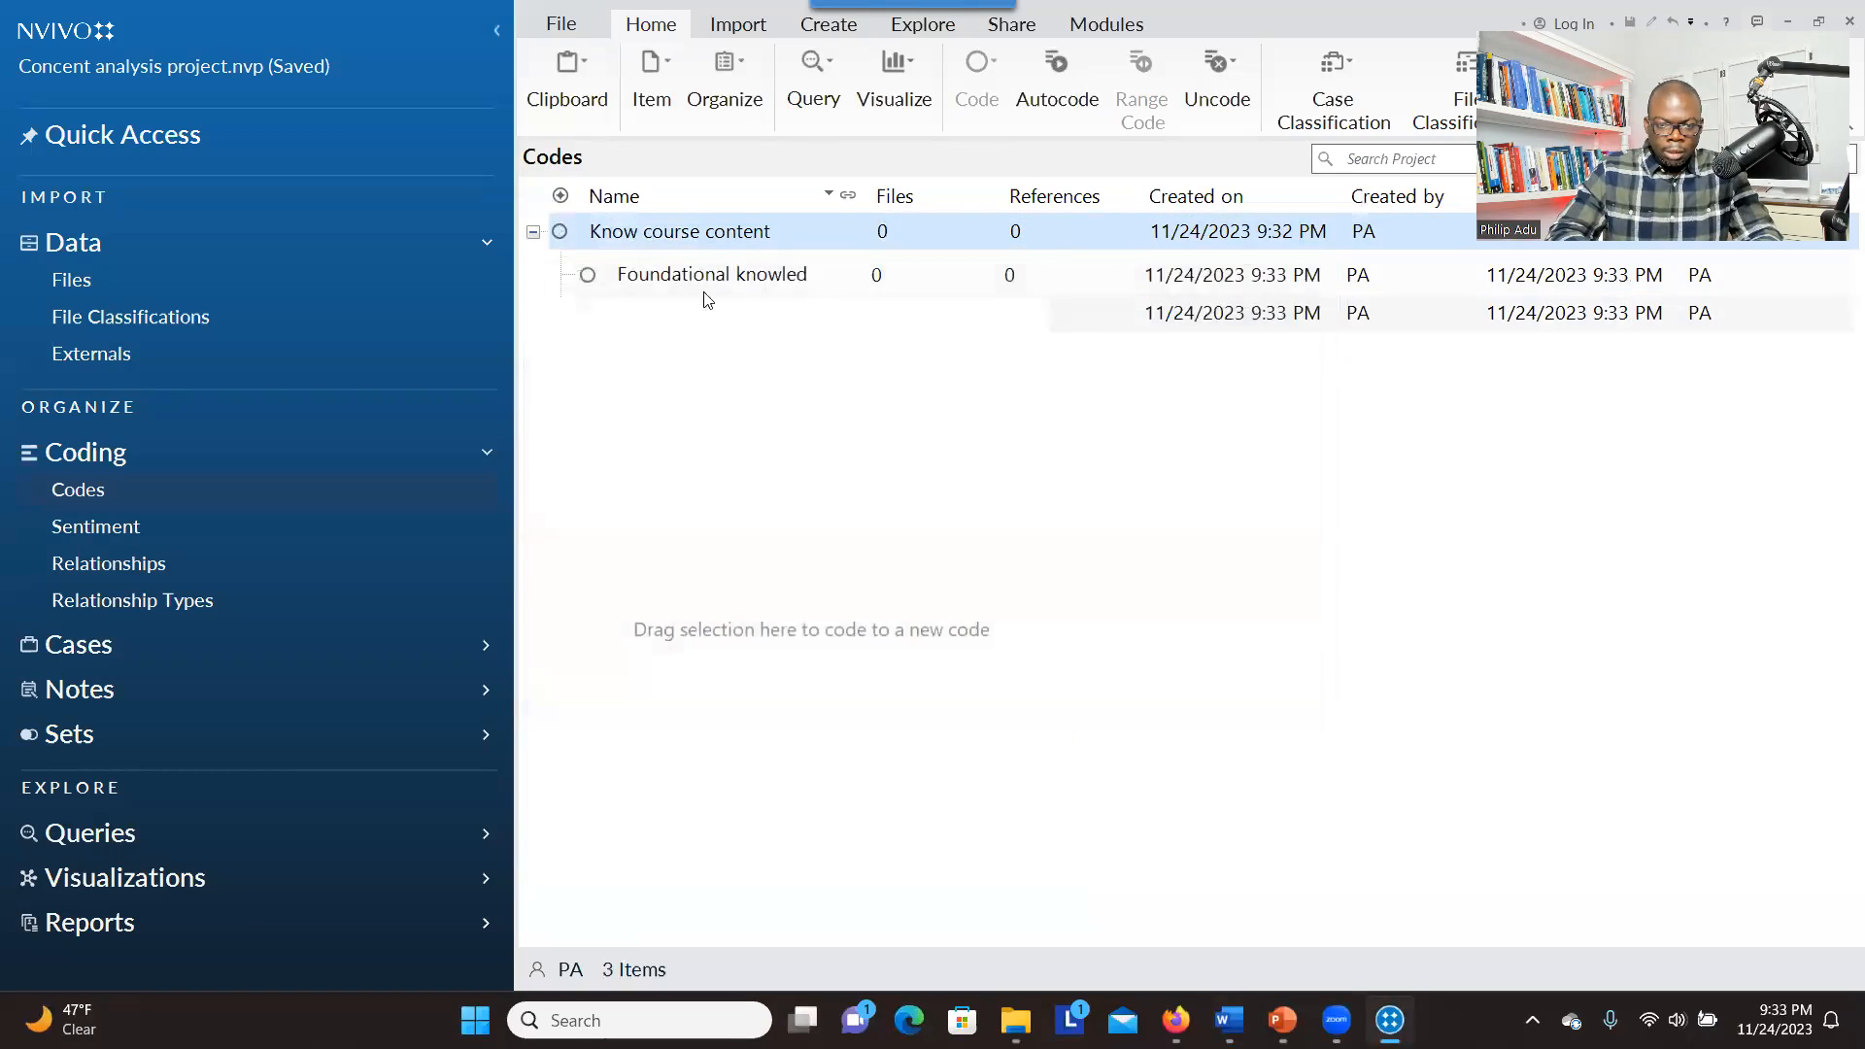
Create the child code for introductory materials and resources under "Know course content", aggregating coding from children and leaving the slash out of its name
key("ctrl+shift+n")
left_click(788, 347)
type("Introductory materials/resources")
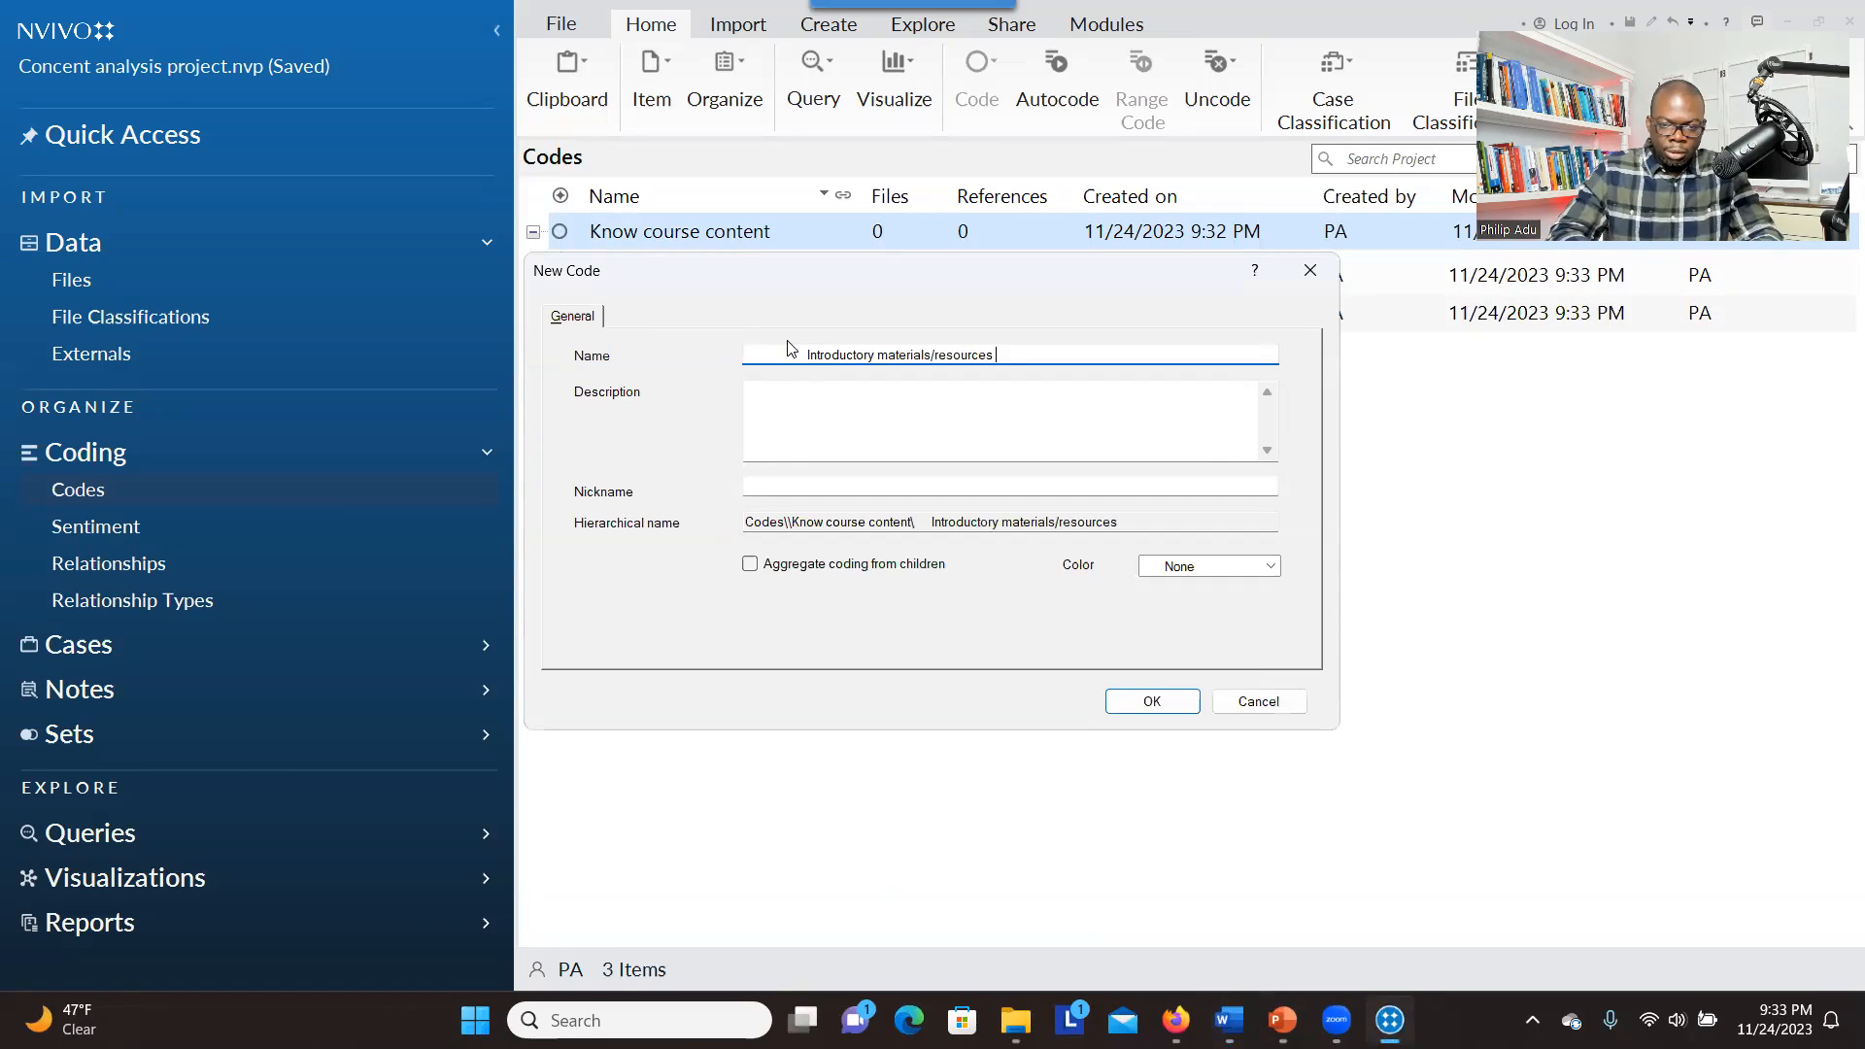
key("BackSpace")
left_click(750, 565)
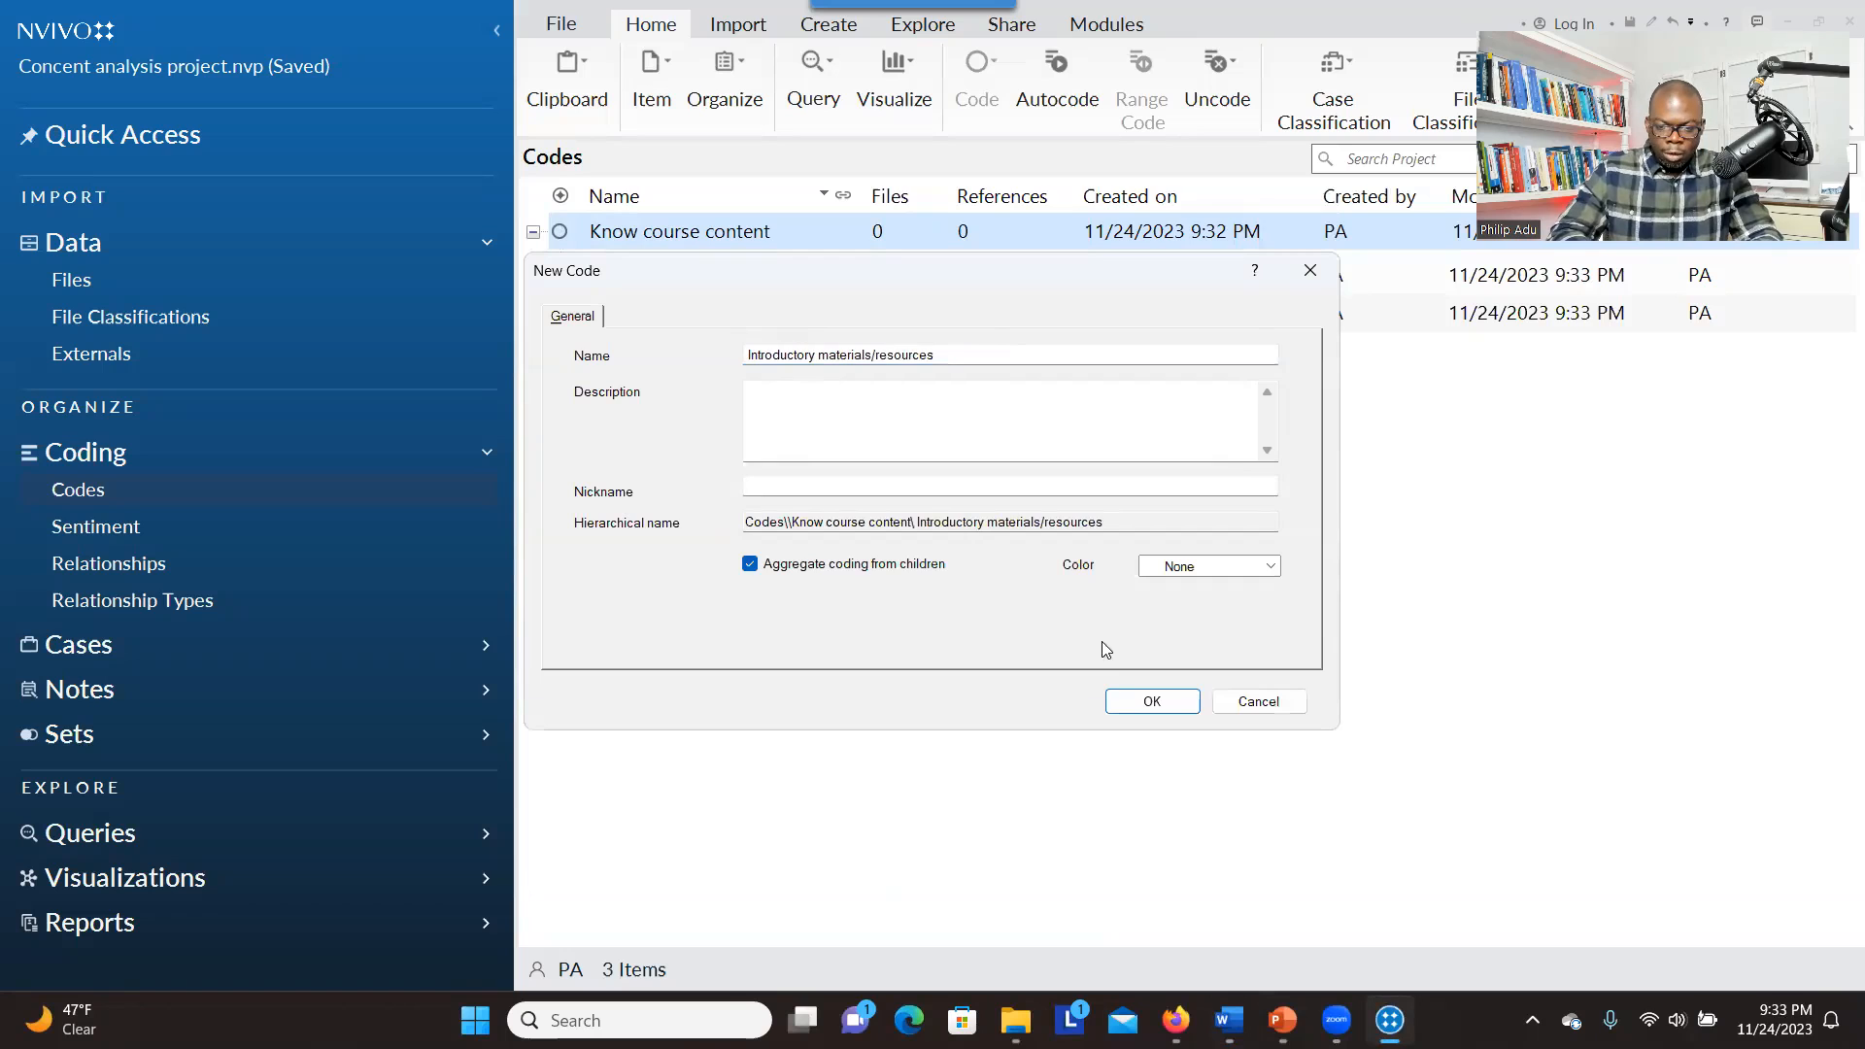
left_click(1130, 704)
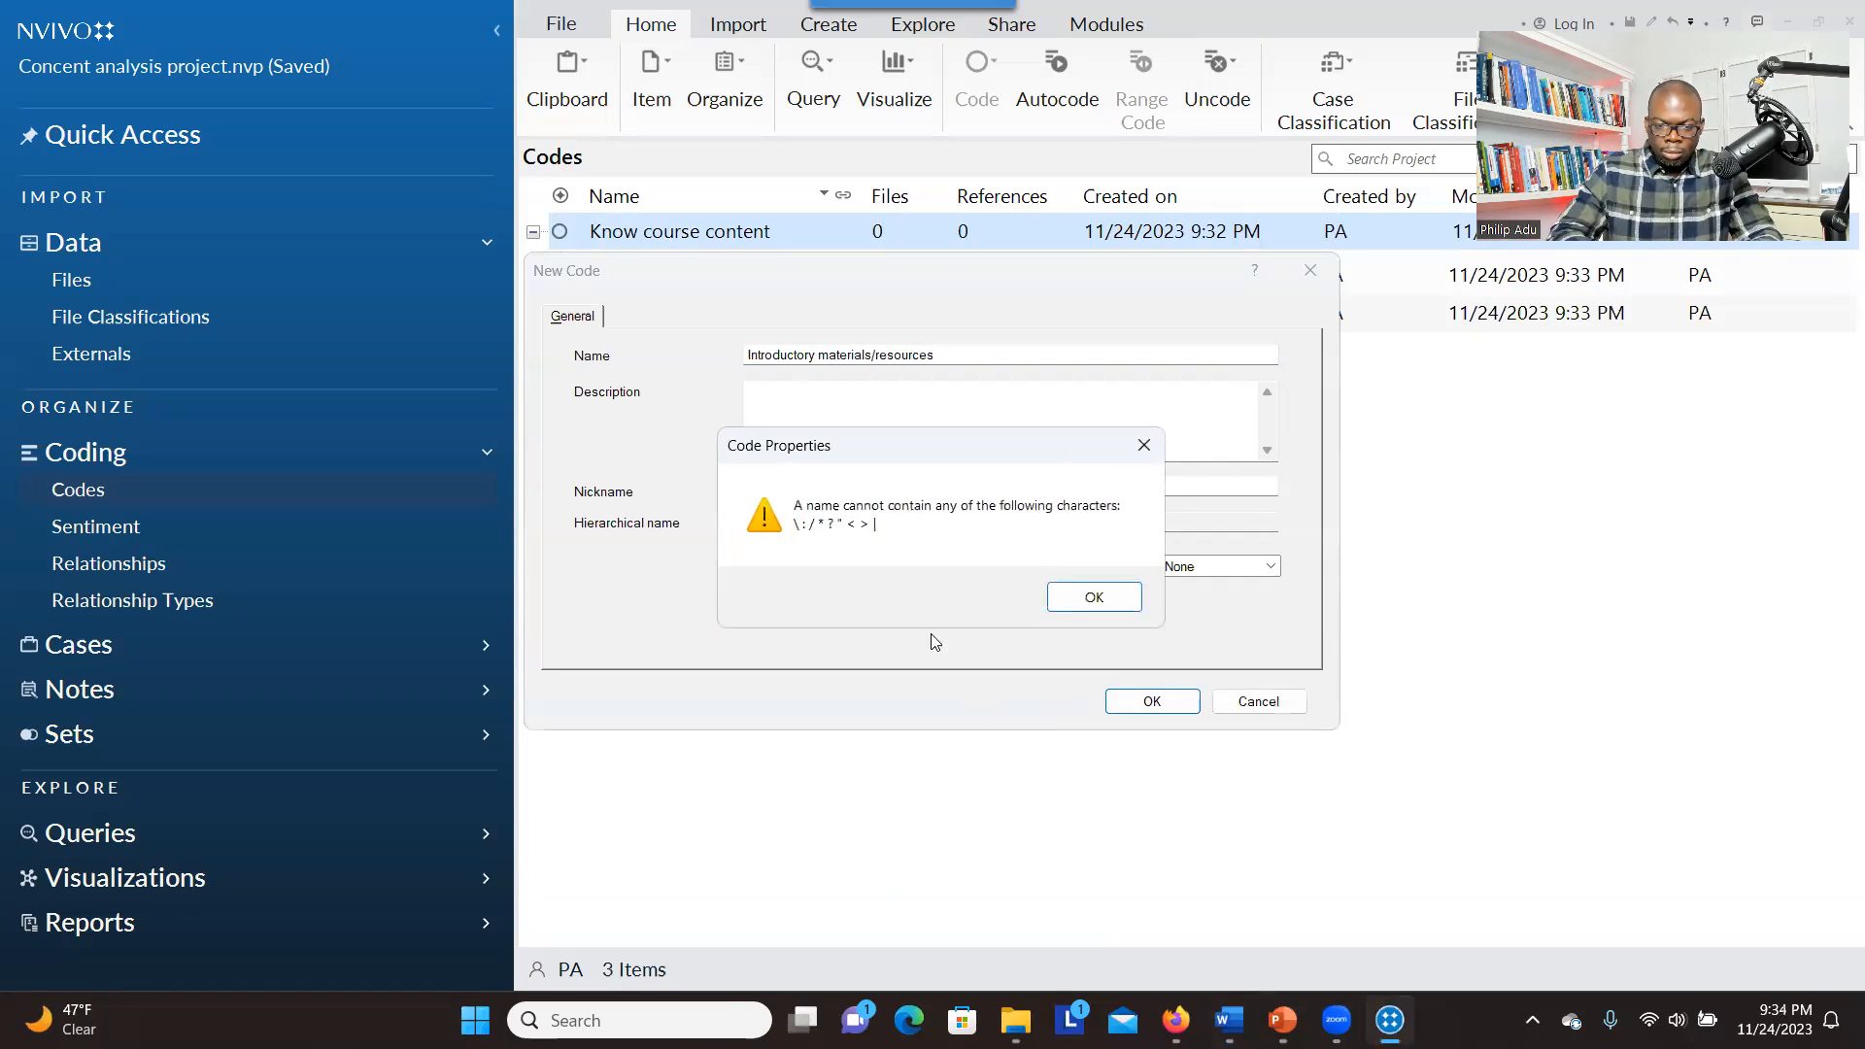
left_click(1091, 595)
key("Return")
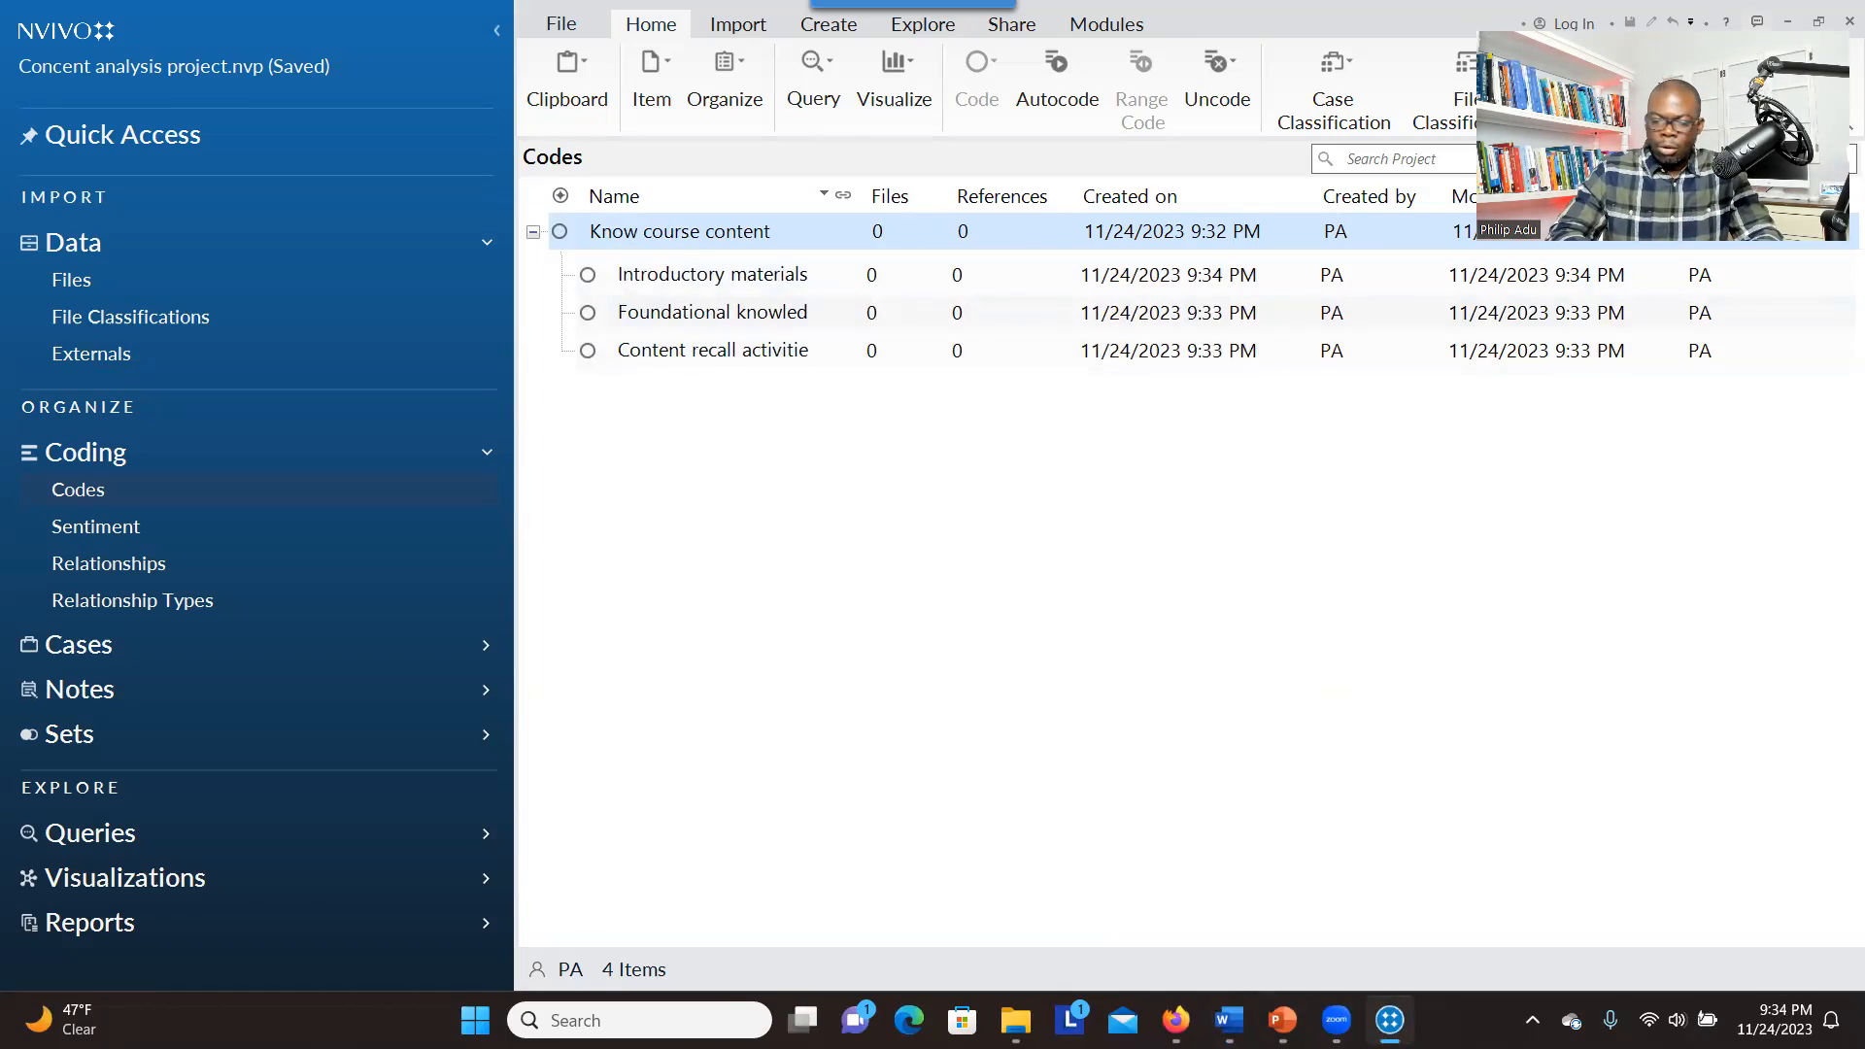
Create the top-level code "Apply knowledge" with coding aggregated from its children
right_click(677, 496)
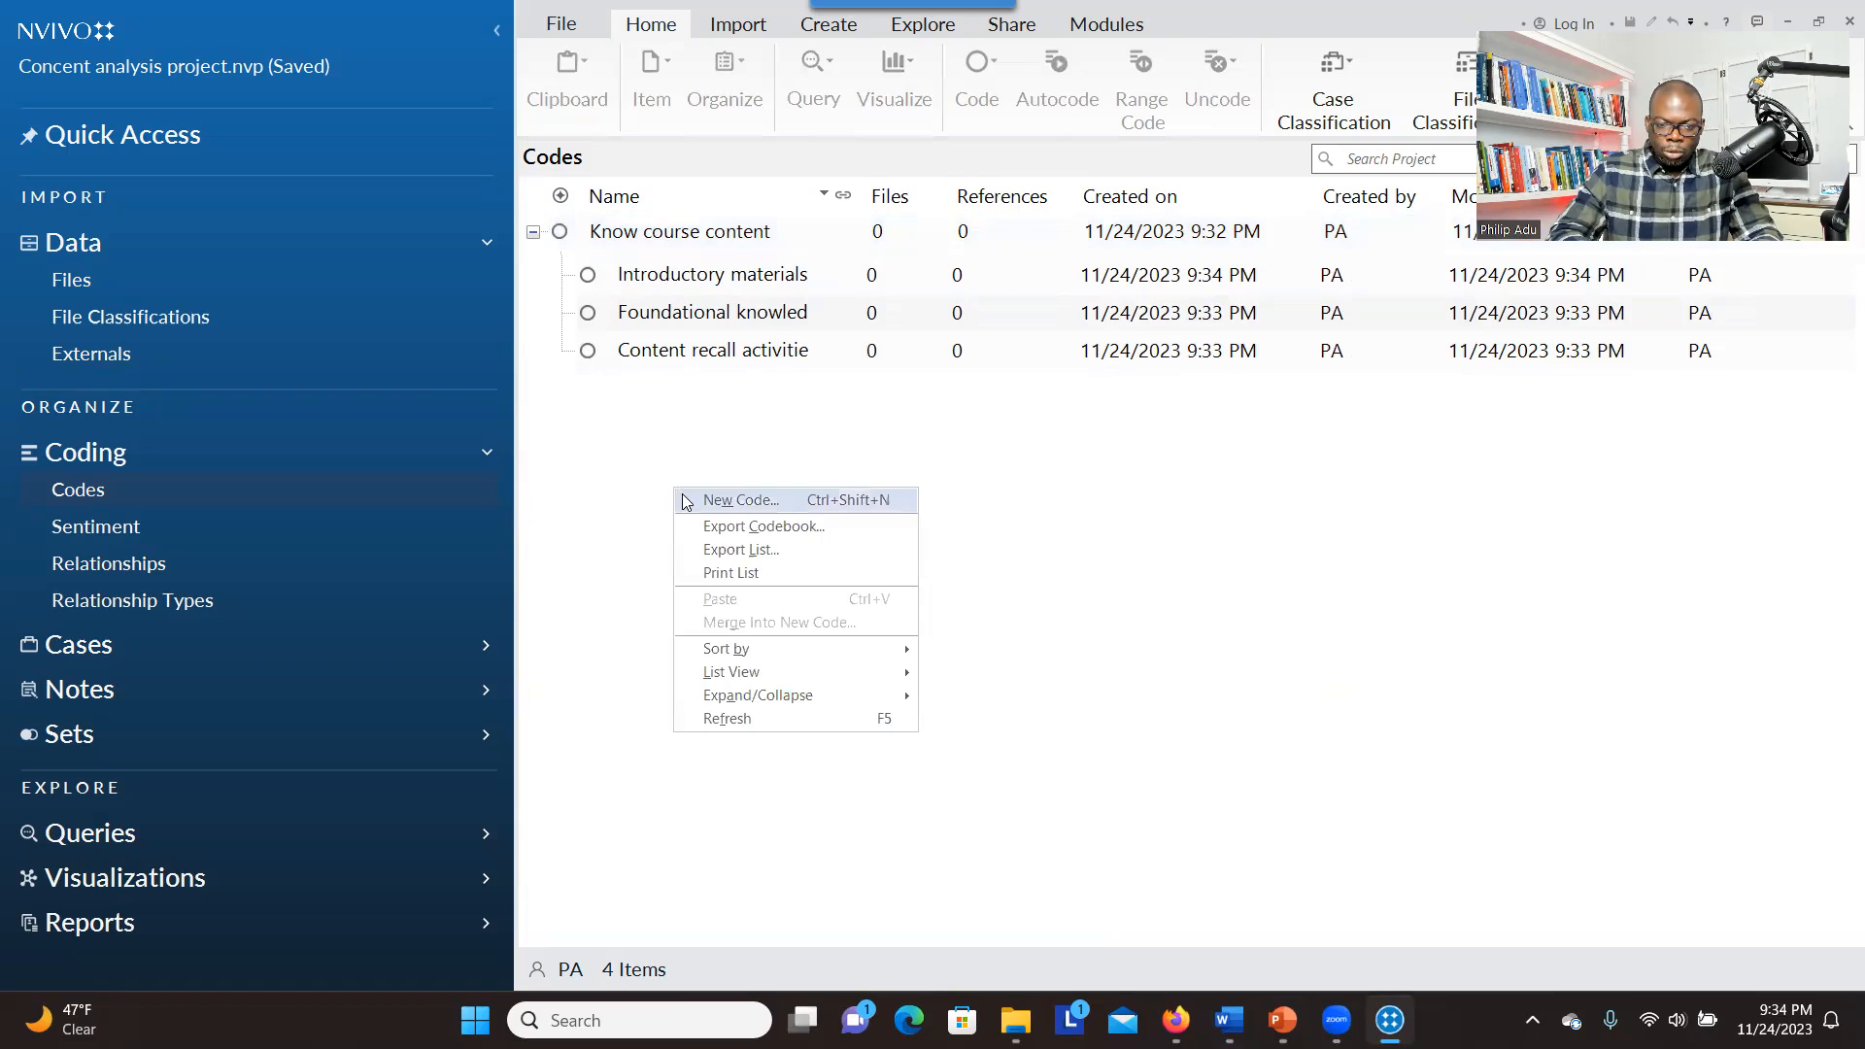
left_click(684, 501)
key("alt+Tab")
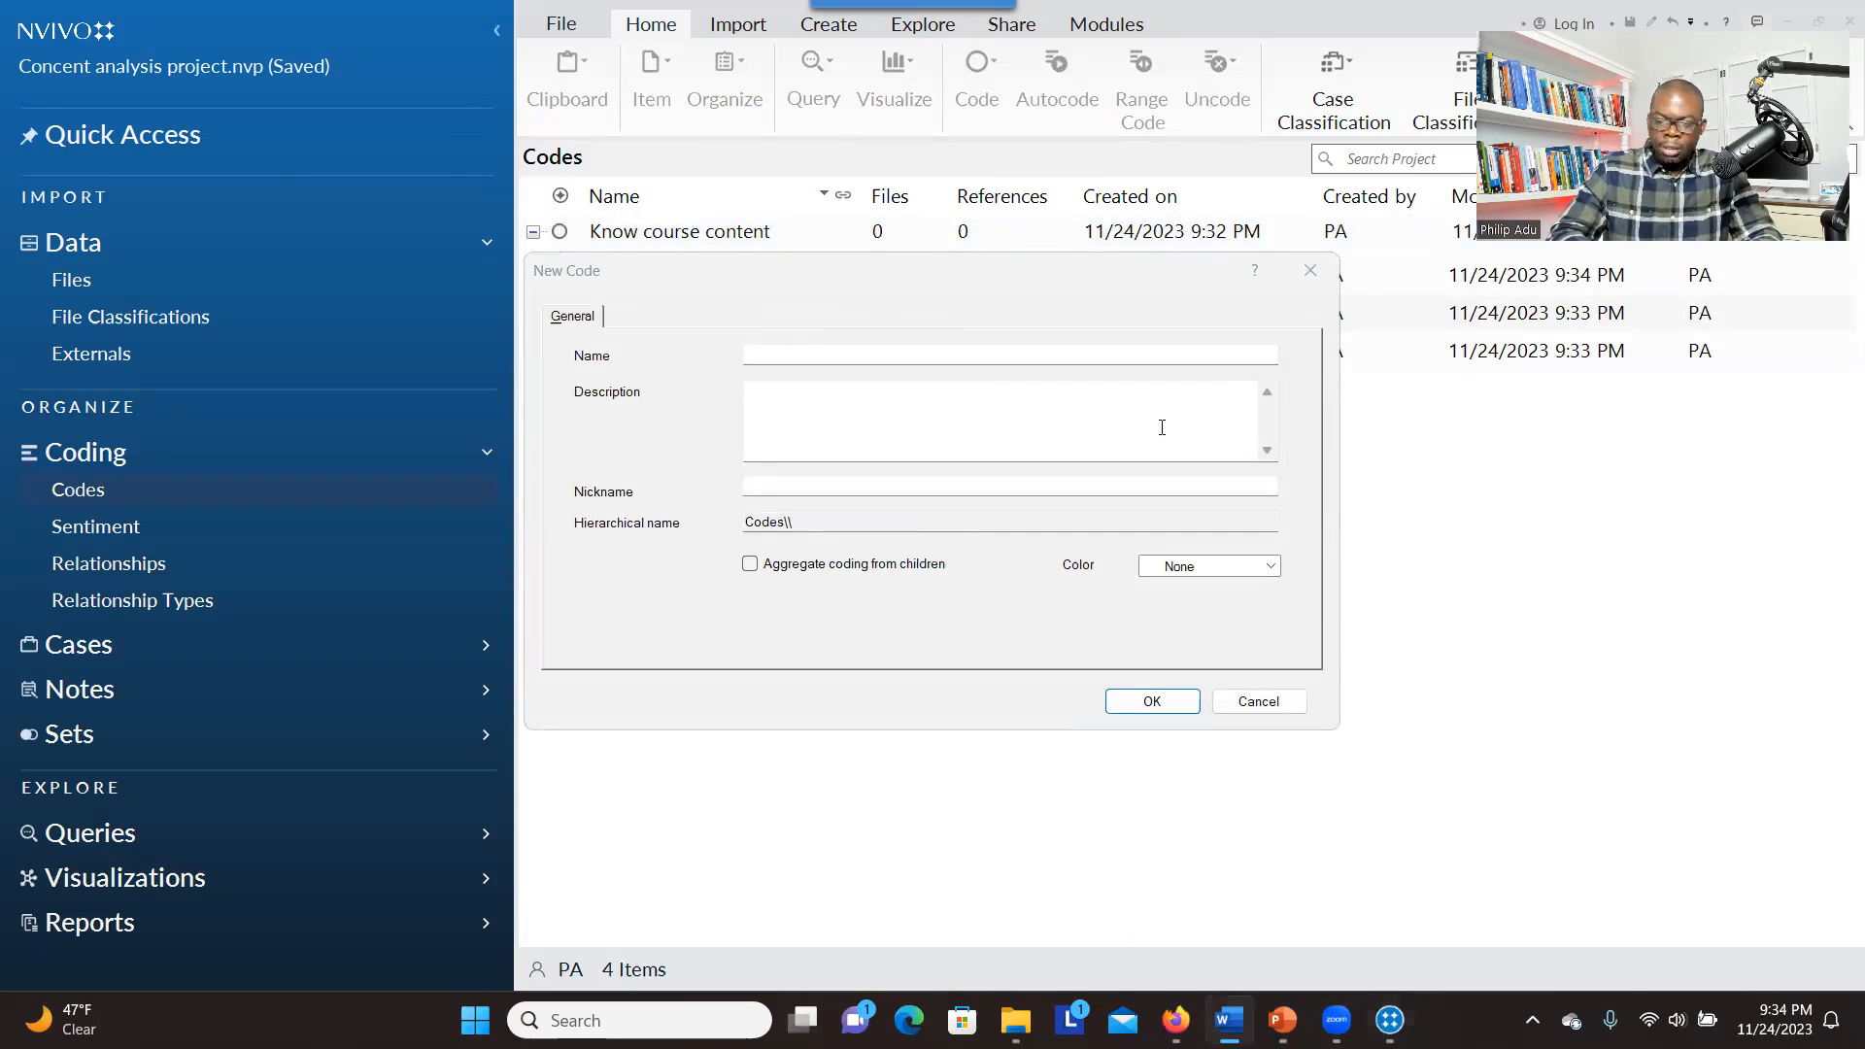
left_click(802, 357)
type("Apply knowledge\tIntegrate ideas")
left_click_drag(974, 356, 848, 355)
key("BackSpace")
left_click(749, 563)
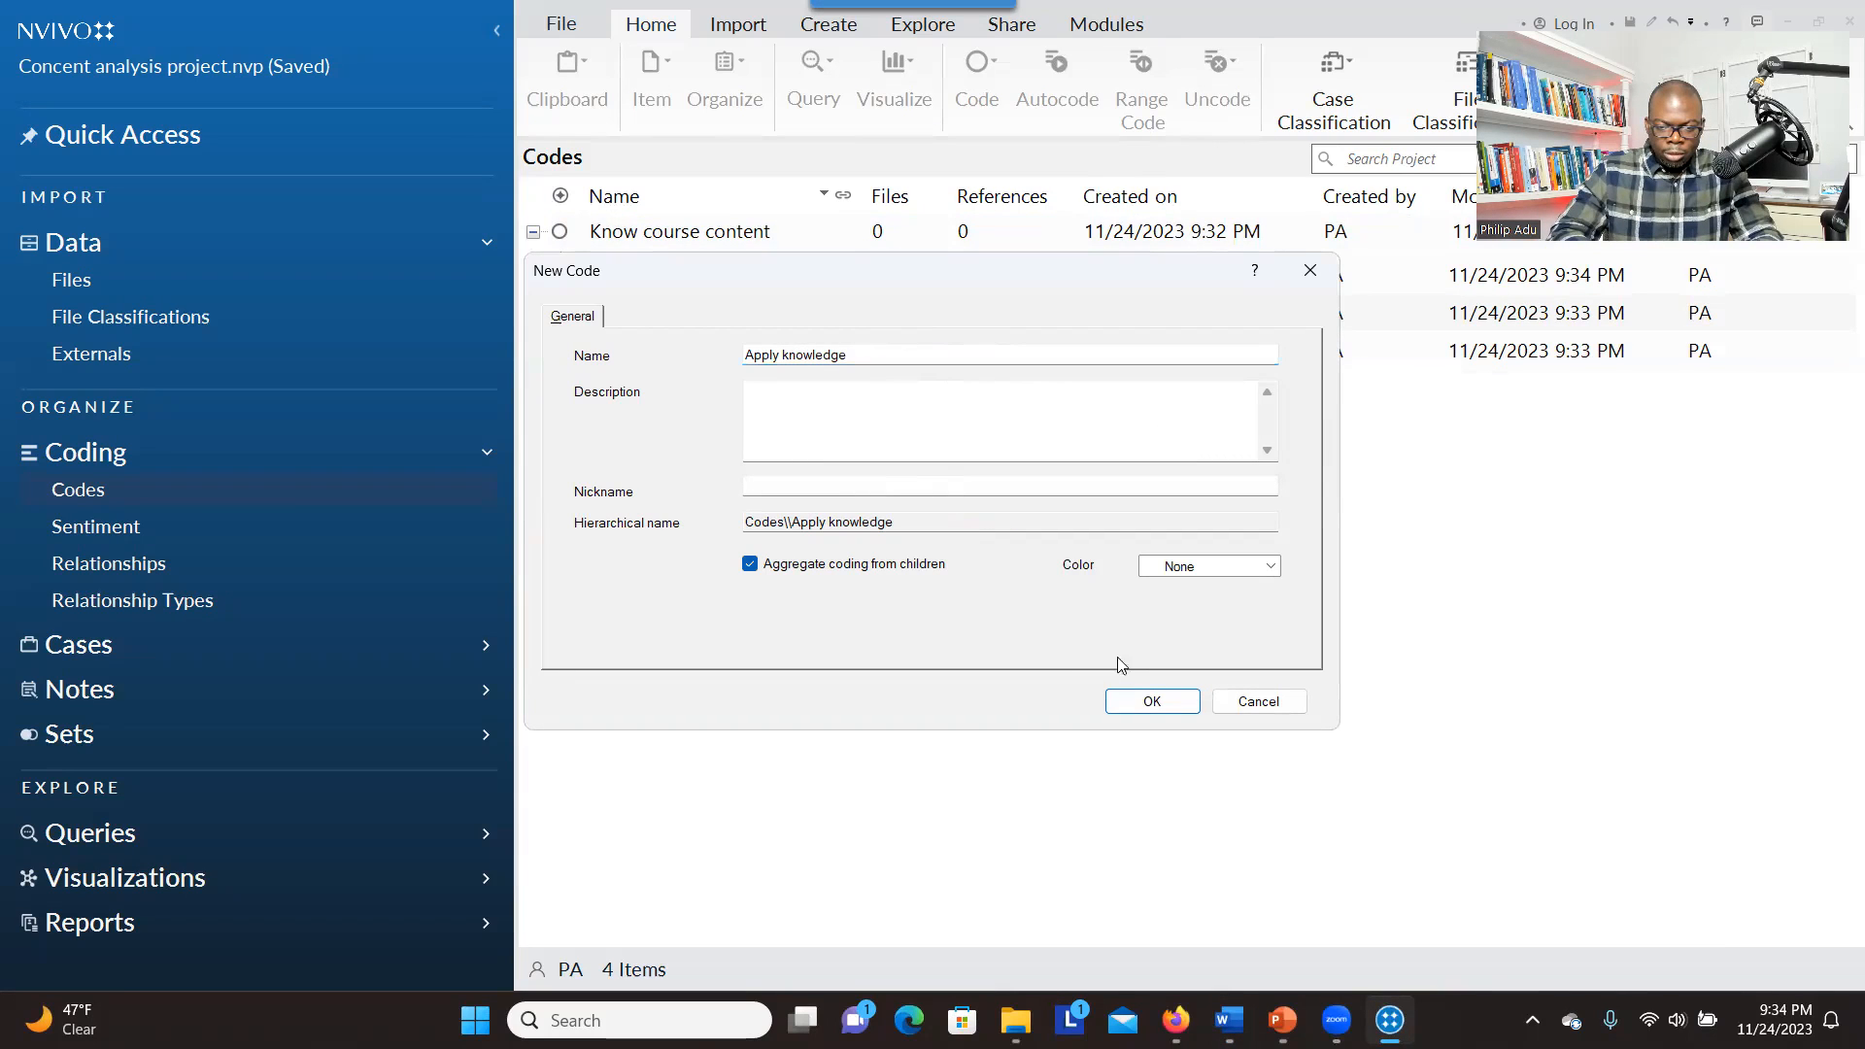
left_click(1153, 703)
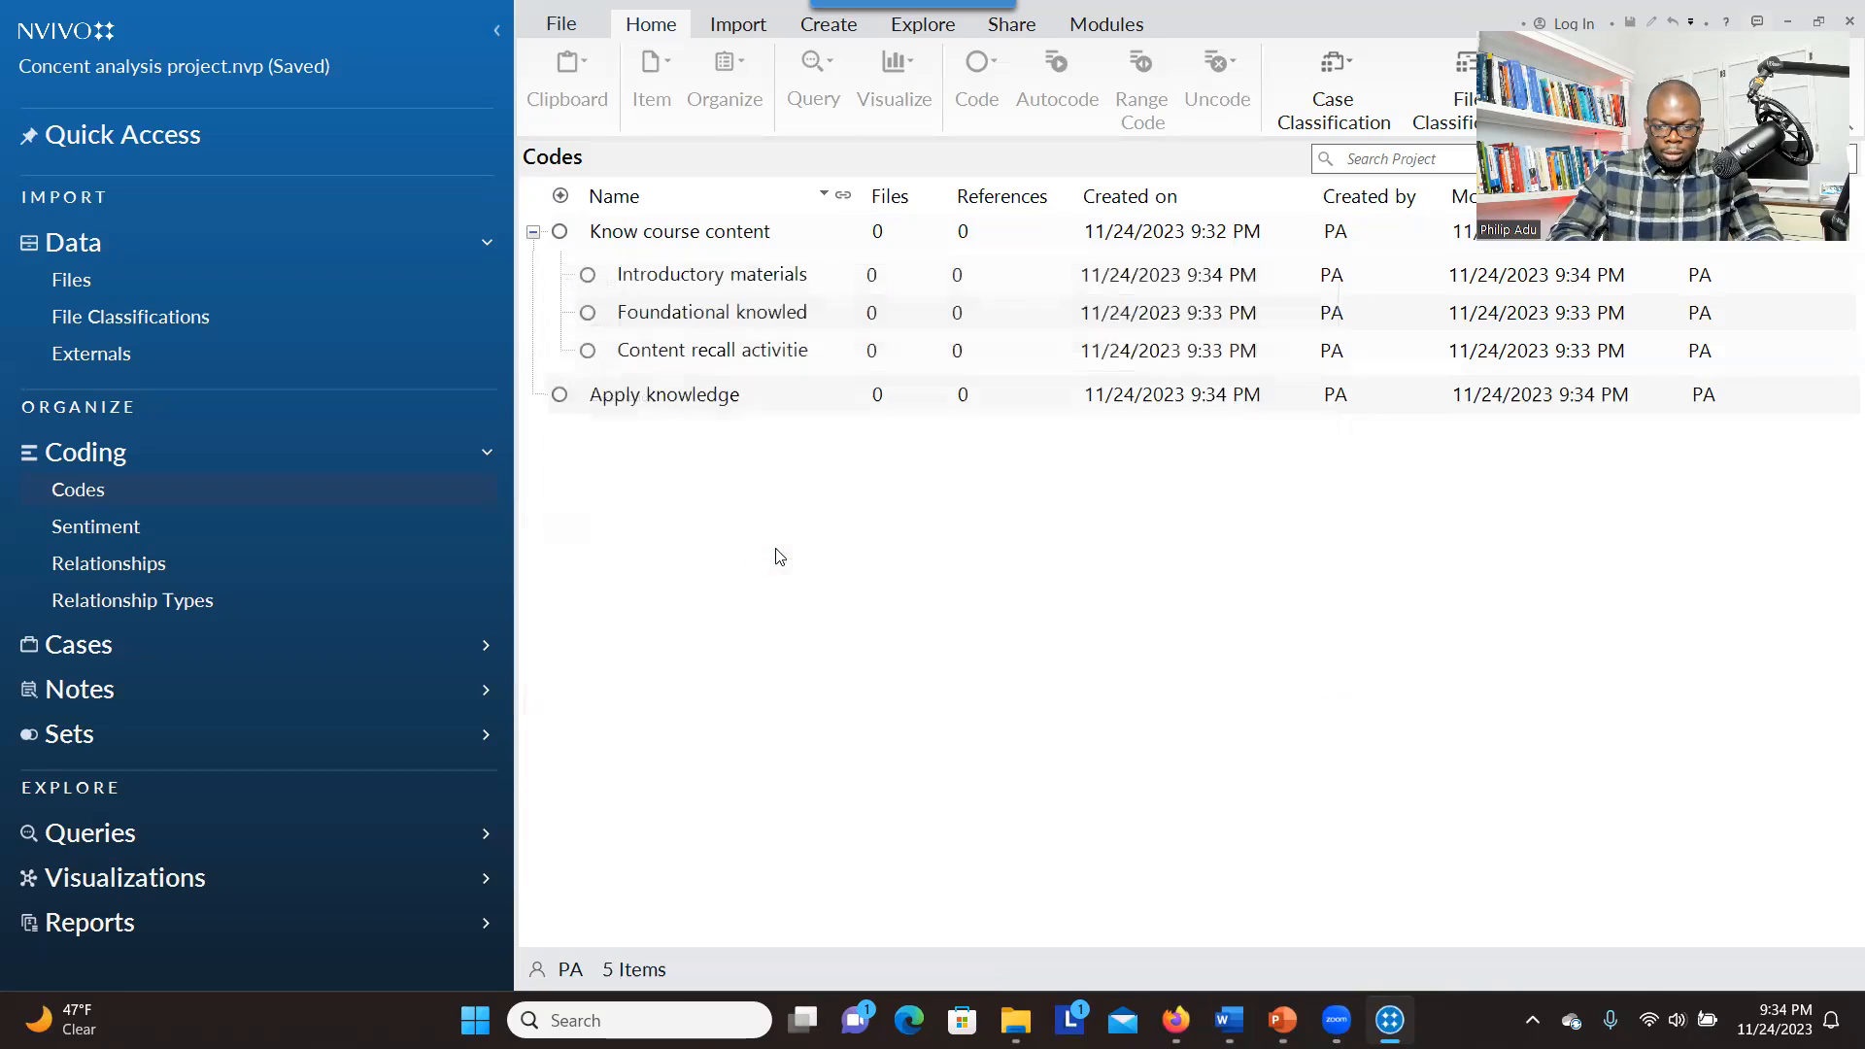
Create a child code for knowledge application under "Apply knowledge"
key("alt+Tab")
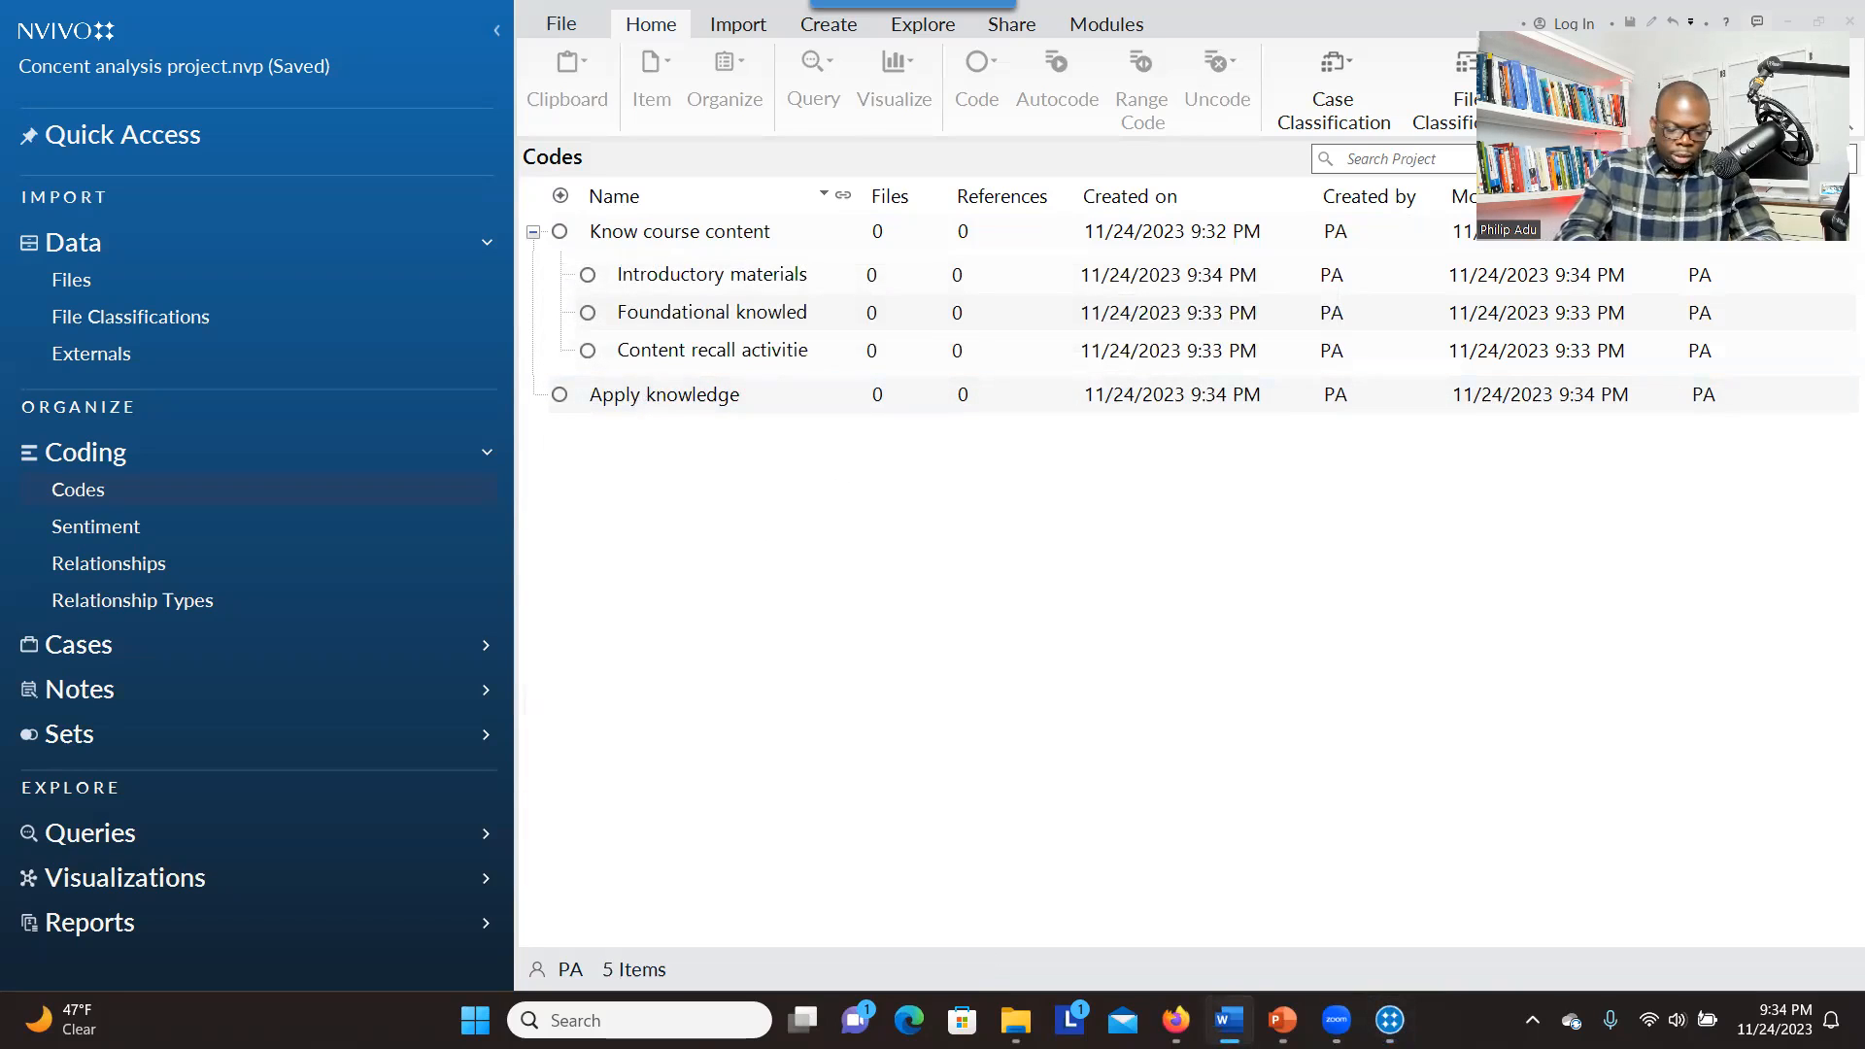
right_click(693, 406)
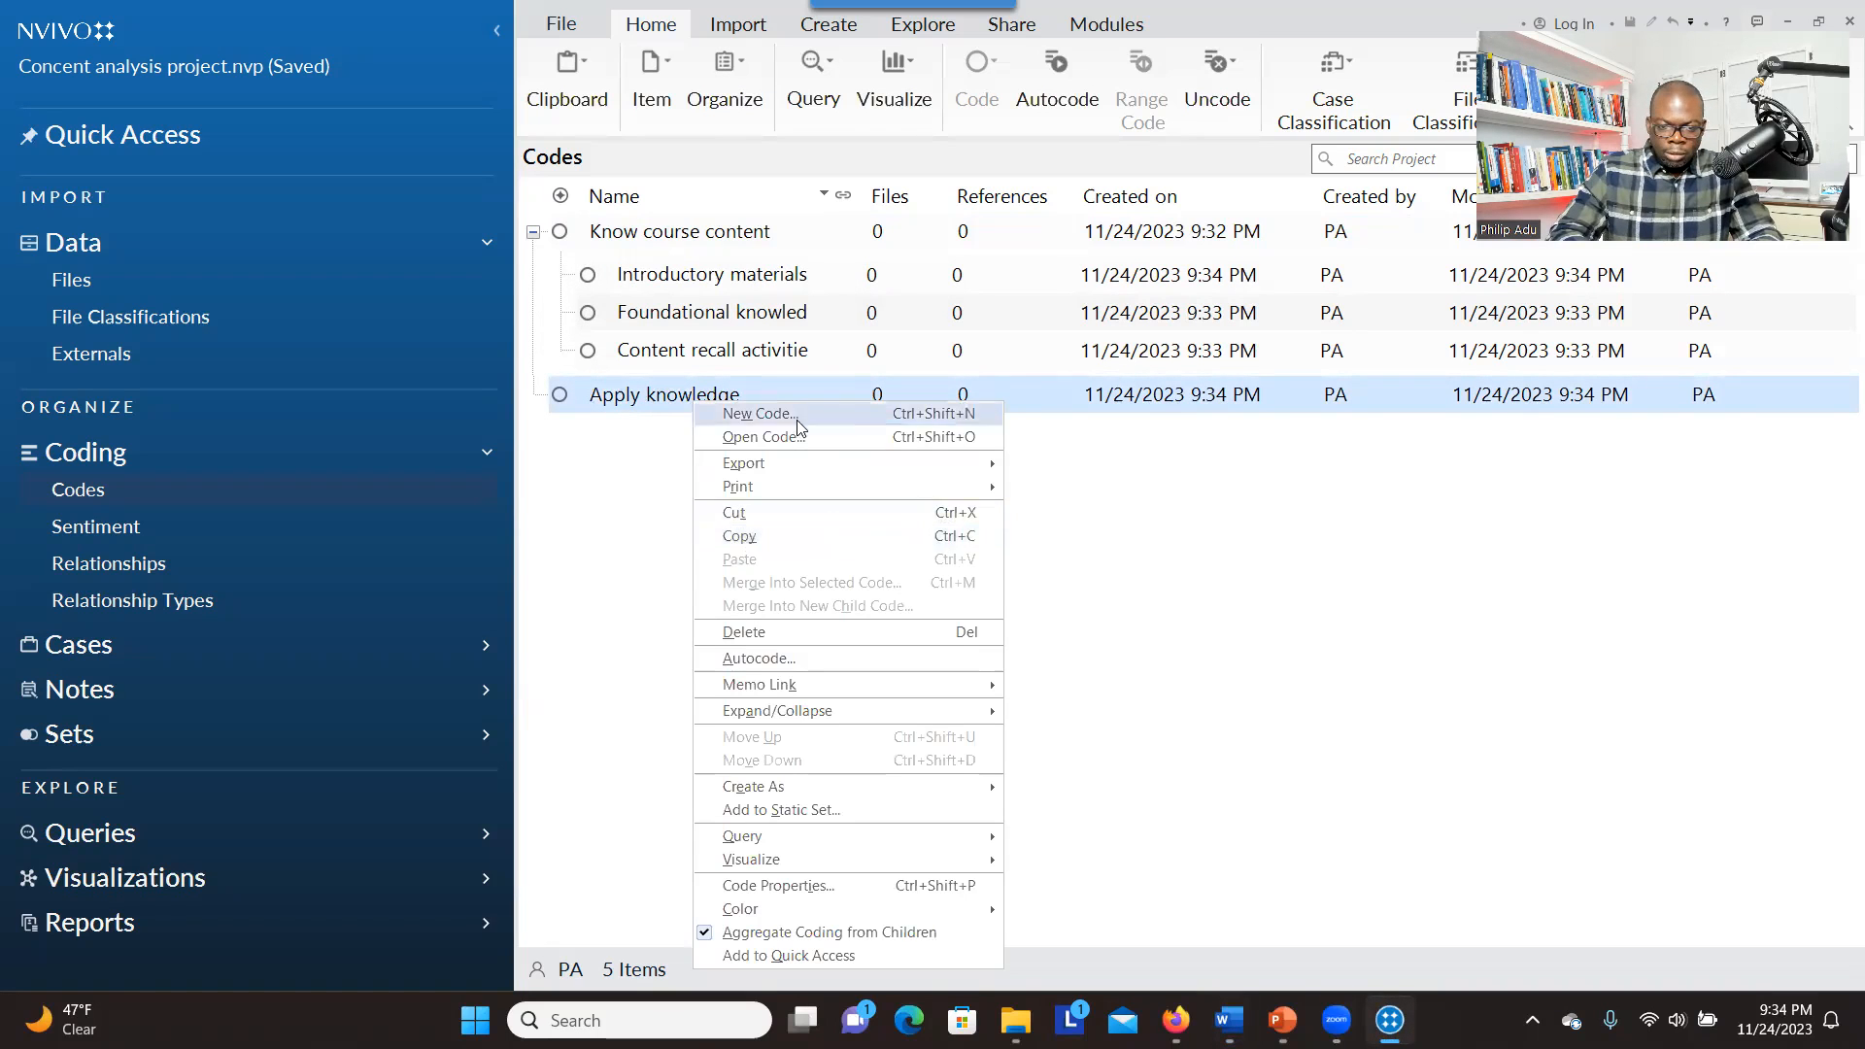
left_click(760, 413)
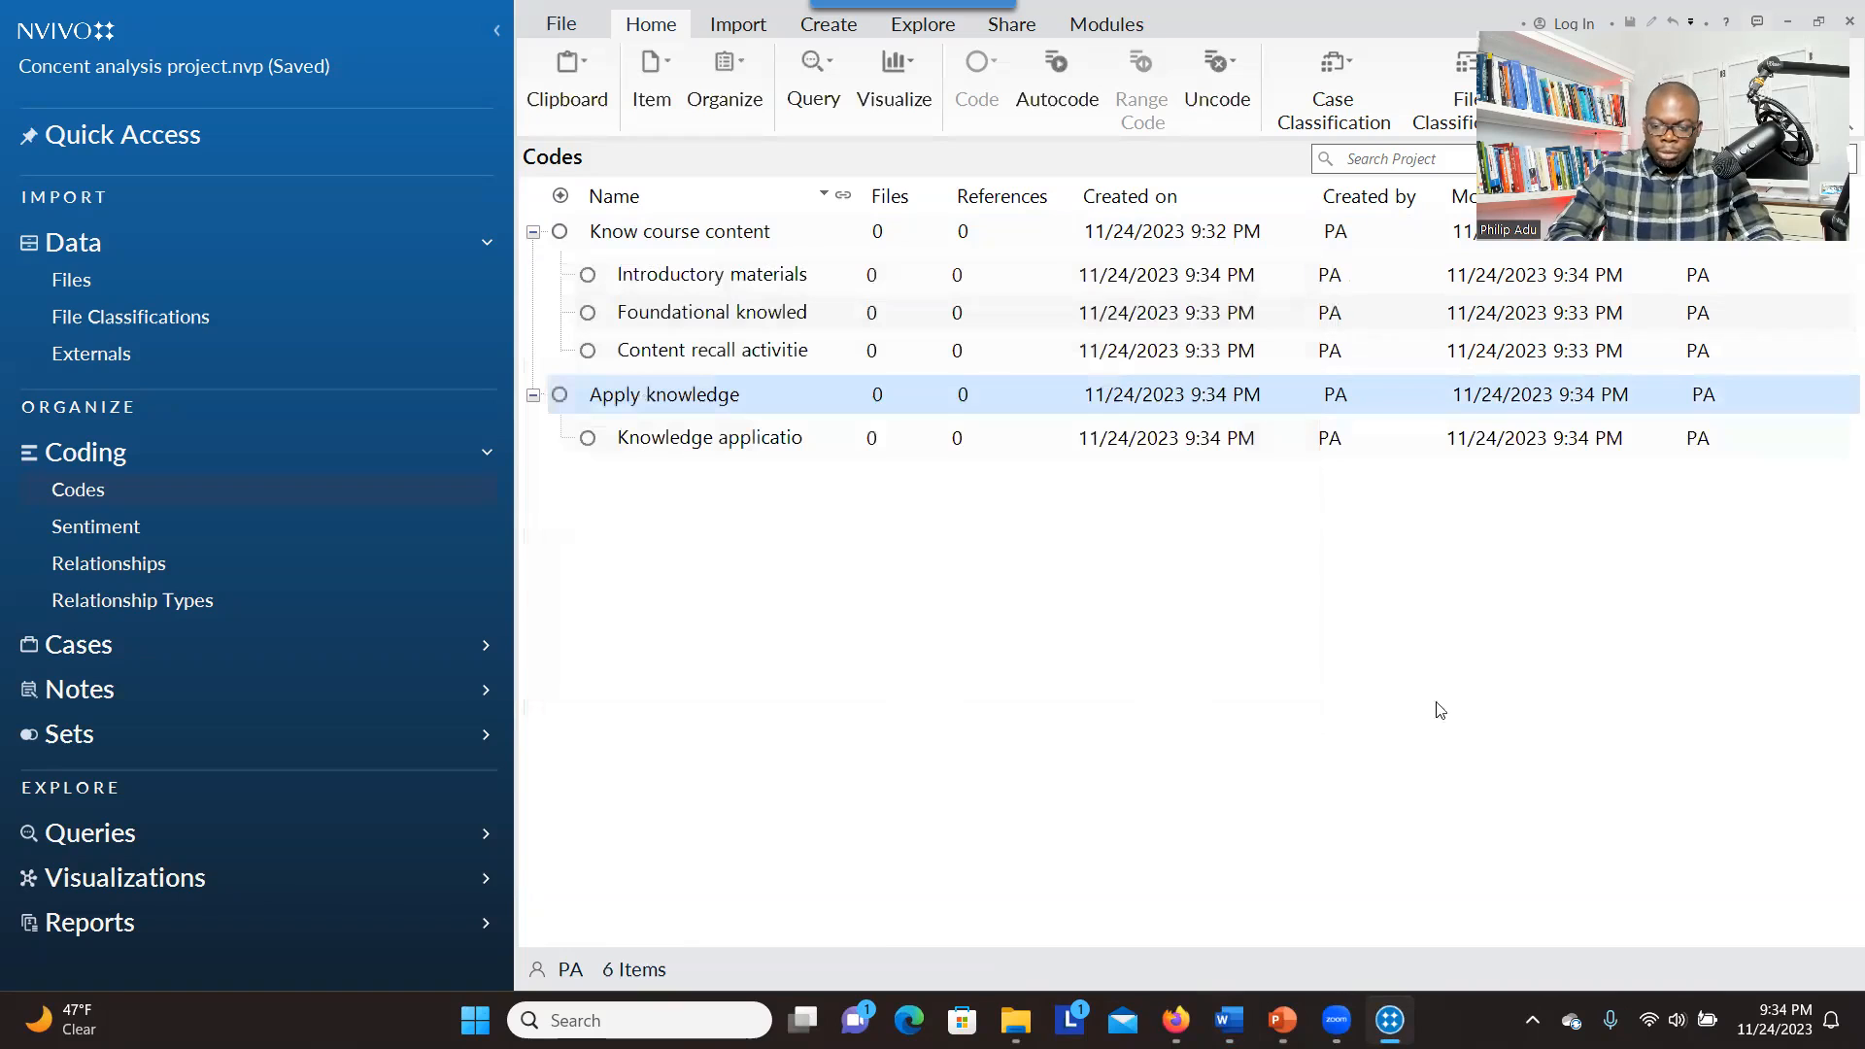
Switch to the maximized Content Analysis Project window and copy the name of its top-level code for Fink's integrated instructional design model
mouse_move(1229, 1020)
left_click(1015, 1020)
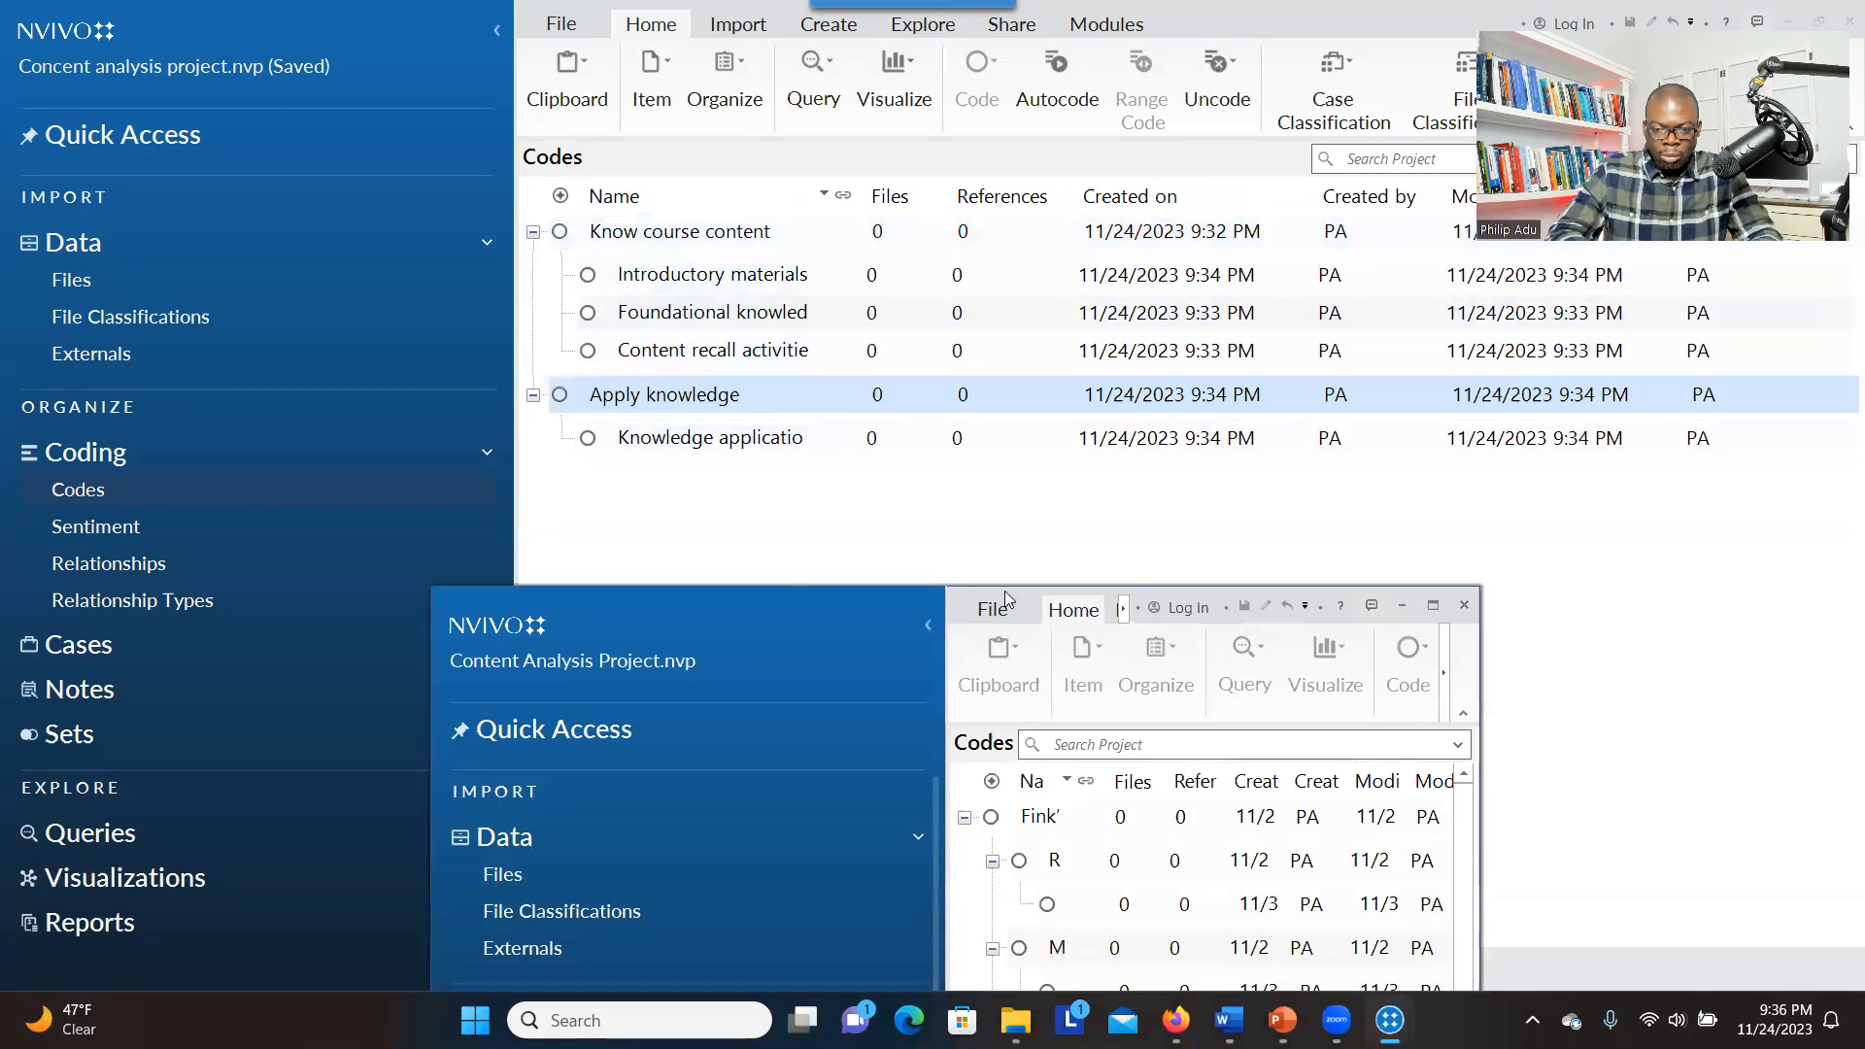
left_click(1433, 605)
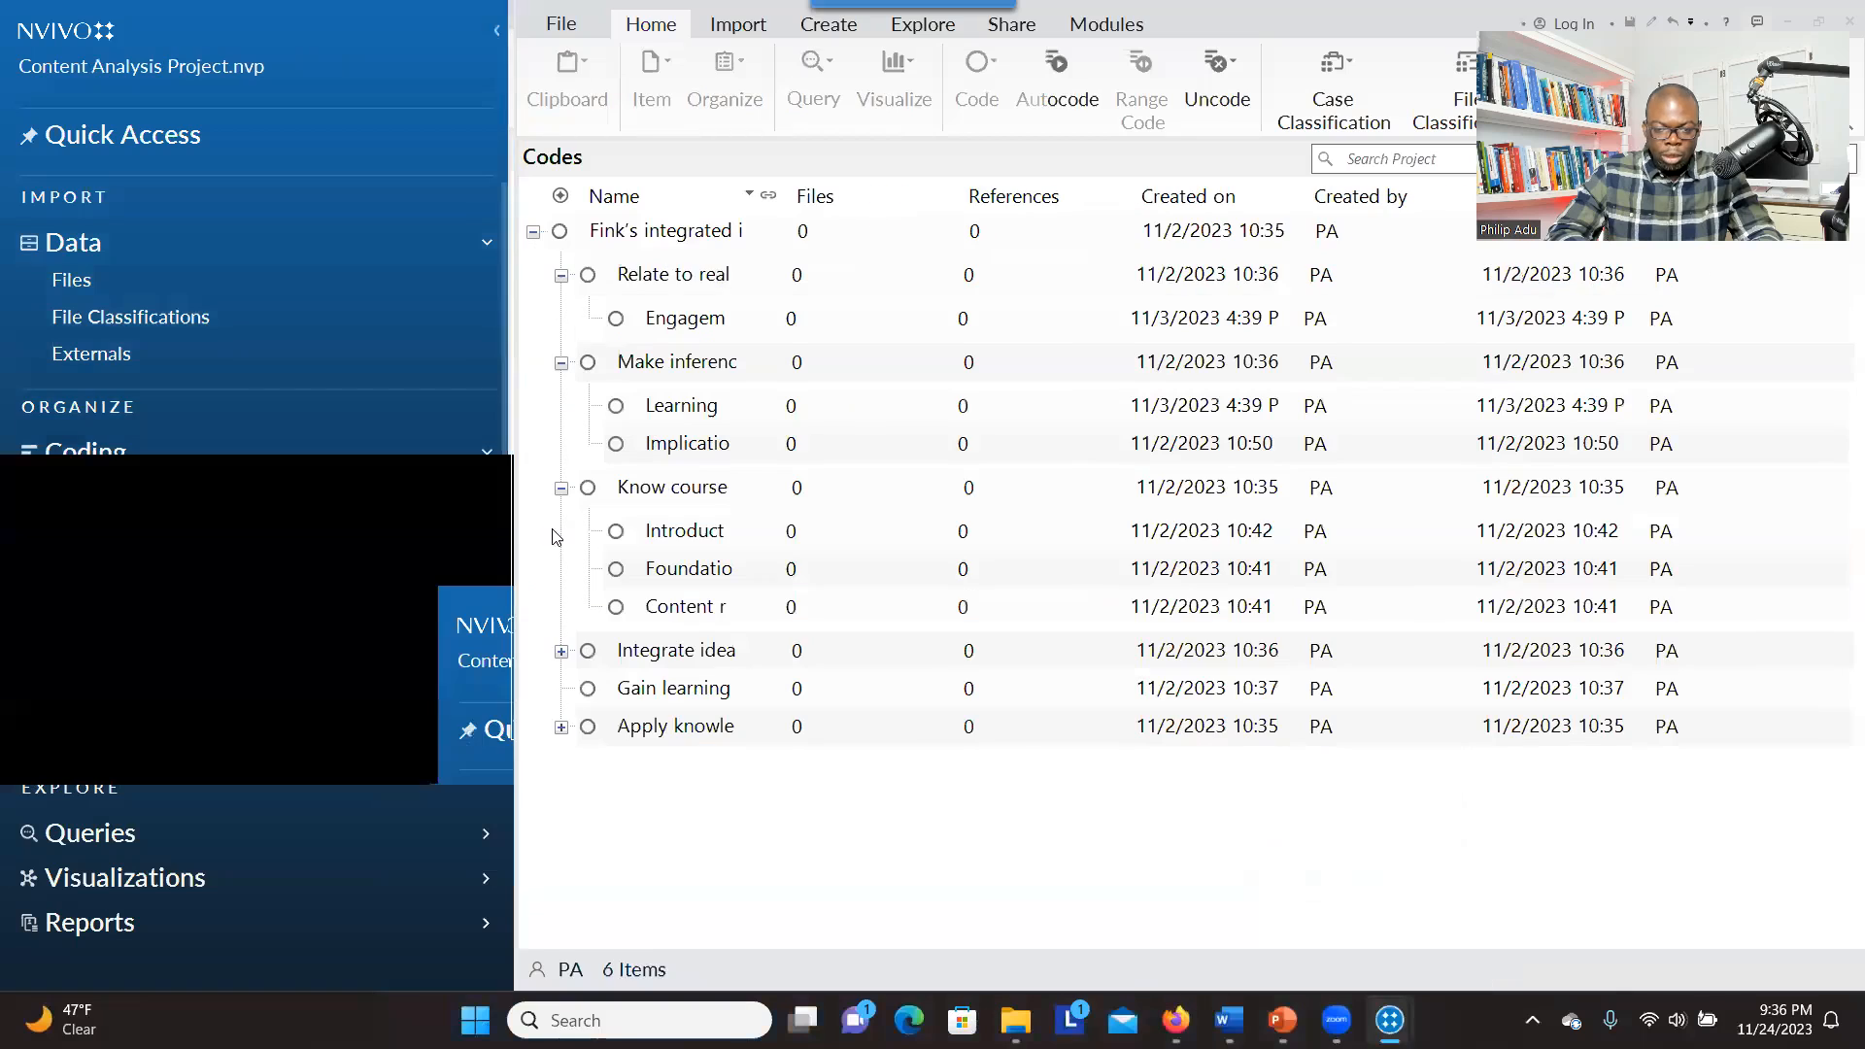
left_click(684, 244)
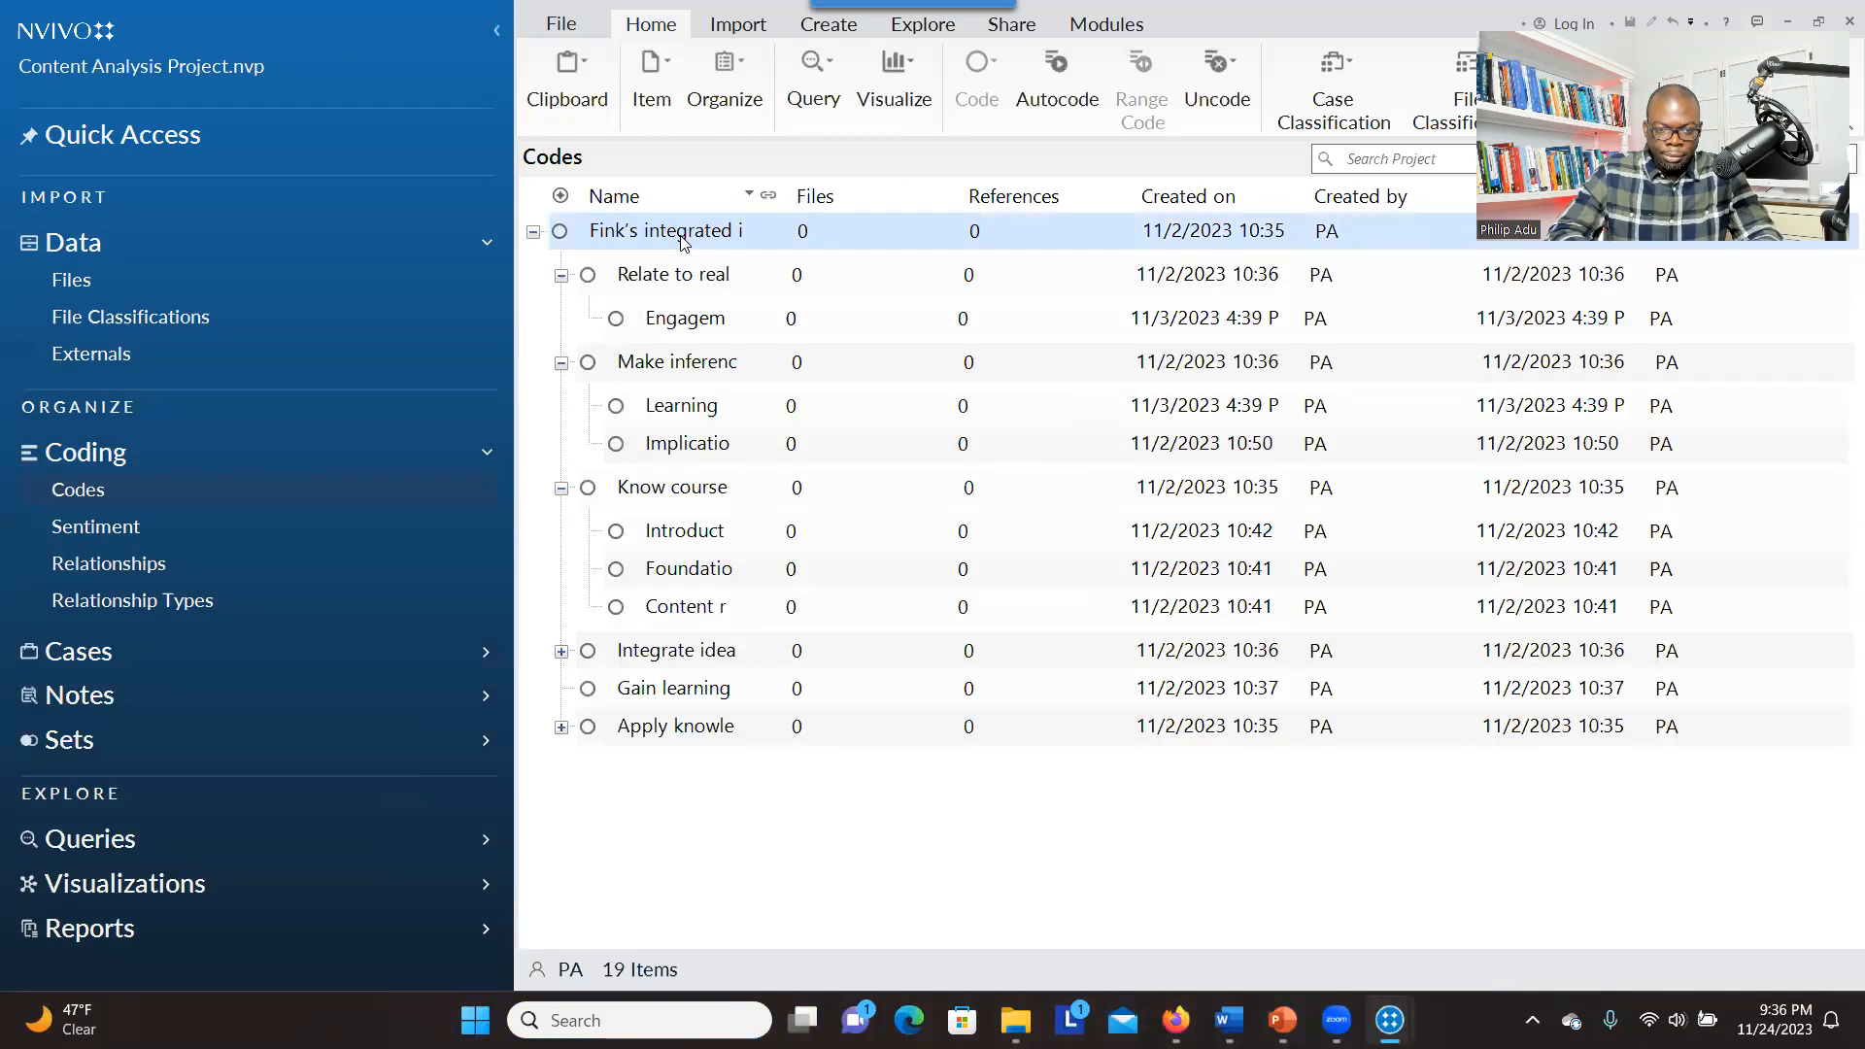
left_click(684, 241)
right_click(684, 242)
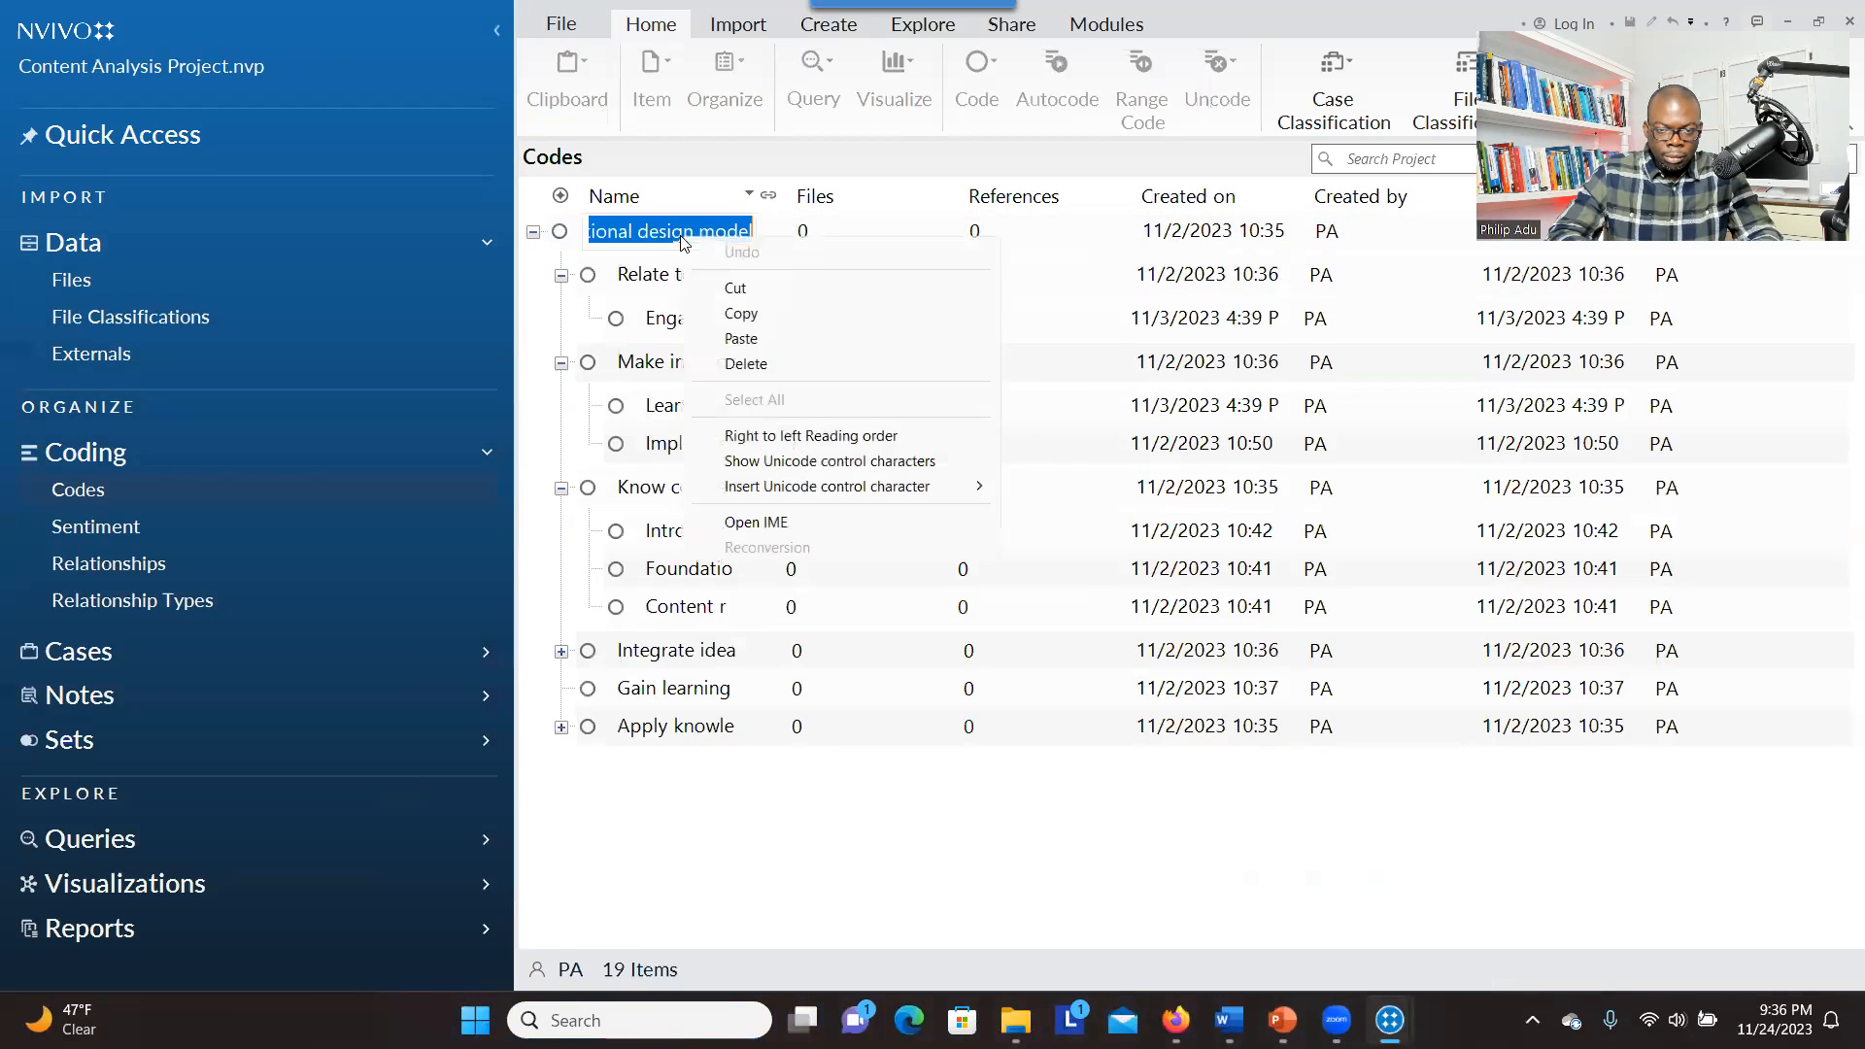
left_click(738, 313)
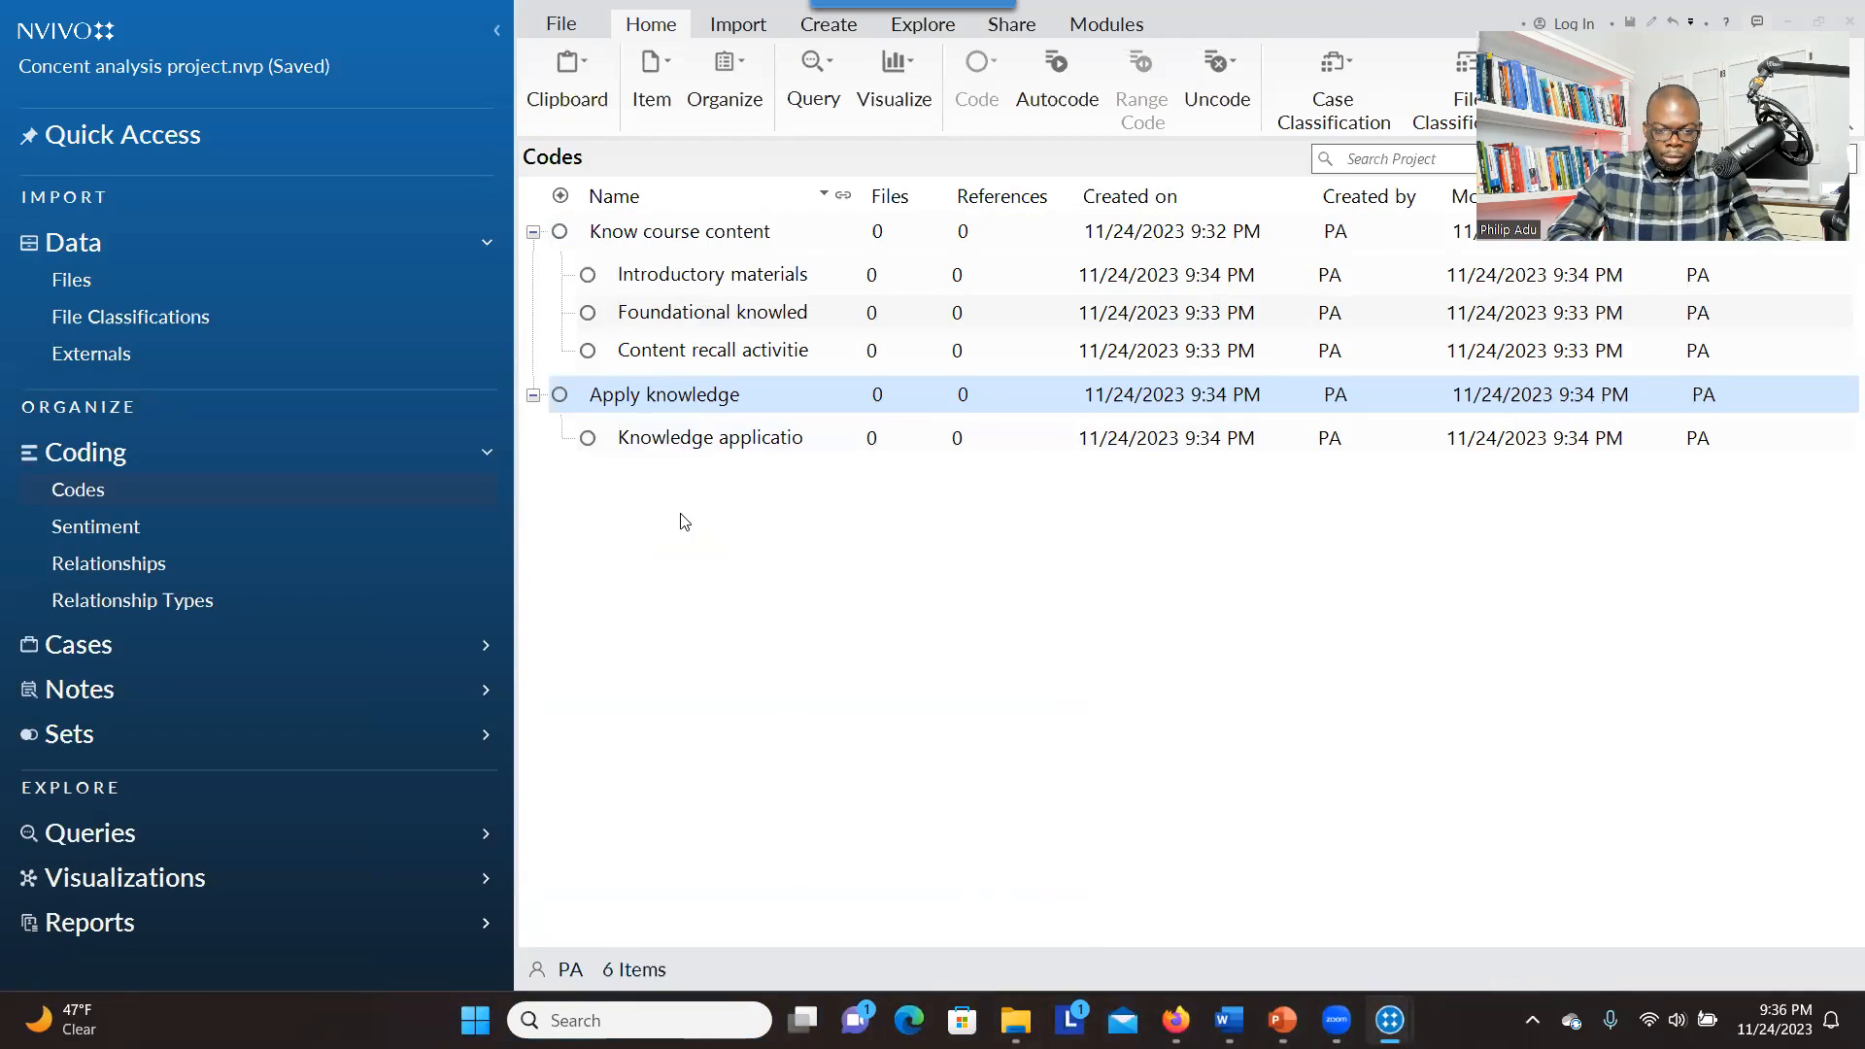
Return to the Concent analysis project and create the top-level code "Fink's integrated instructional design model" with coding aggregated from children
right_click(681, 516)
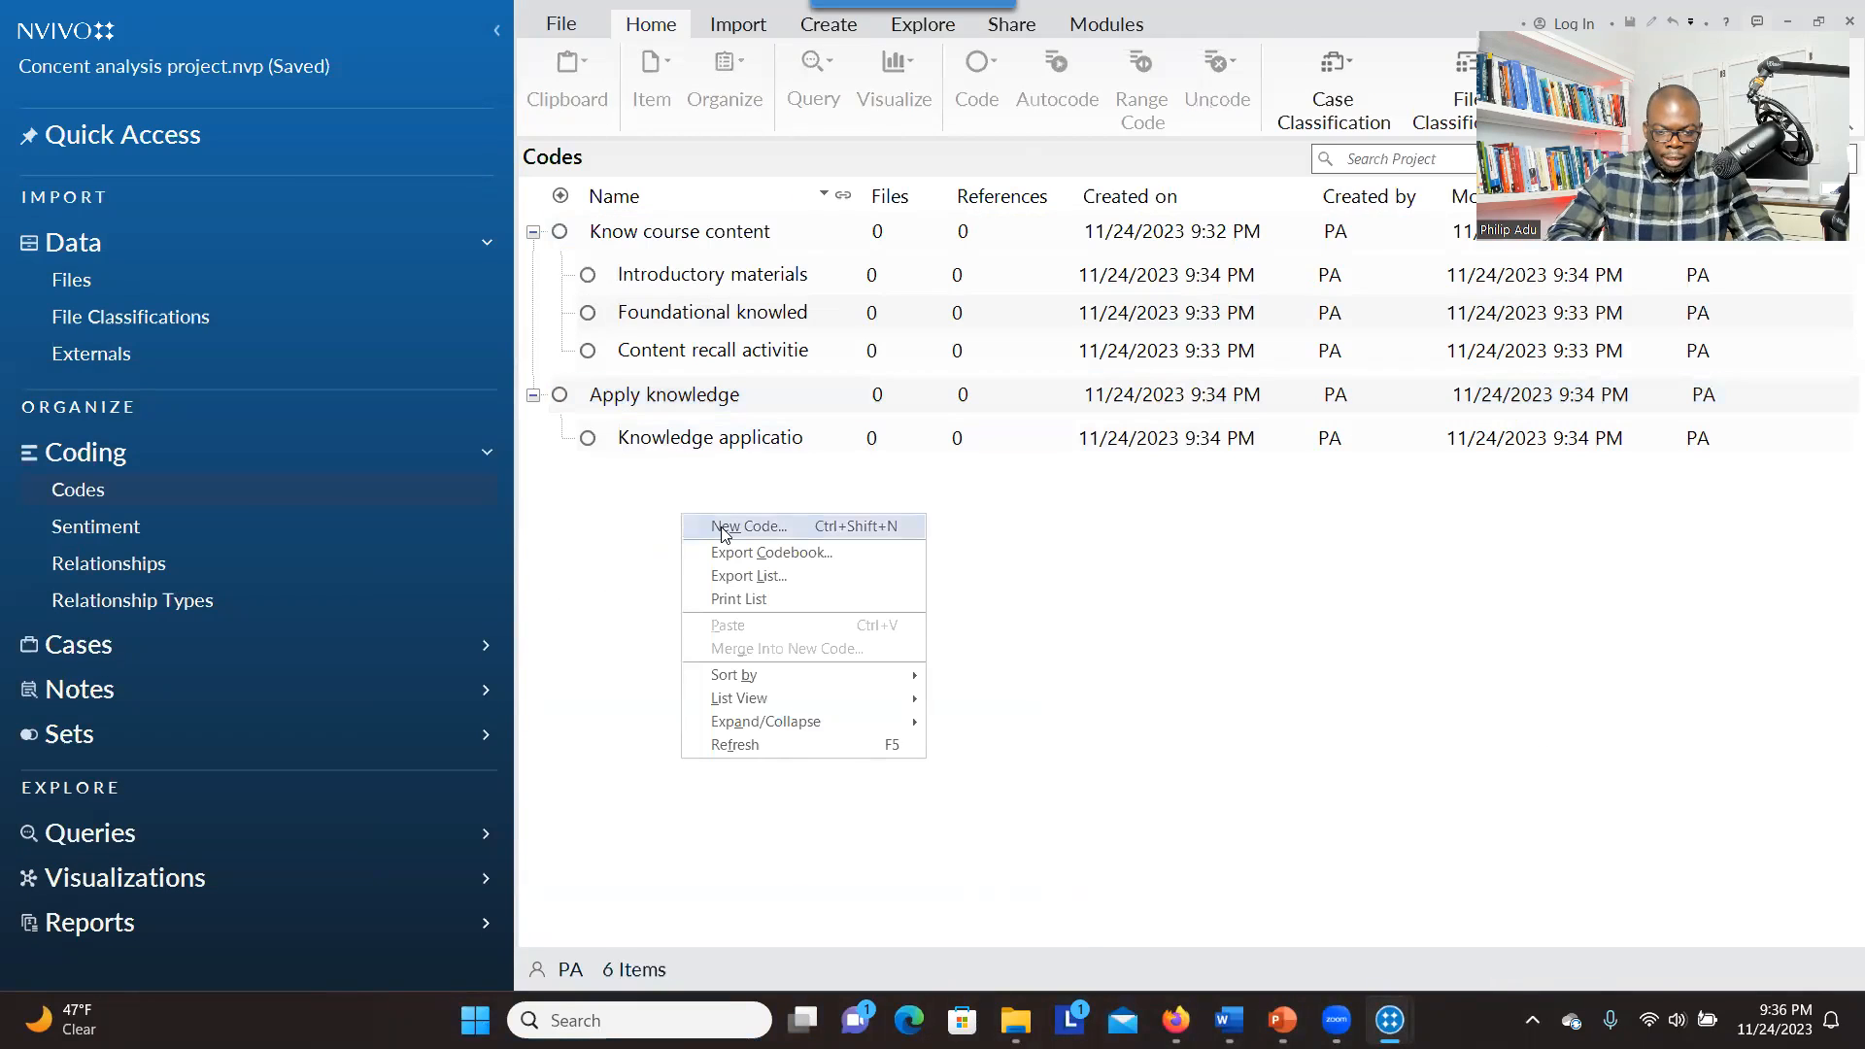
left_click(720, 533)
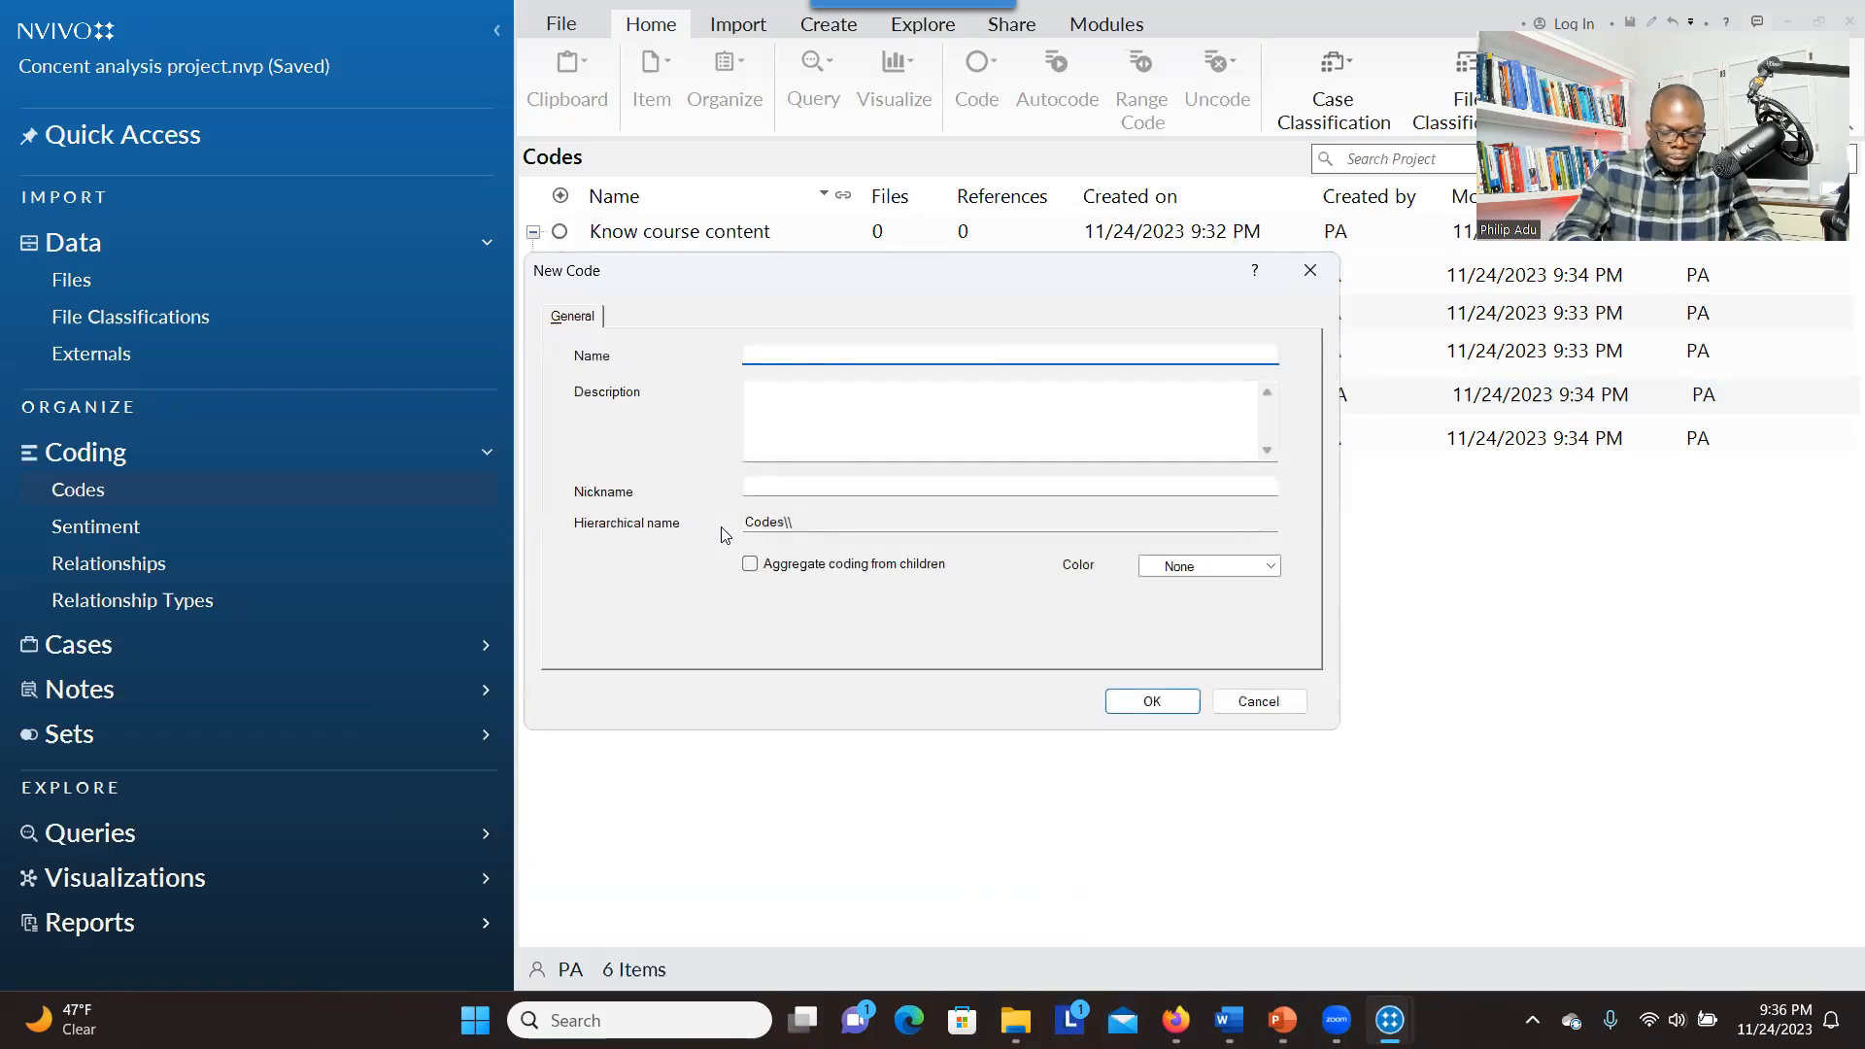
key("ctrl+v")
left_click(750, 564)
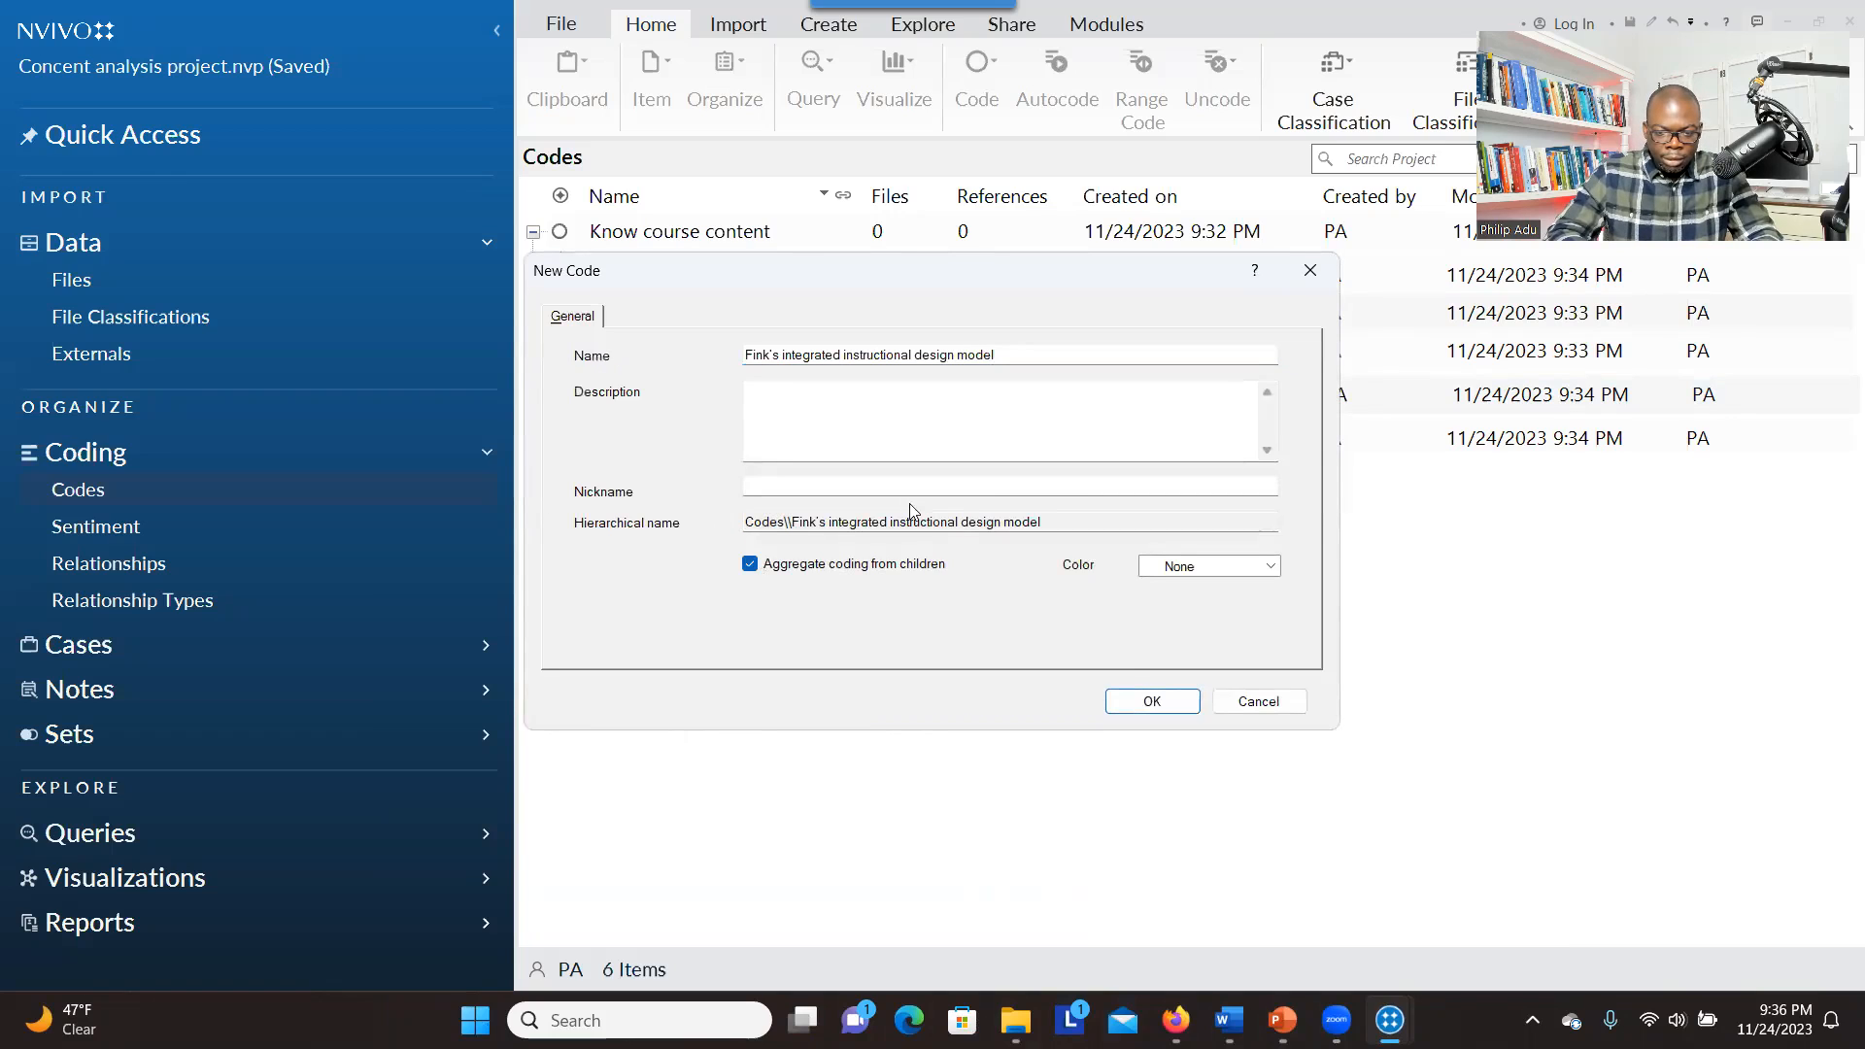
left_click(1127, 697)
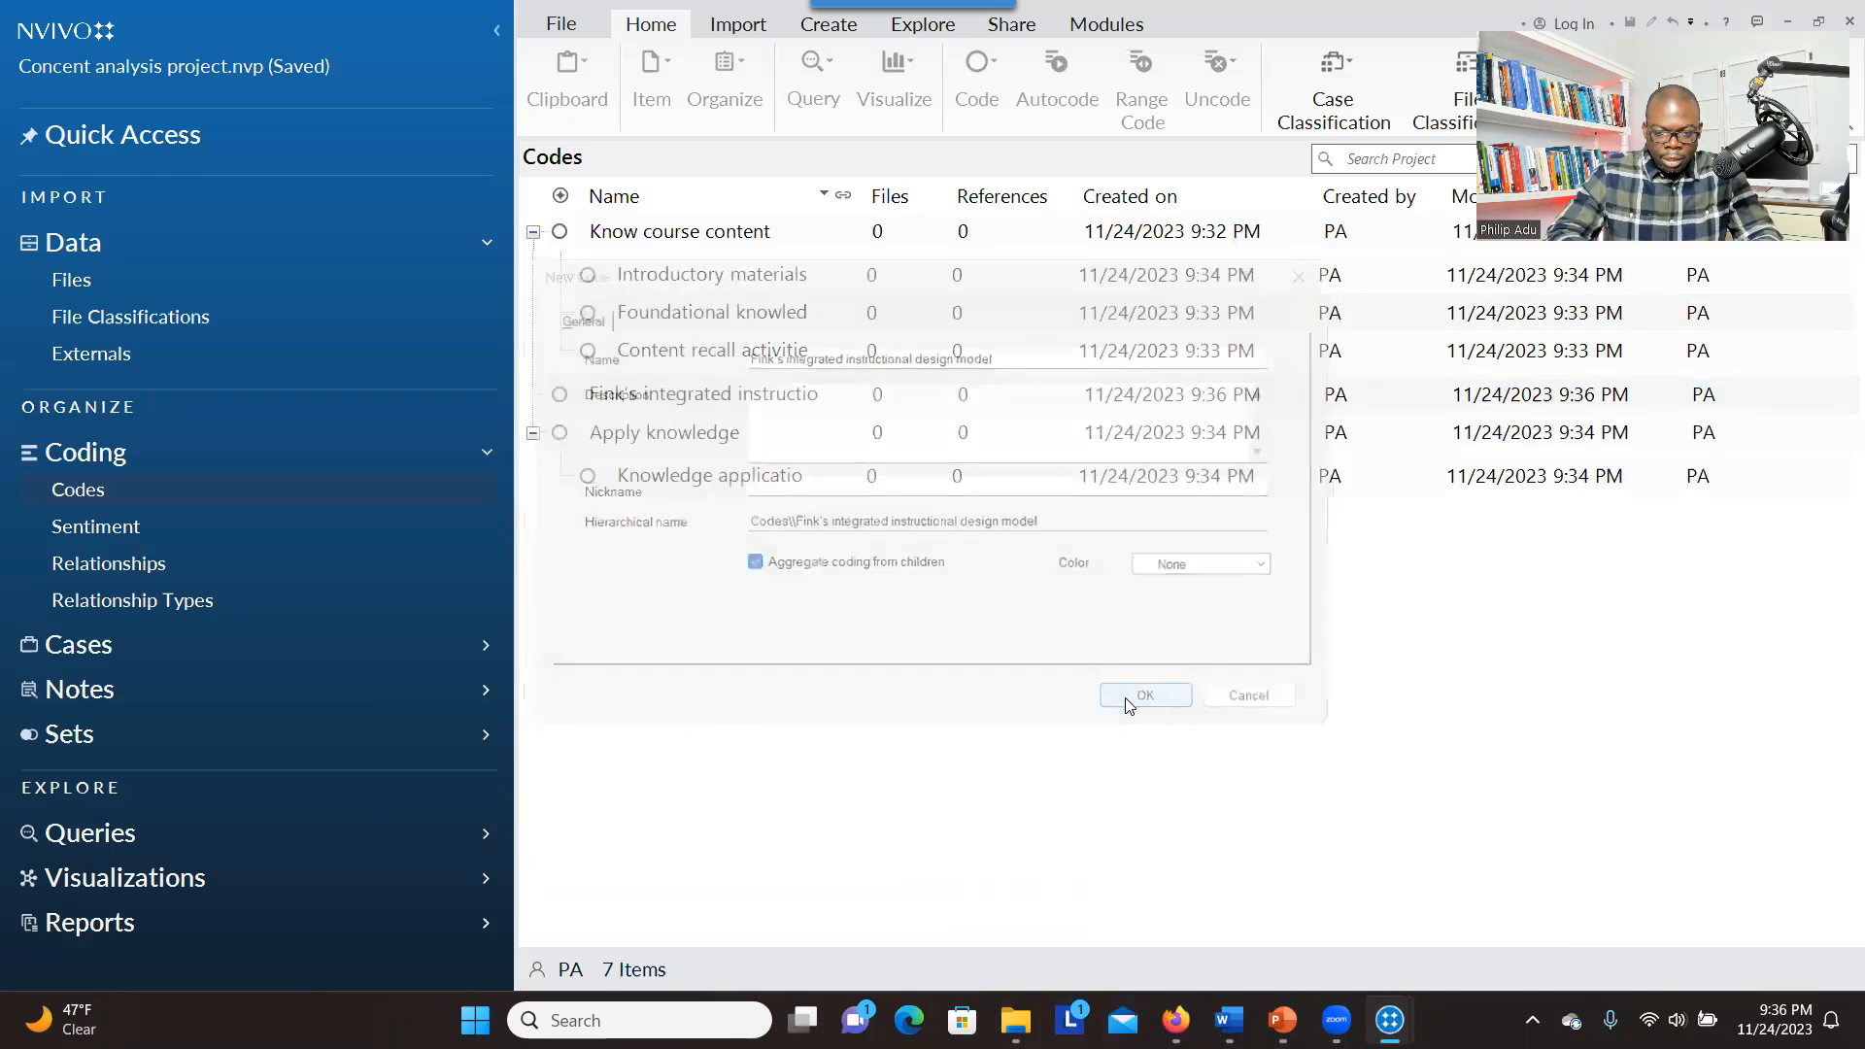
Nest "Apply knowledge" and "Know course content" under the "Fink's integrated instructional design model" code and expand the hierarchy
left_click(533, 233)
left_click(536, 238)
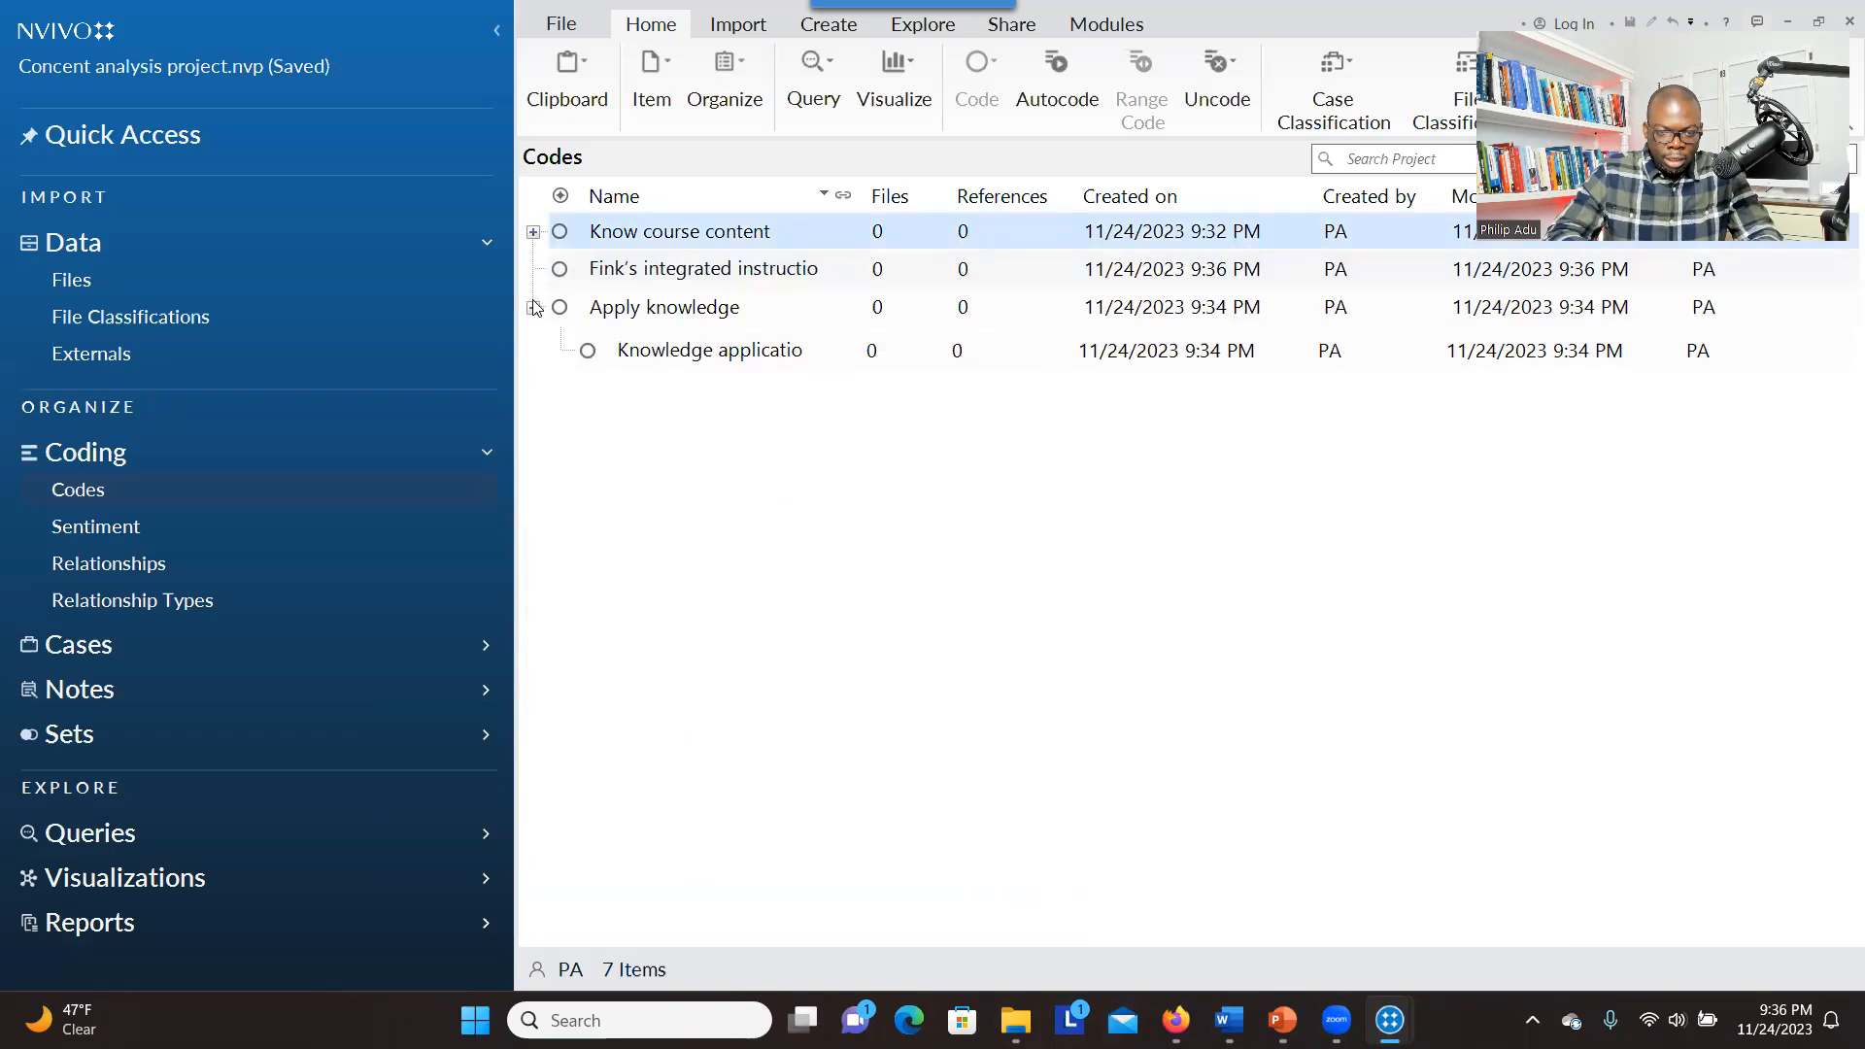
left_click(534, 308)
left_click(568, 308)
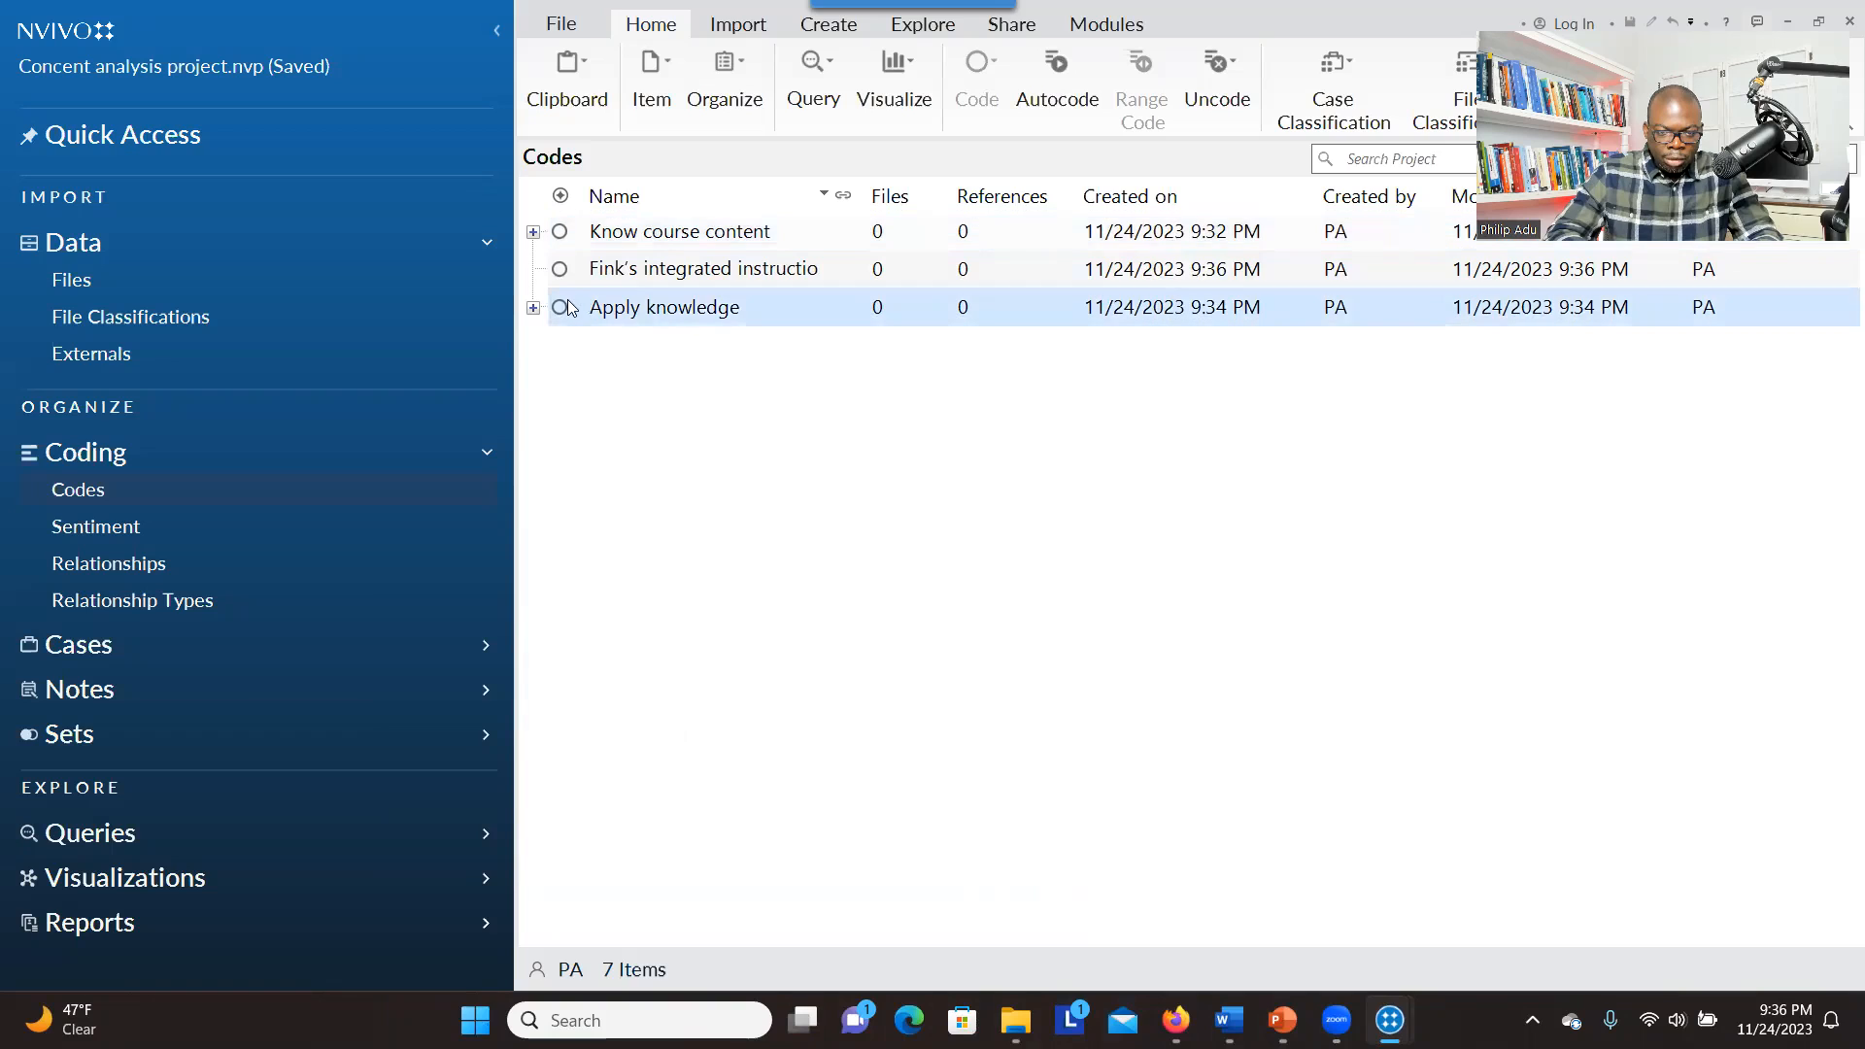
left_click_drag(568, 311, 601, 280)
left_click(567, 233)
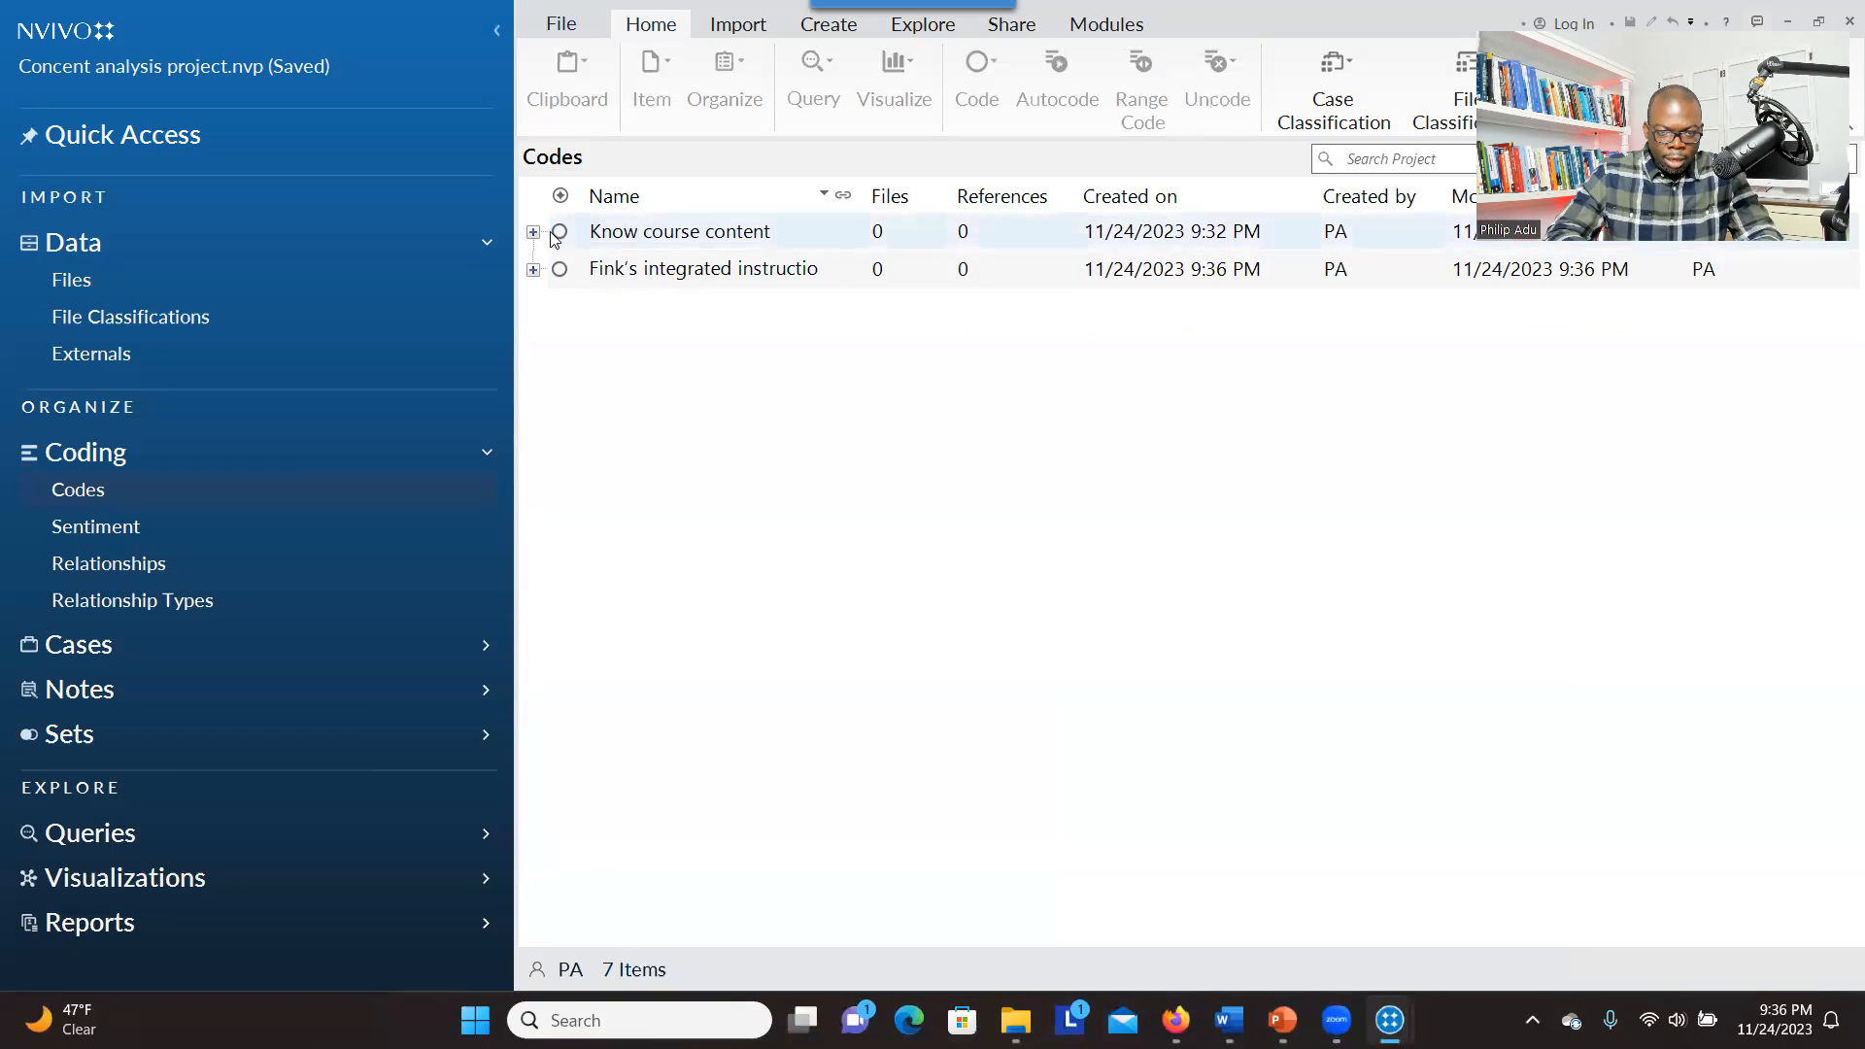
left_click(583, 275, "shift")
left_click_drag(583, 275, 582, 275)
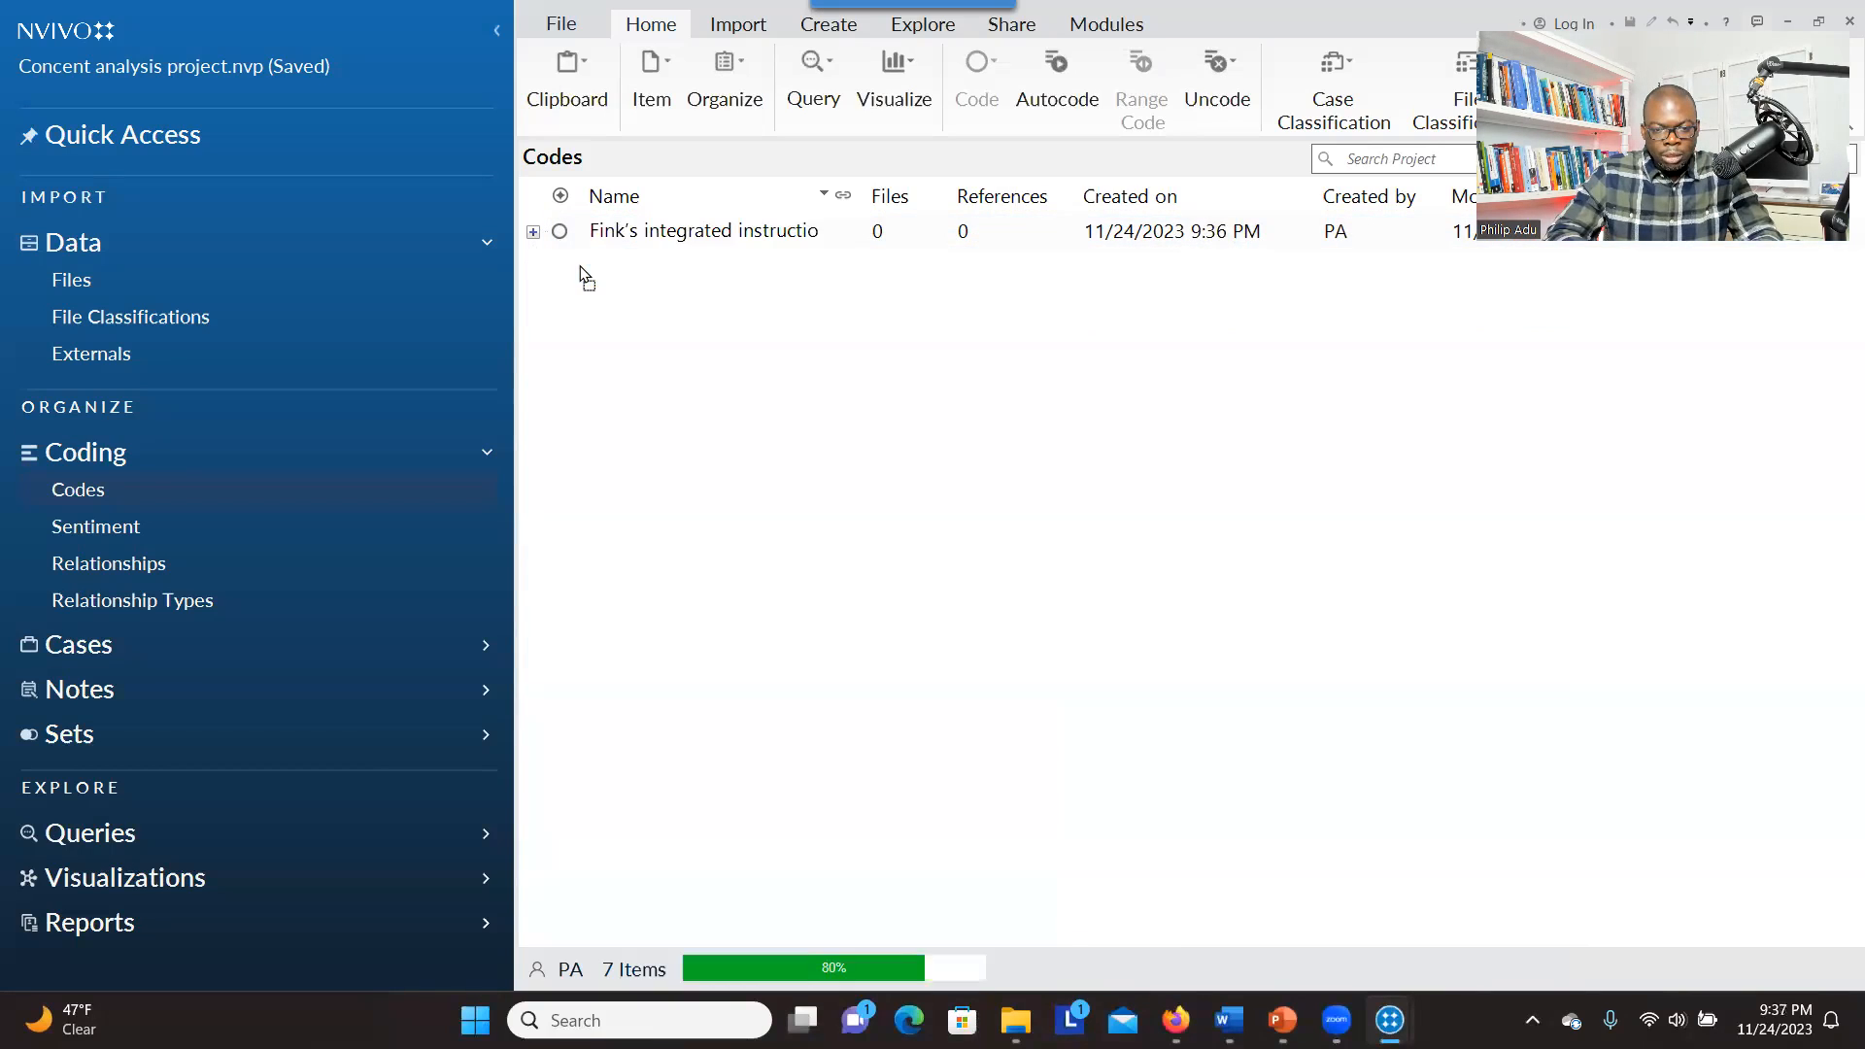
left_click(536, 234)
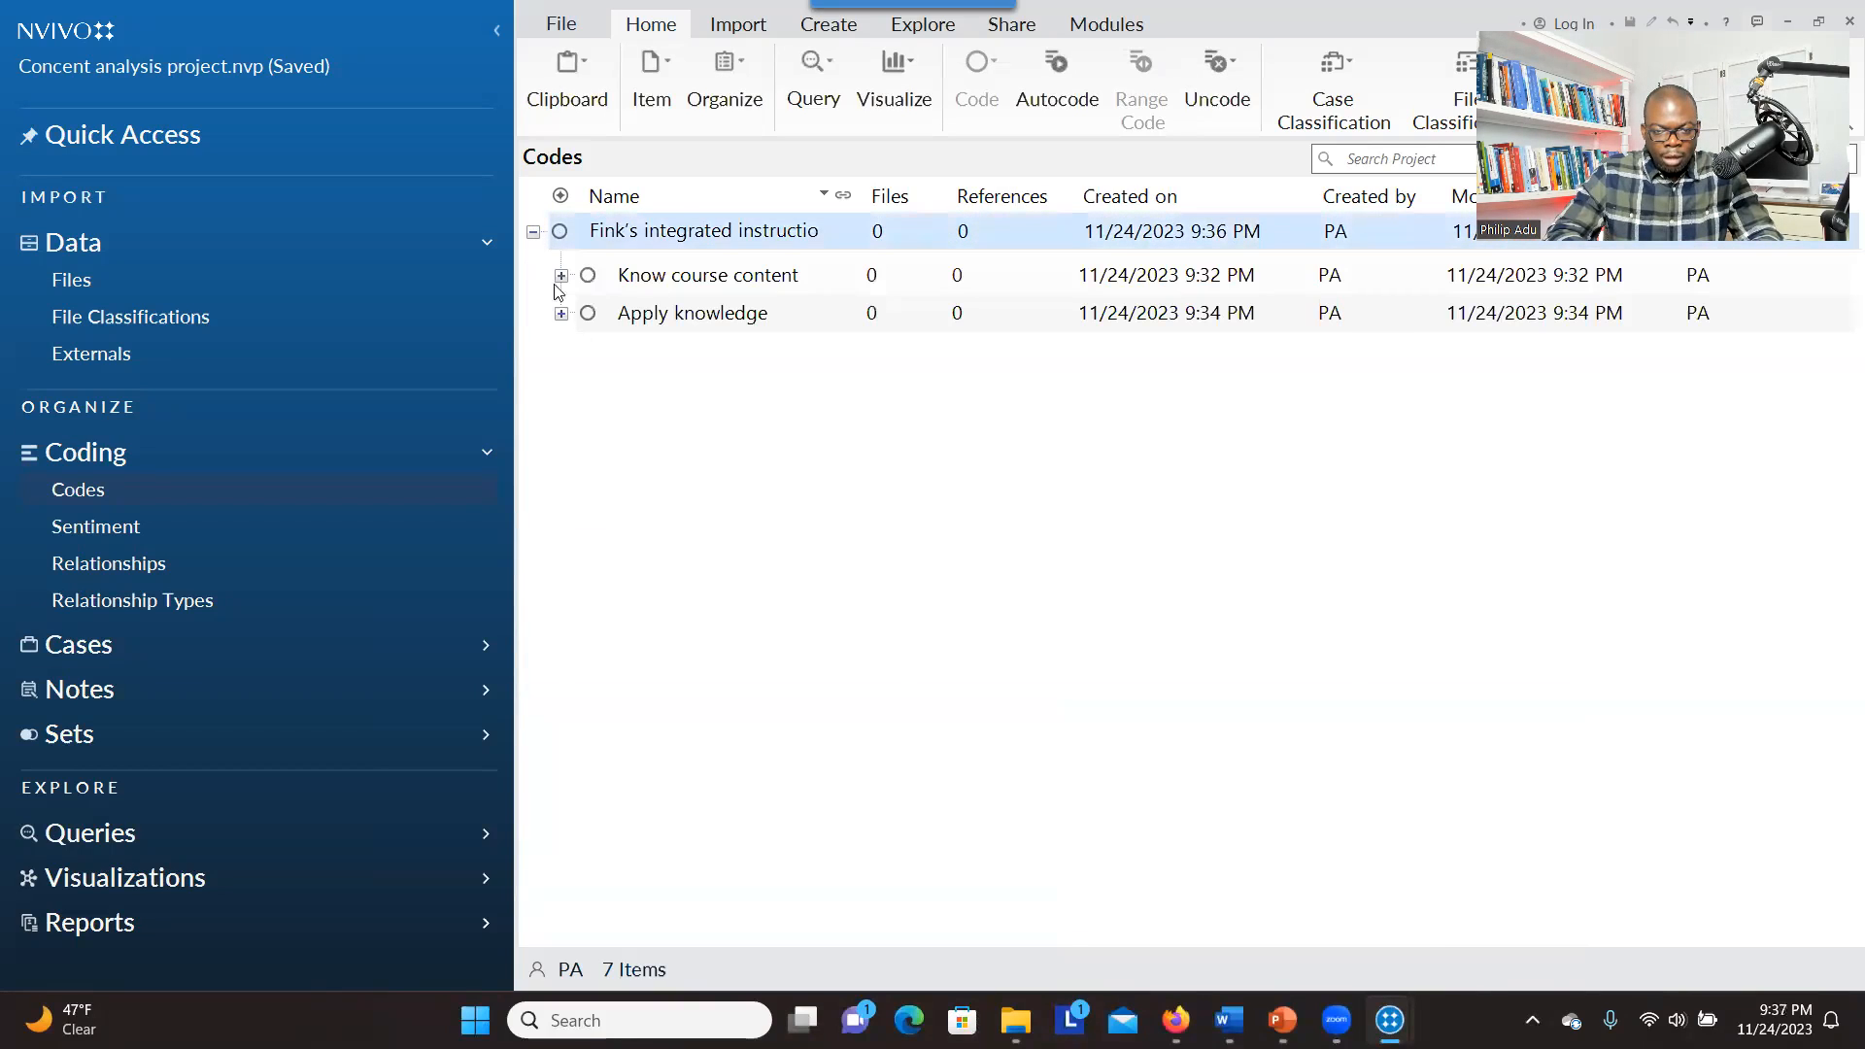
left_click(638, 274)
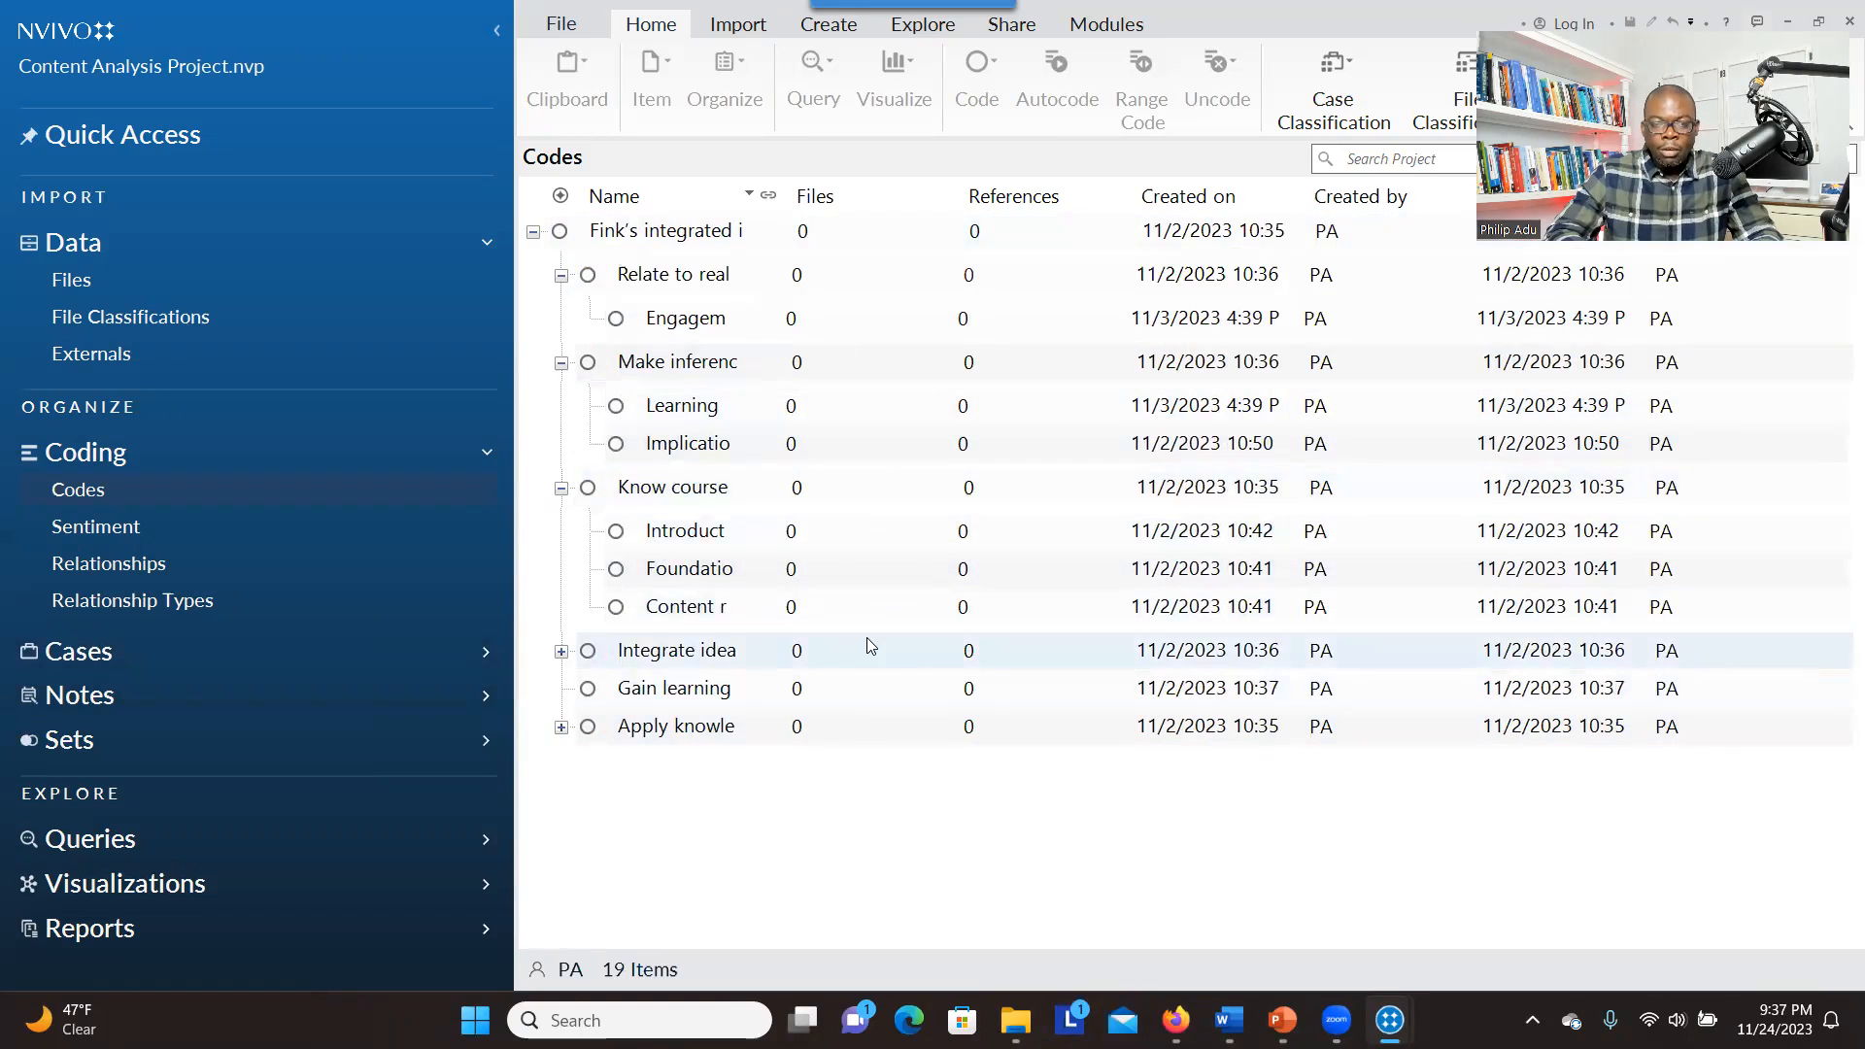
Compare with the complete code structure in the Content Analysis Project window and return to the Concent analysis project
double_click(1275, 22)
left_click(1319, 202)
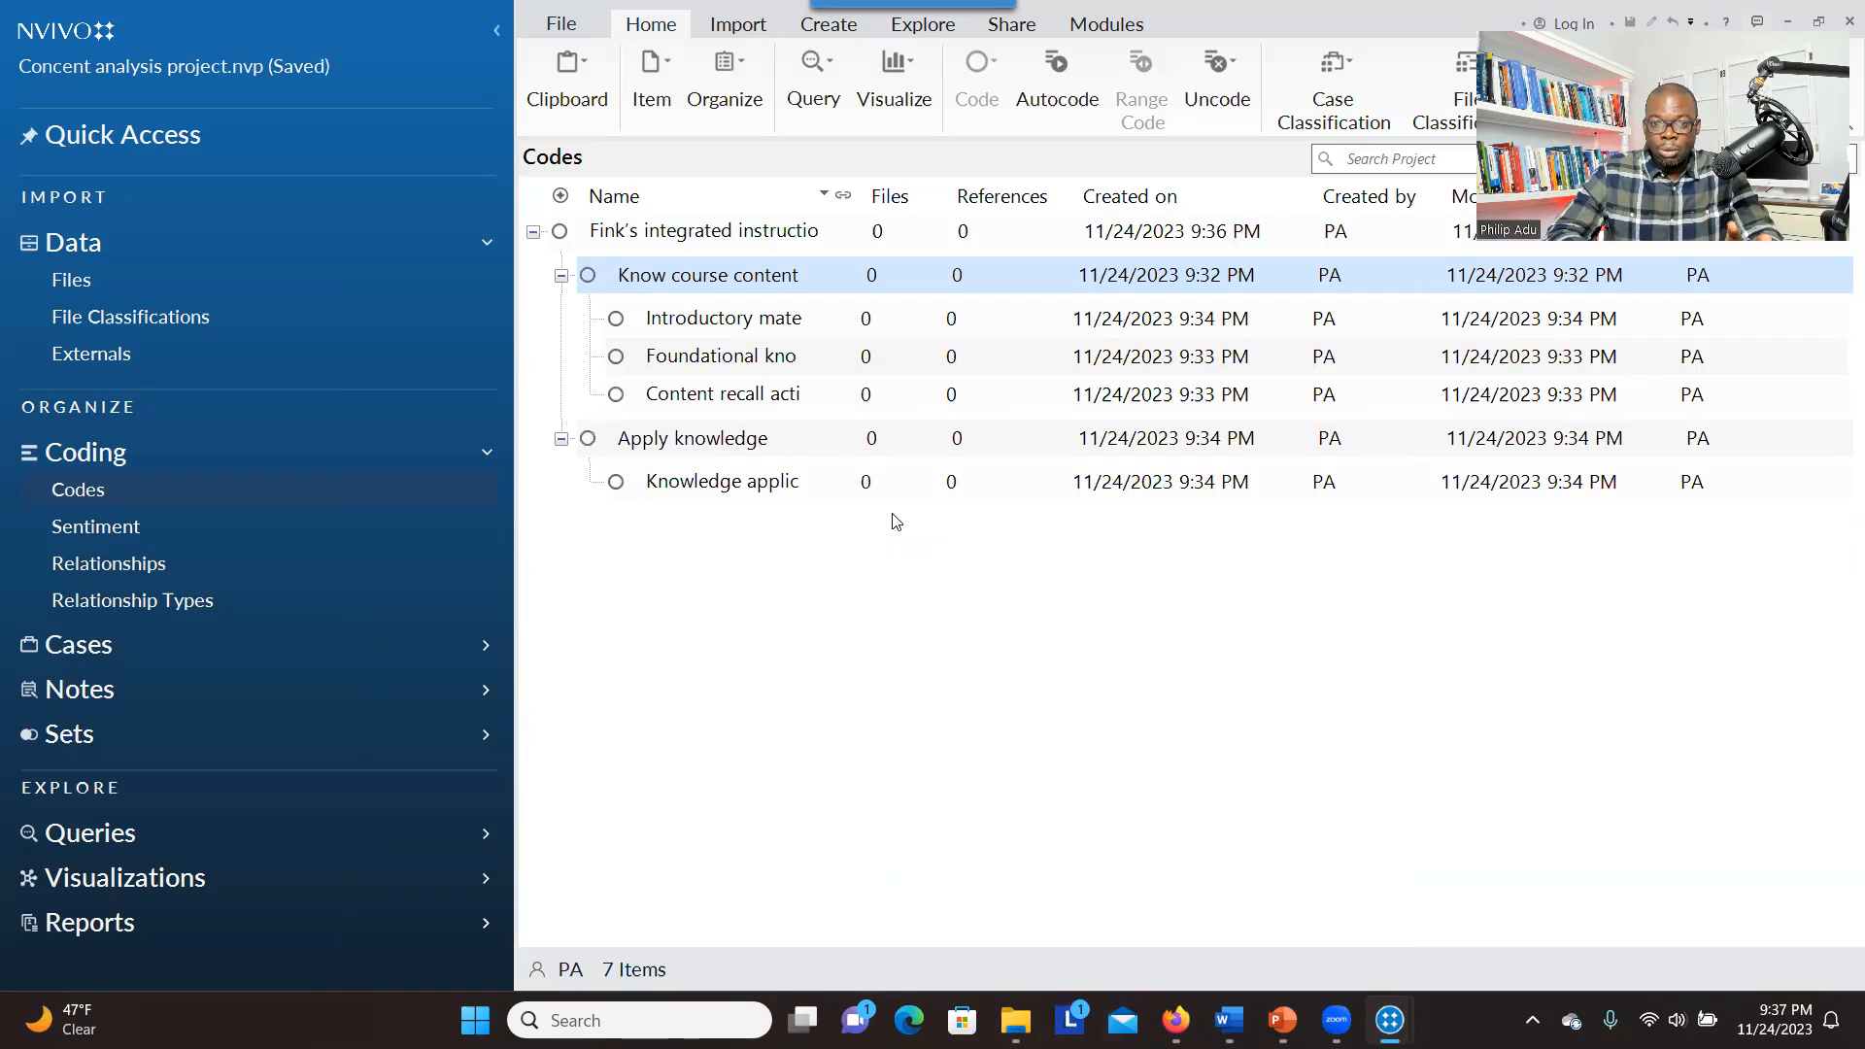
Show the project's files and select the syllabus document "Analyzing Document (Syllabus) using Content Analysis"
left_click(197, 293)
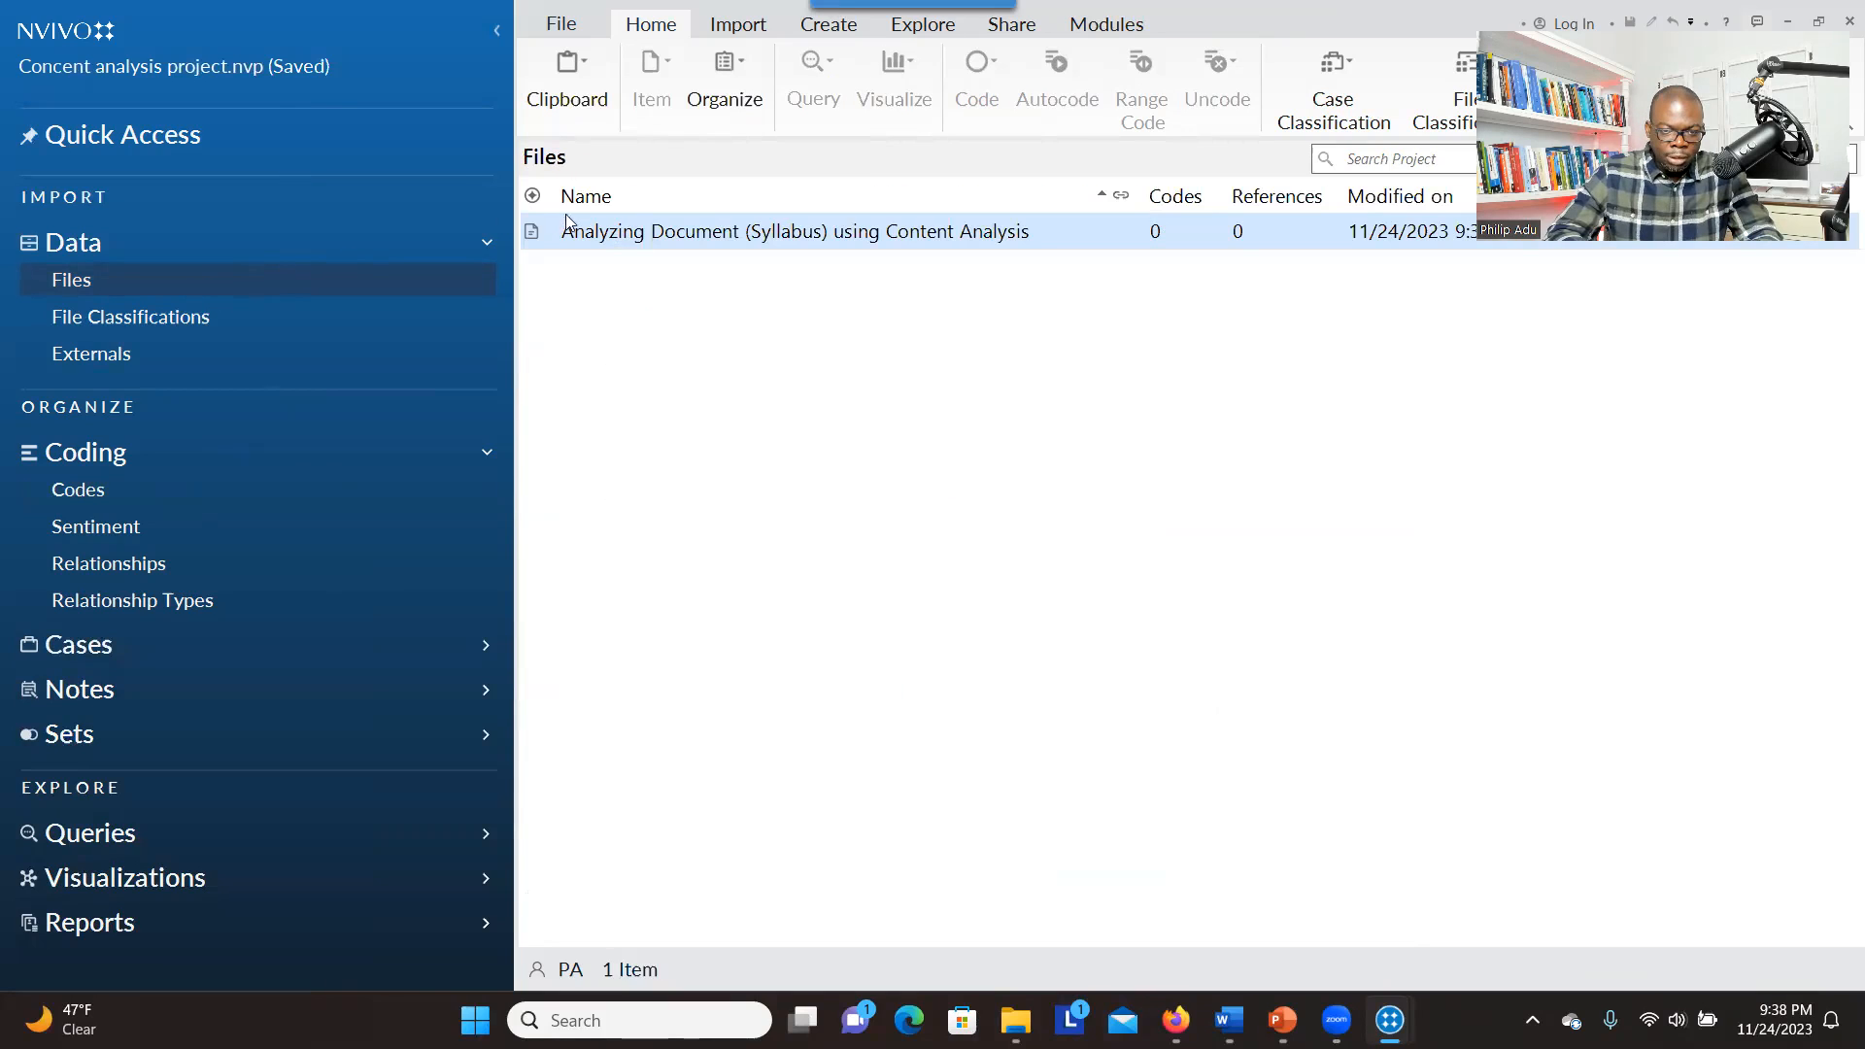
left_click(632, 239)
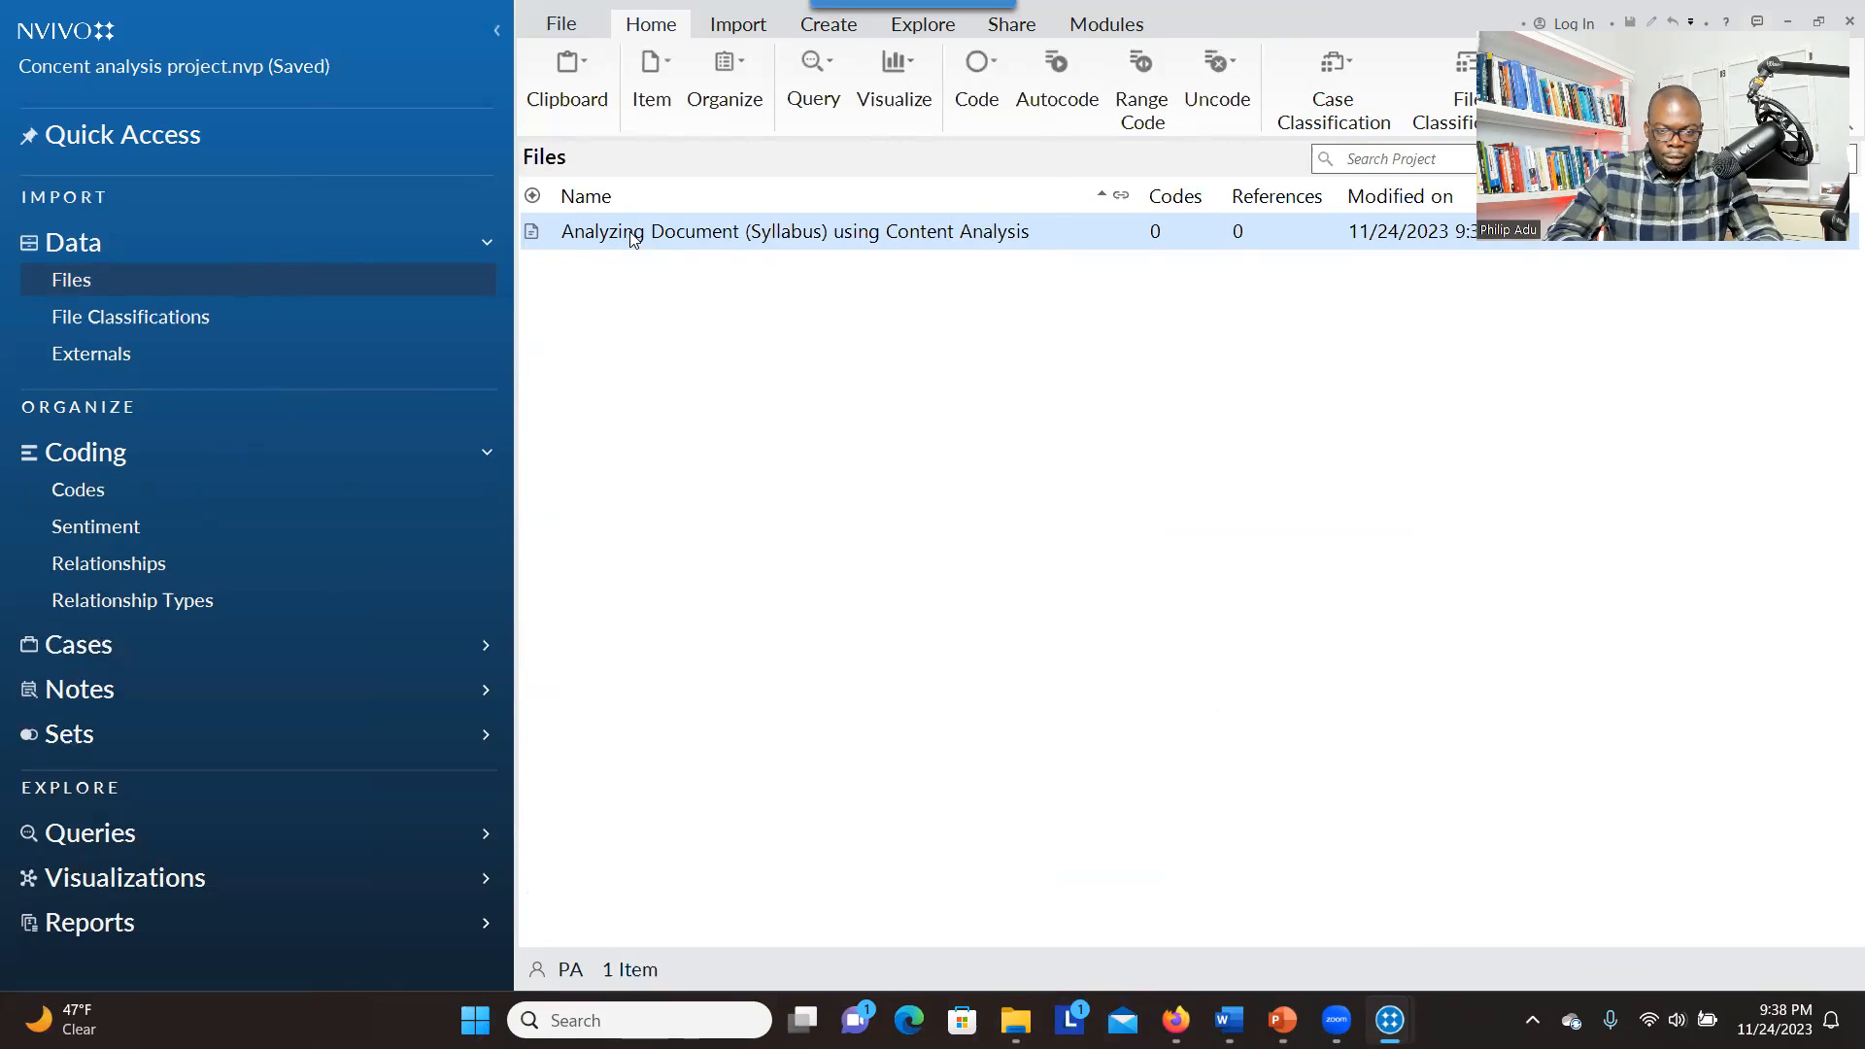
Open the syllabus document alongside the project's code hierarchy
double_click(742, 233)
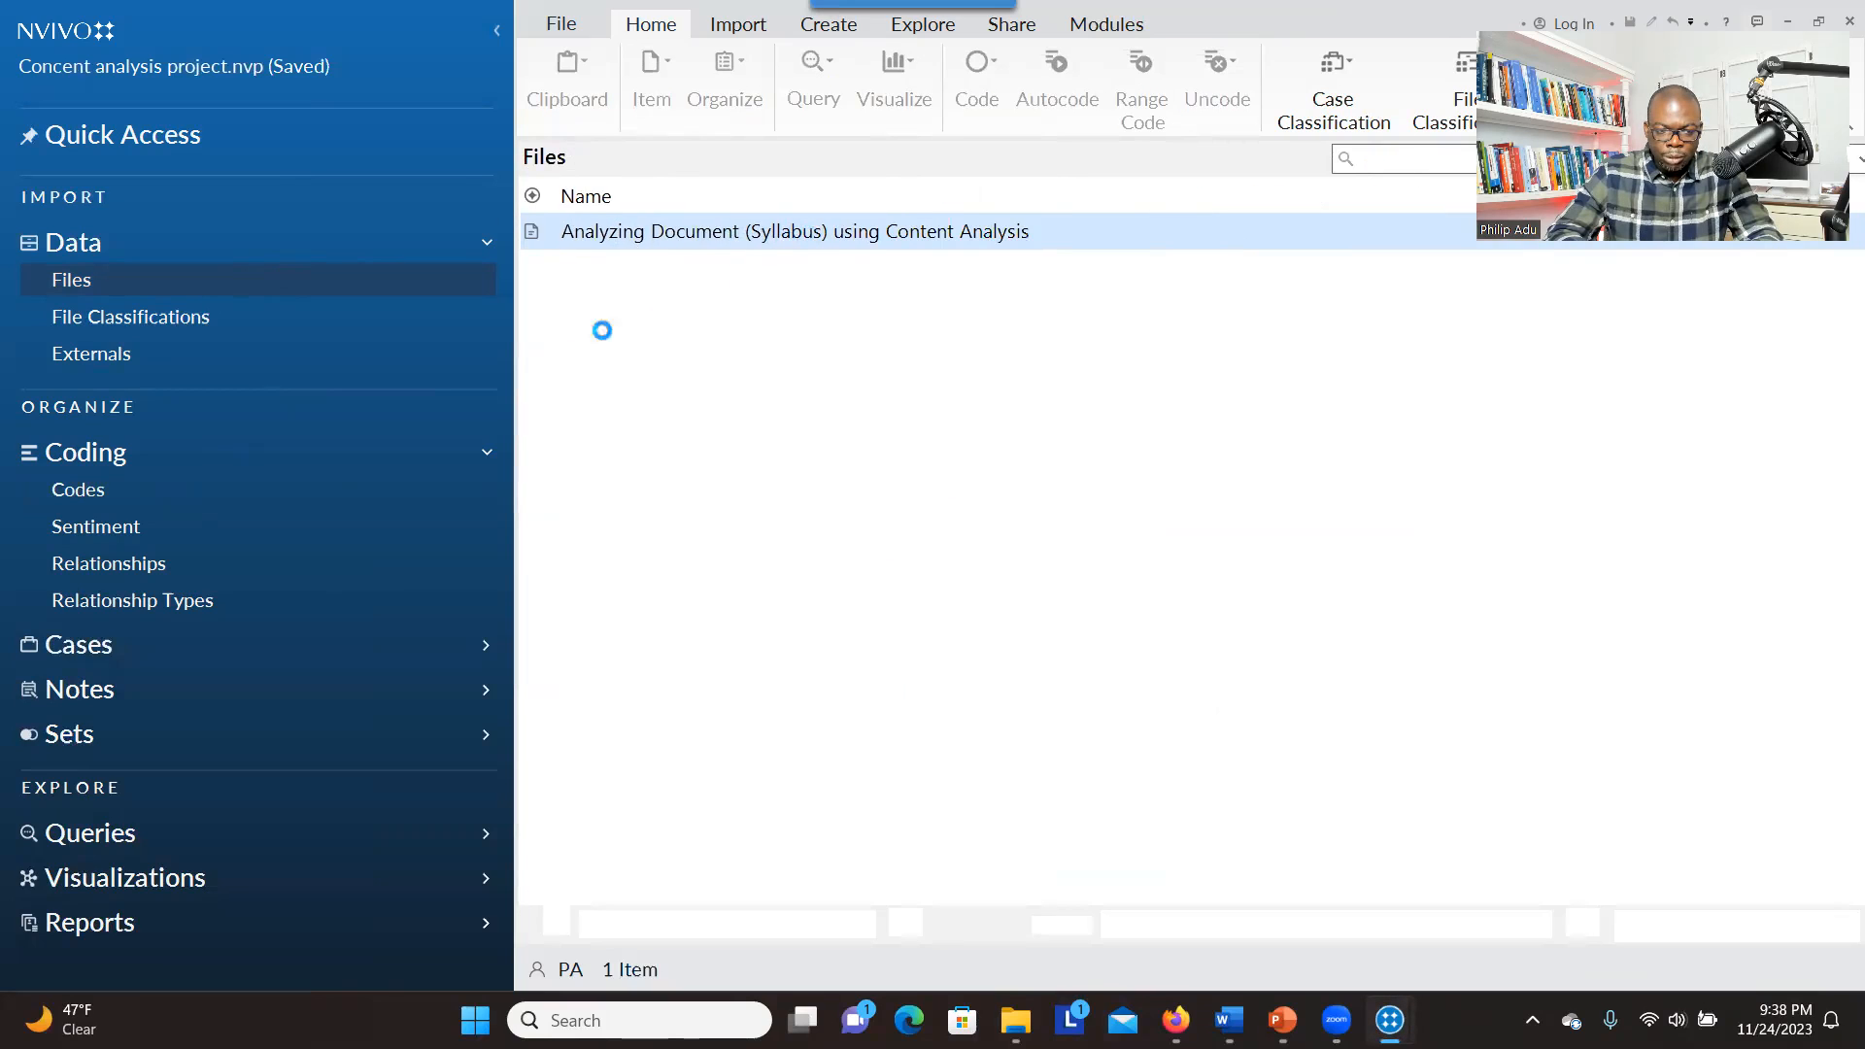
left_click(134, 491)
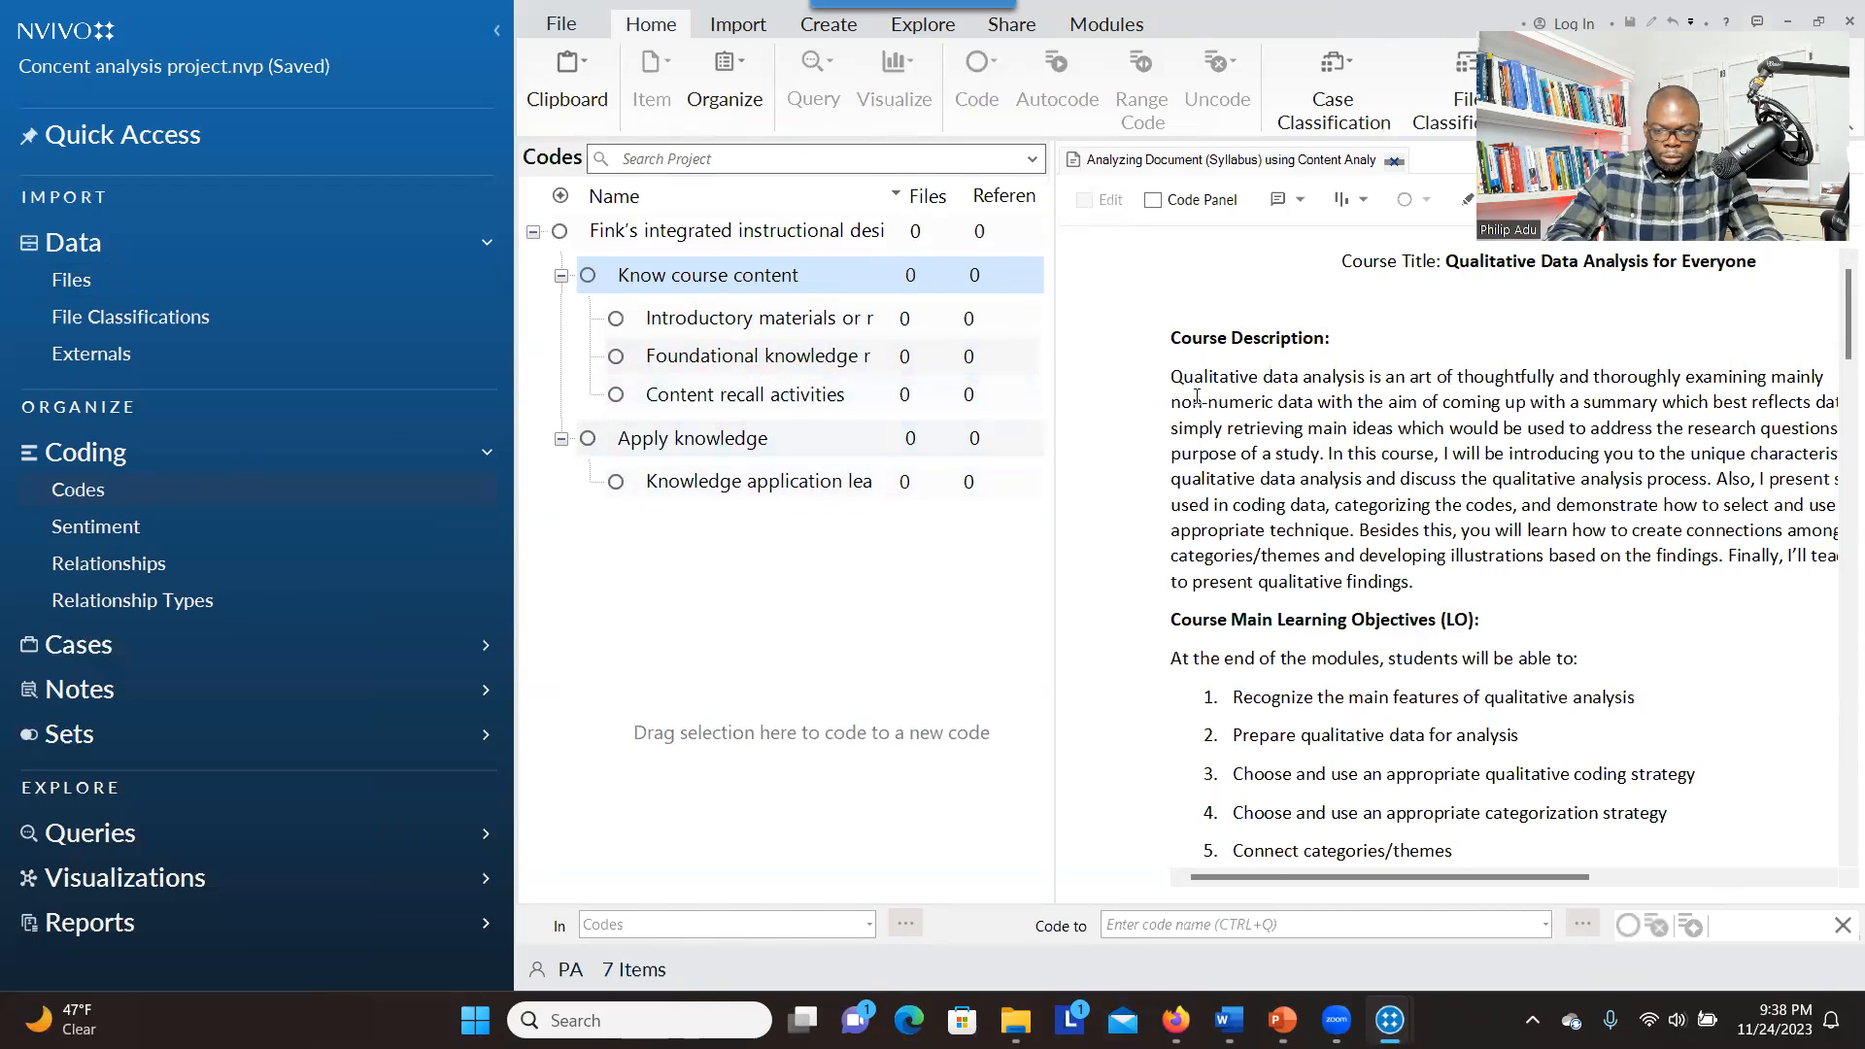
left_click(1262, 401)
left_click(1289, 402)
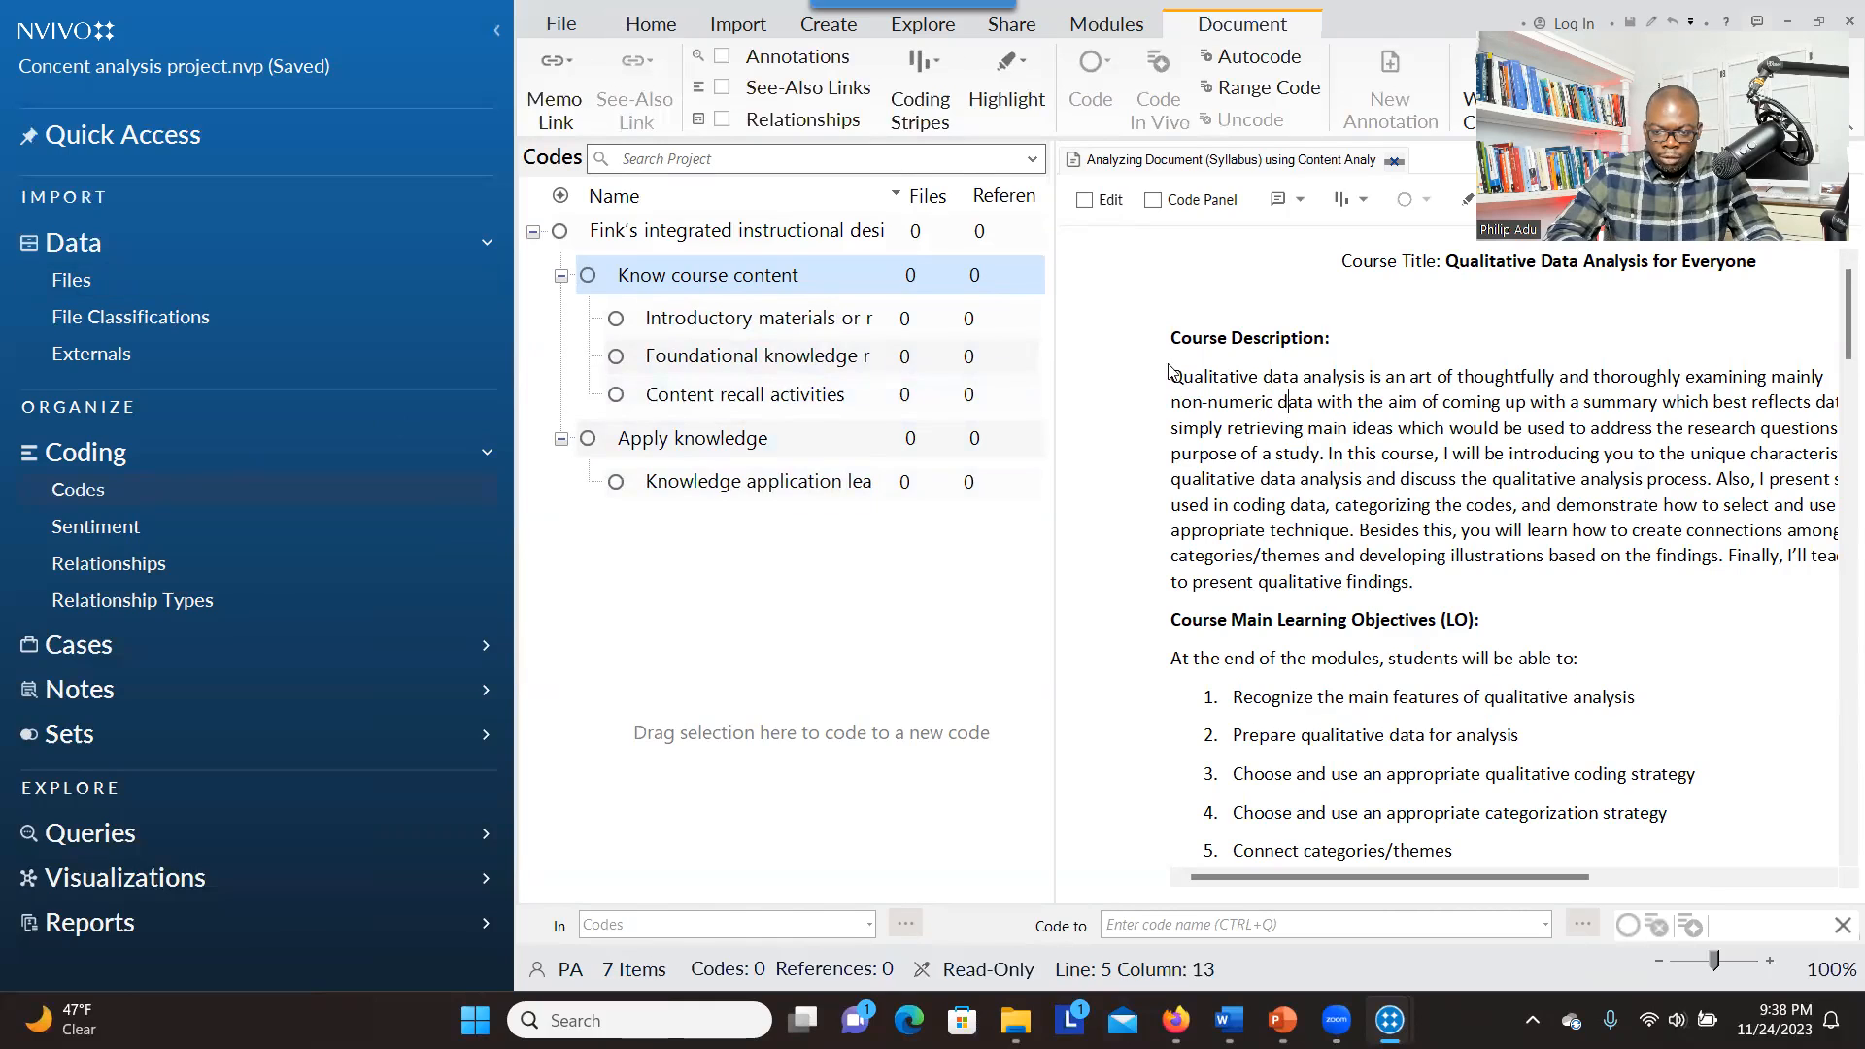
Code the opening of the Course Description at "Introductory materials or resources" and its passage on coding data and categorizing at "Content recall activities"
left_click_drag(1170, 376, 771, 322)
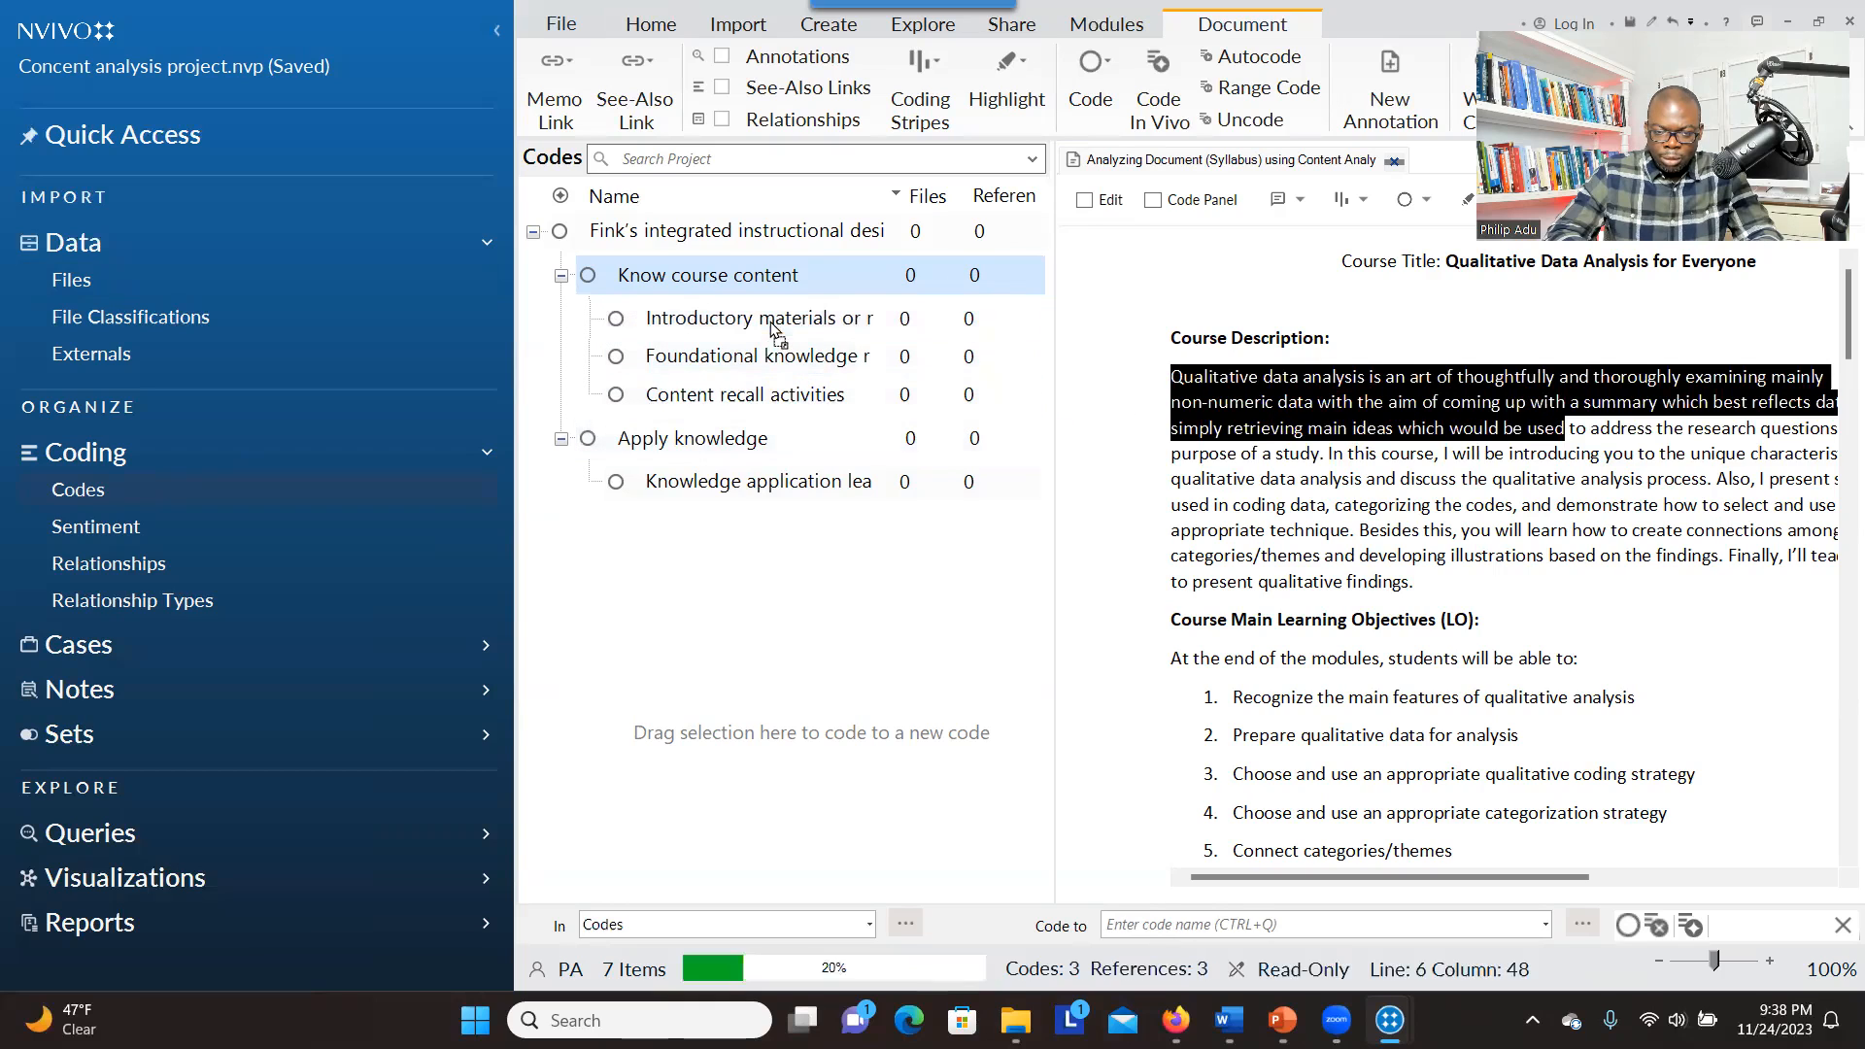
left_click_drag(1171, 504, 1171, 581)
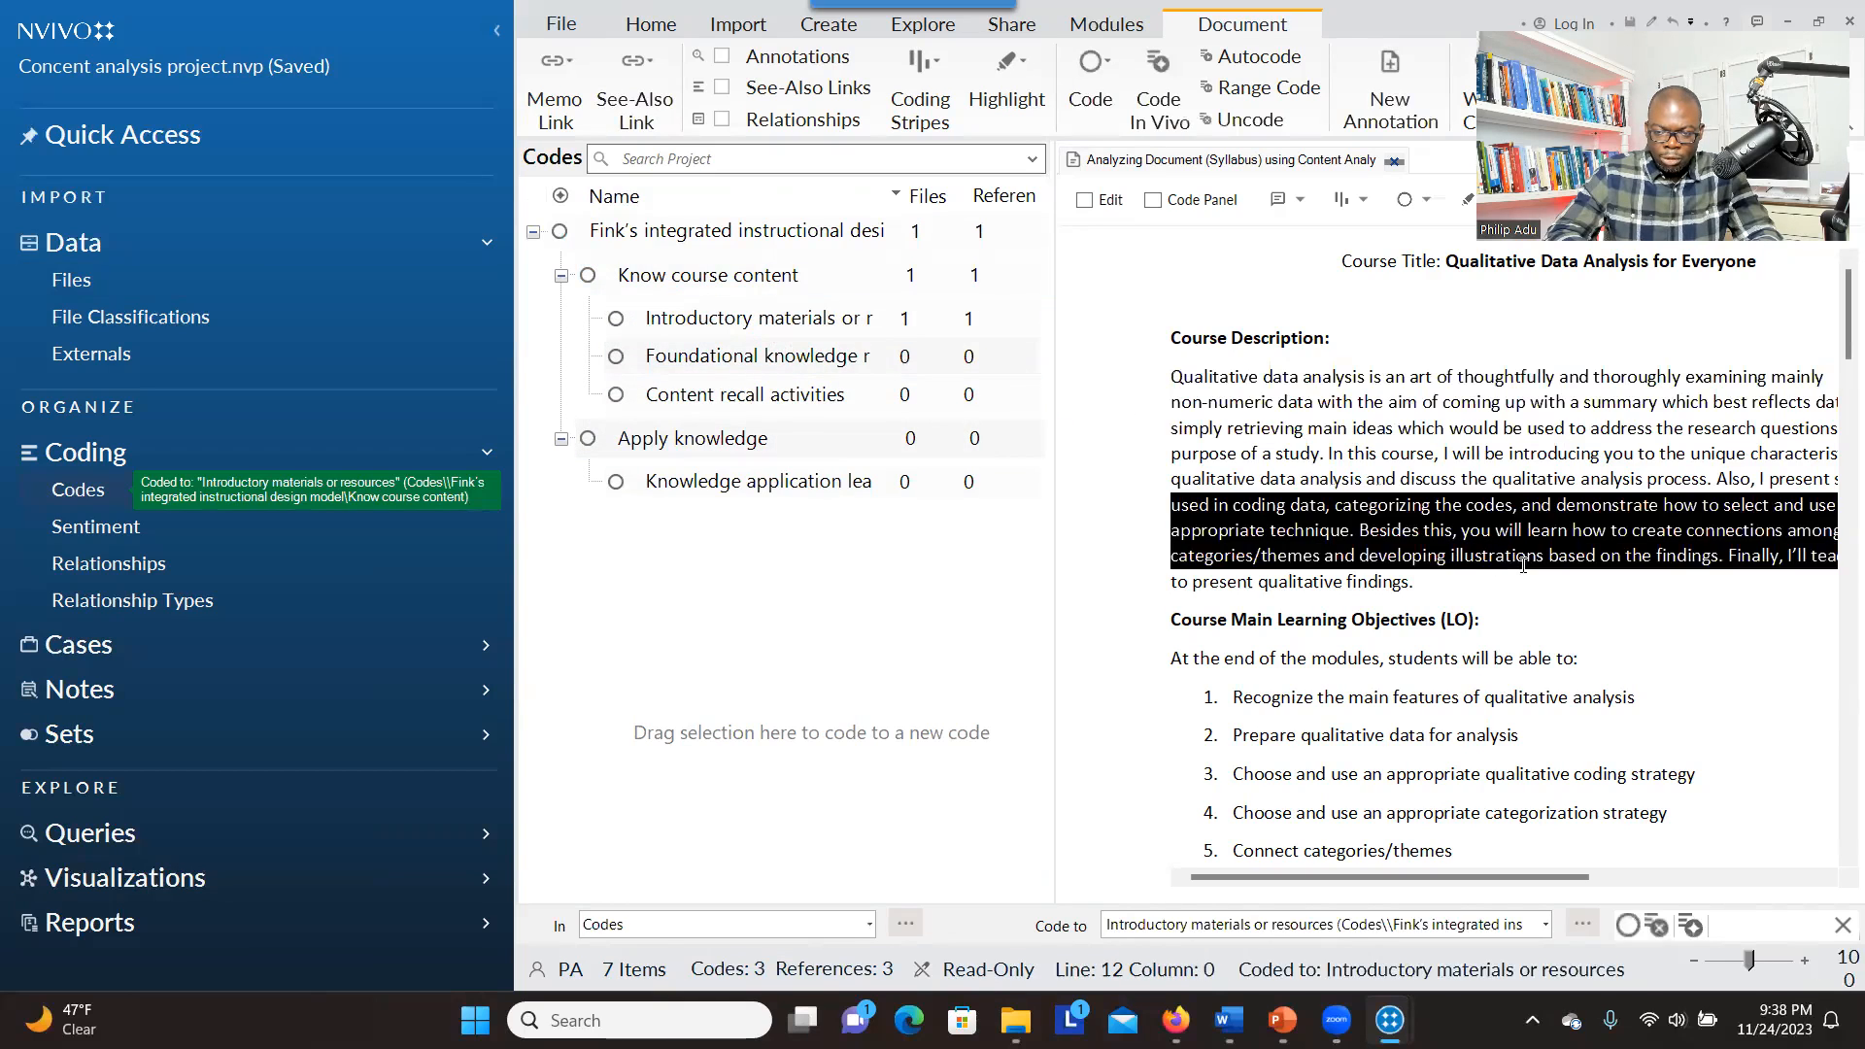
left_click_drag(1432, 525, 761, 400)
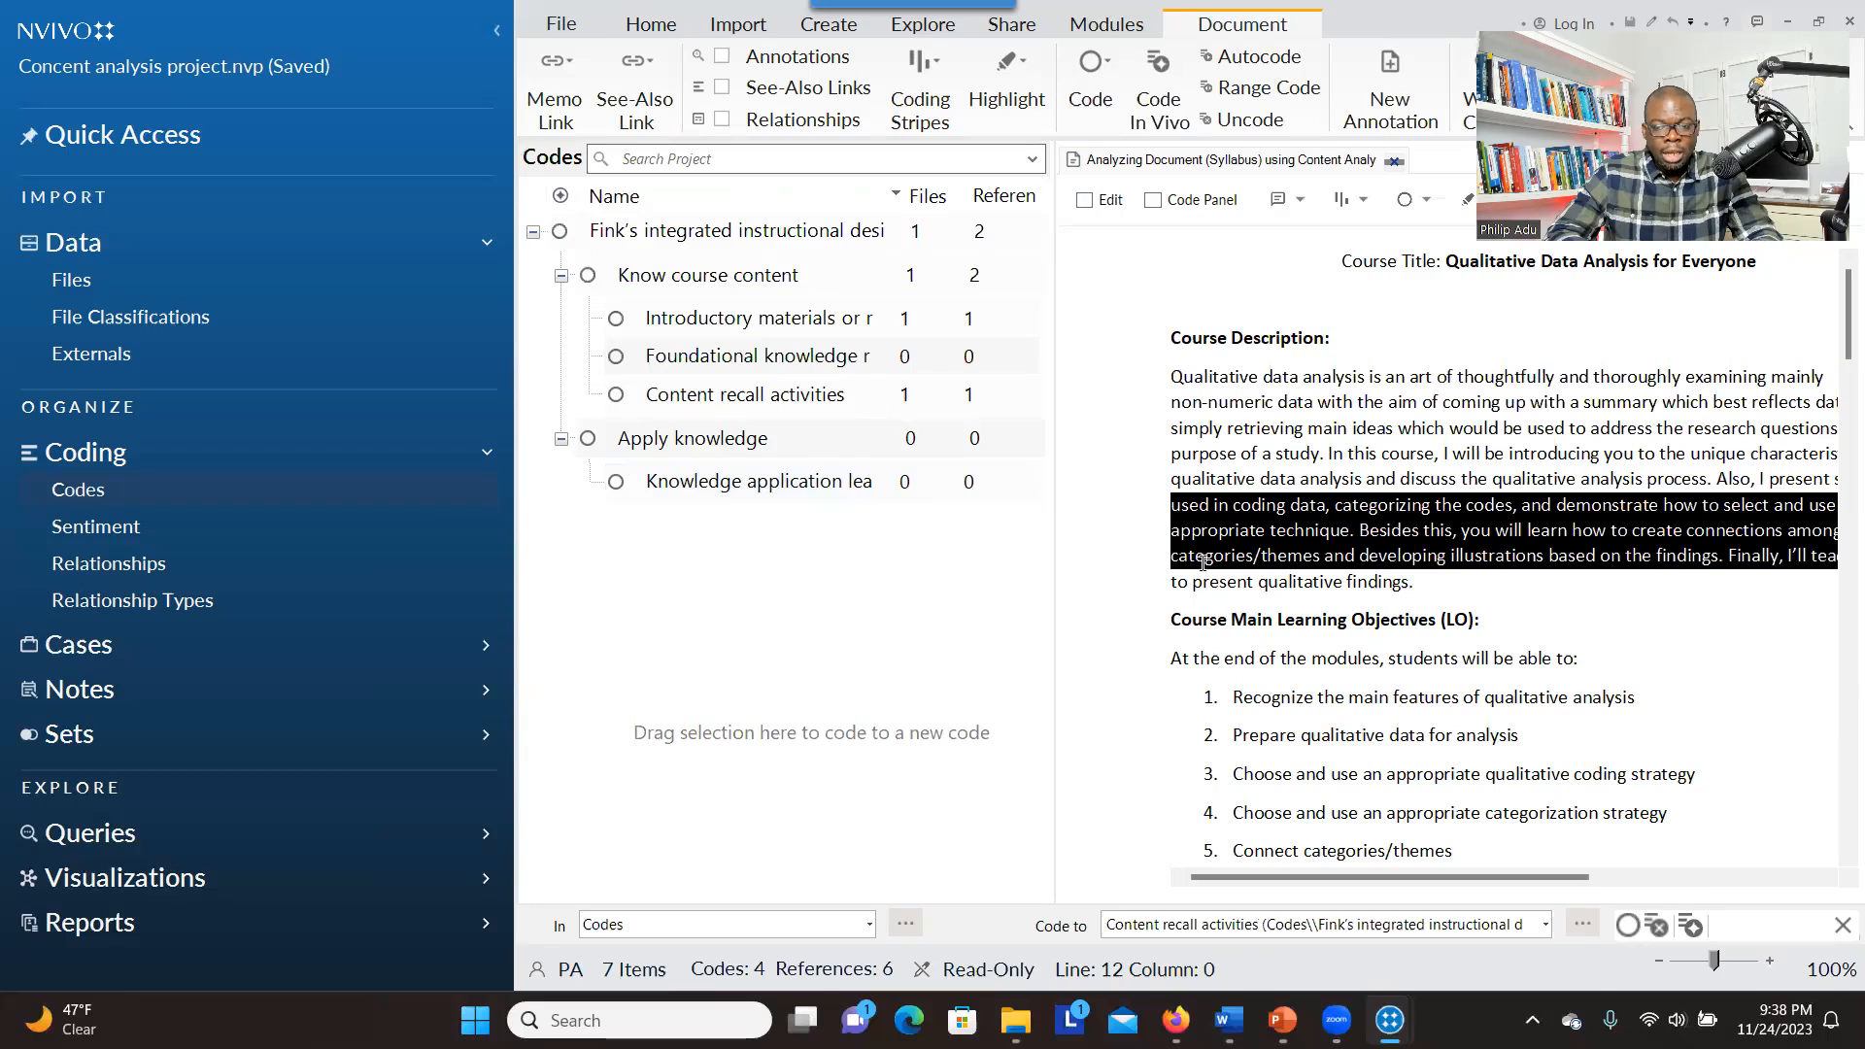
Create the code "Practical learning activities" under "Apply knowledge" with coding aggregated from children, and code the first learning objective at it
left_click_drag(1254, 699, 1350, 704)
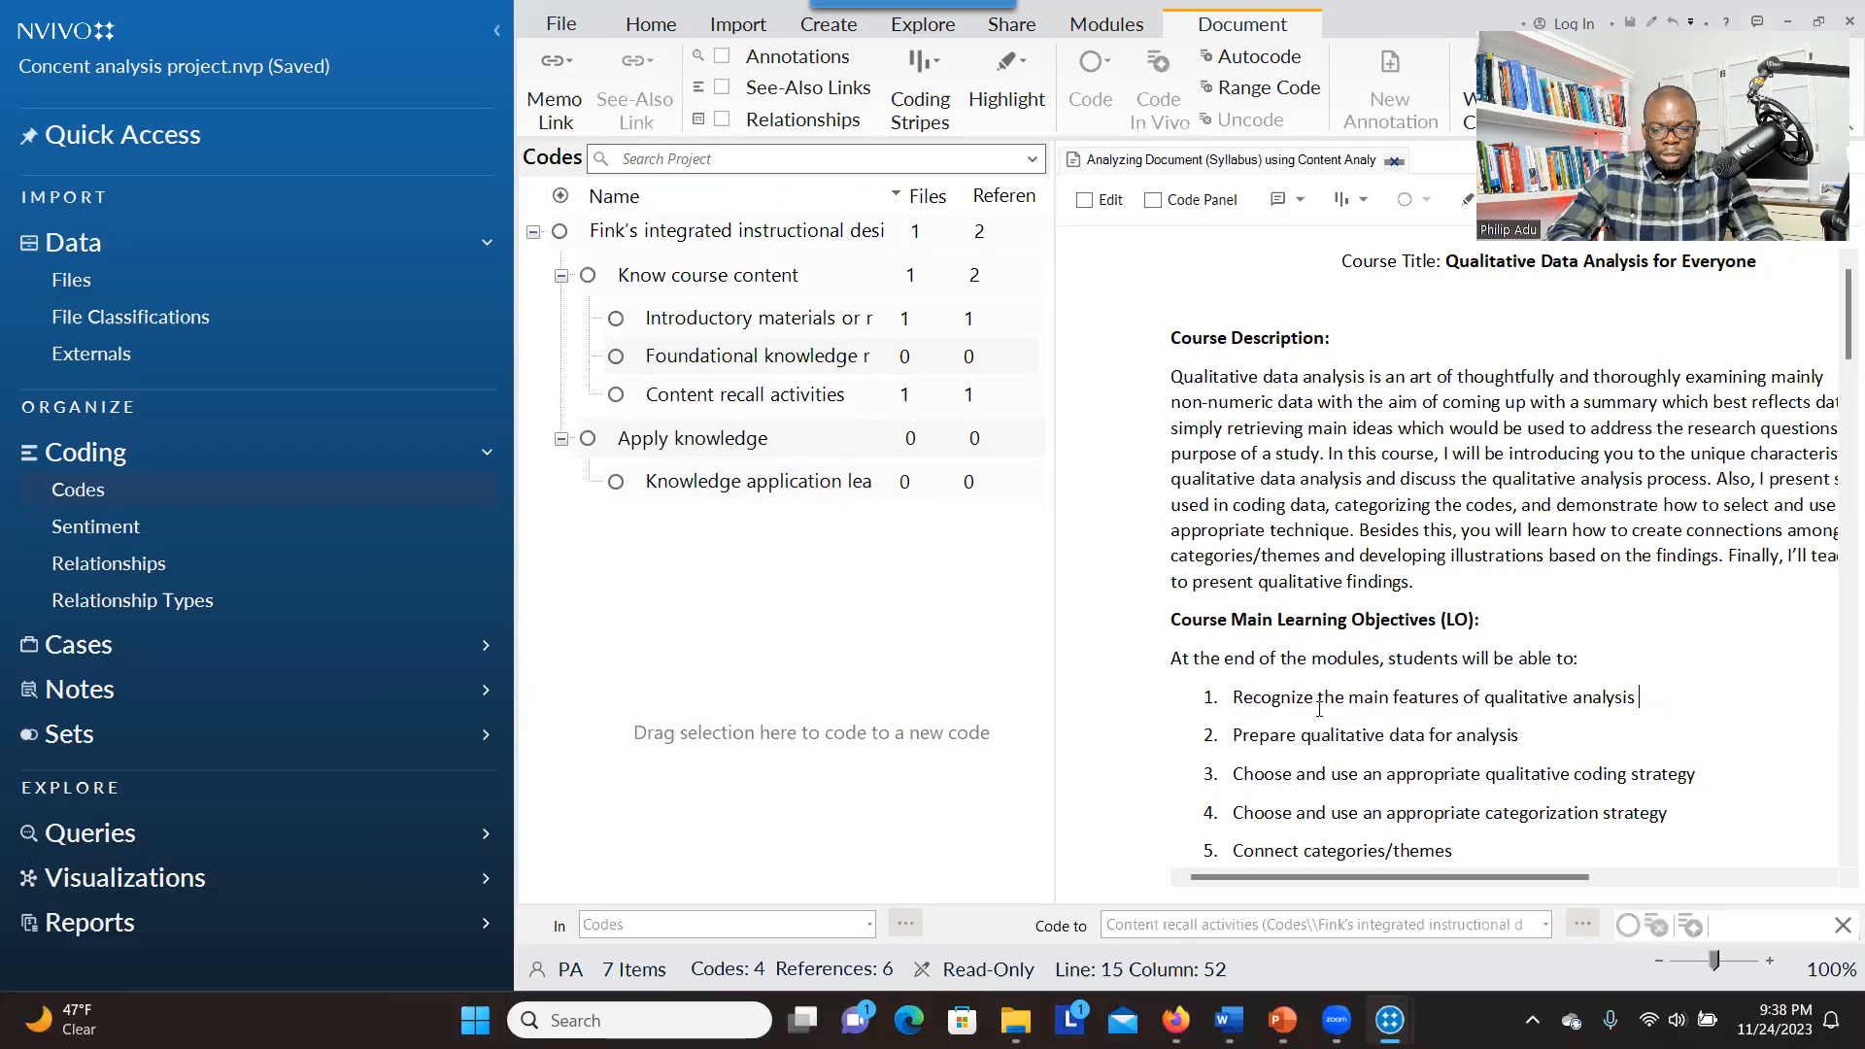
triple_click(1673, 703)
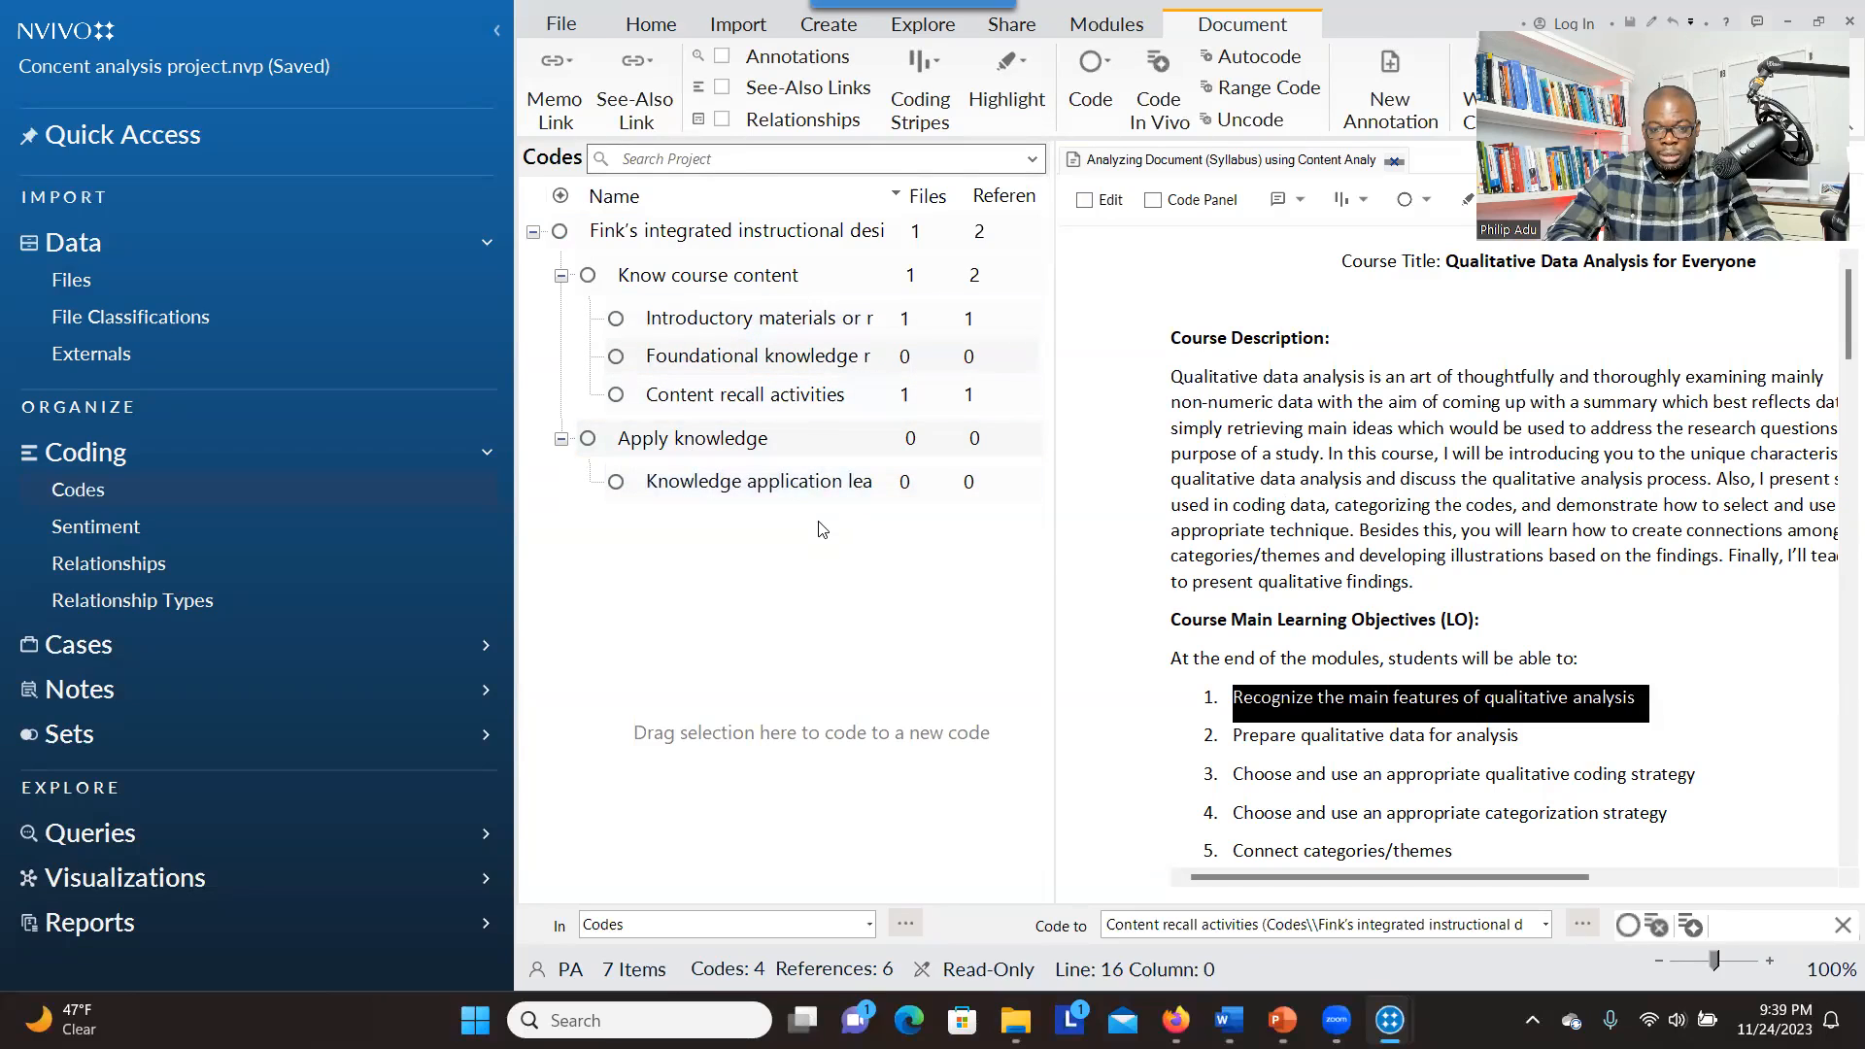
right_click(685, 442)
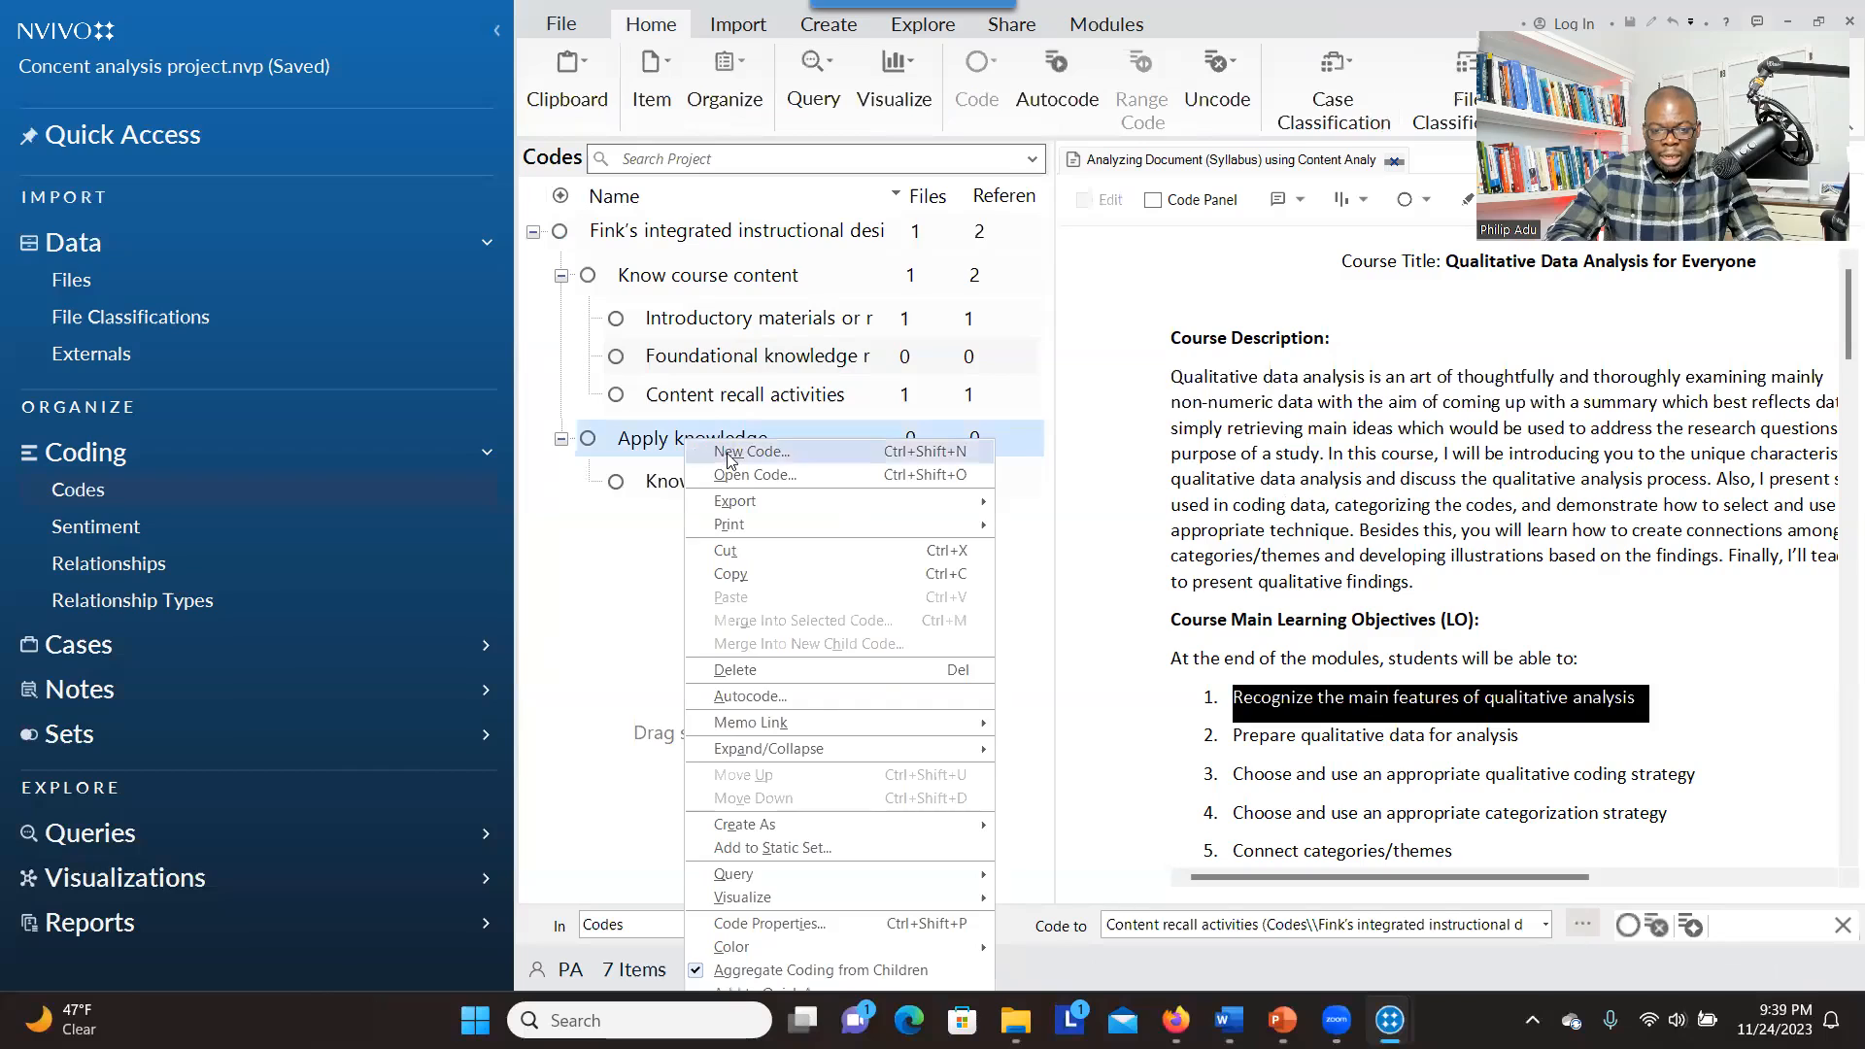
left_click(728, 457)
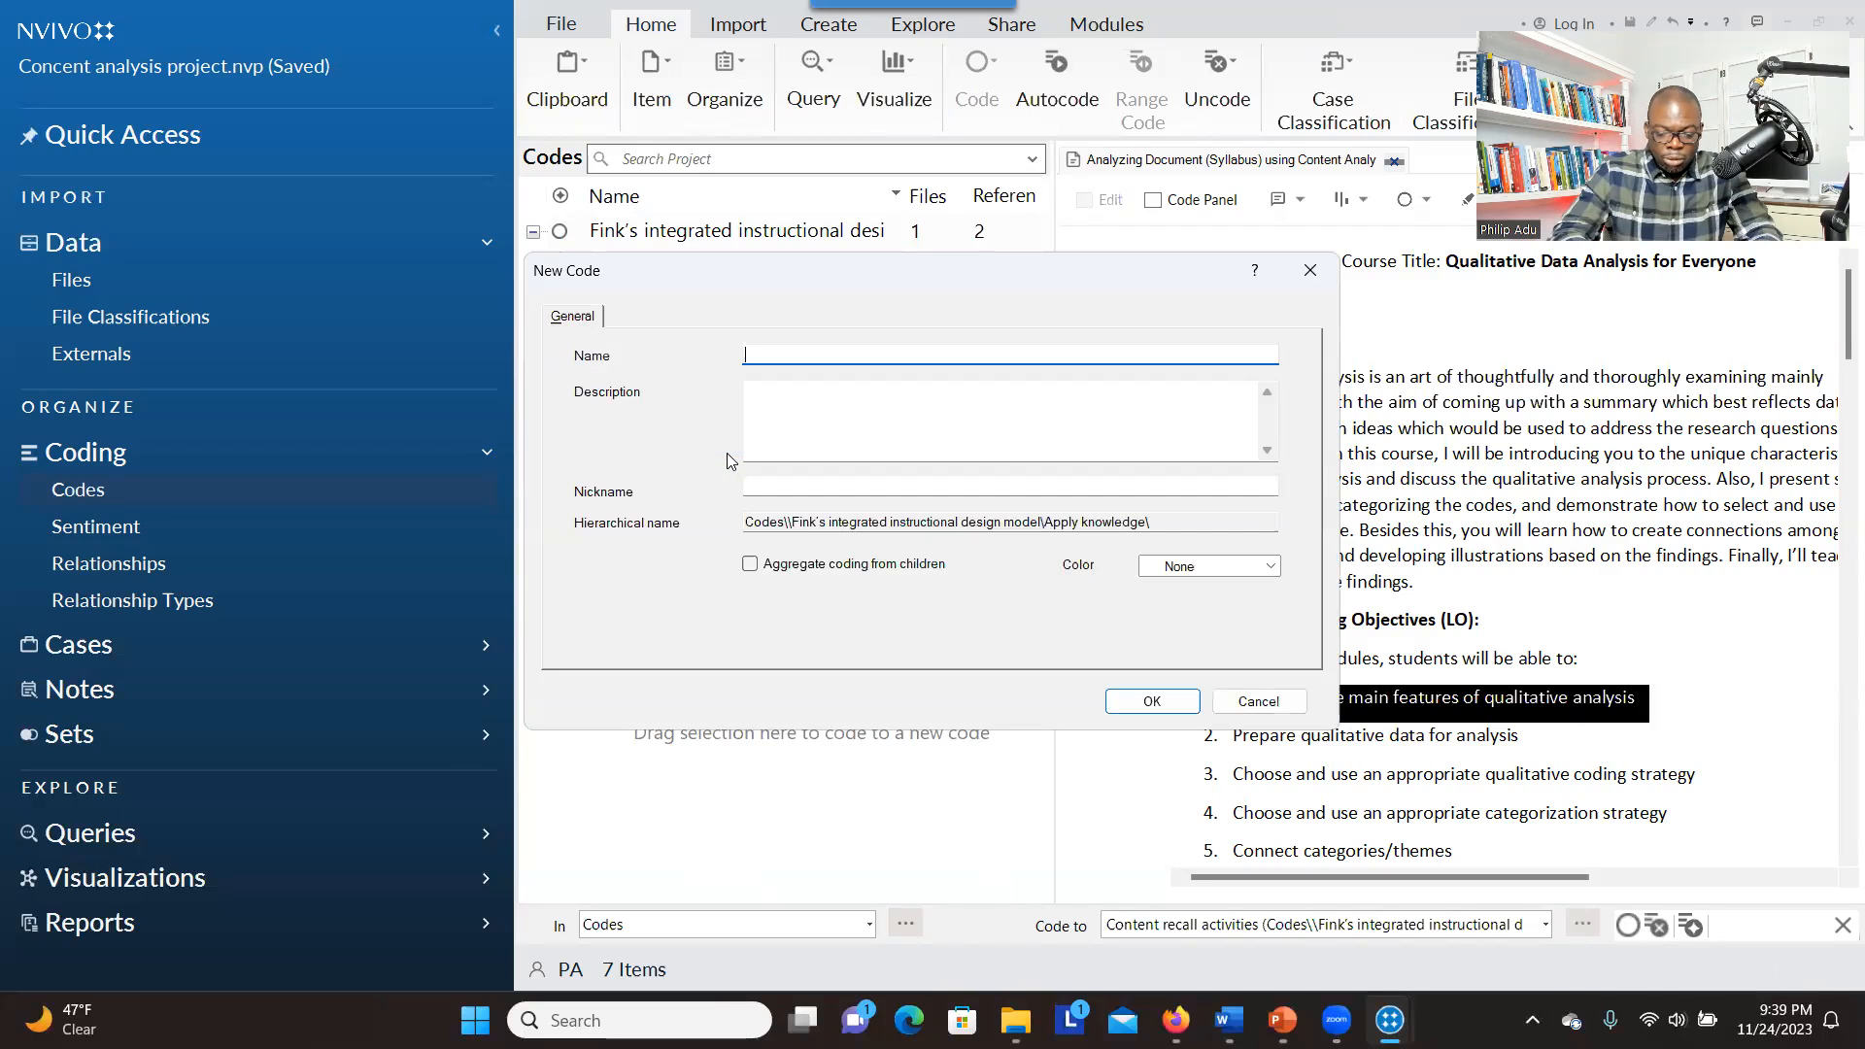
type("Practical learning activies")
key("BackSpace")
key("BackSpace")
key("BackSpace")
type("ties")
left_click(751, 566)
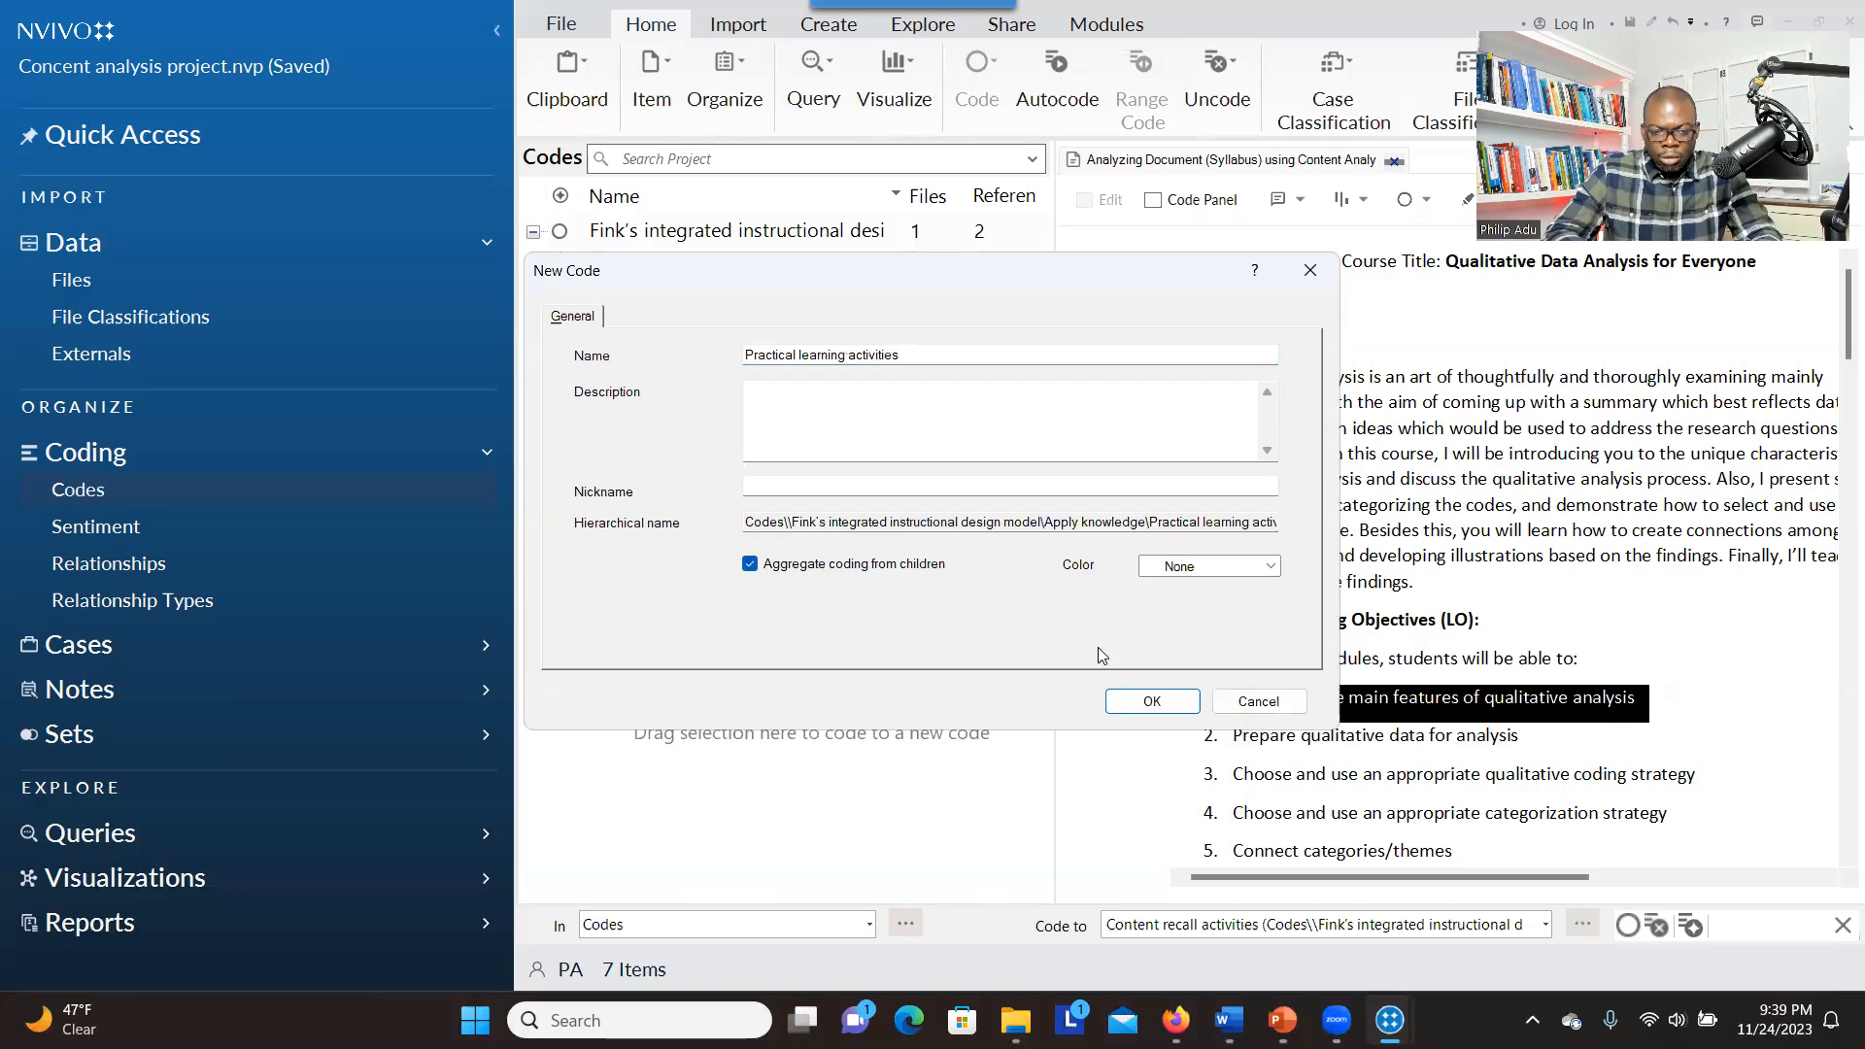
left_click(1136, 701)
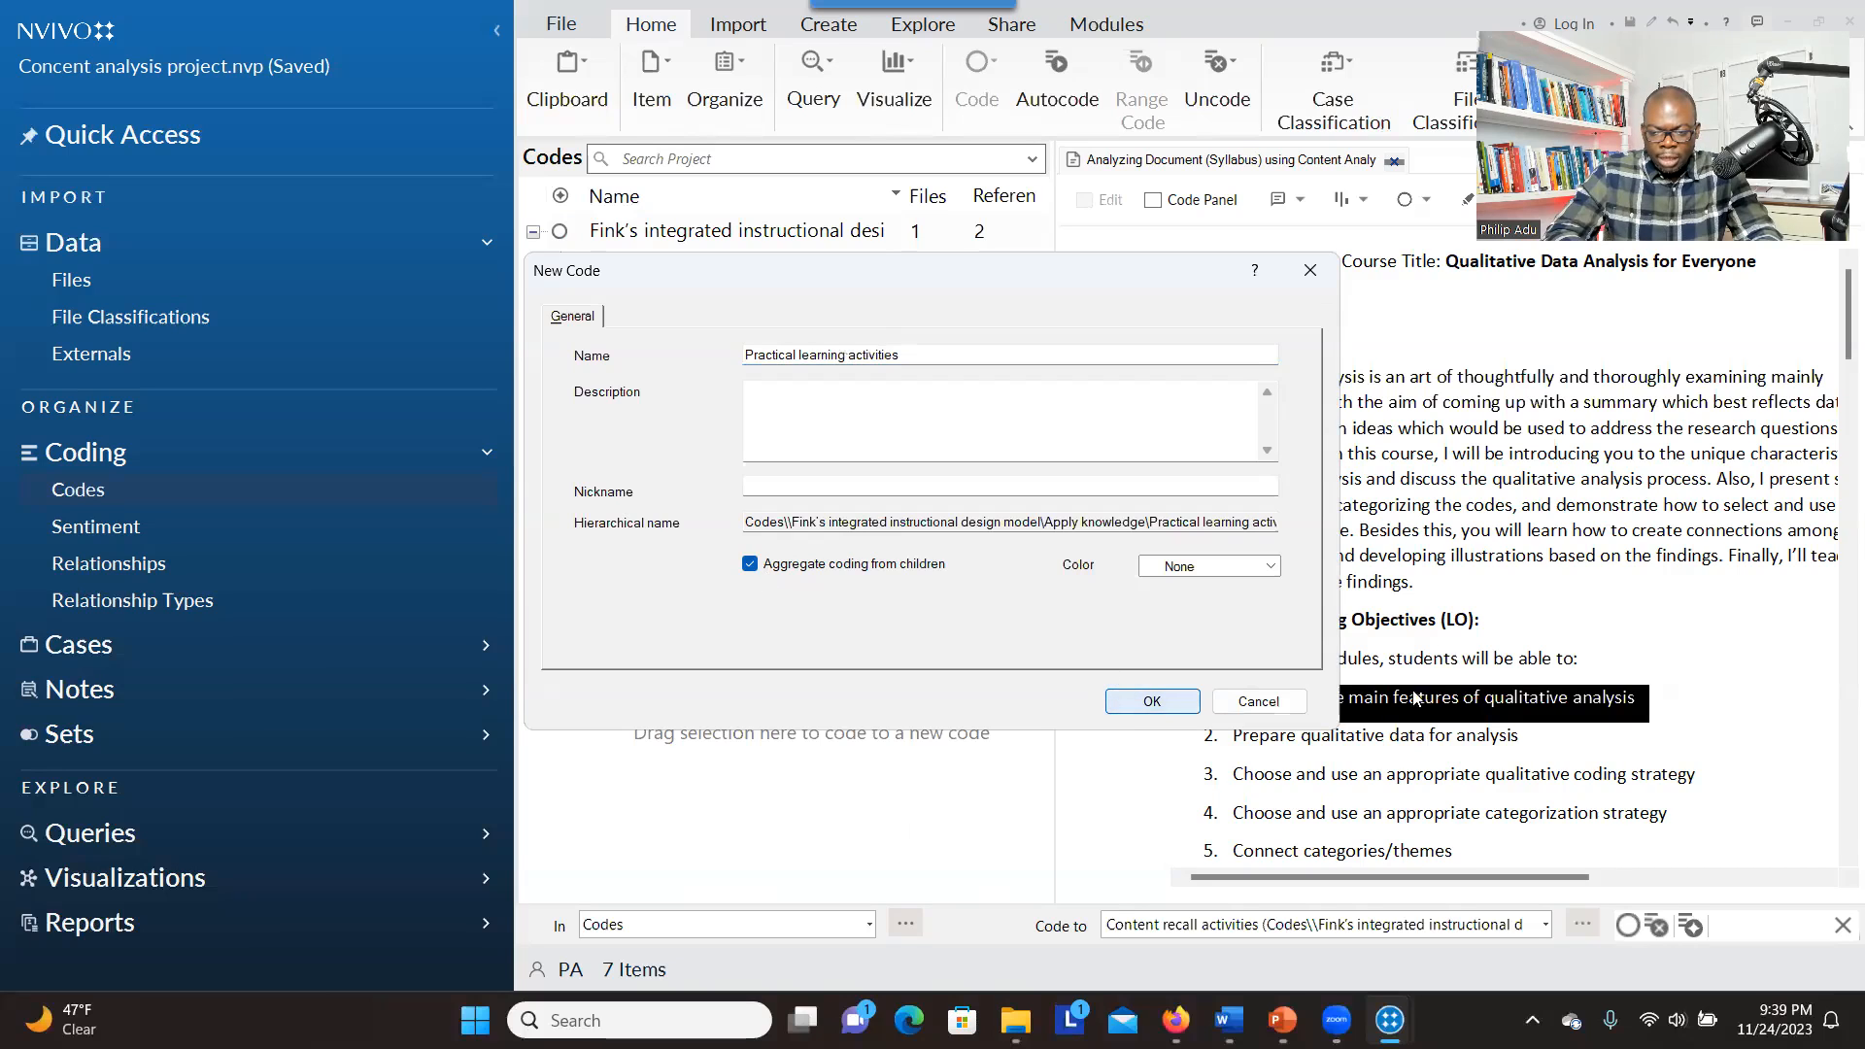
left_click_drag(1397, 692, 798, 486)
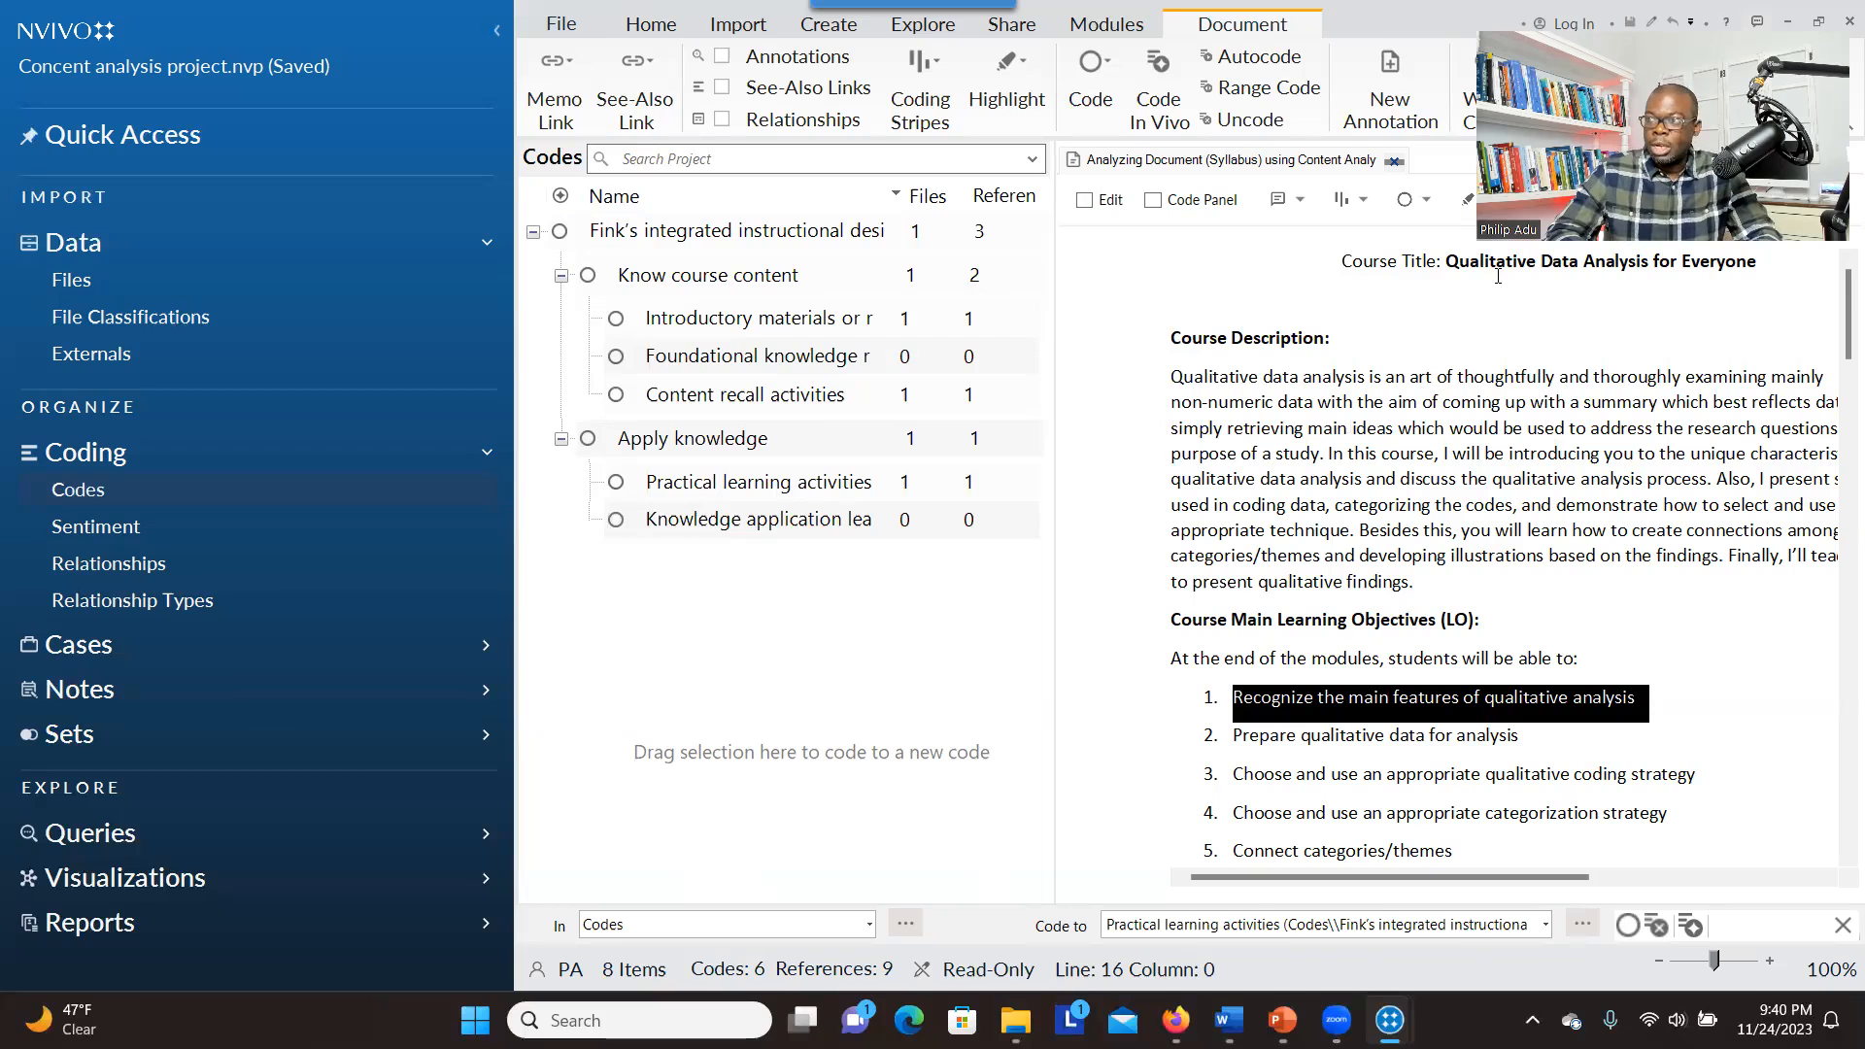
Switch to Content Analysis Project_2, expand its code hierarchy, and examine the references coded at "Foundational knowledge related learning outcomes" under "Know course content"
key("alt+Tab")
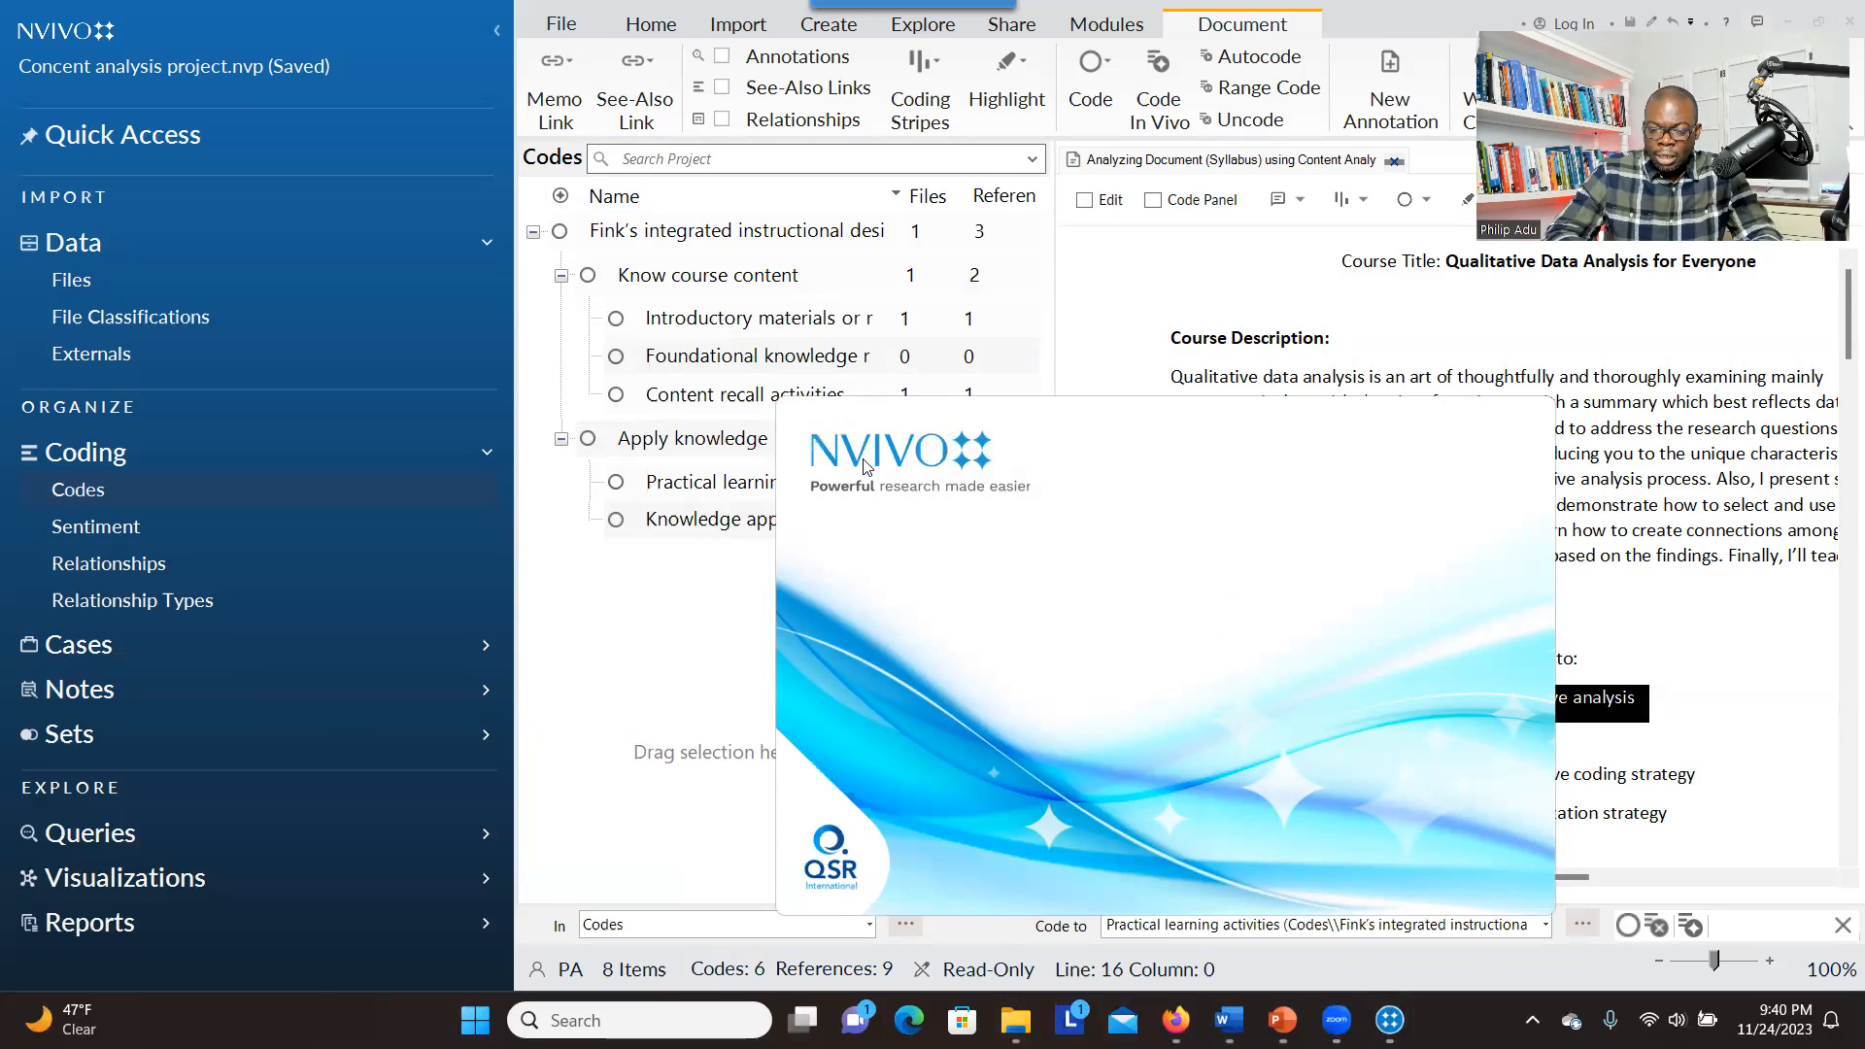
left_click(207, 492)
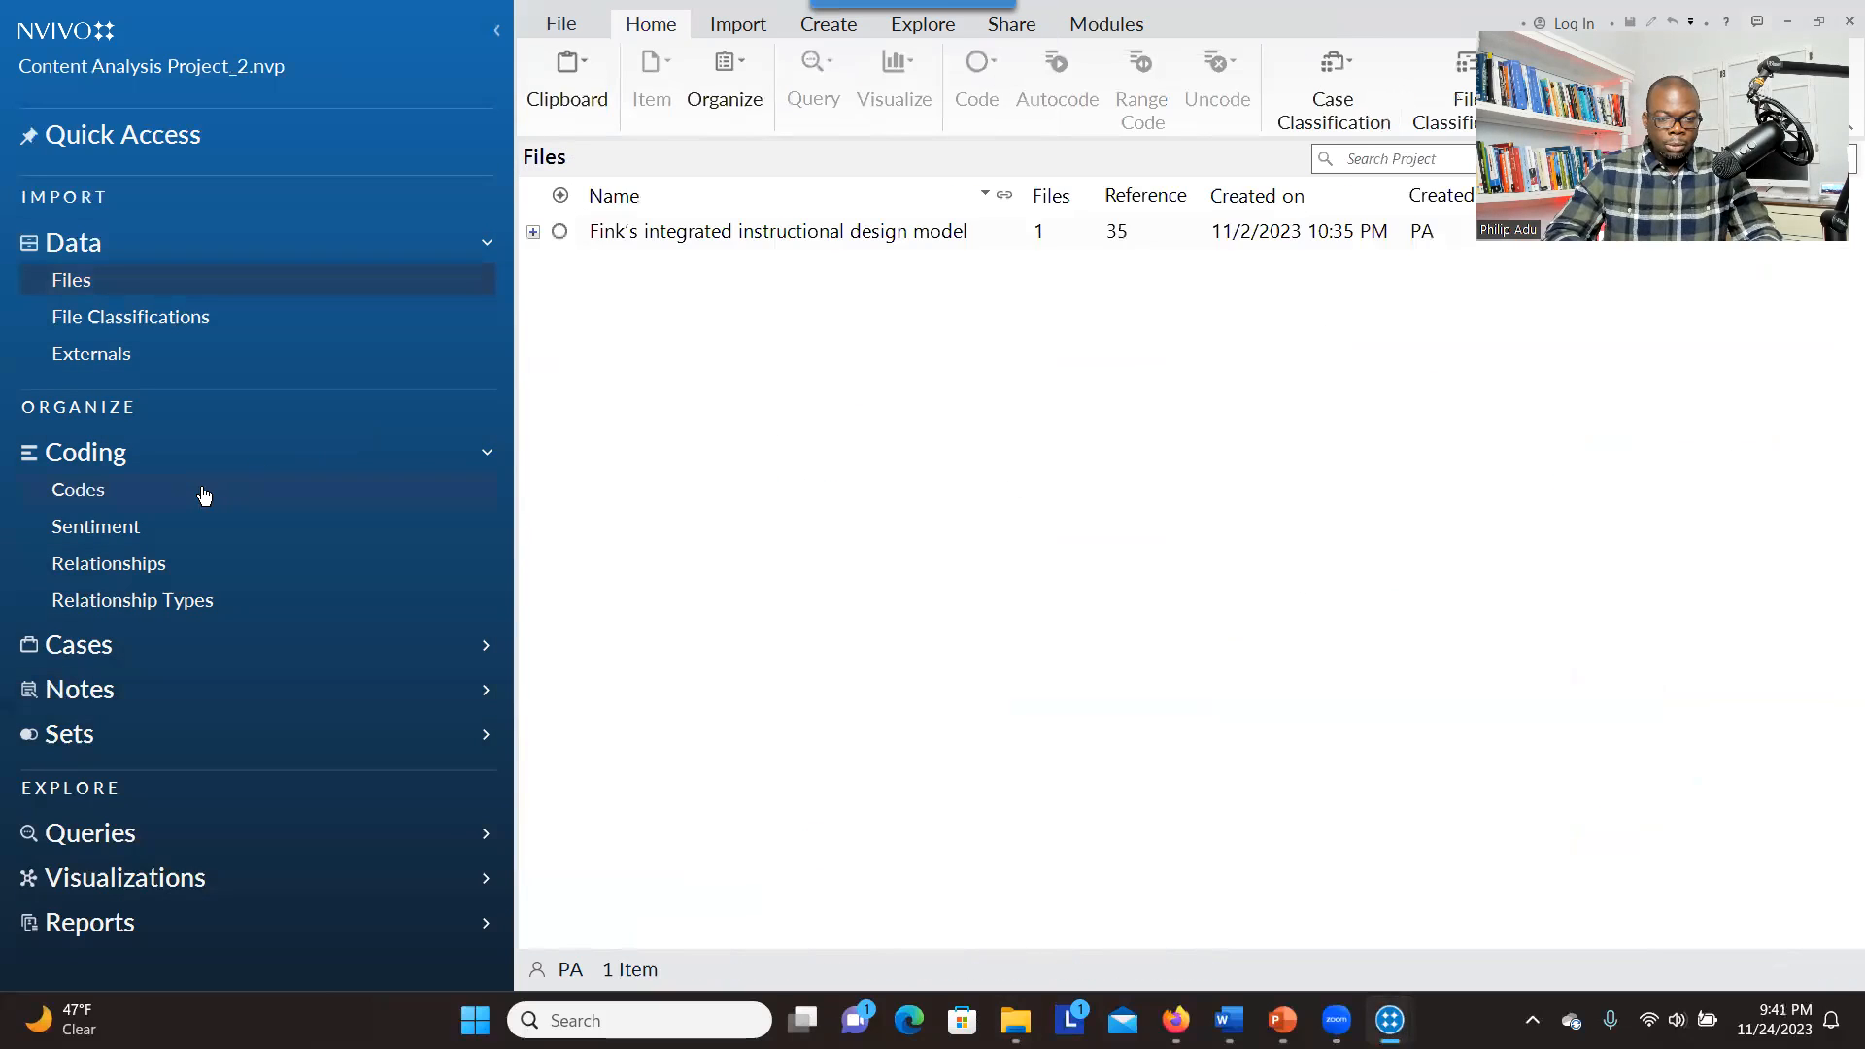
left_click(533, 232)
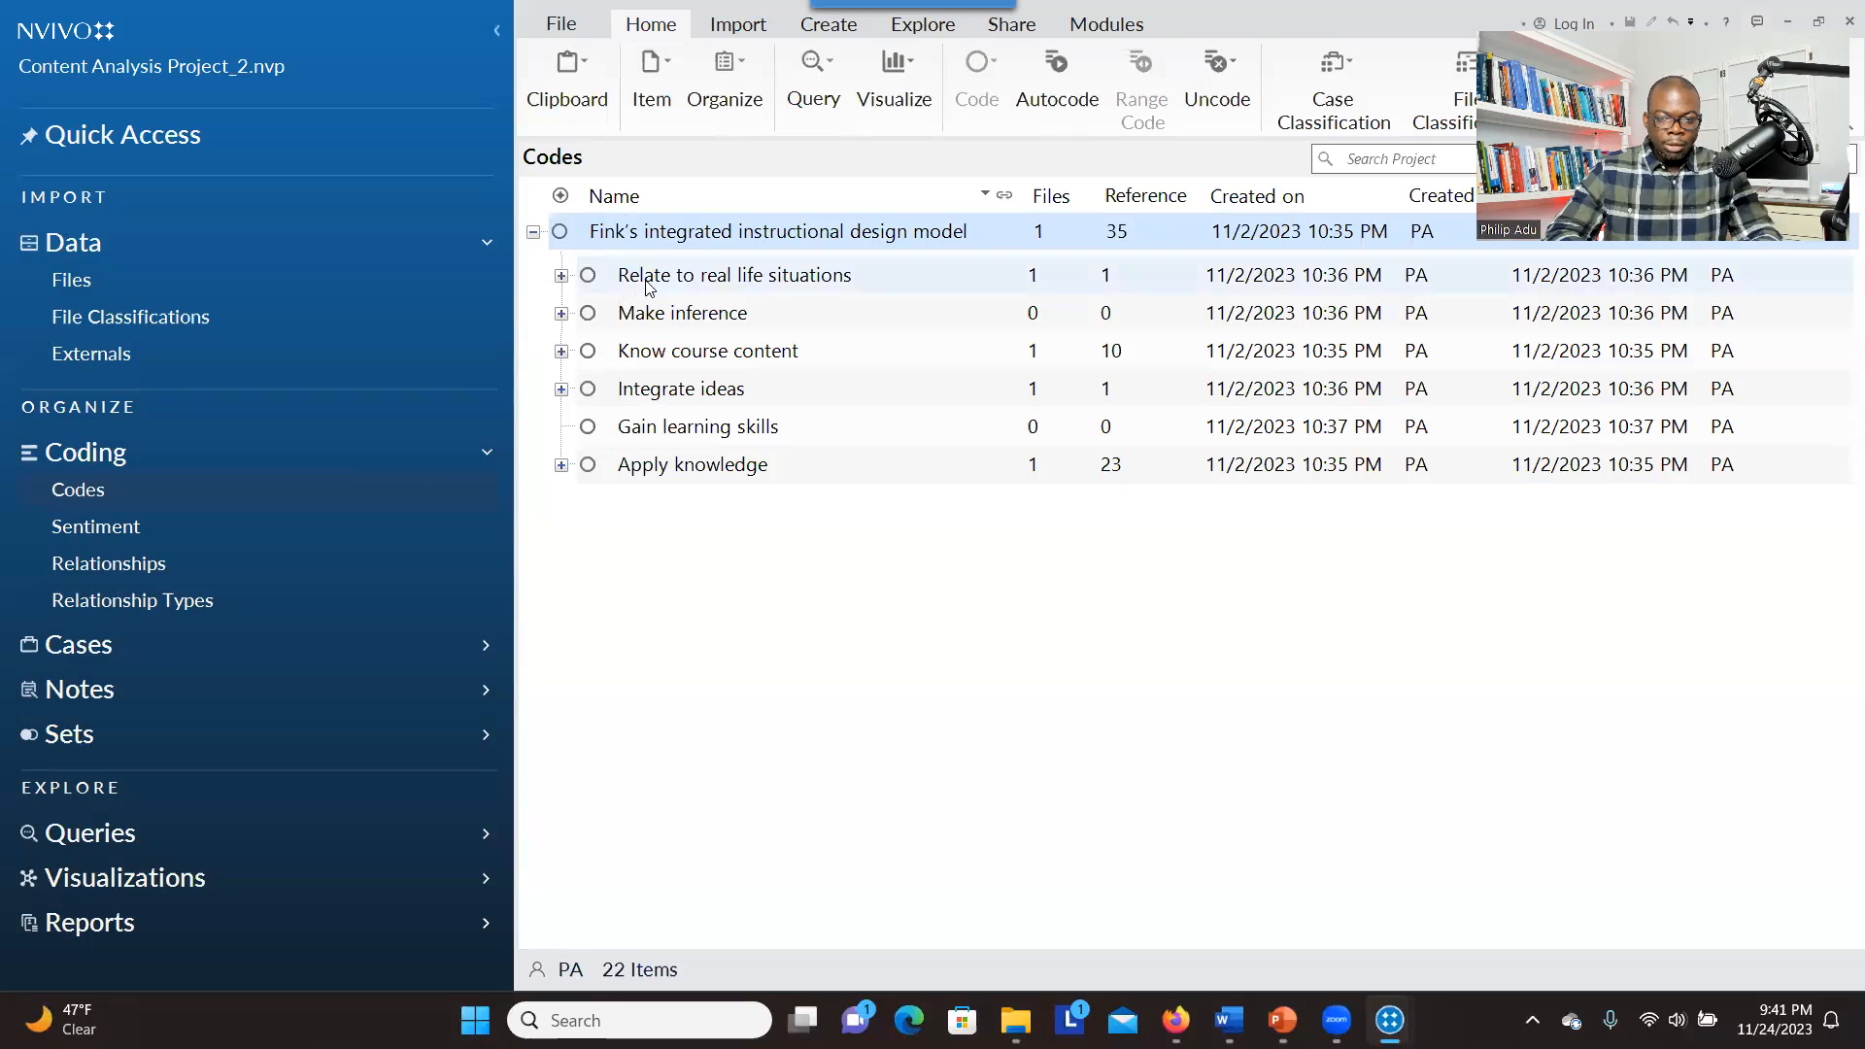
left_click(562, 276)
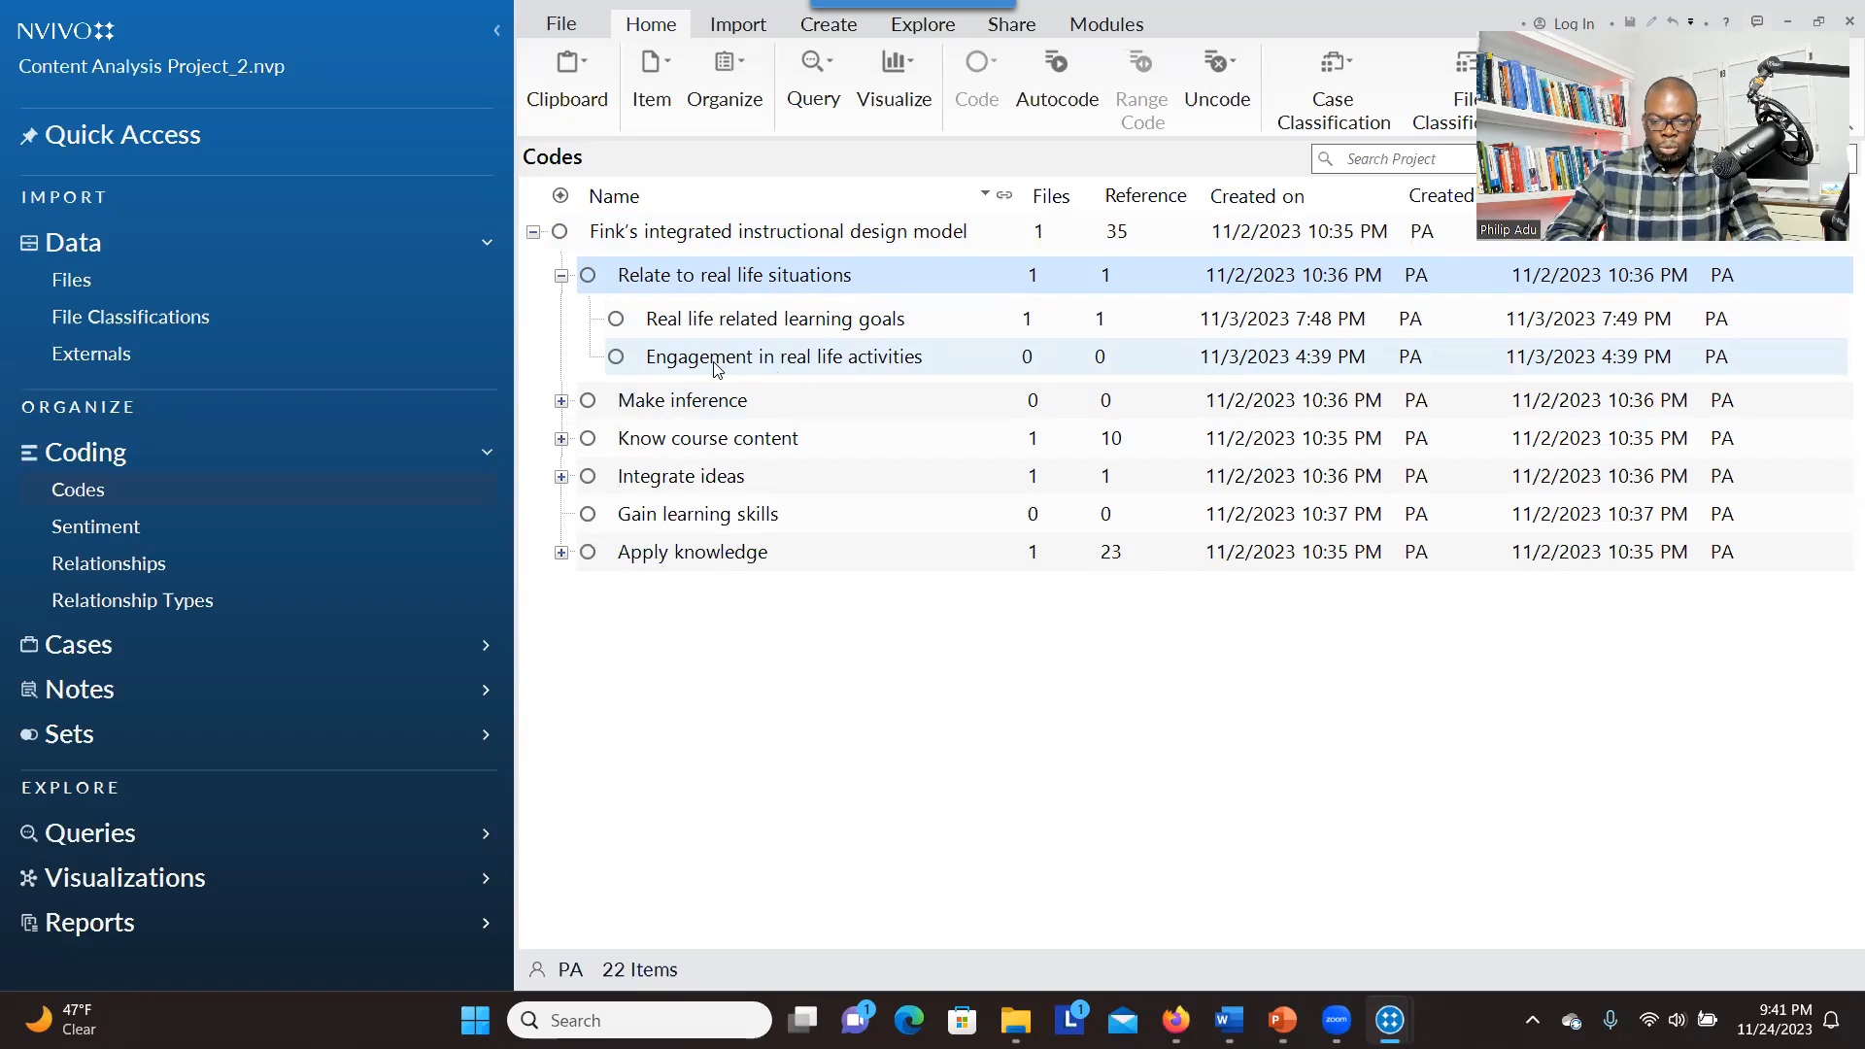
left_click(560, 438)
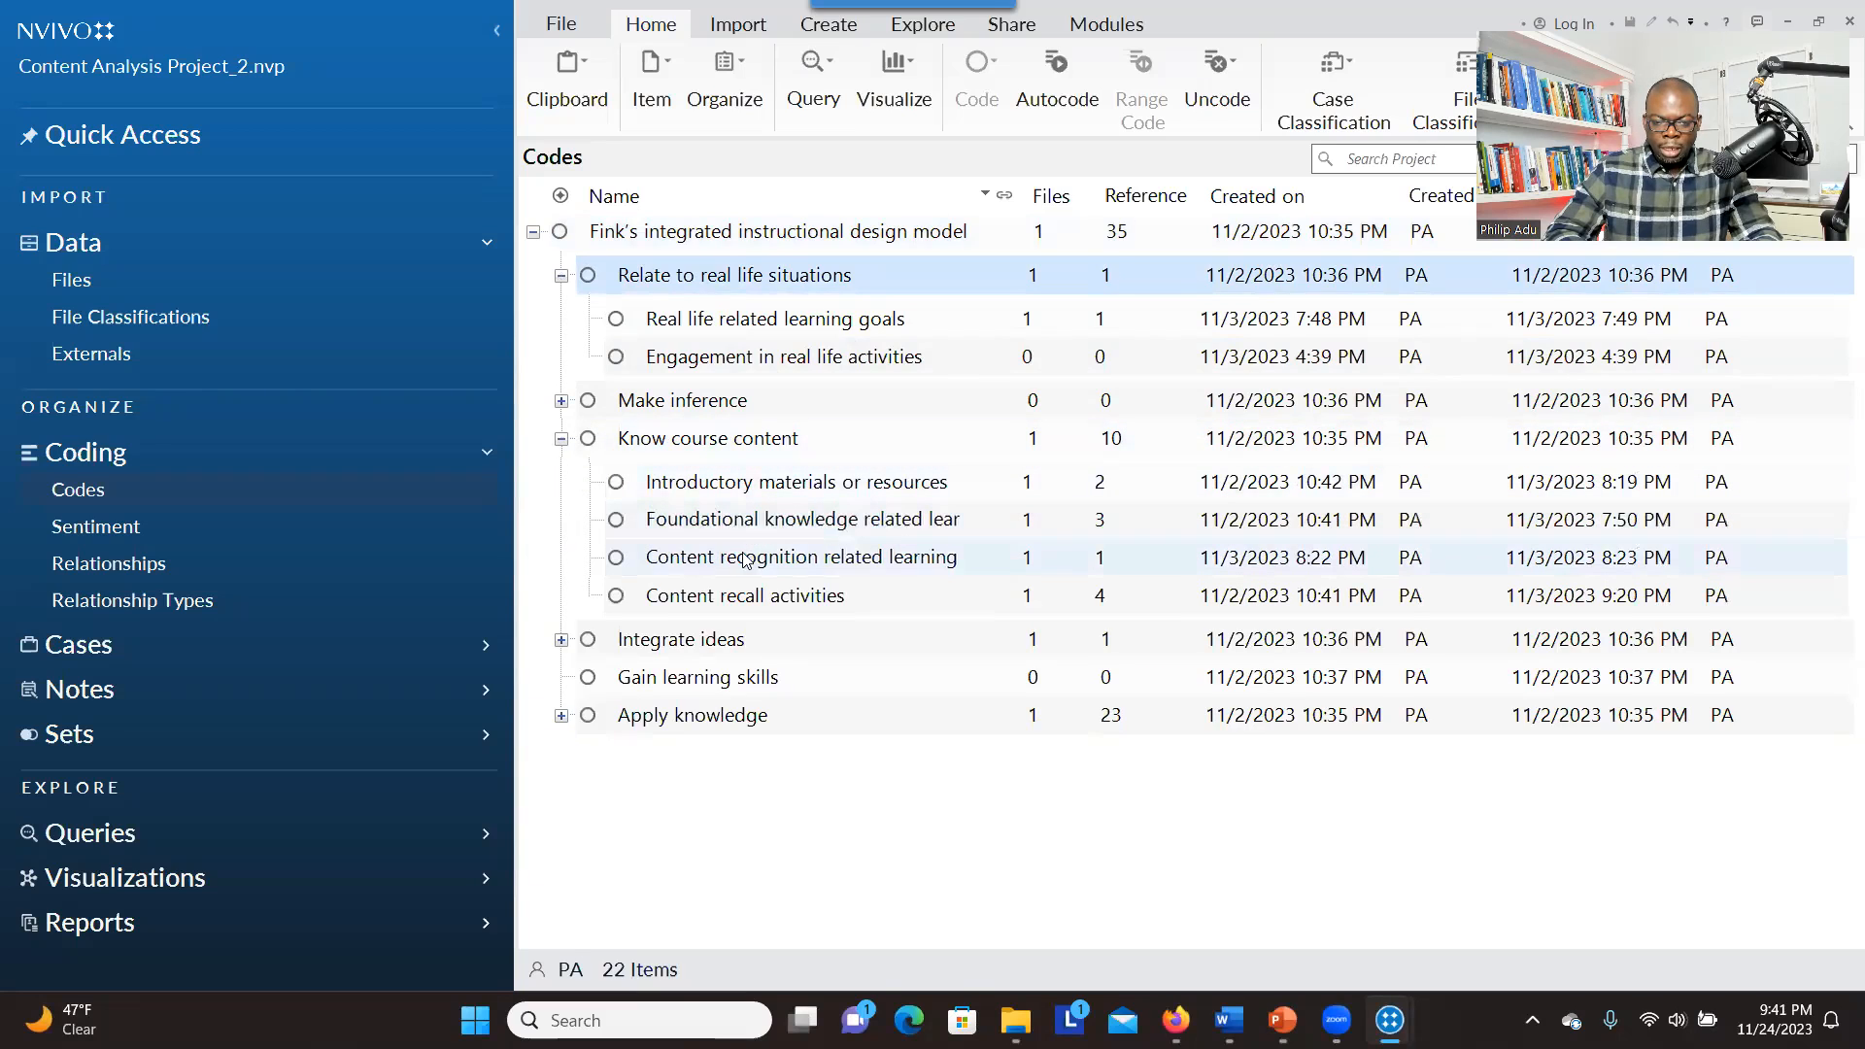
double_click(747, 520)
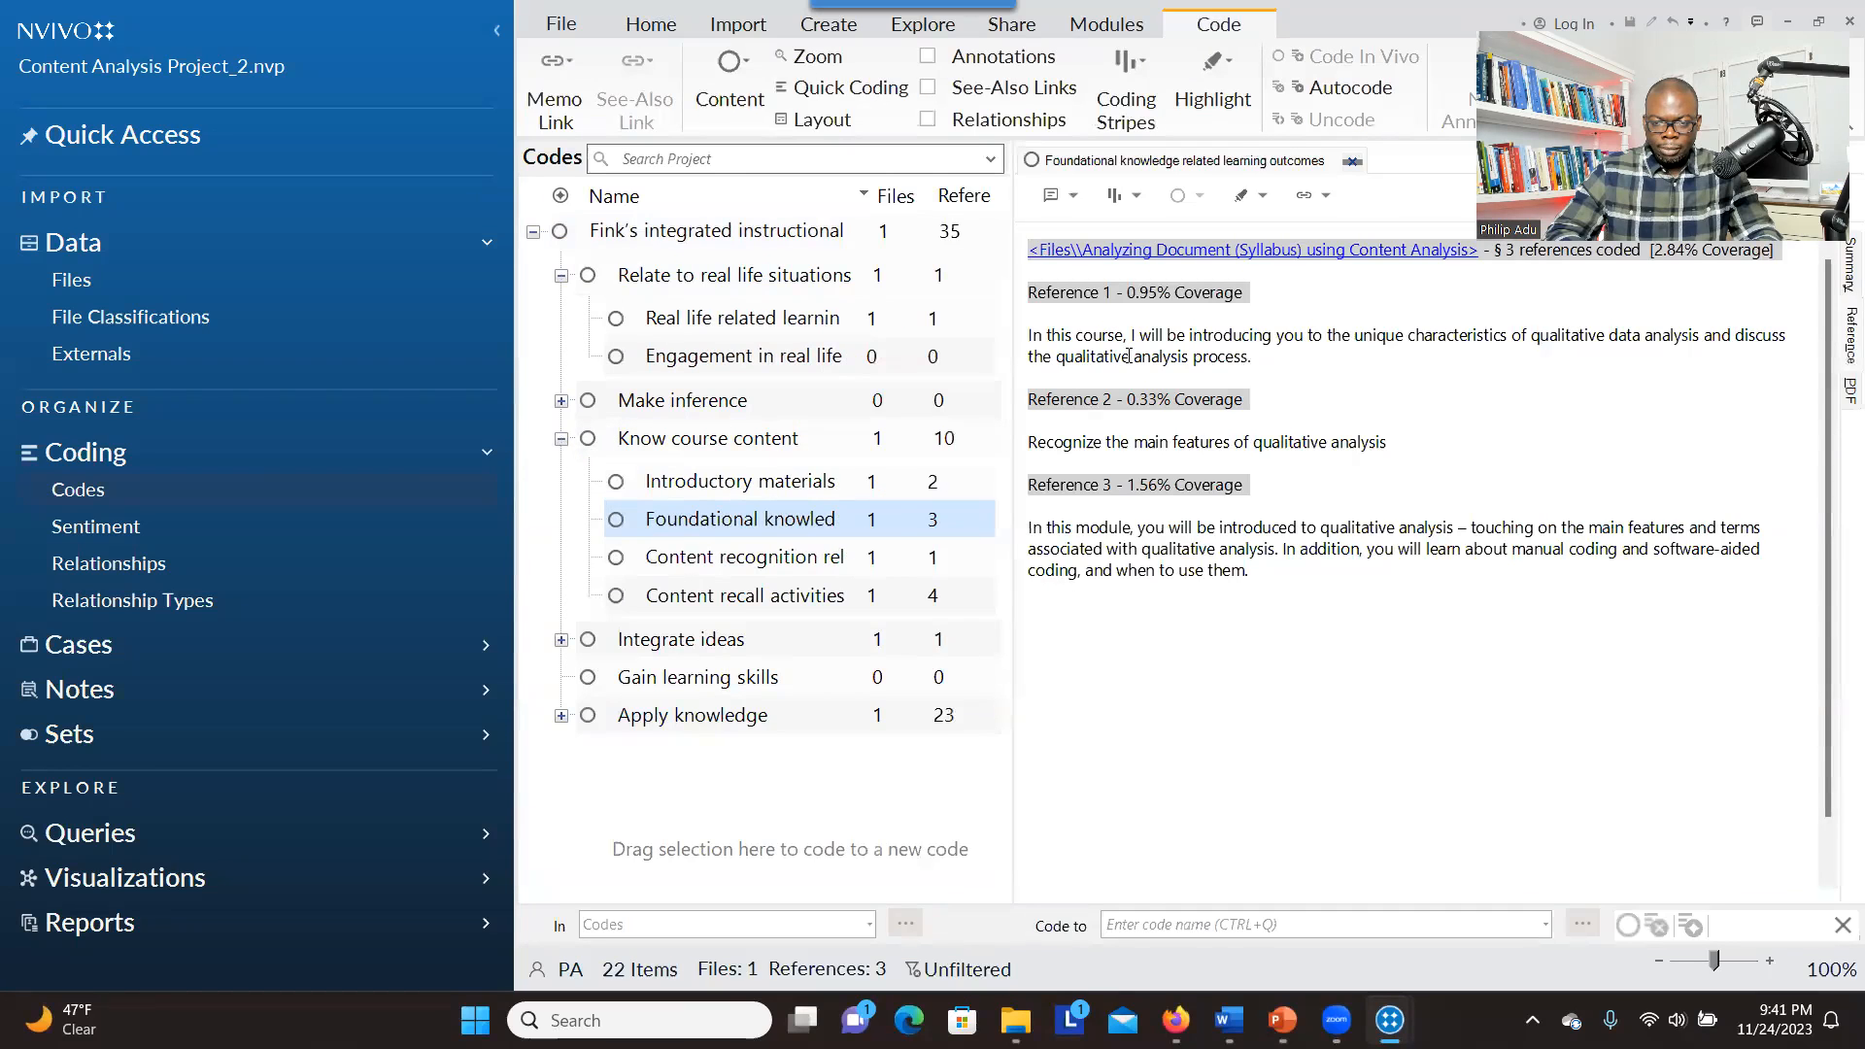
left_click(1353, 161)
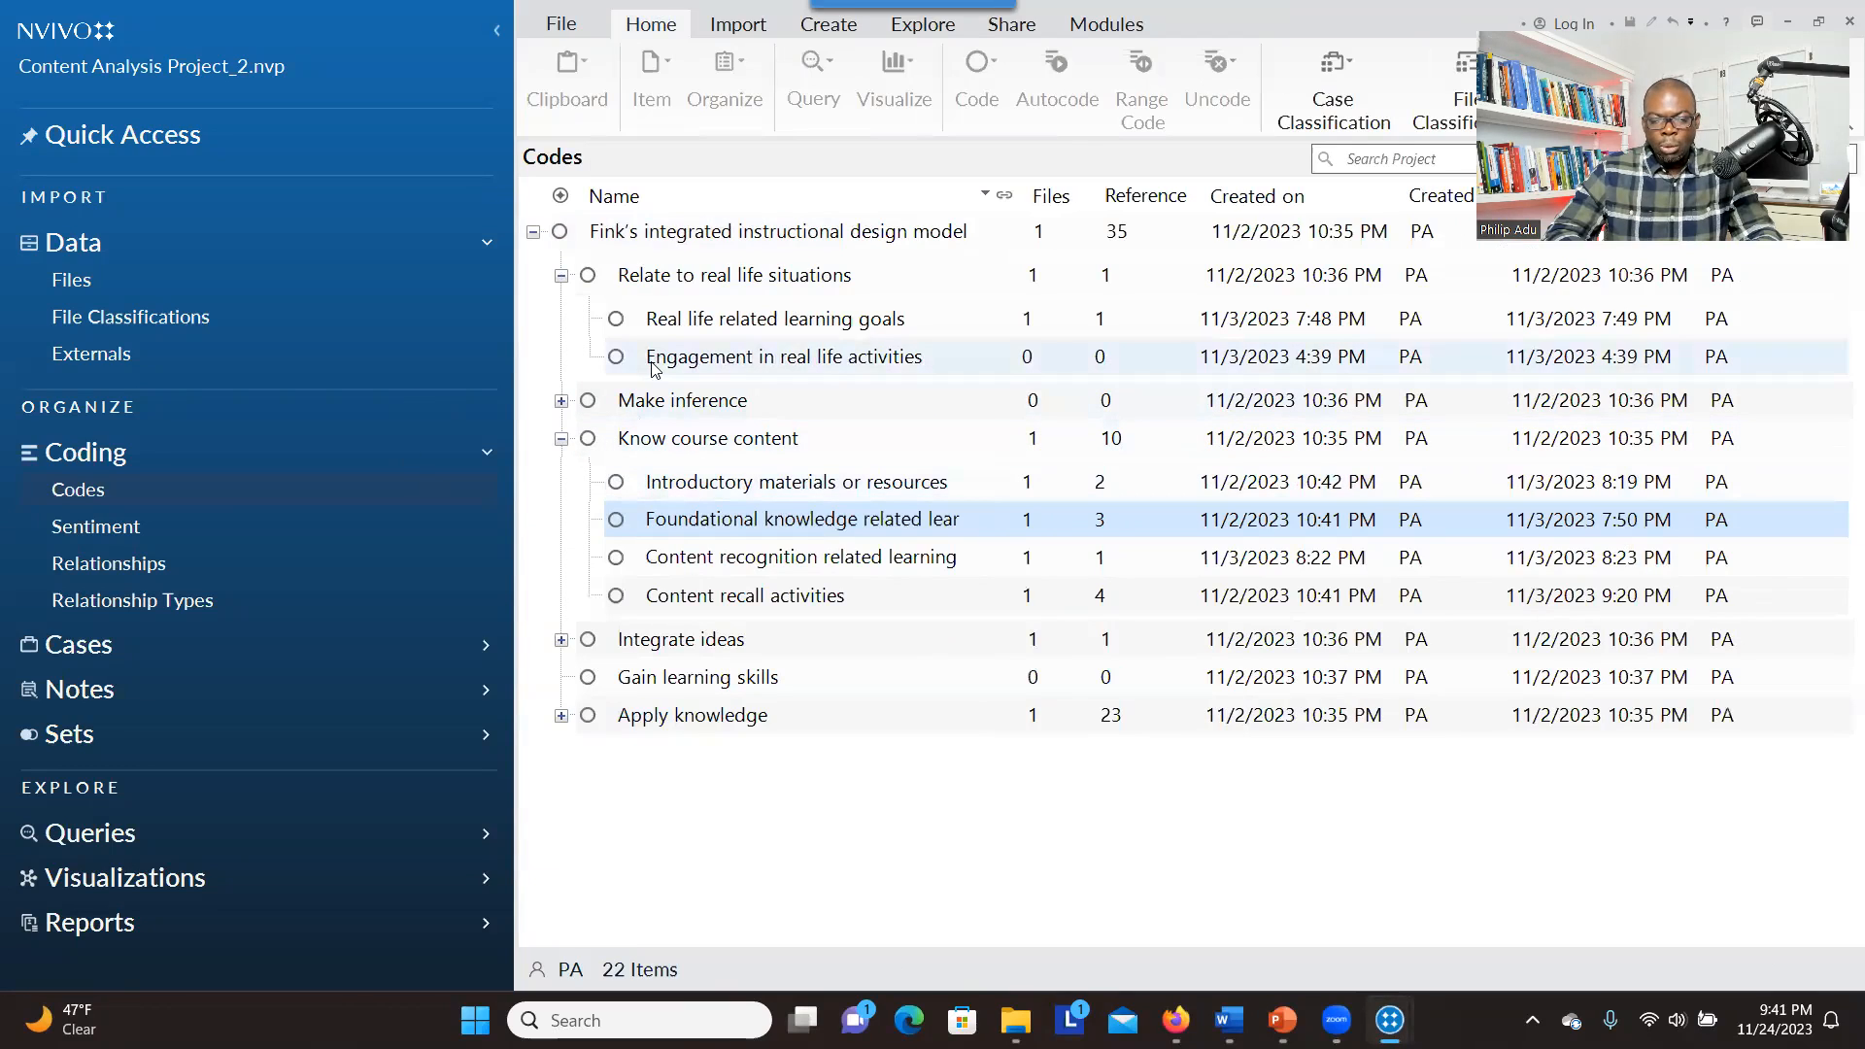
Open the coded syllabus beside the codes, highlight the start of the Course Description, and expand "Make inference" to examine its child codes
left_click(127, 288)
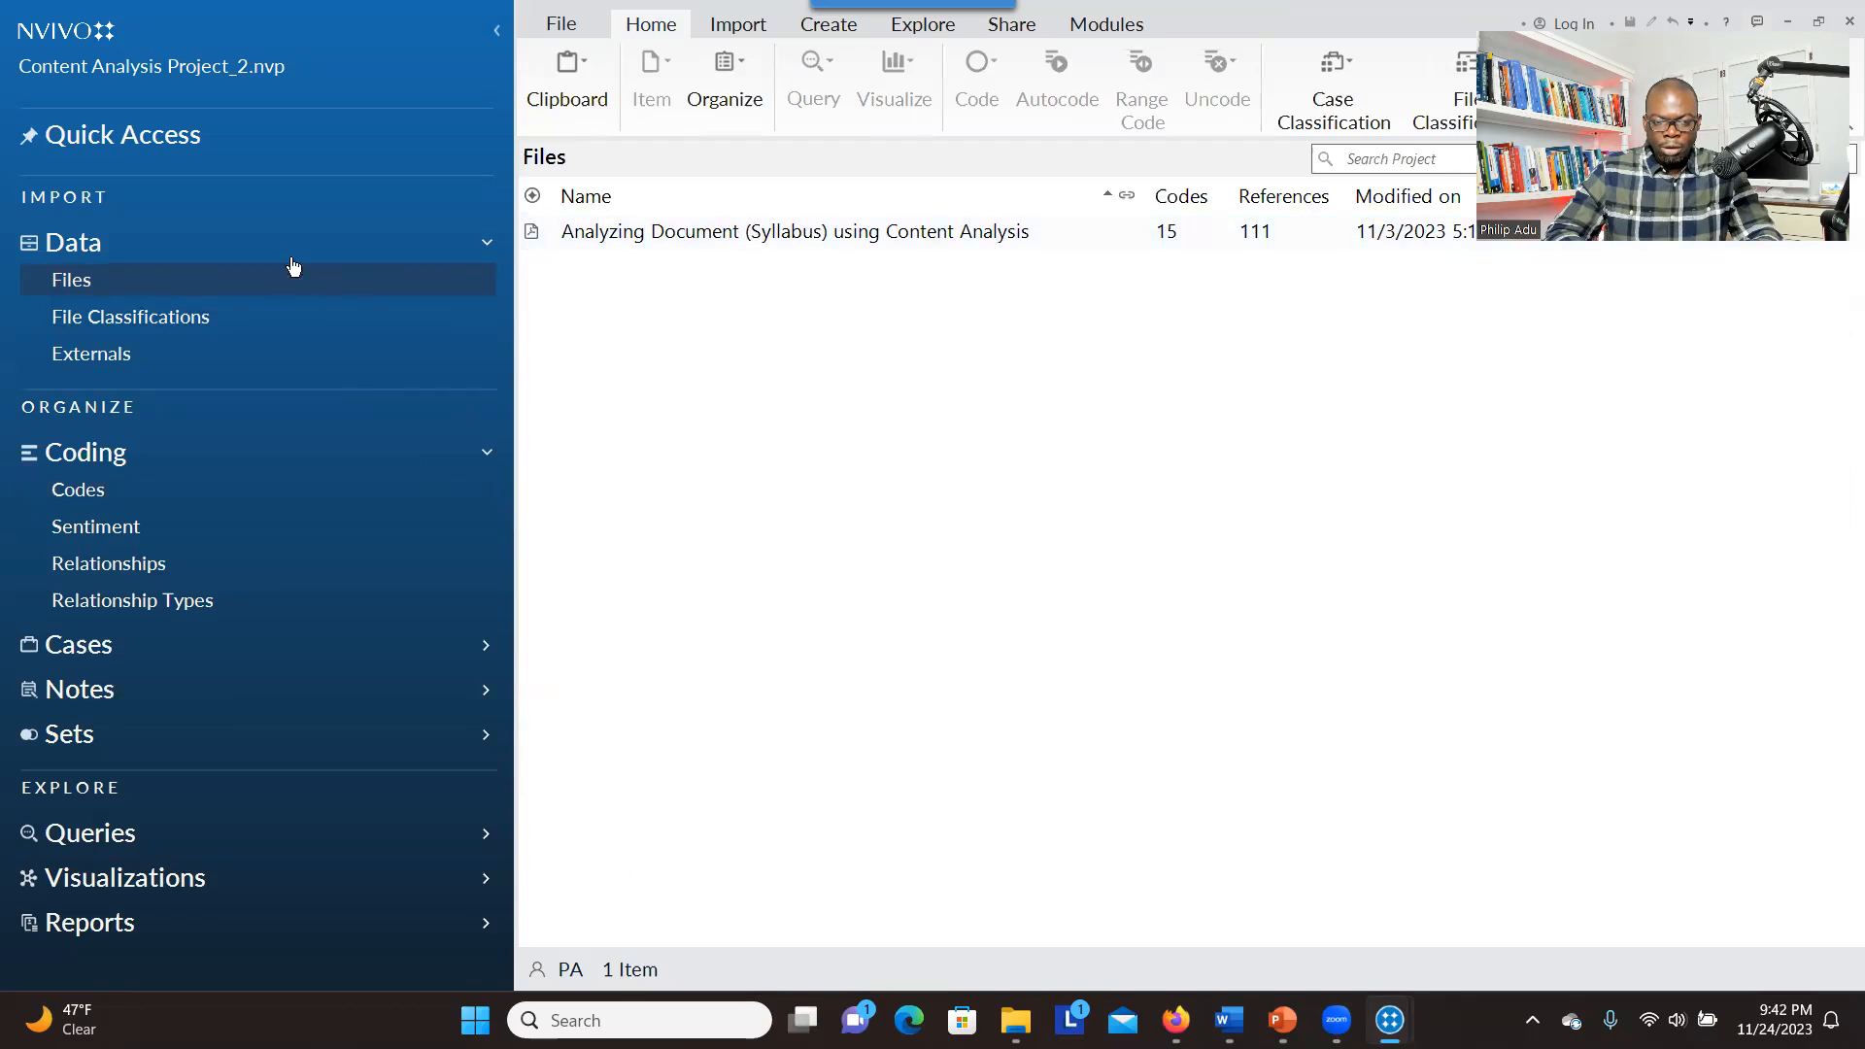
double_click(649, 235)
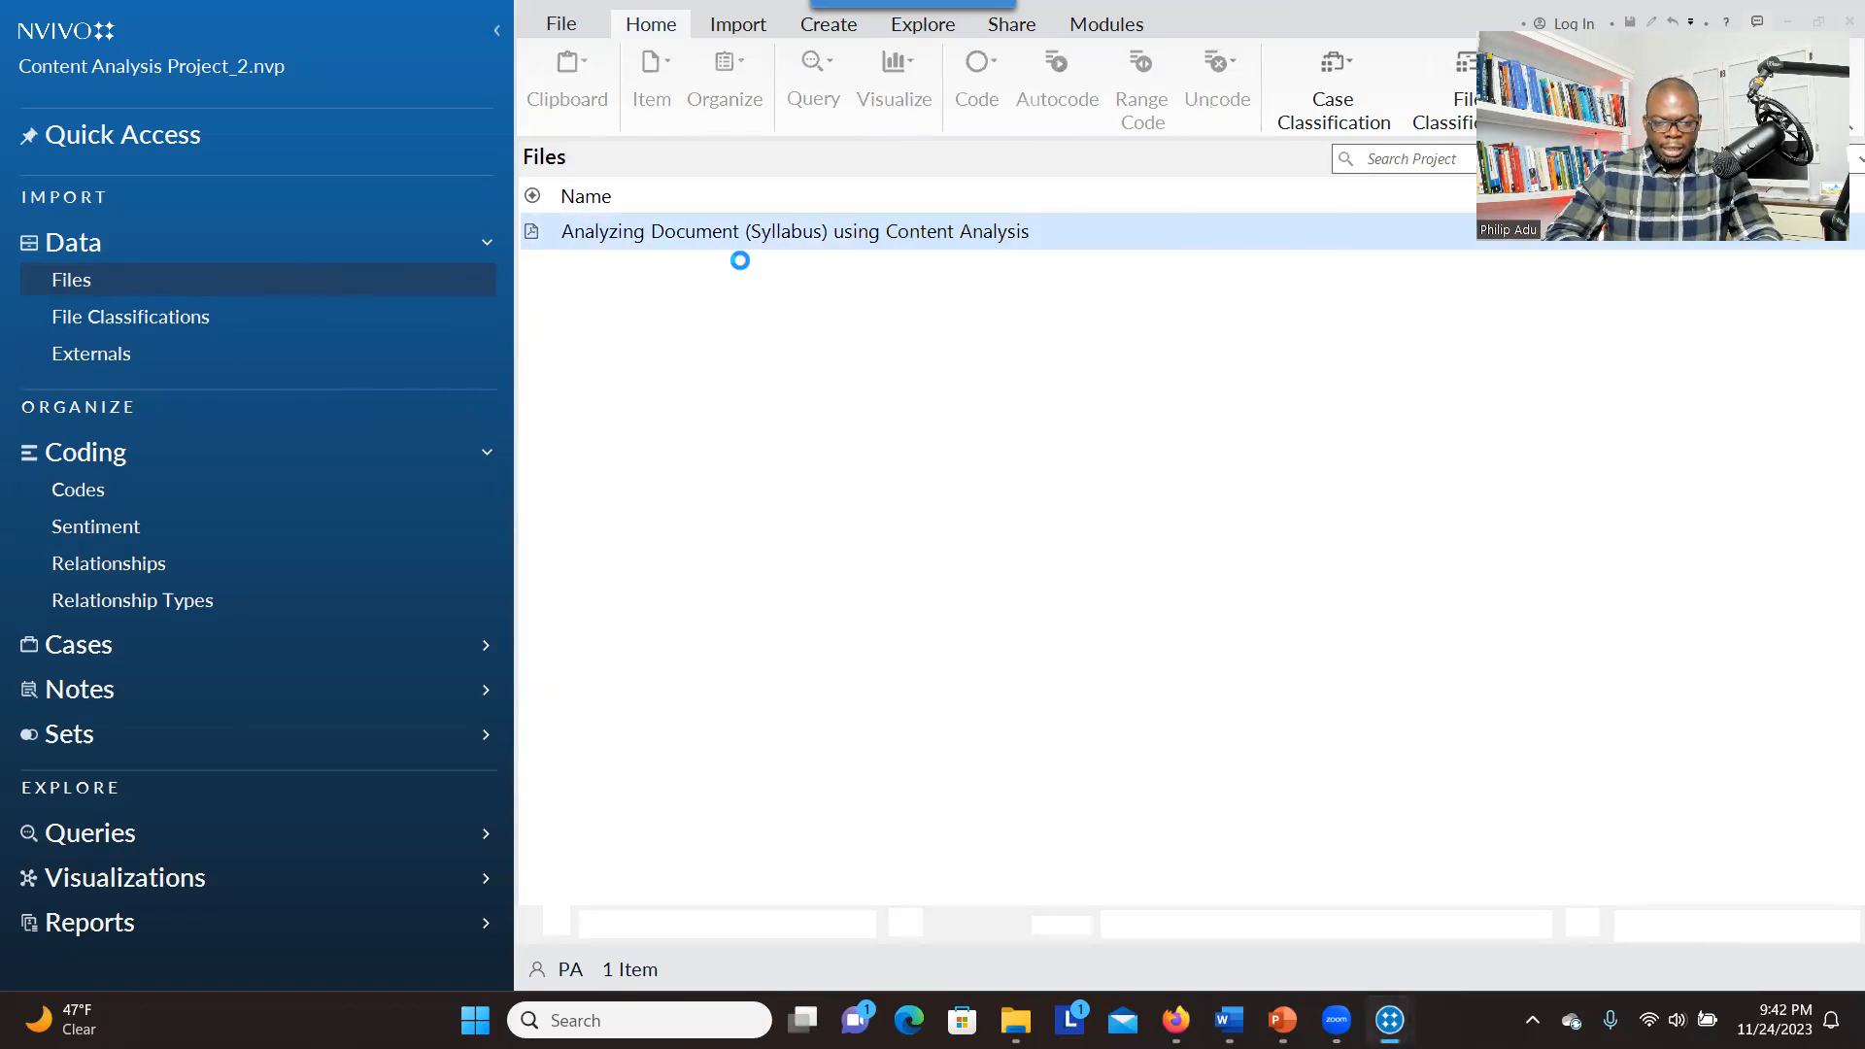
left_click(78, 490)
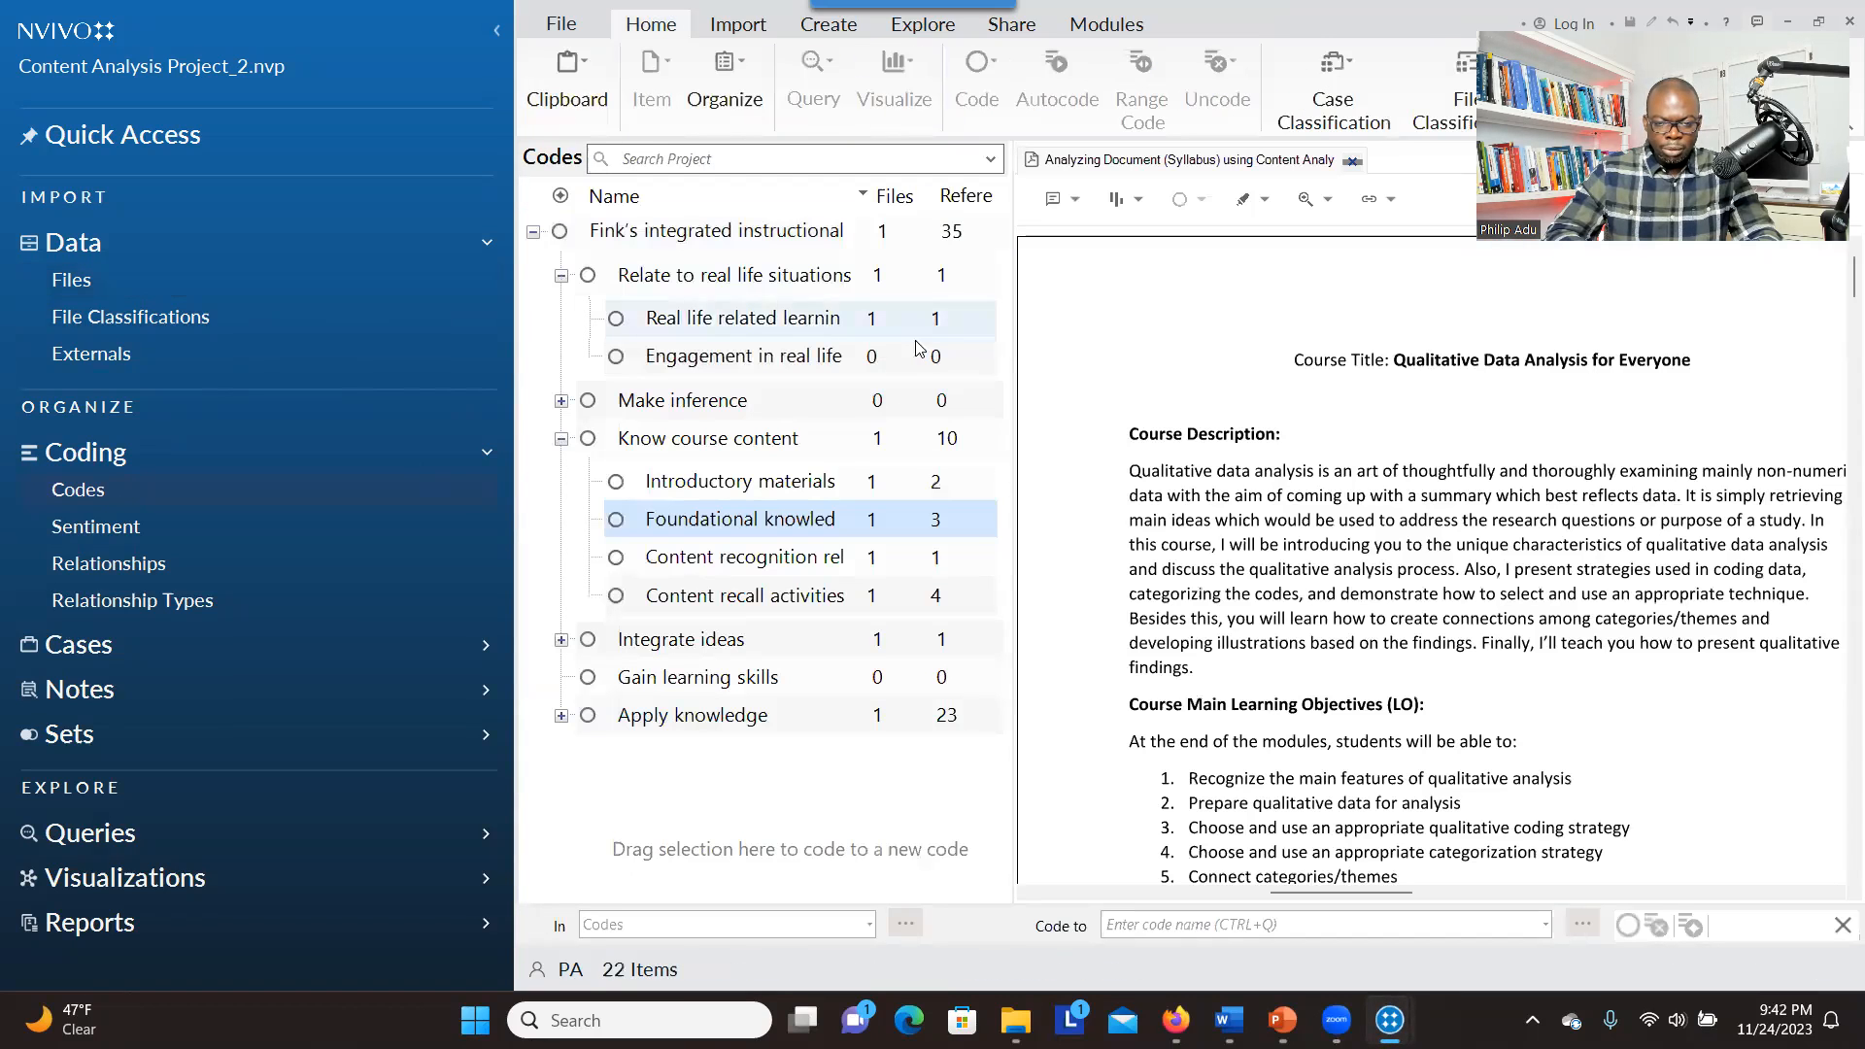
left_click_drag(1254, 472, 1454, 572)
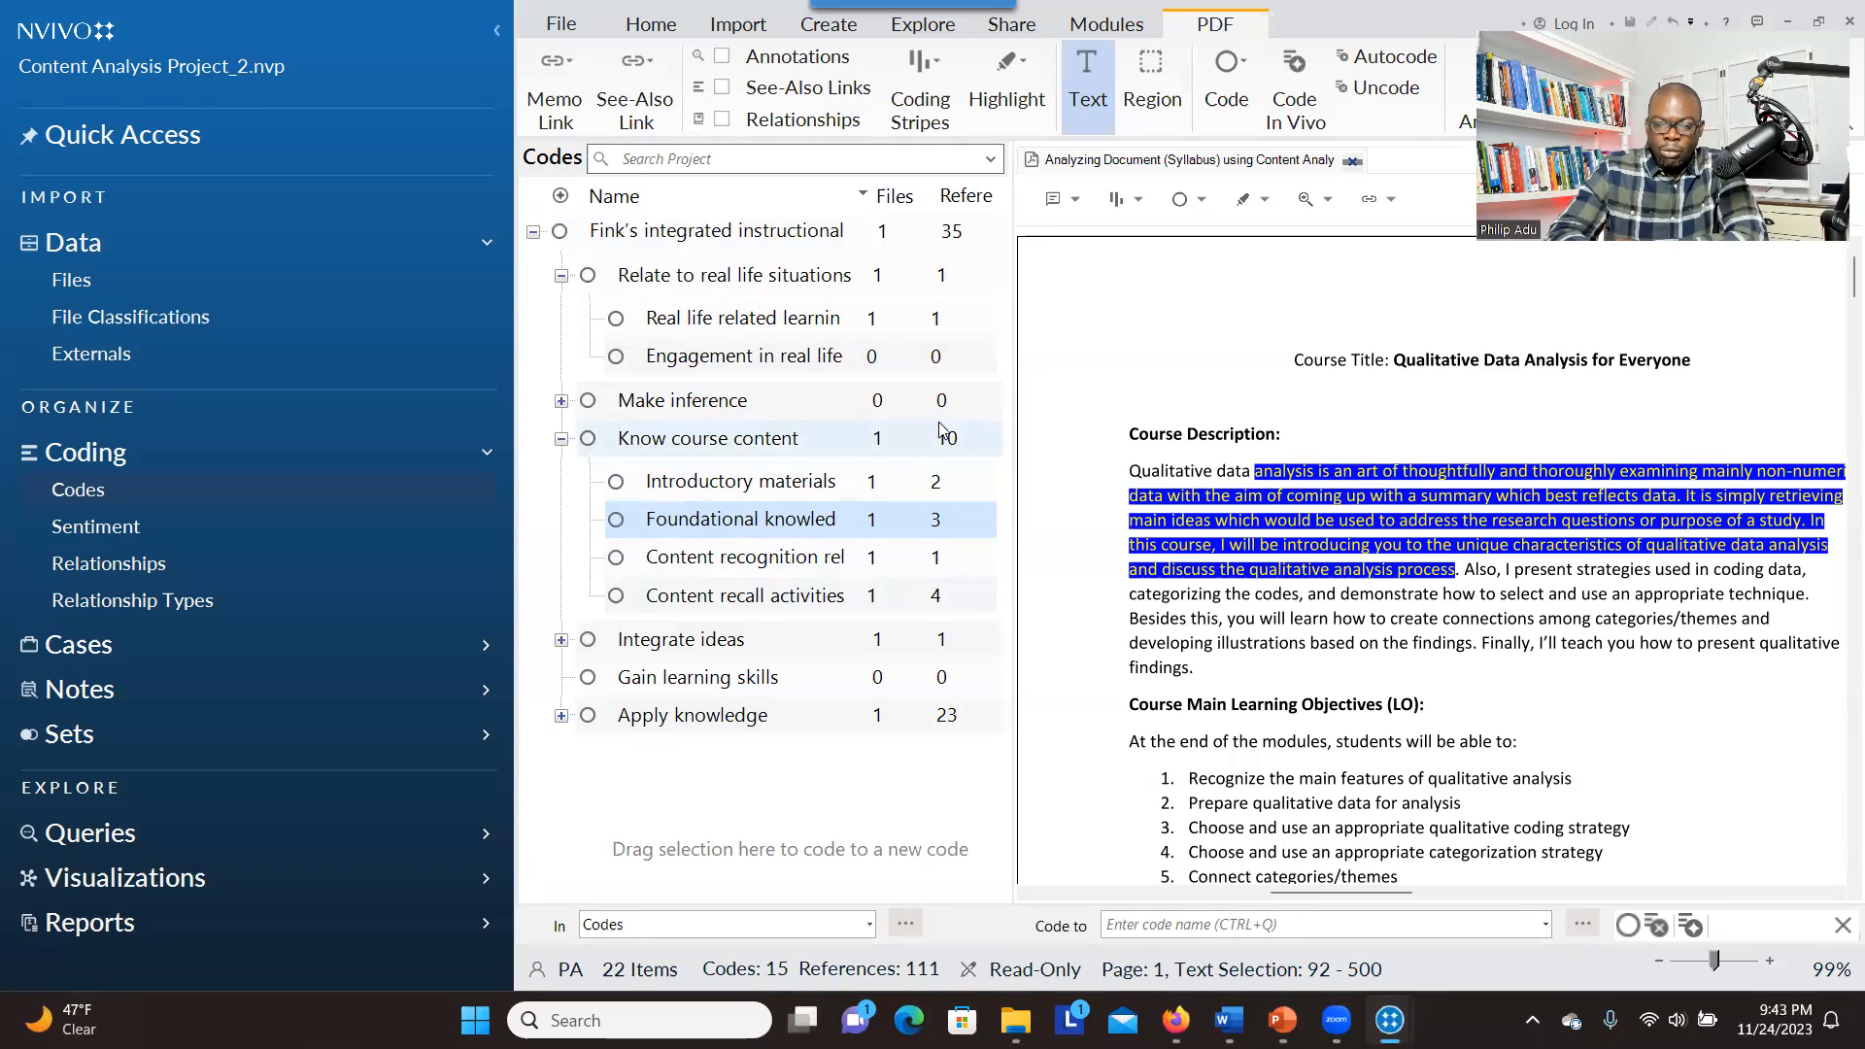
left_click(562, 401)
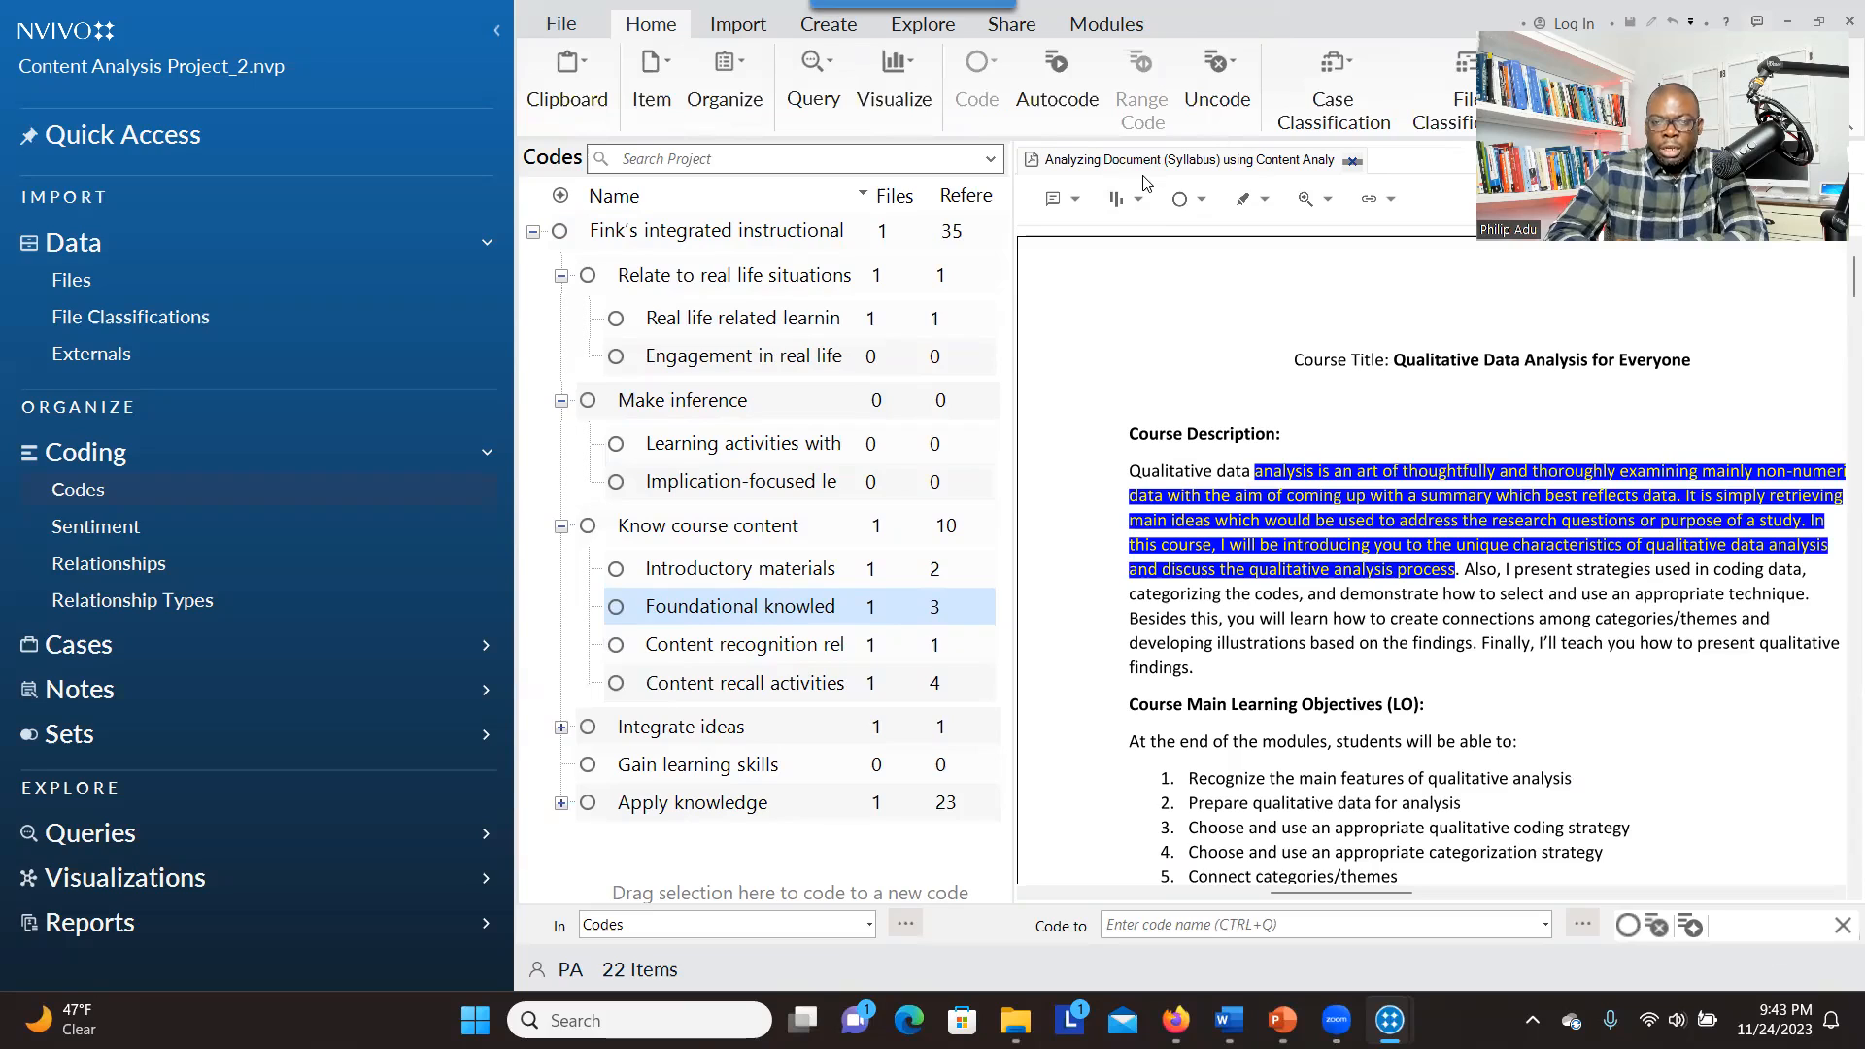
Start a Matrix Coding Query and add the syllabus document "Analyzing Document (Syllabus) using Content Analysis" as its row
left_click(902, 32)
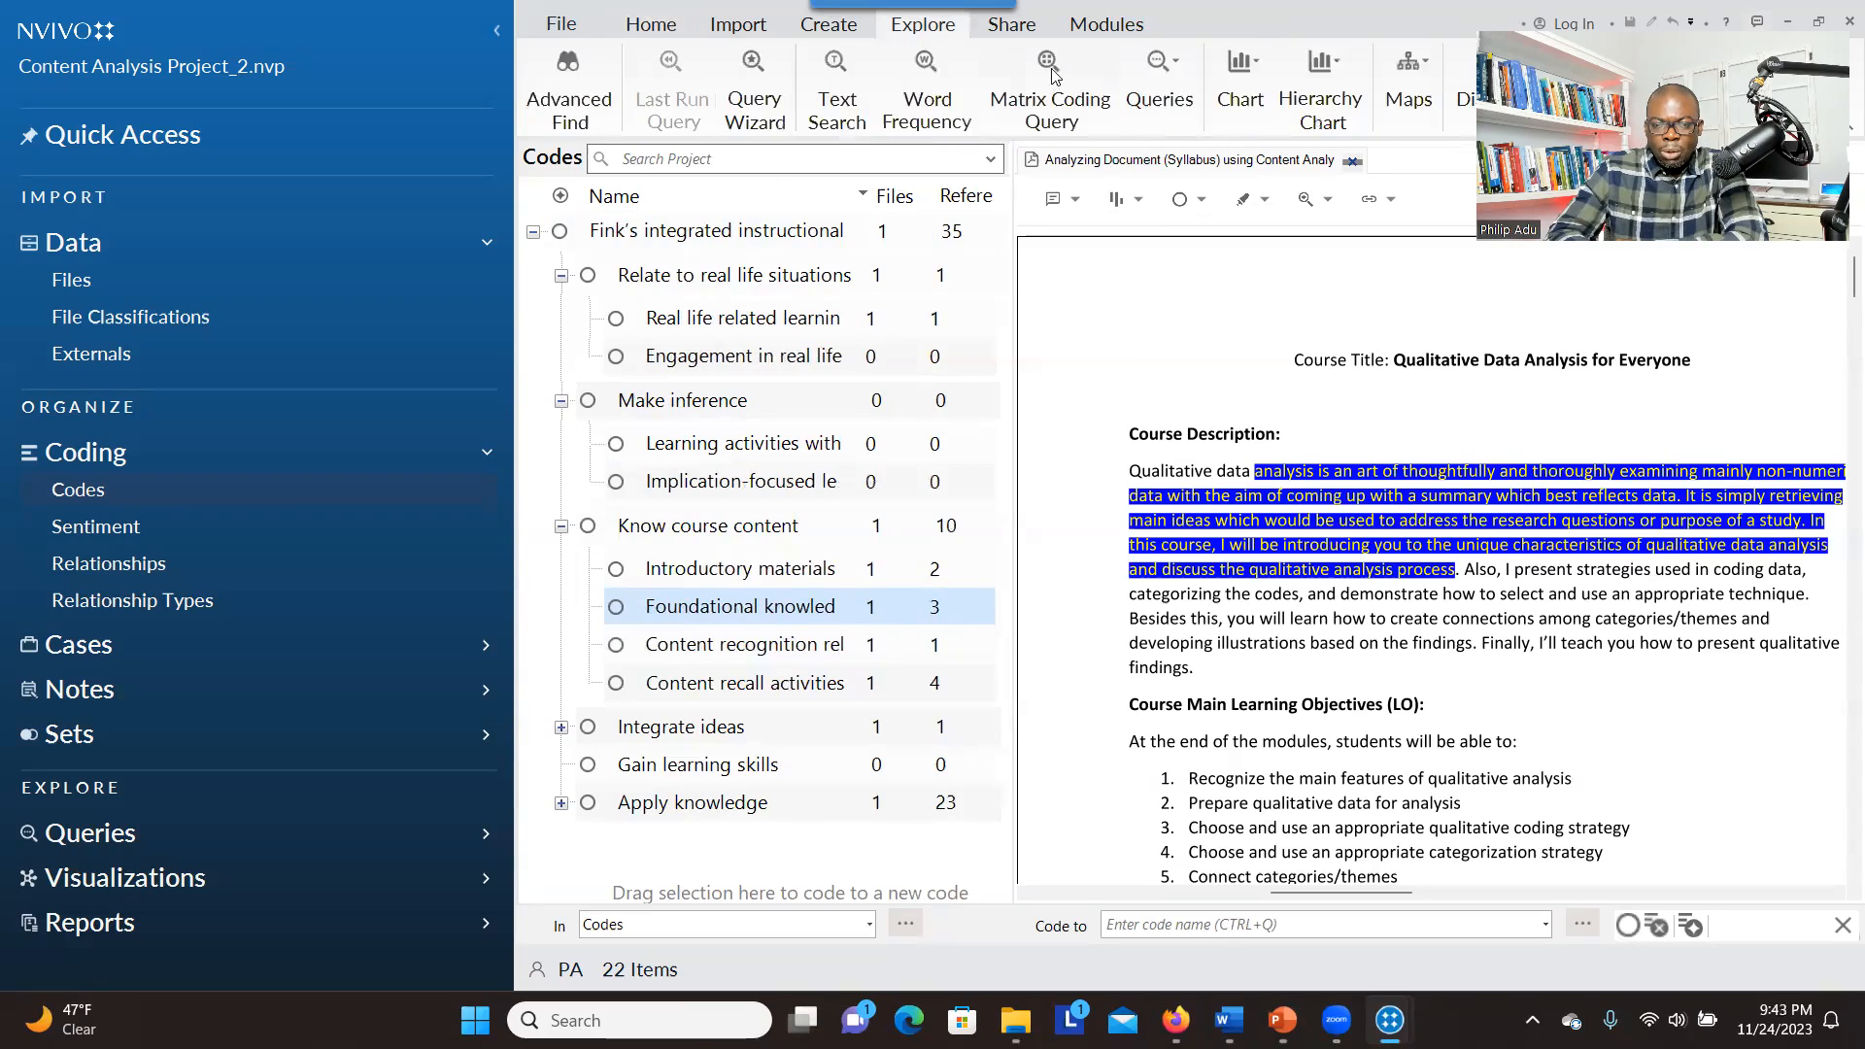
left_click(1068, 109)
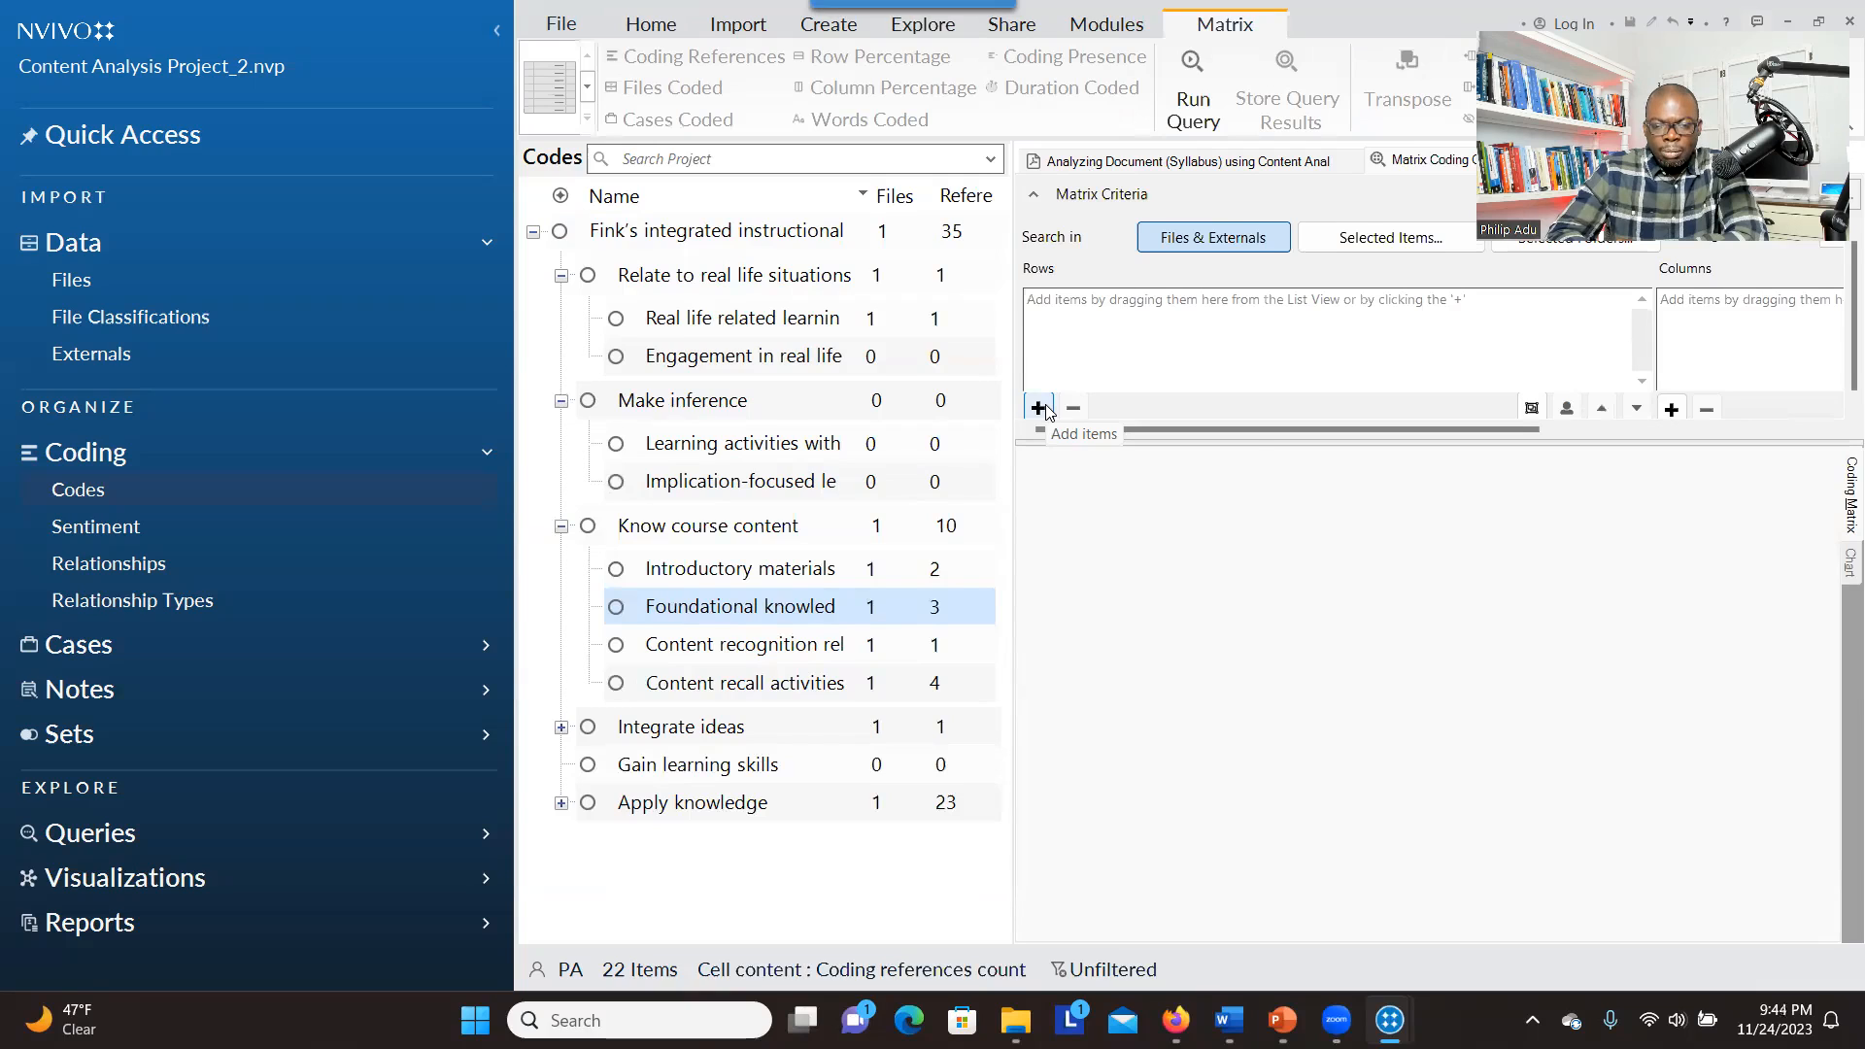
left_click(1039, 408)
left_click(1079, 430)
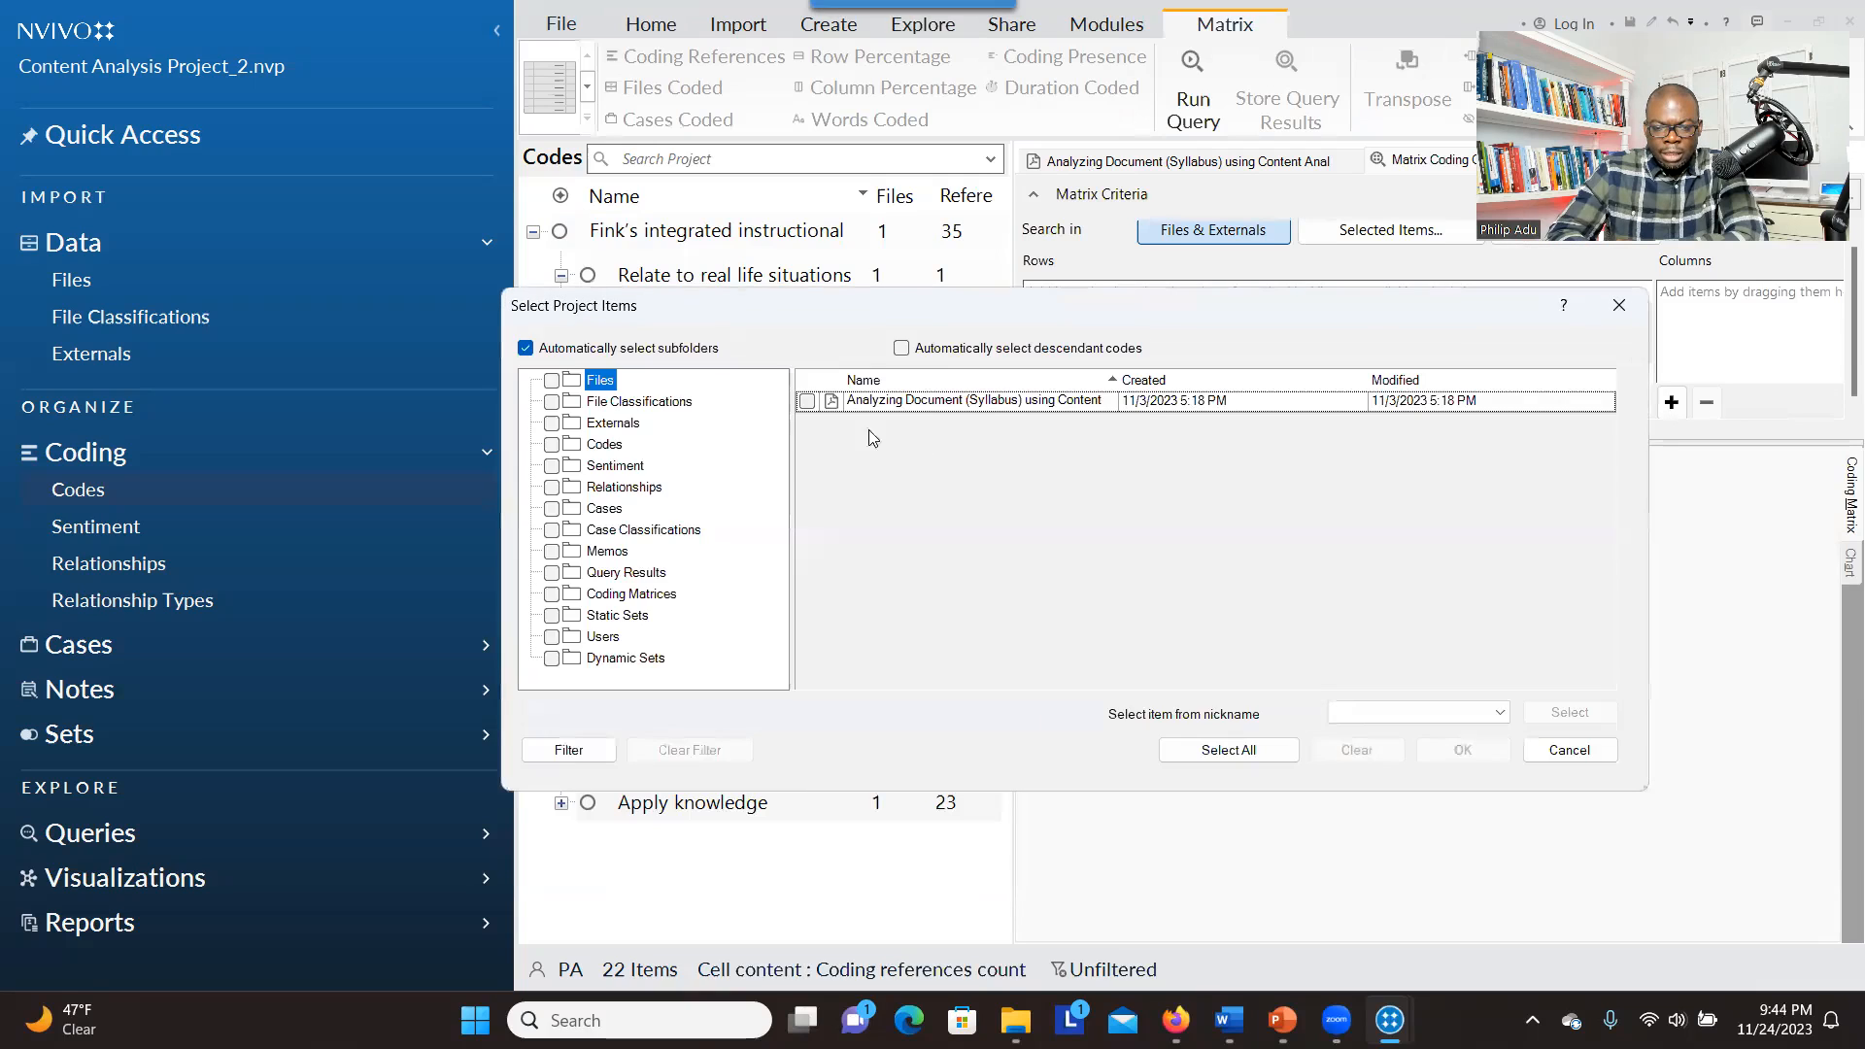
left_click(807, 401)
left_click(1462, 750)
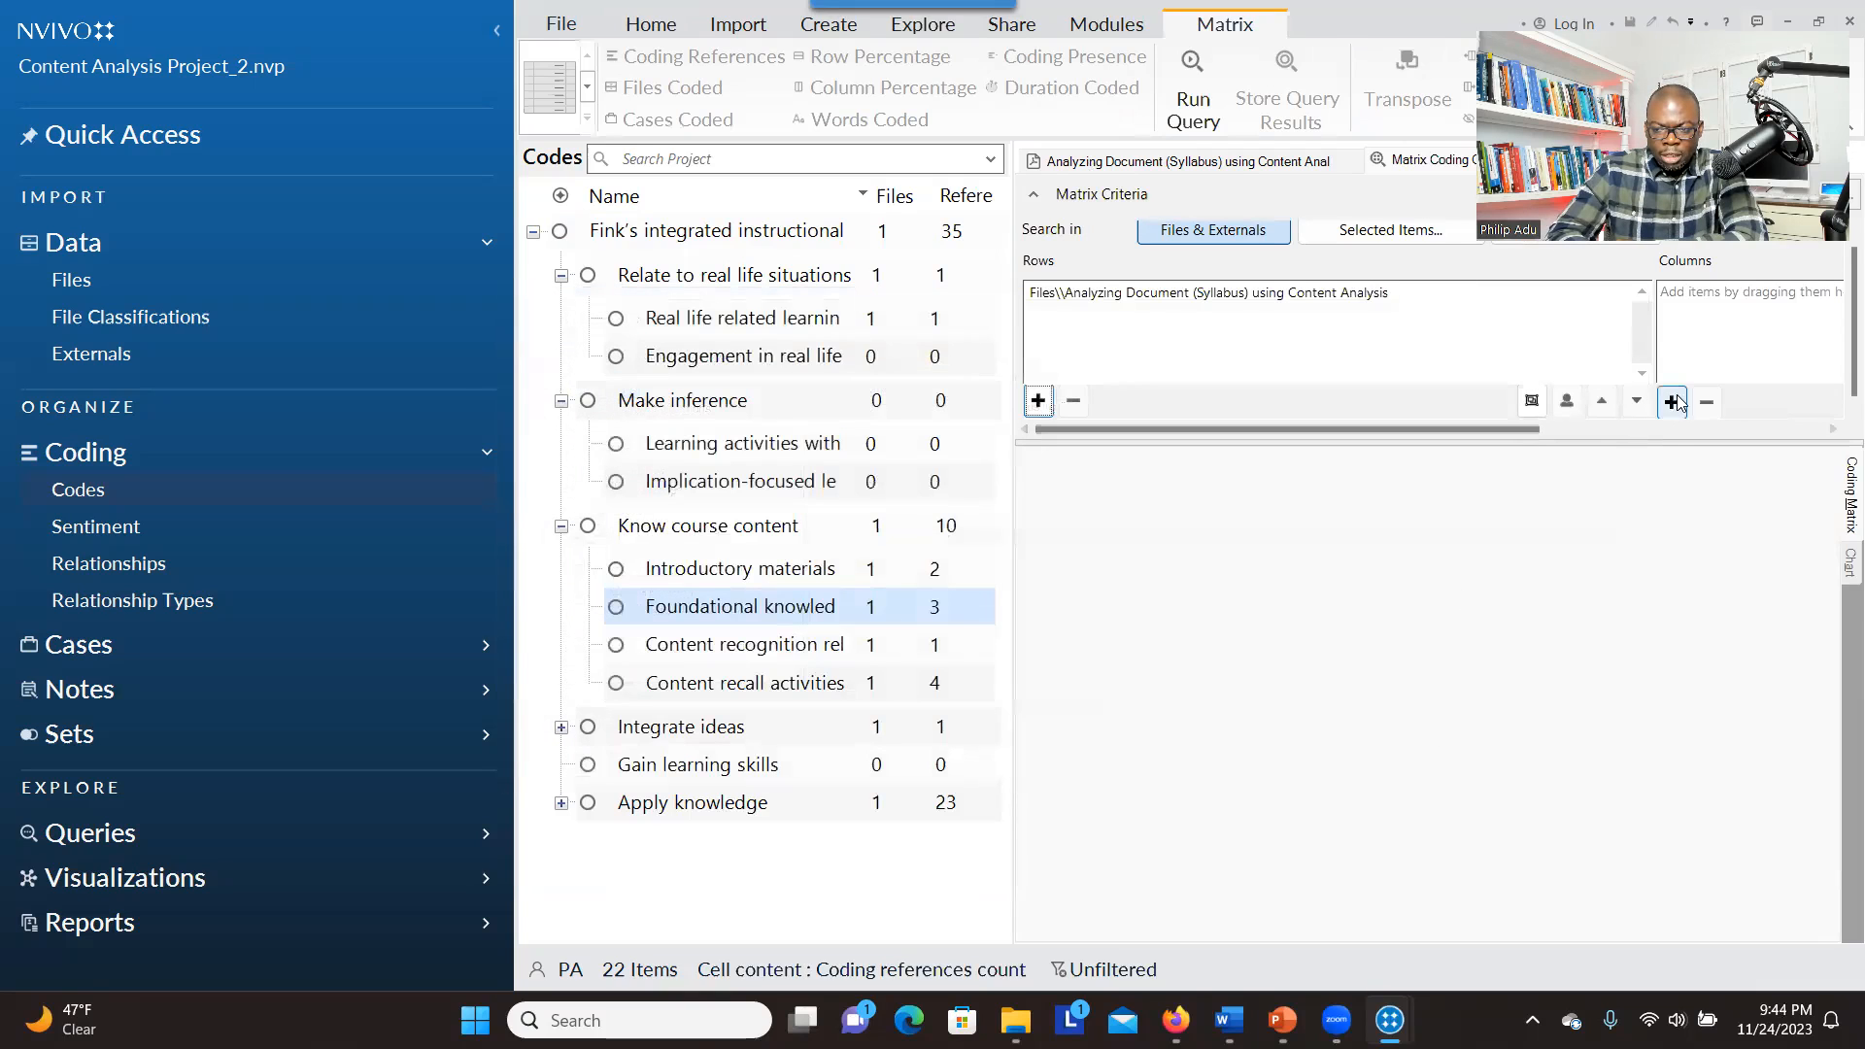
Add "Relate to real life situations", "Make inference", "Know course content", "Integrate ideas" and "Apply knowledge" as the matrix columns
left_click(1672, 402)
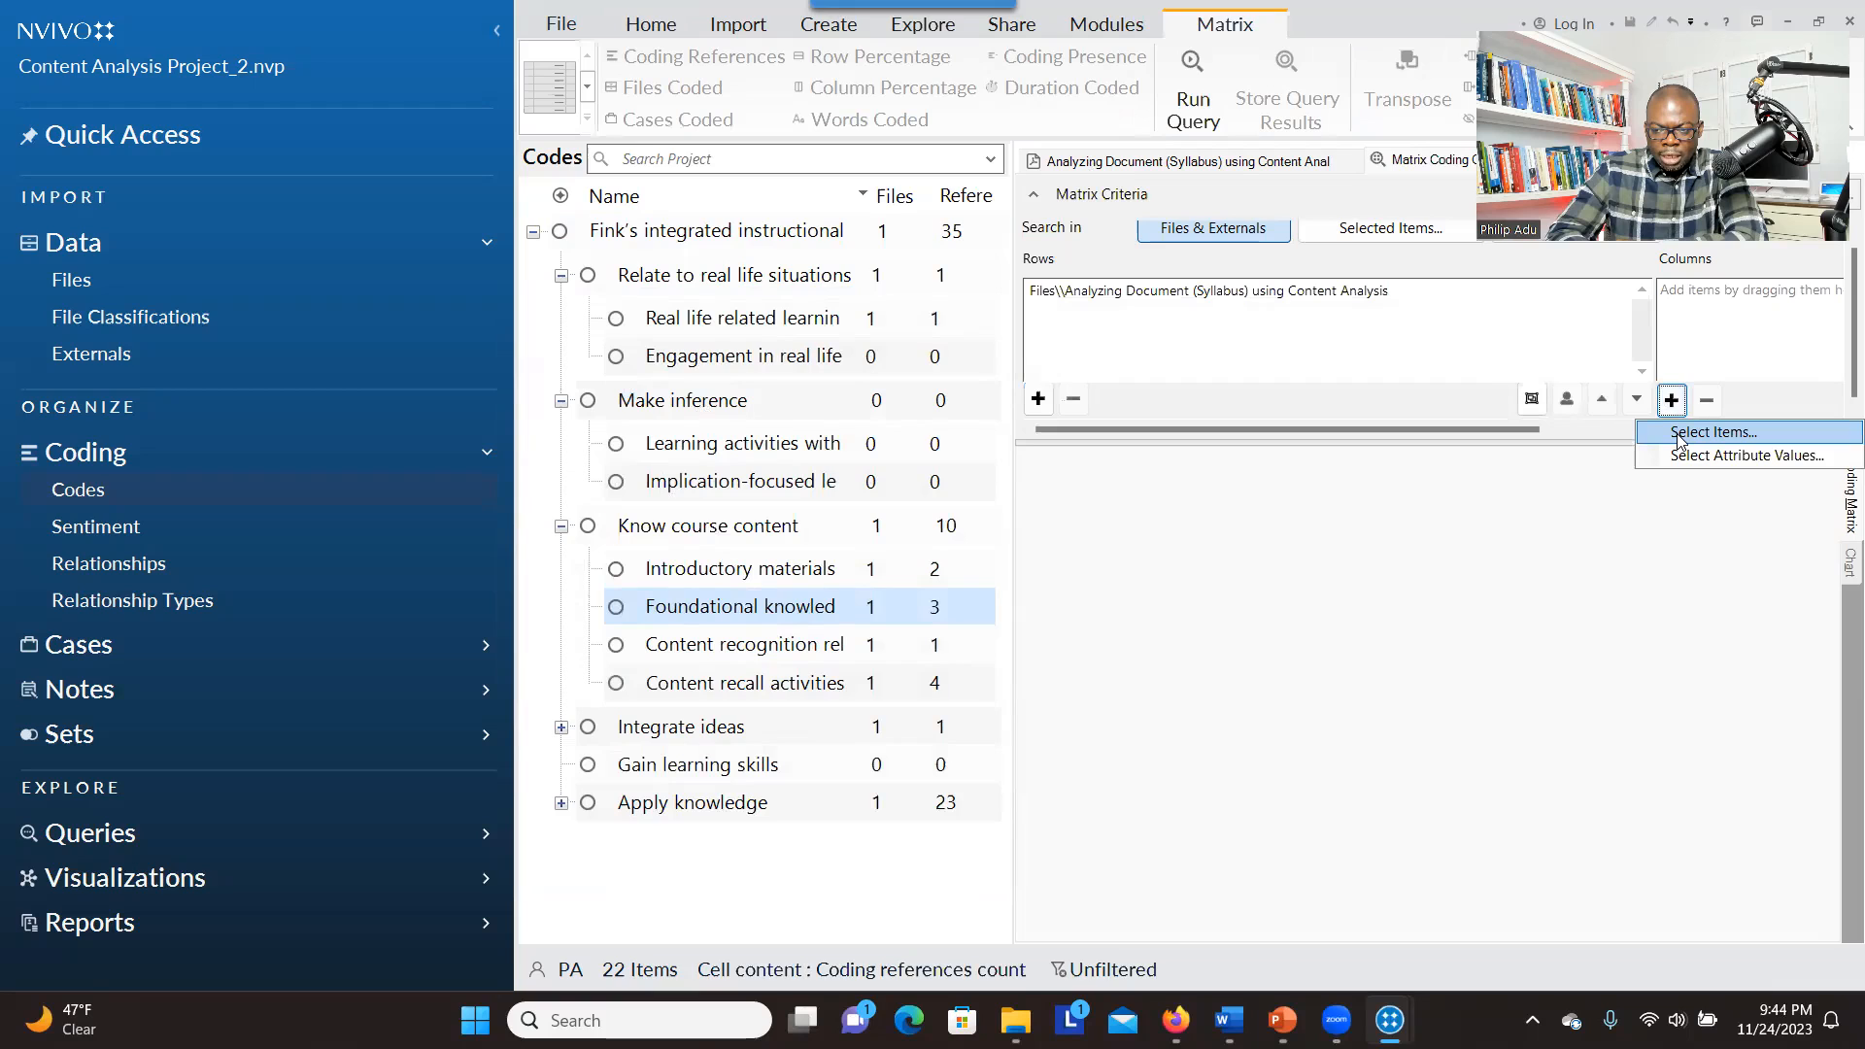
left_click(1680, 434)
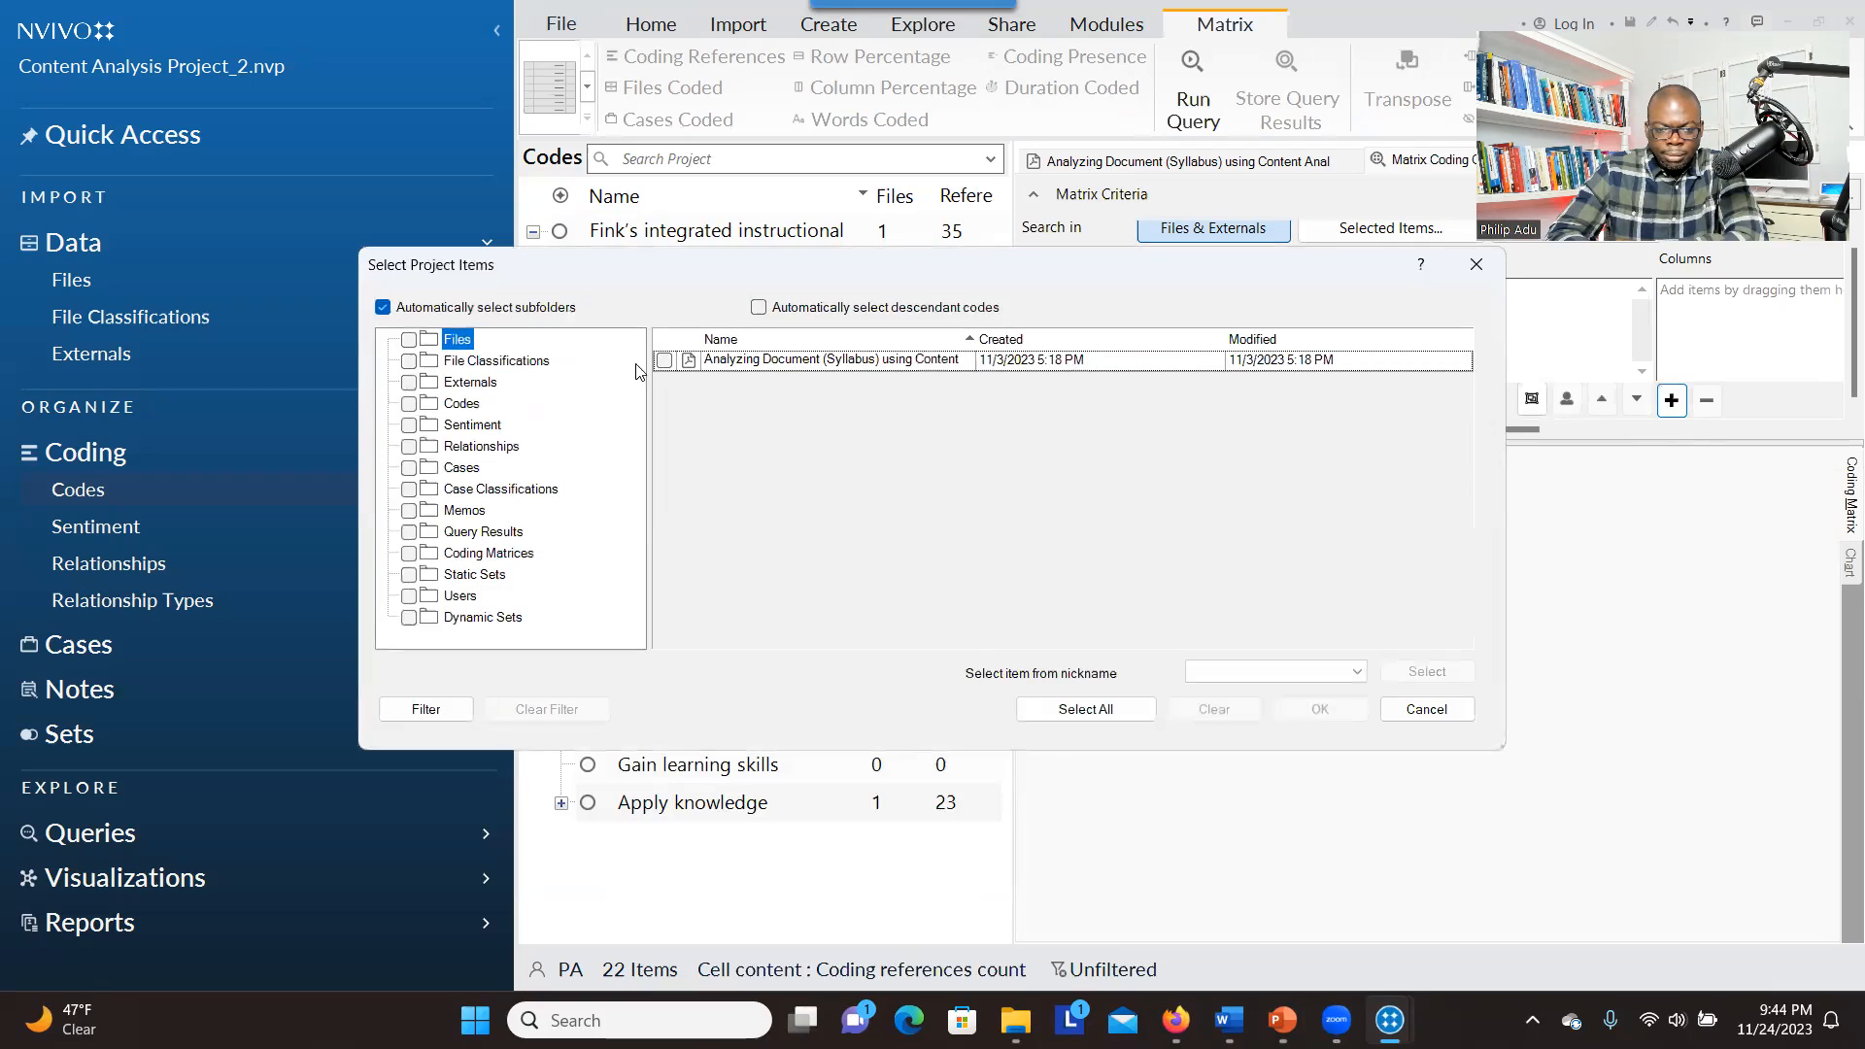
left_click(465, 403)
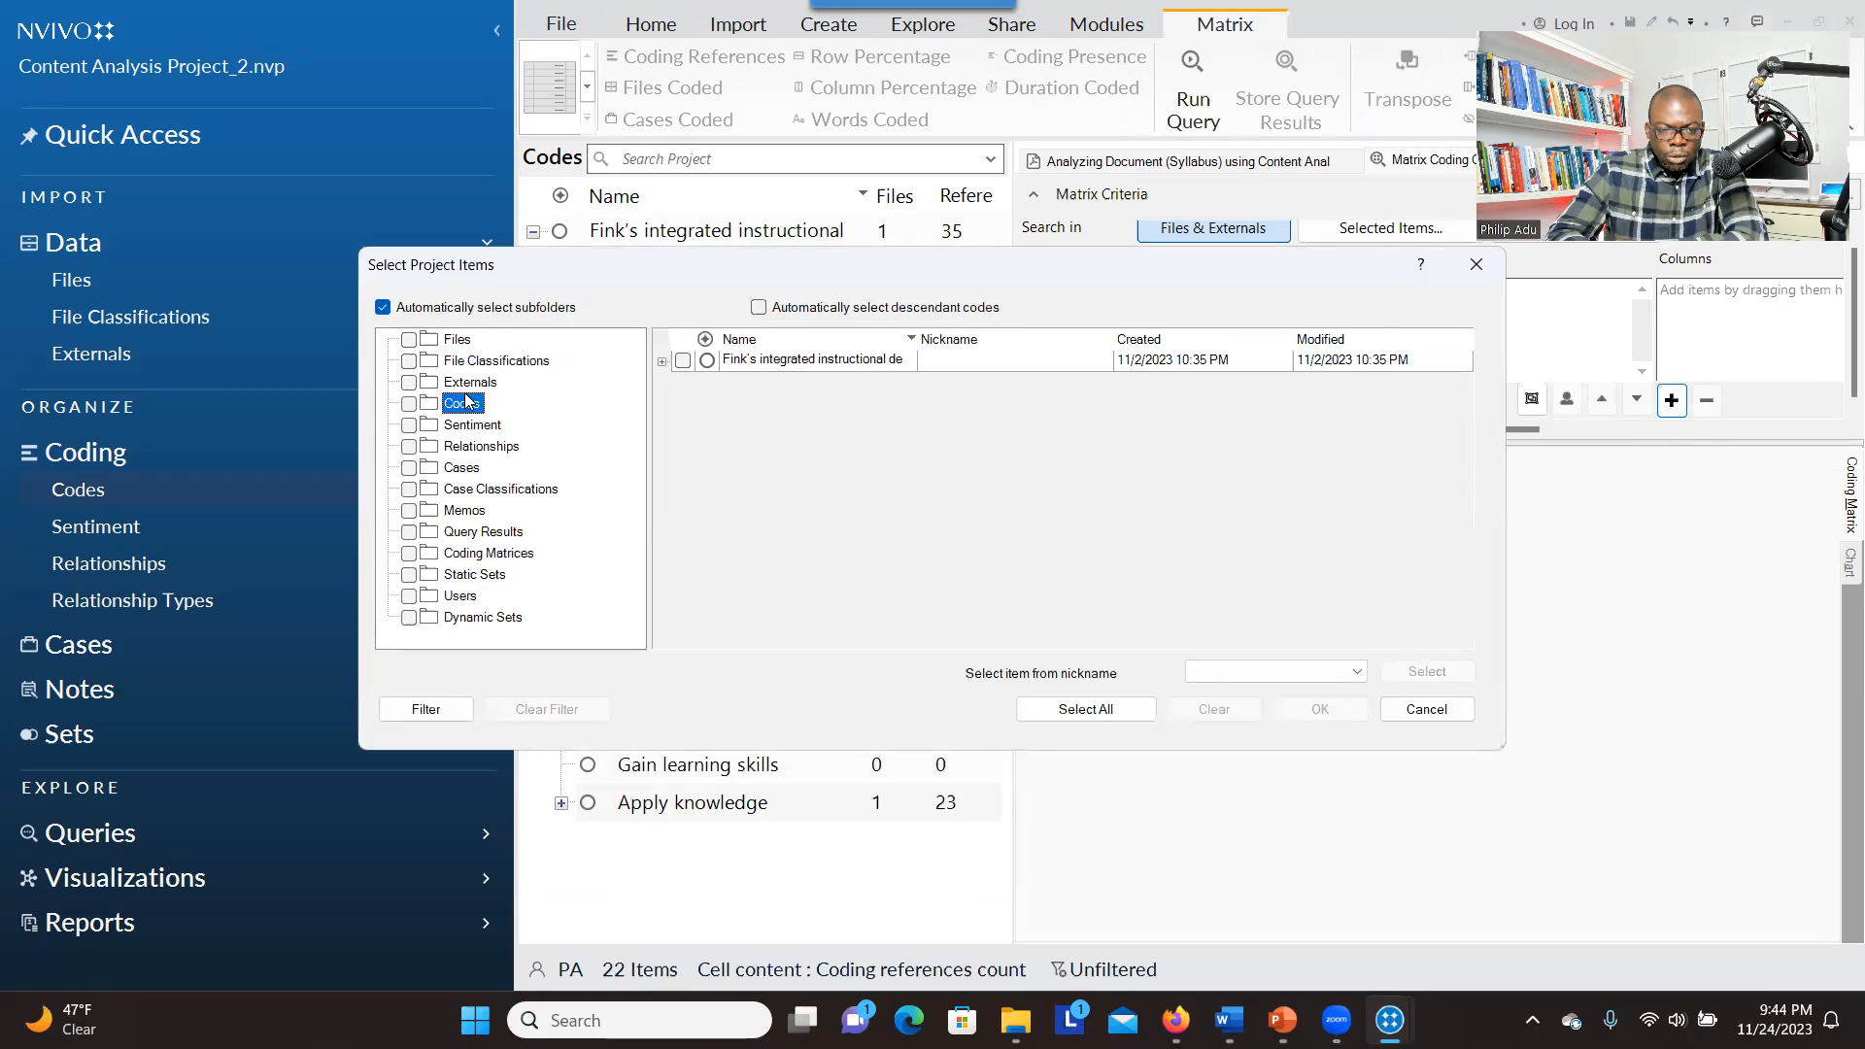
left_click(662, 362)
left_click(701, 387)
left_click(701, 409)
left_click(701, 431)
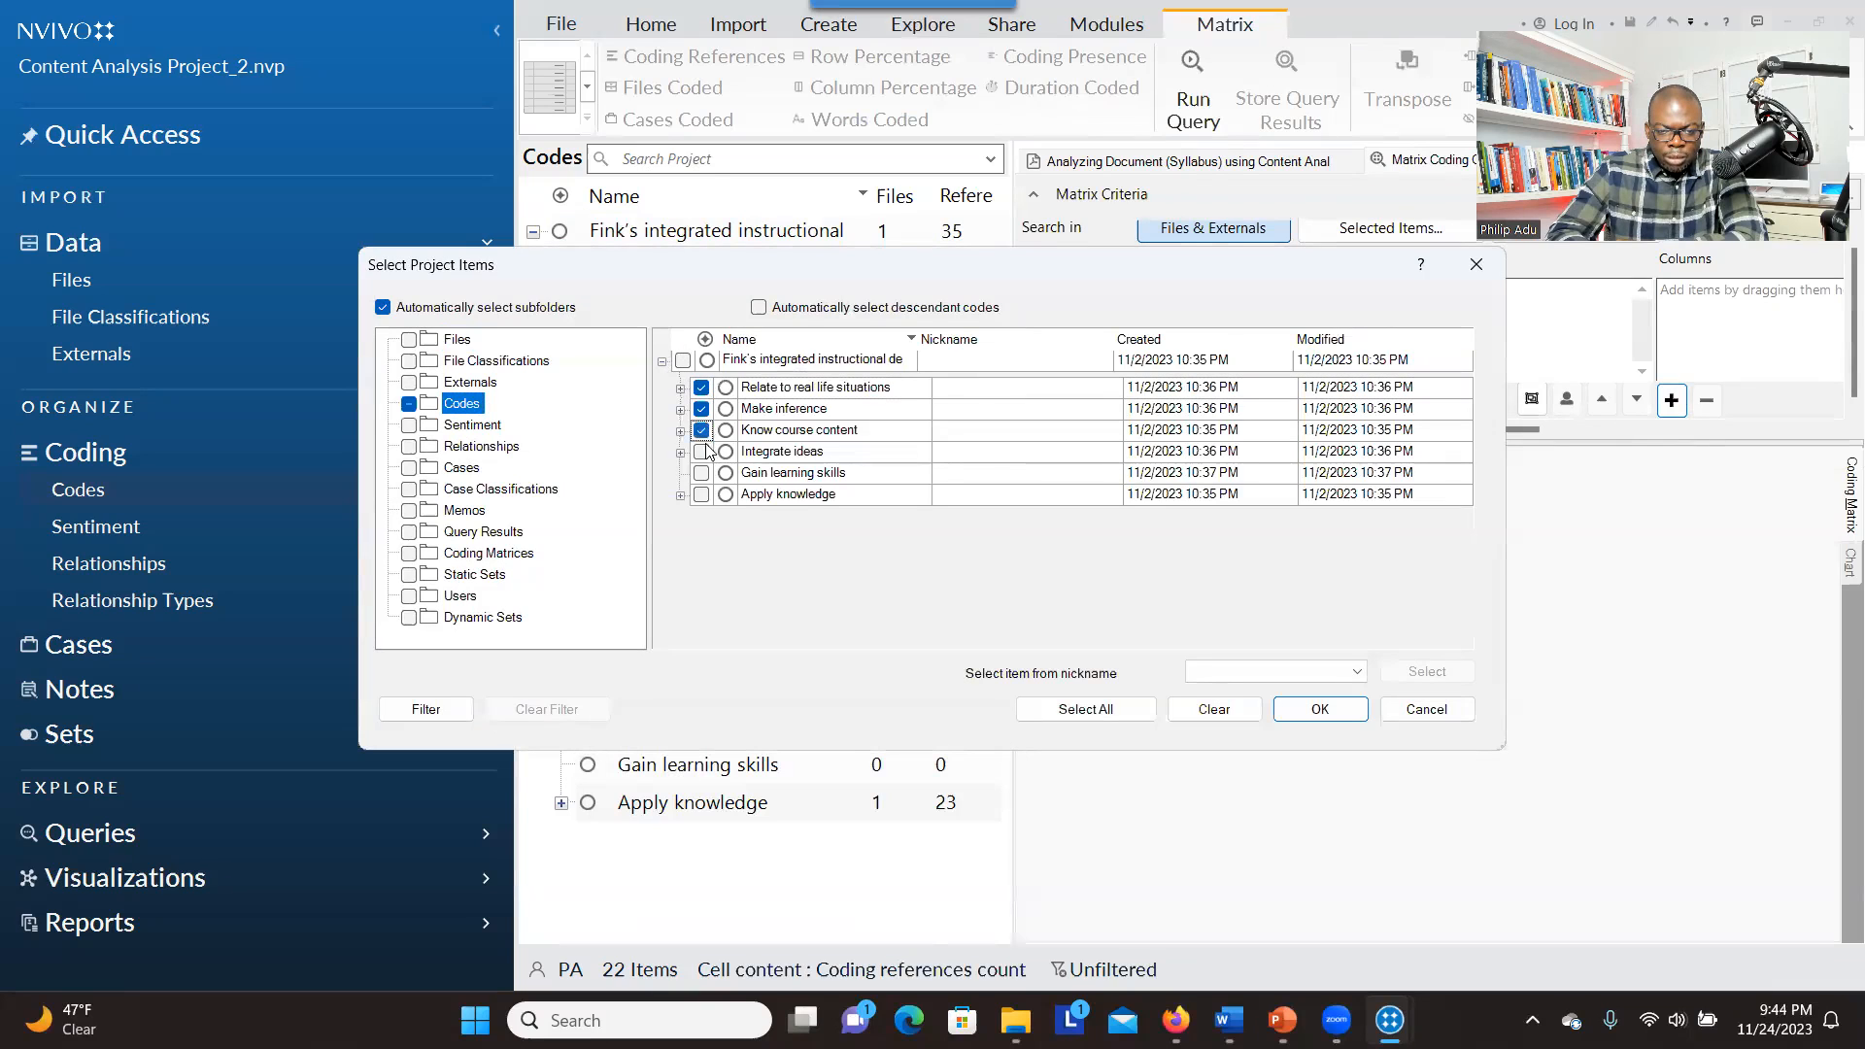
left_click(701, 452)
left_click(701, 495)
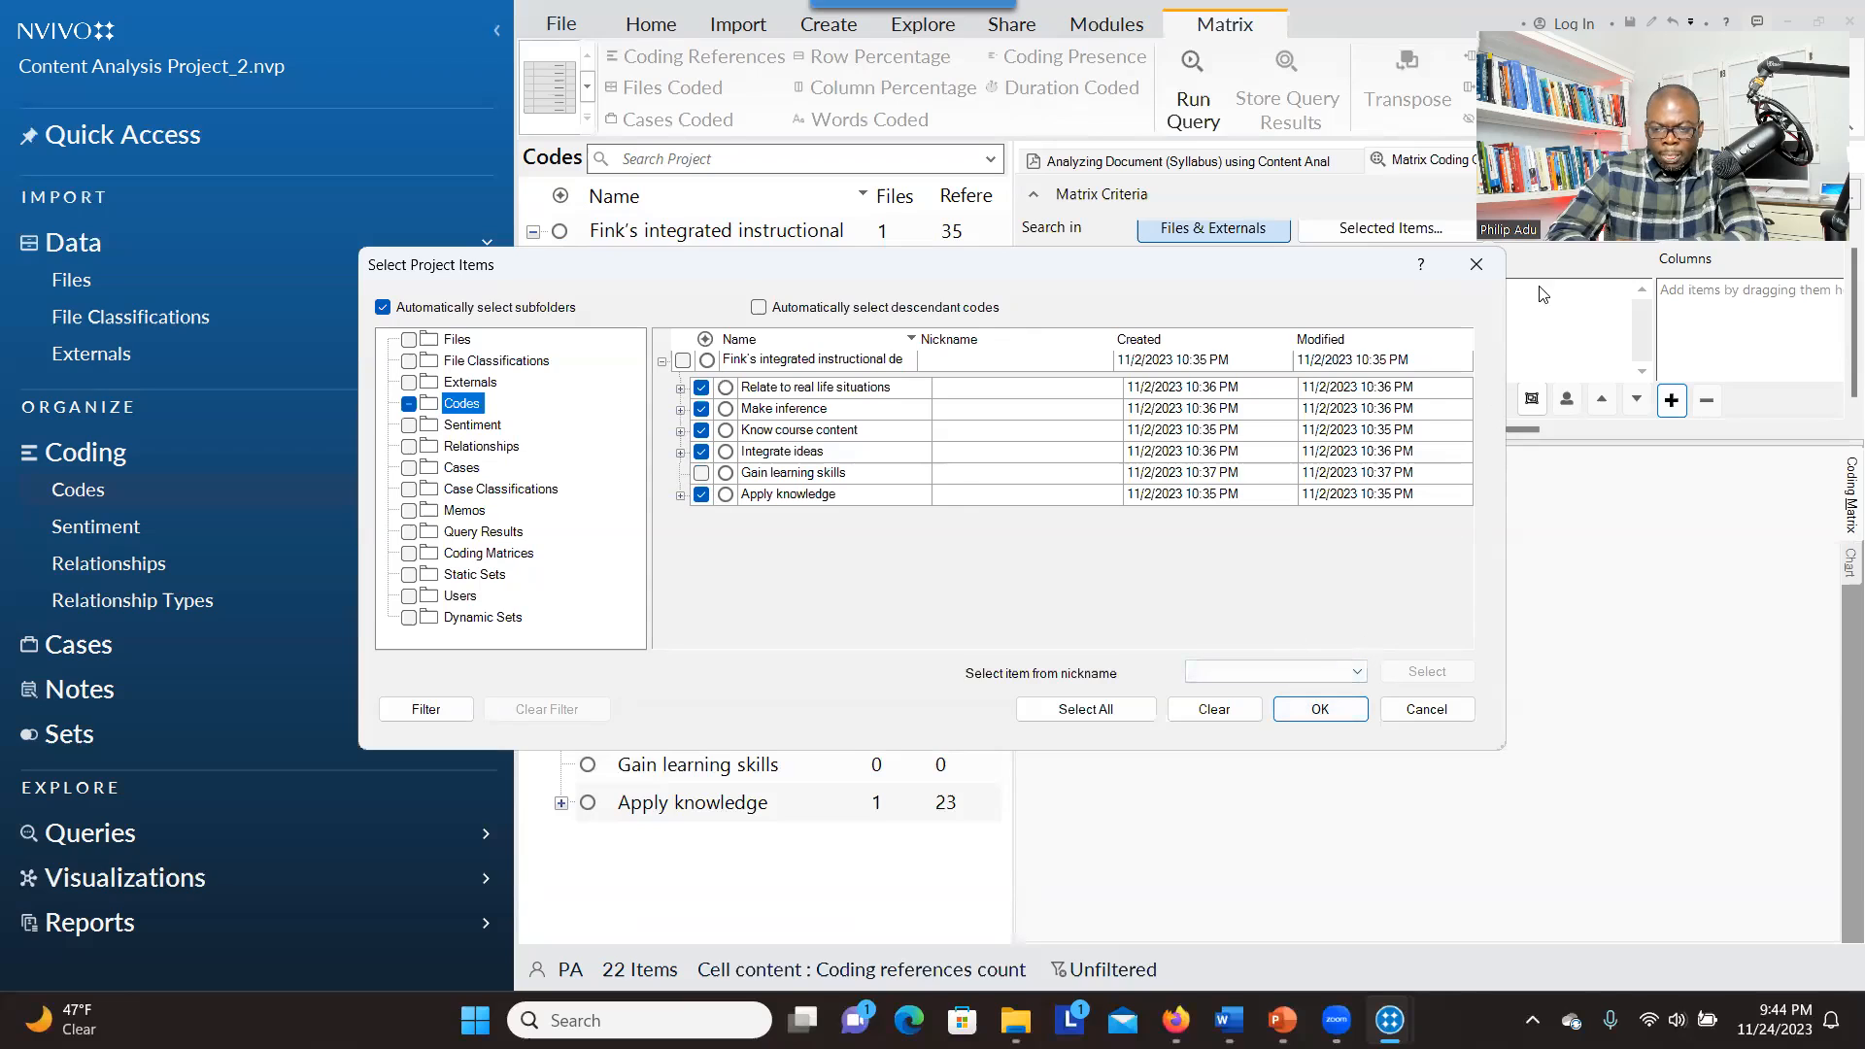
key("Return")
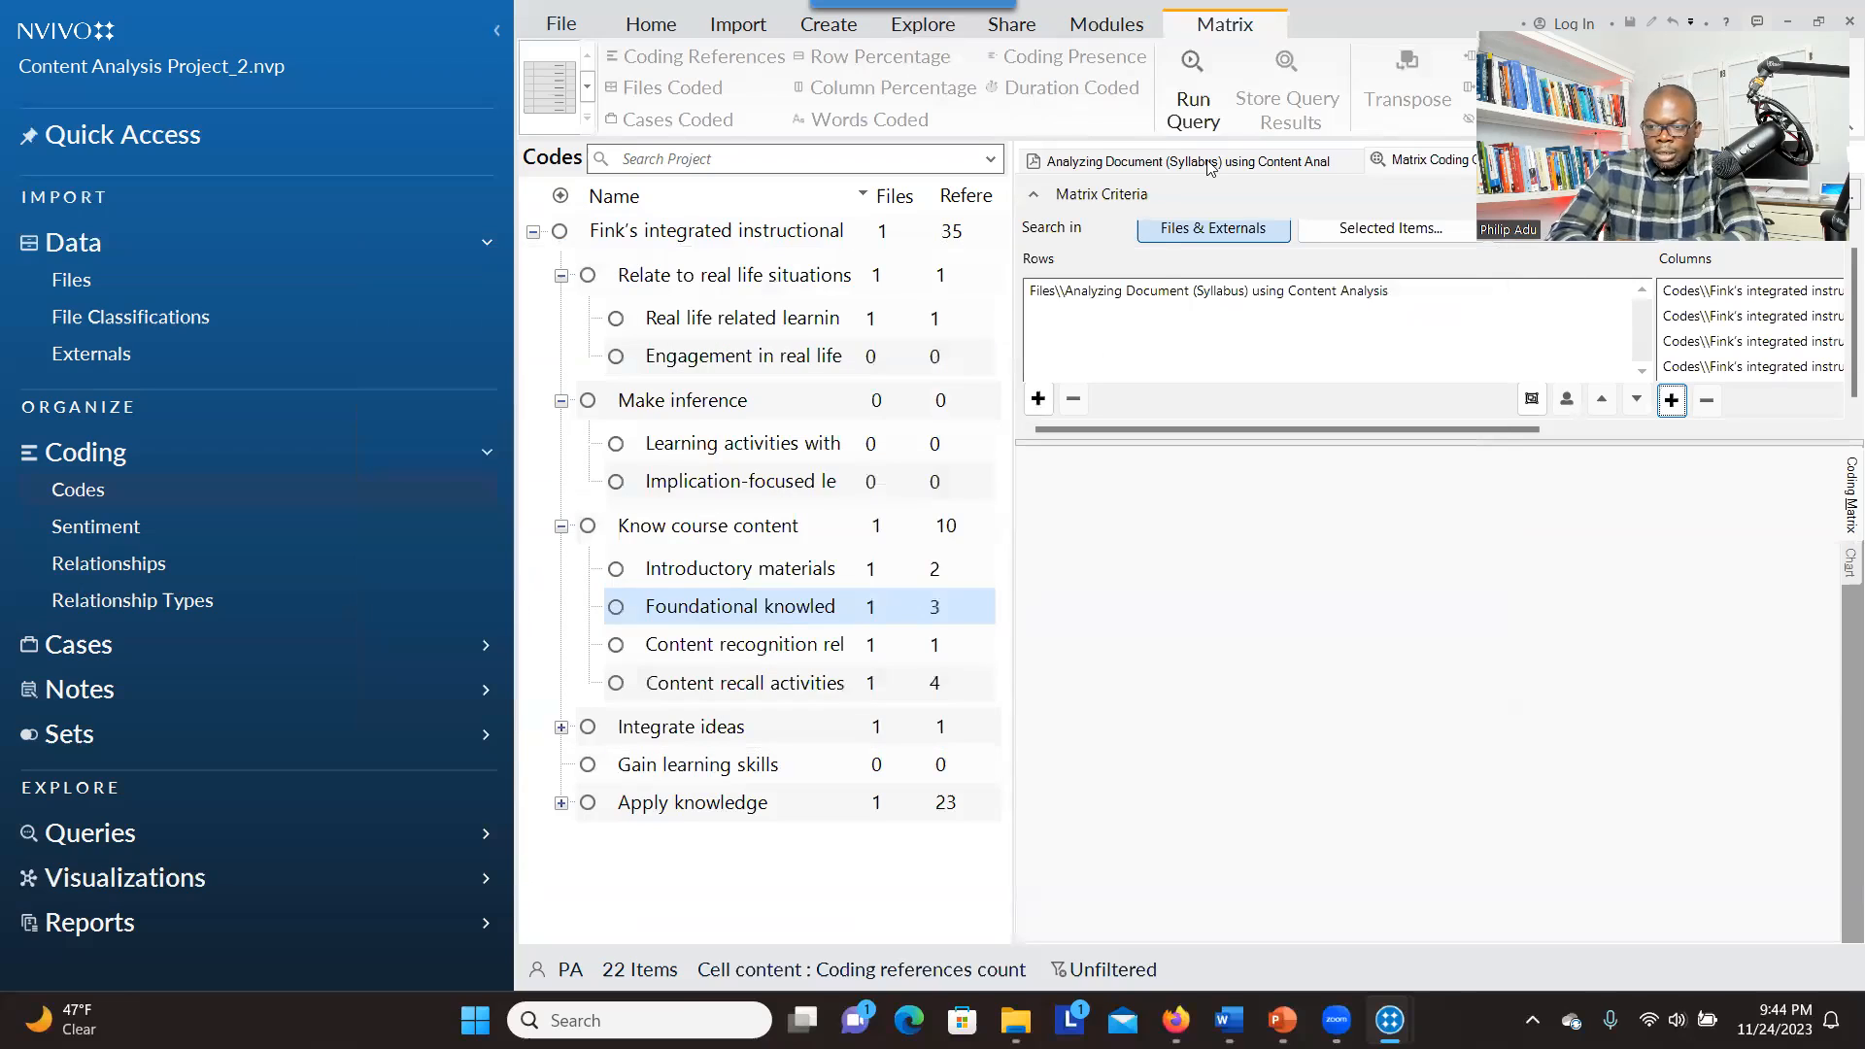
Run the matrix coding query and examine the syllabus's coding reference counts across all five code columns through "Apply knowledge"
left_click(1562, 195)
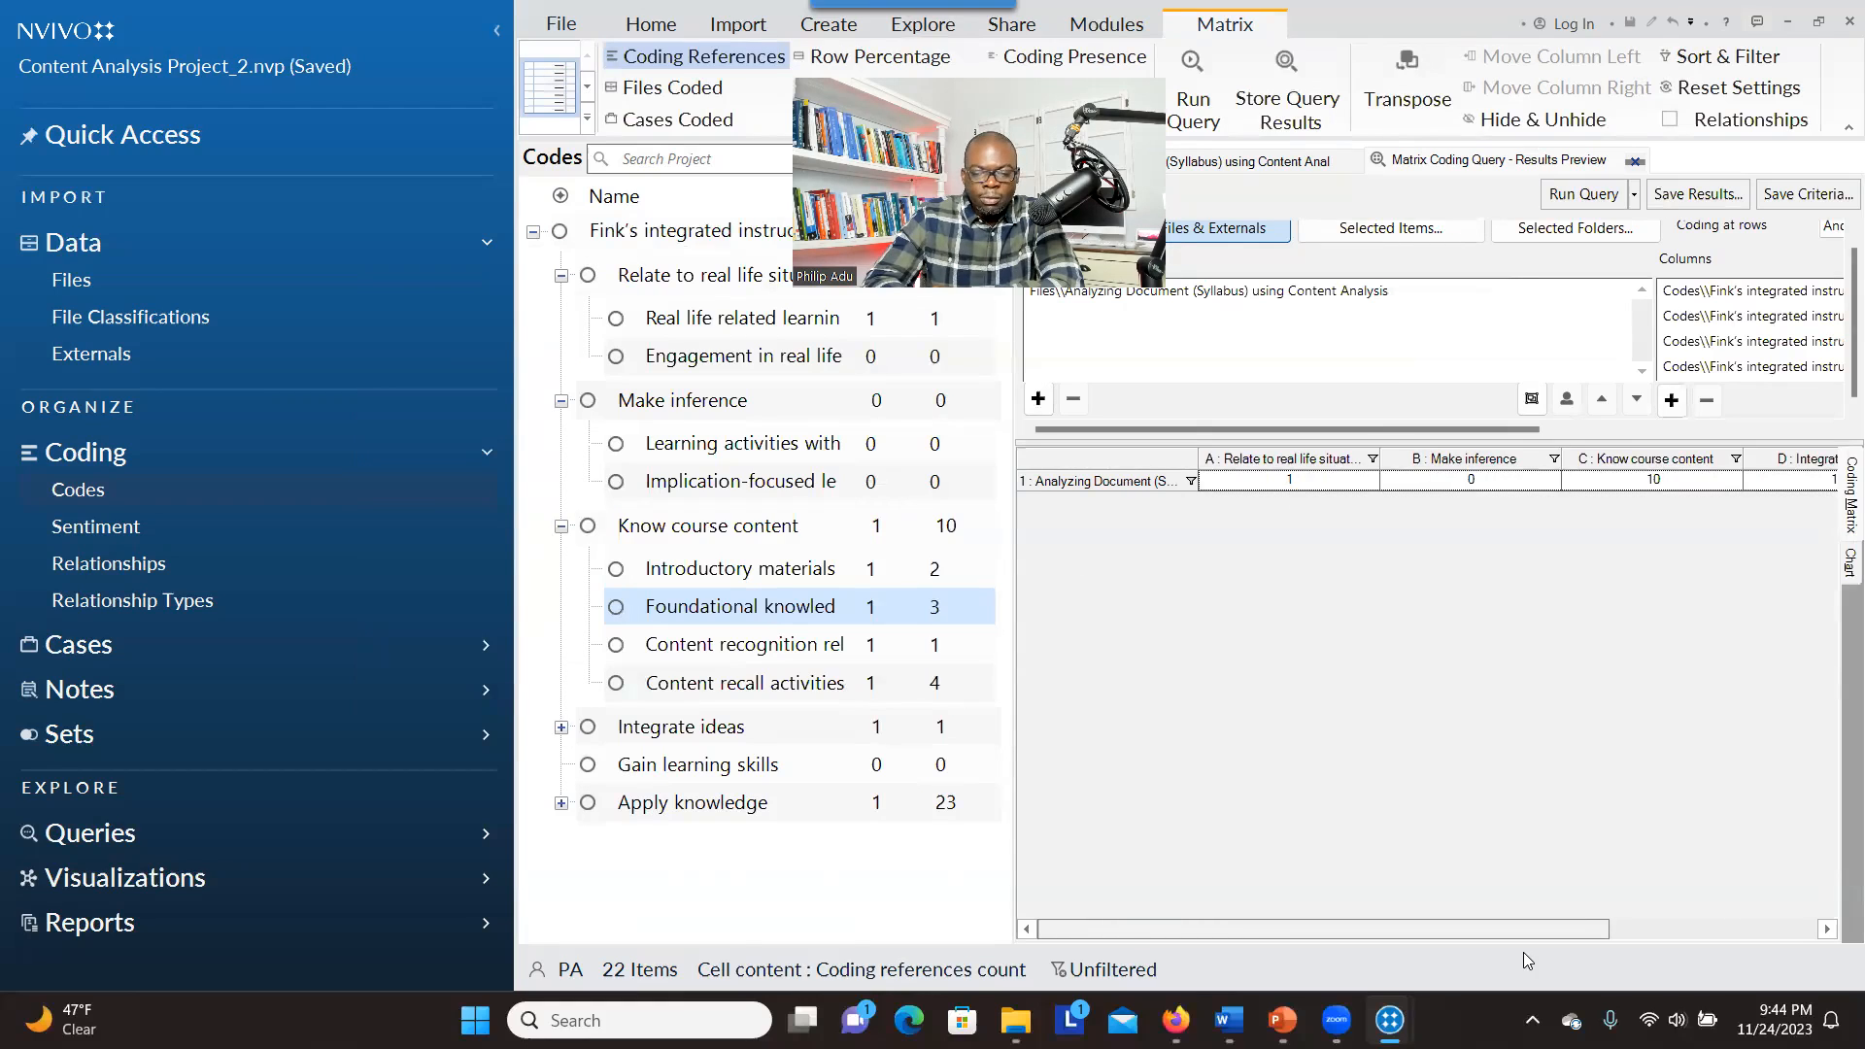
mouse_move(1554, 930)
left_mouse_down()
mouse_move(1680, 933)
mouse_move(1551, 929)
left_mouse_up()
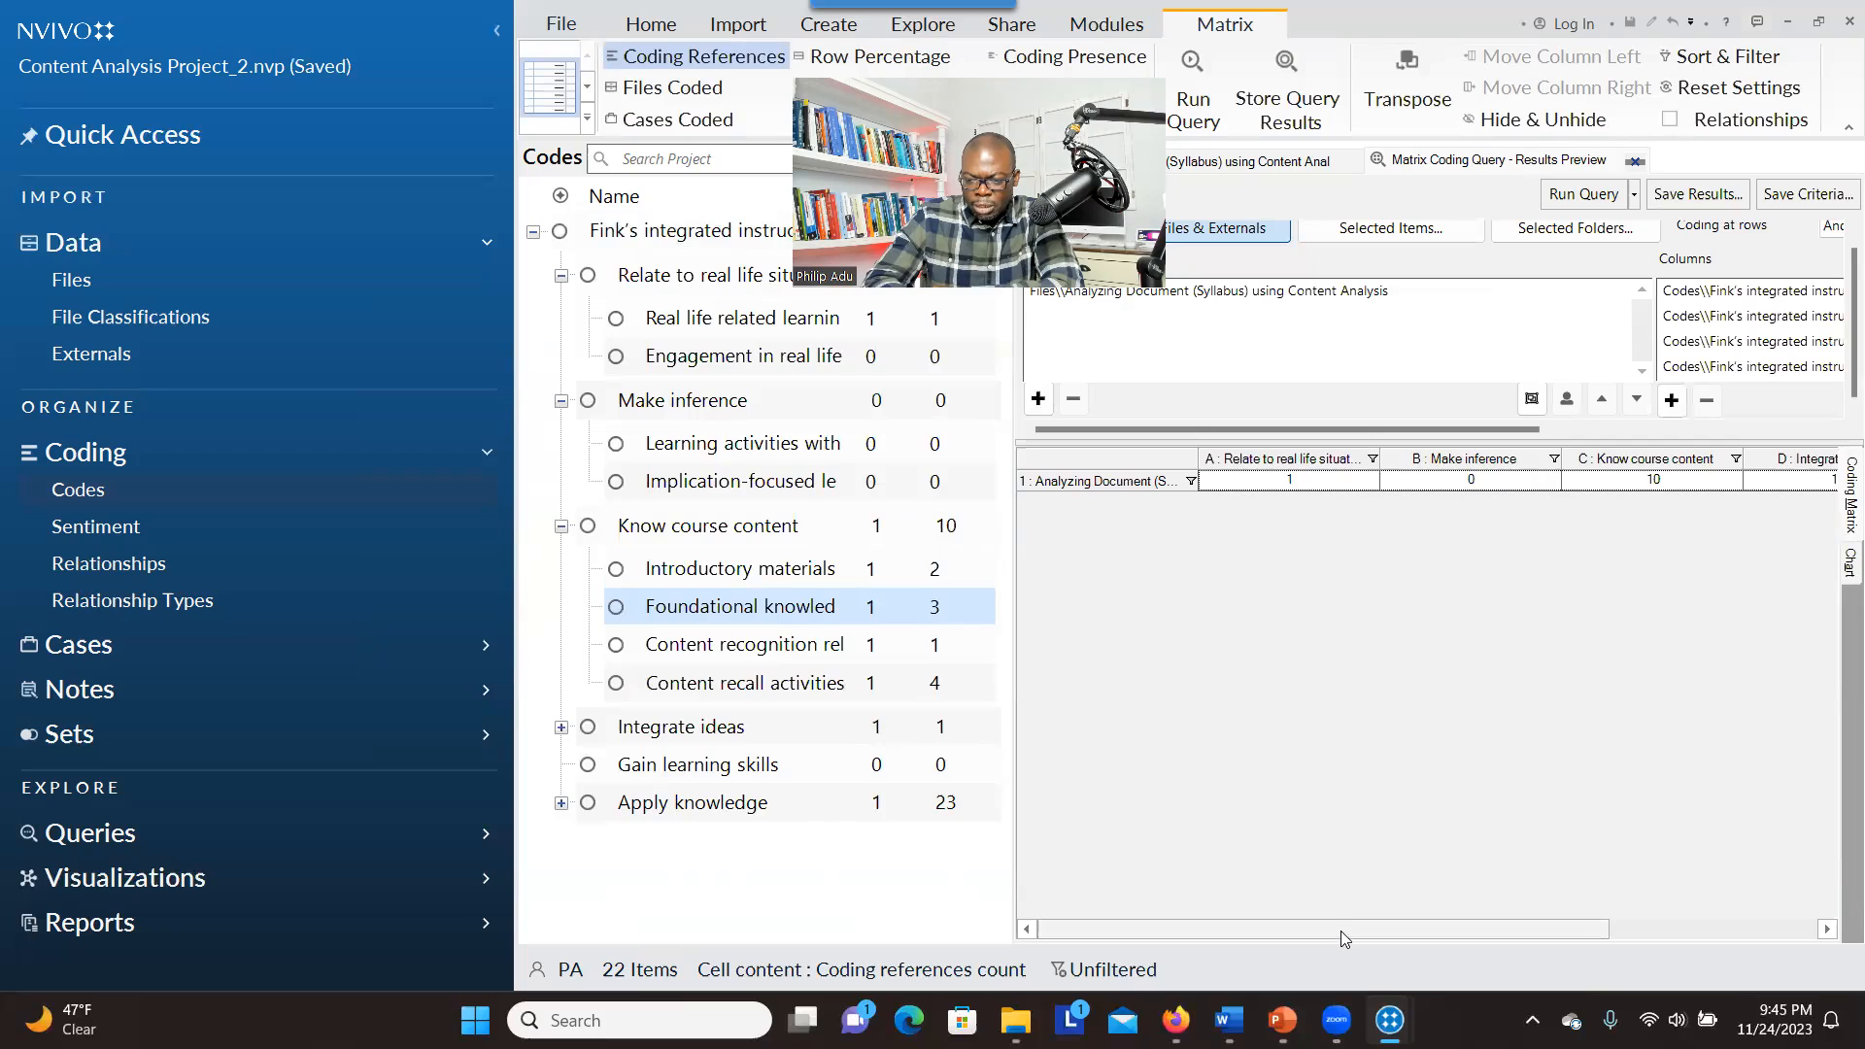
left_click_drag(1341, 925, 1558, 939)
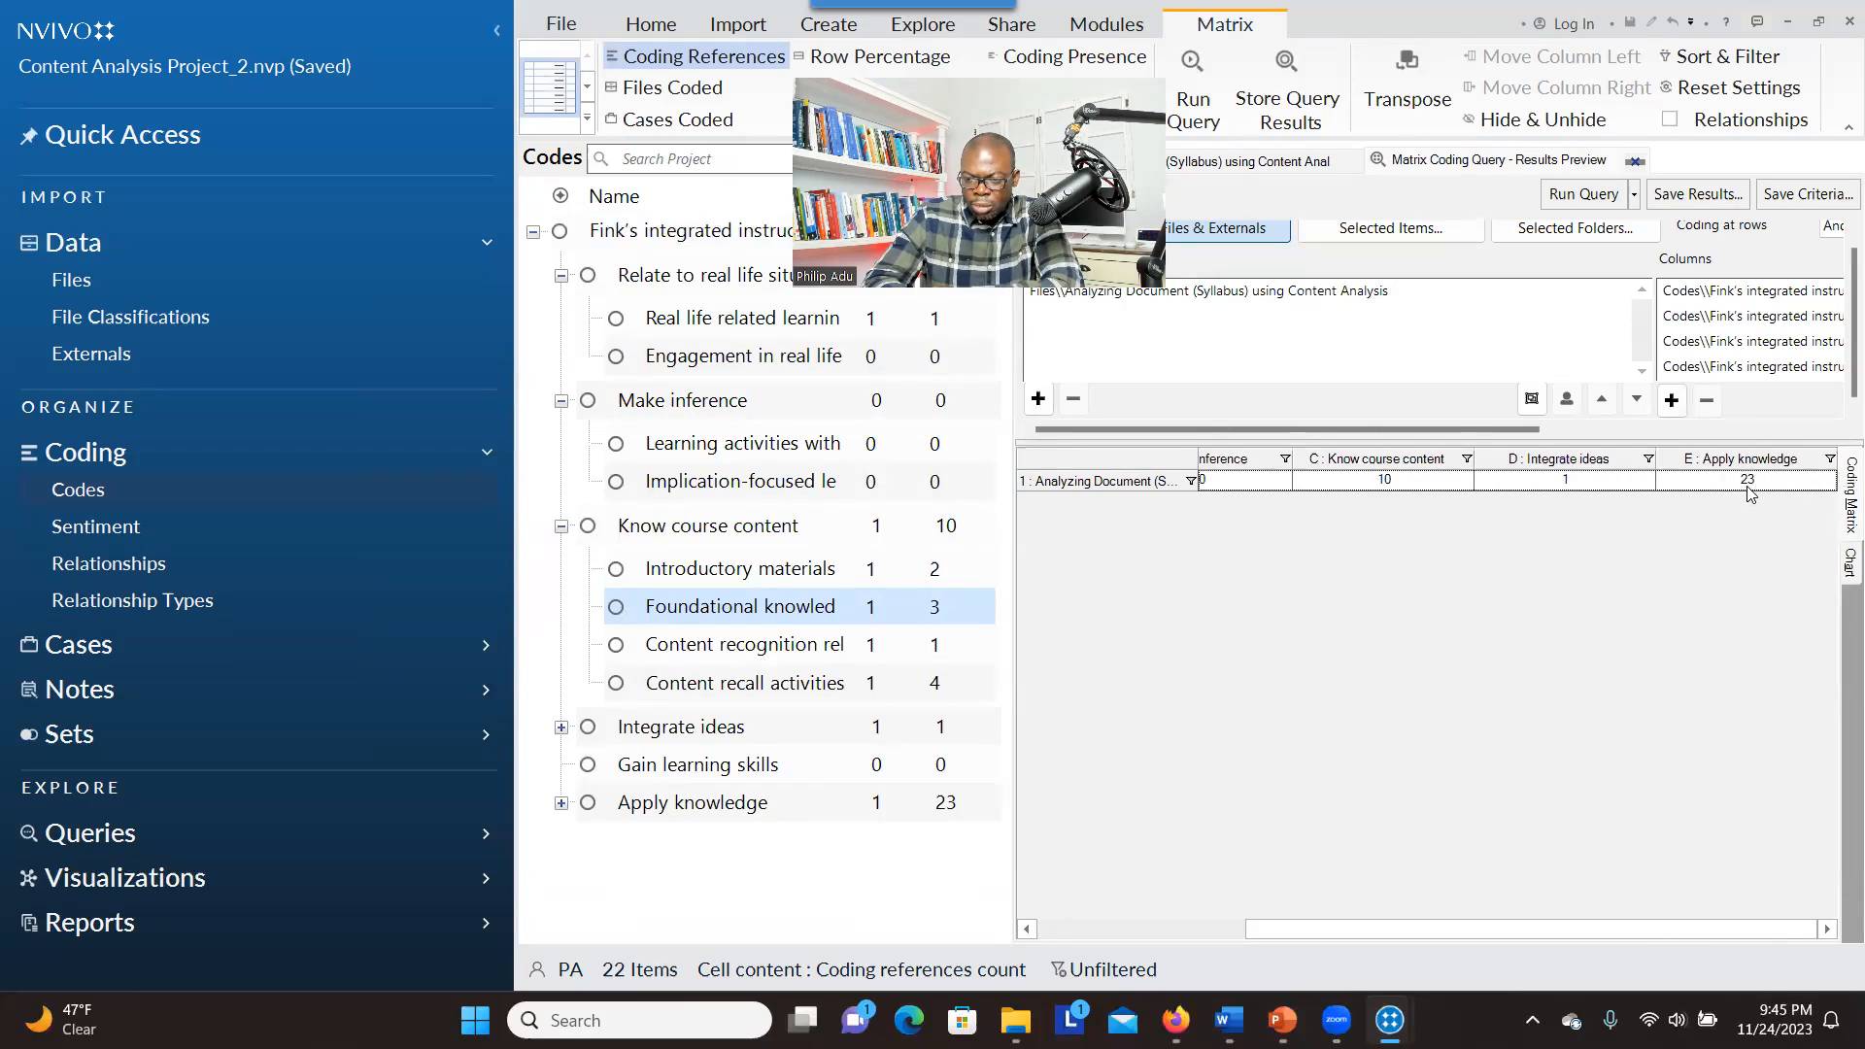
left_click_drag(1413, 928, 1212, 927)
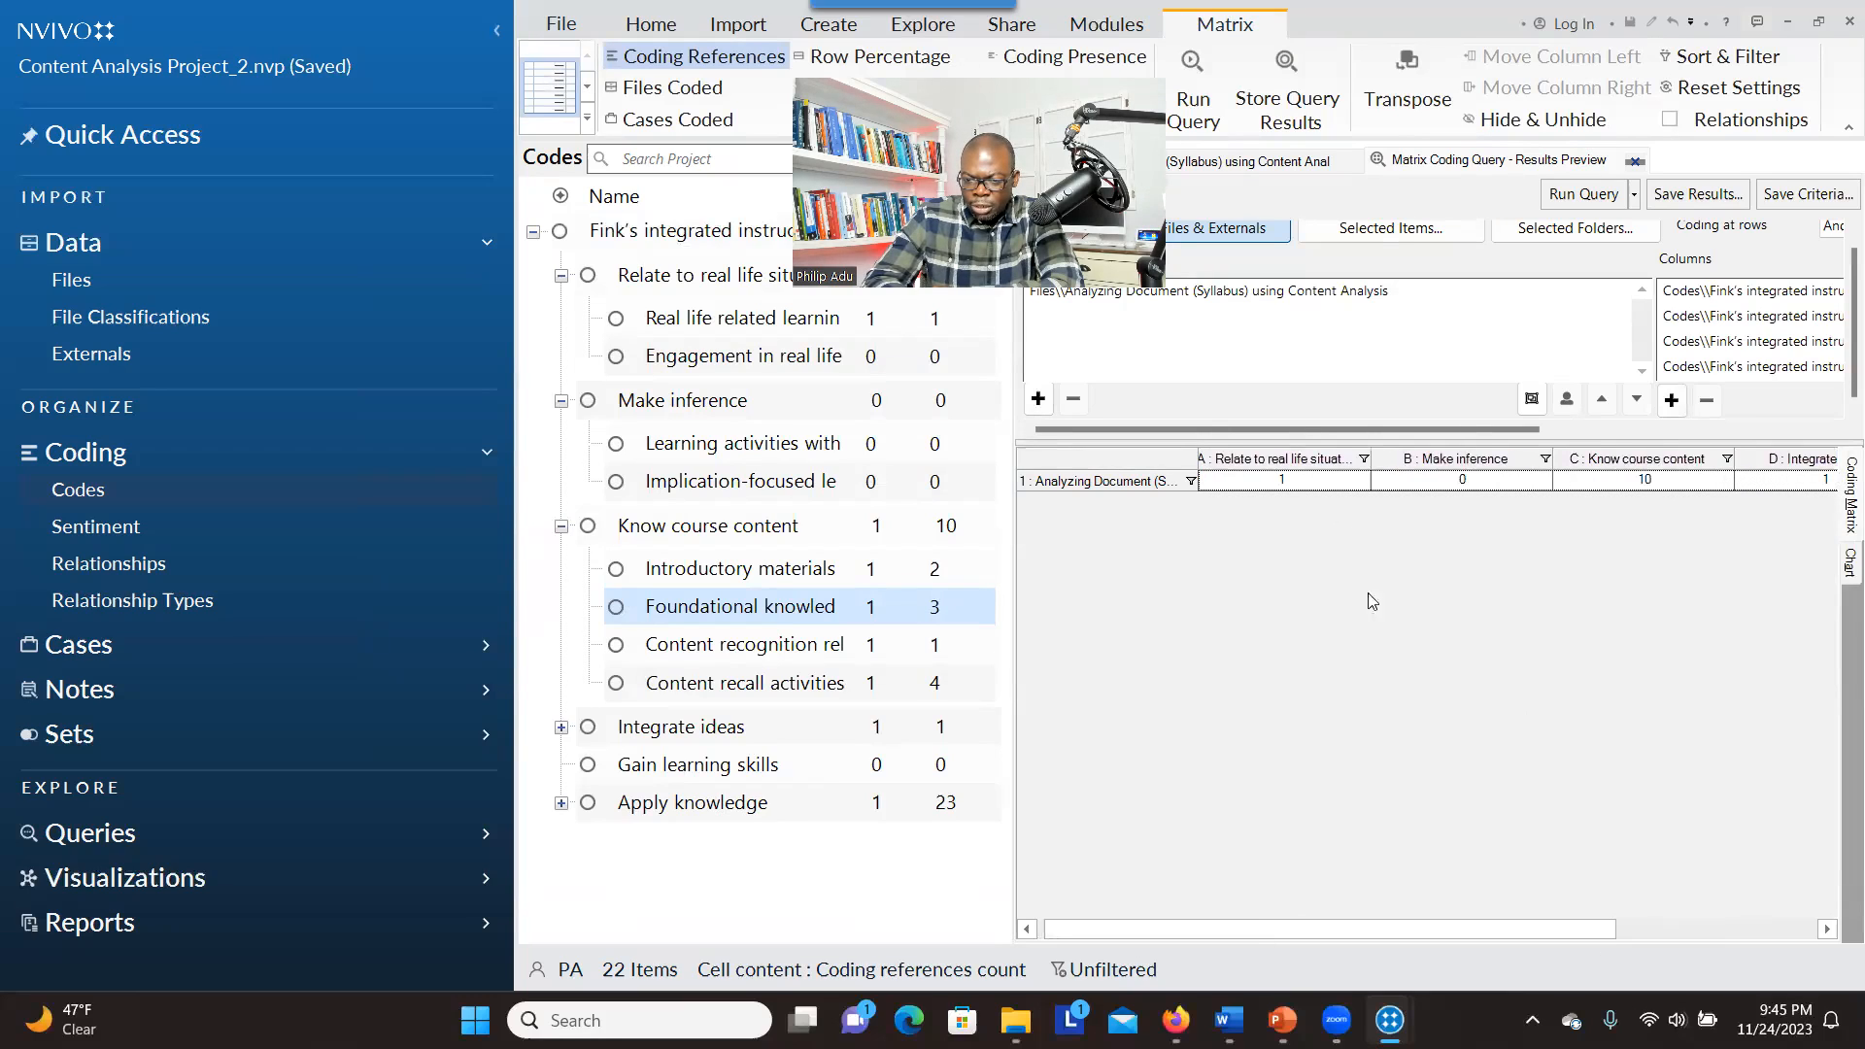
left_click_drag(1331, 932, 1598, 943)
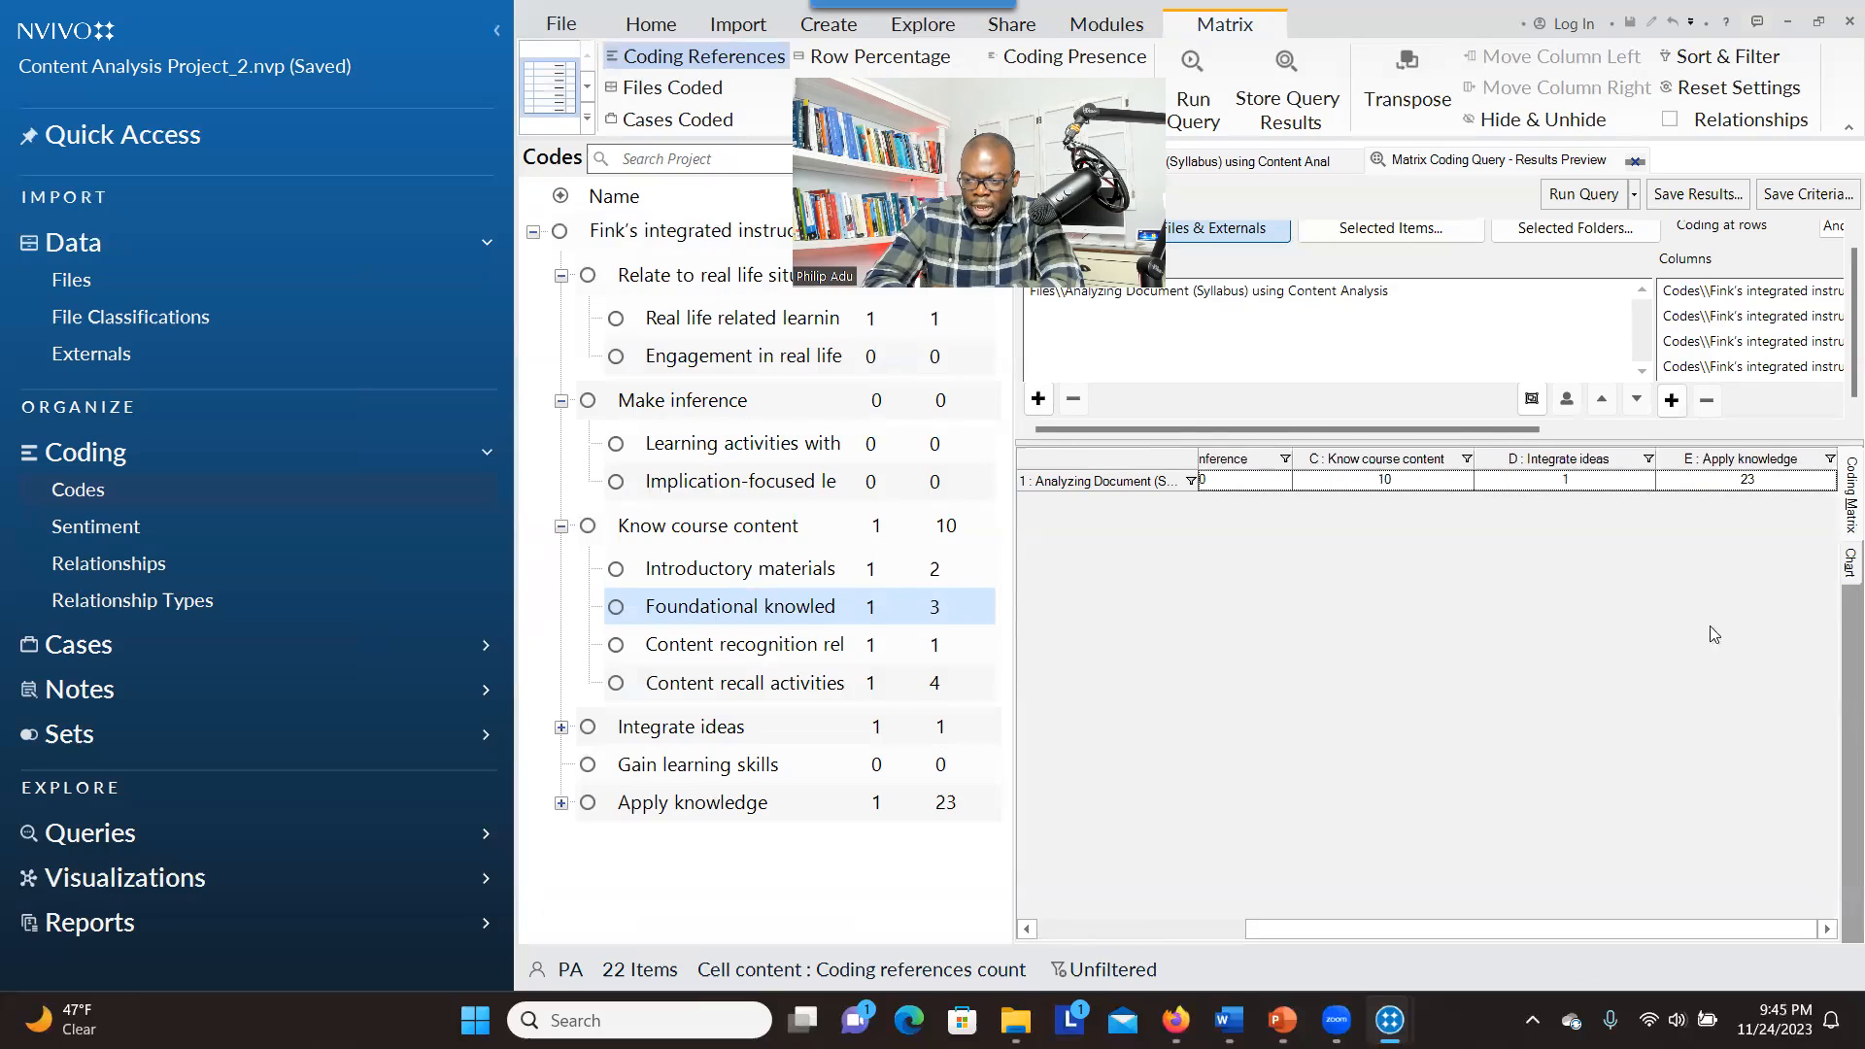
Open the syllabus references coded at "Apply knowledge" from the matrix, and examine the highlighted passages in their source document
left_click(1748, 480)
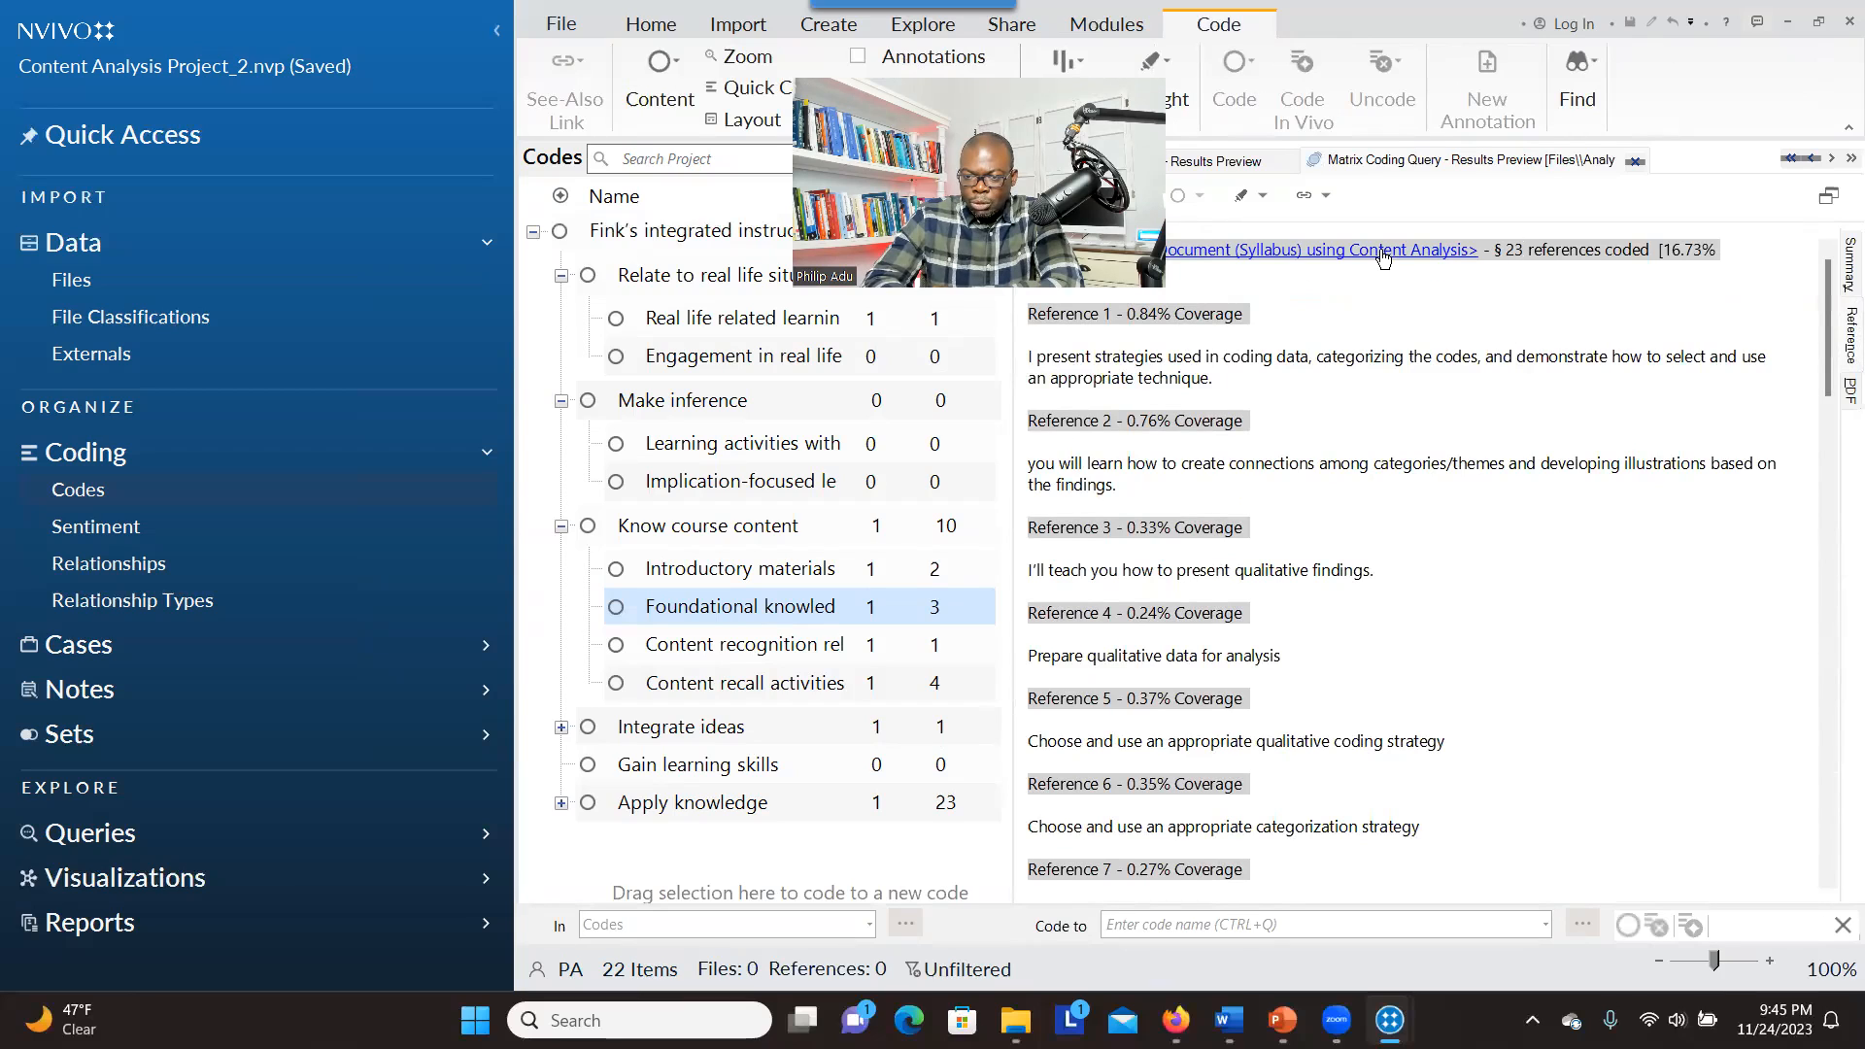
left_click(1212, 254)
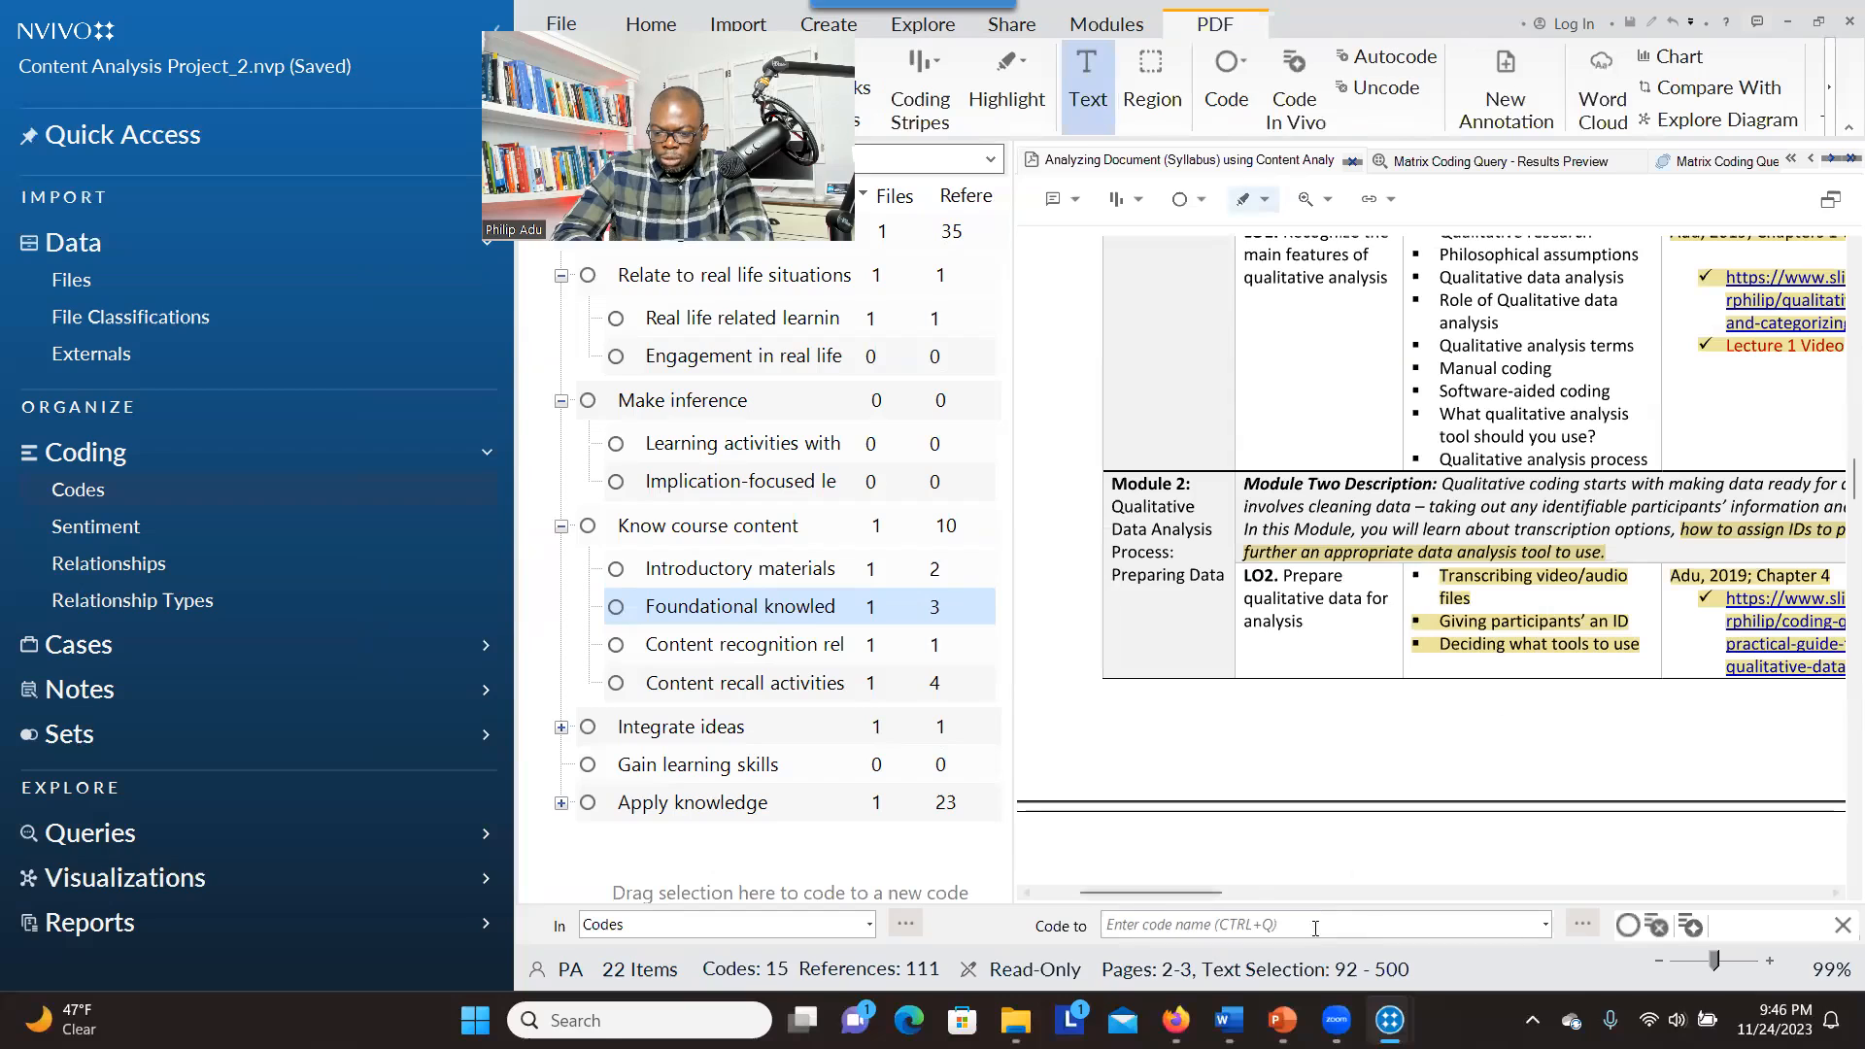
scroll(1379, 865, "right", 3)
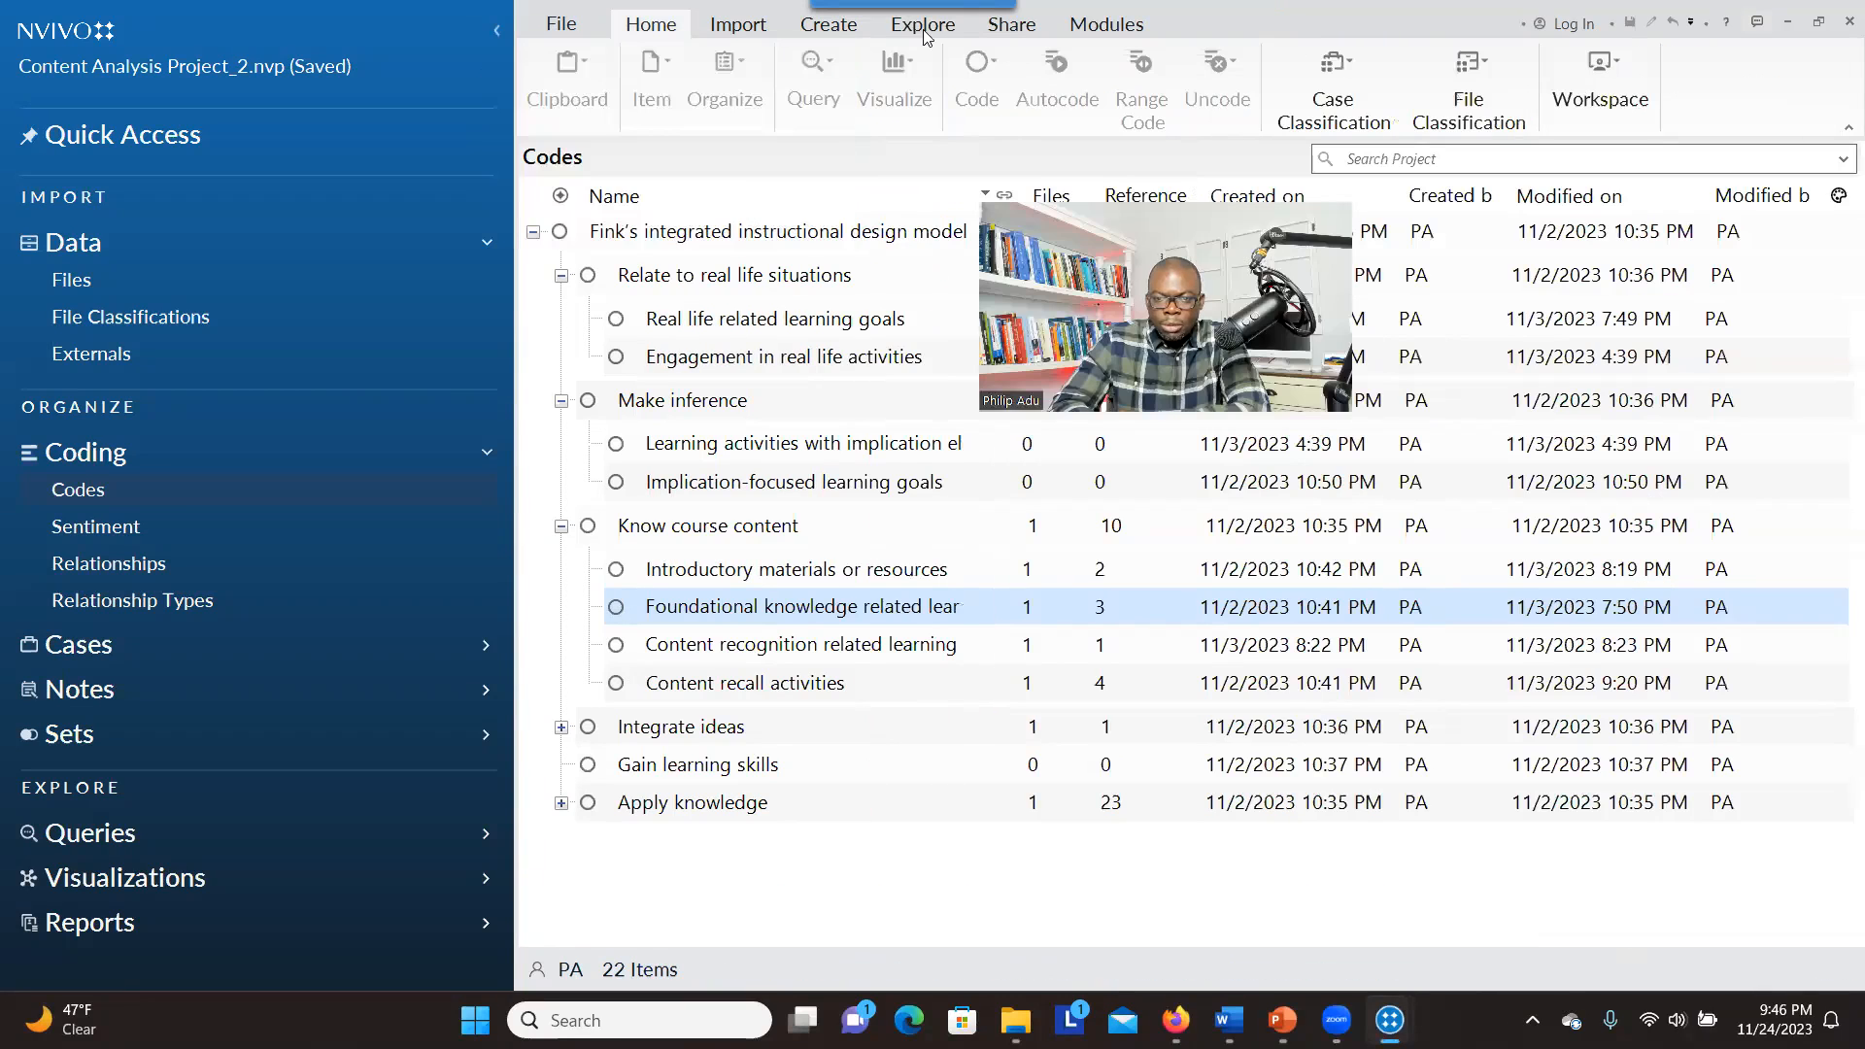
left_click(923, 27)
left_click(1496, 87)
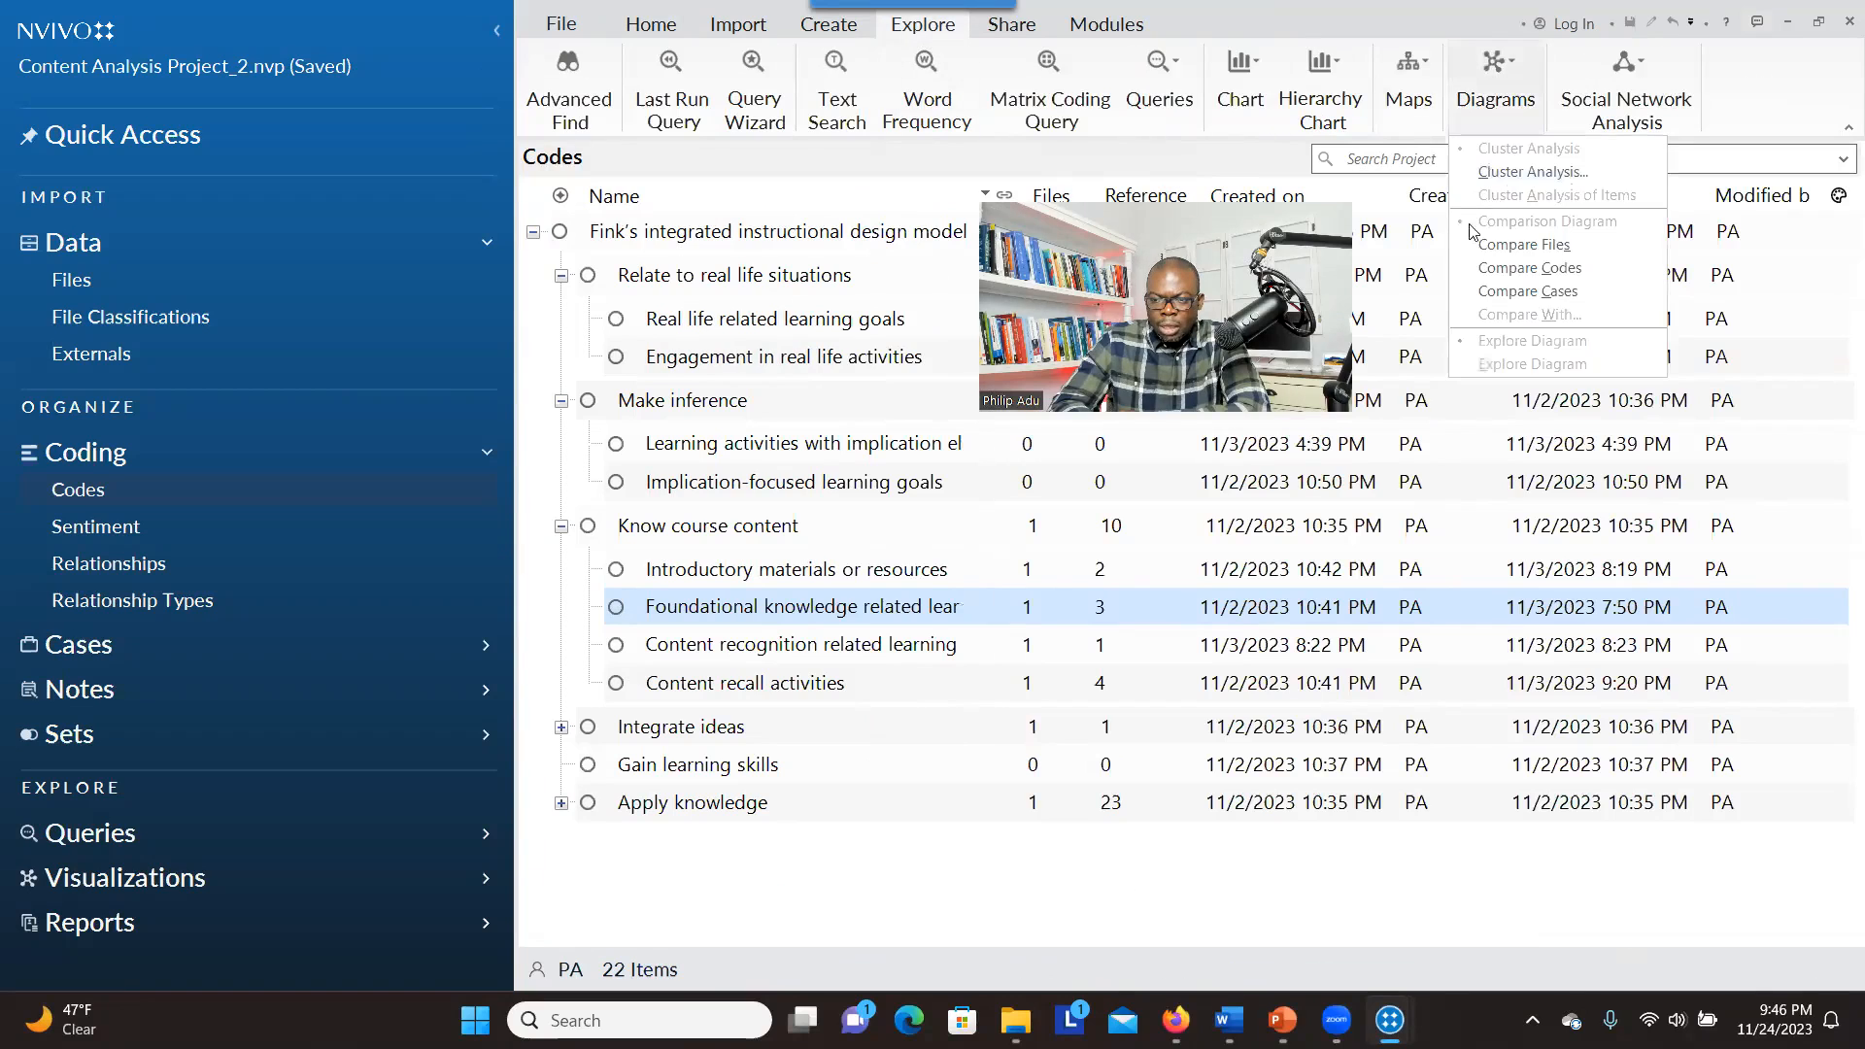
left_click(1520, 269)
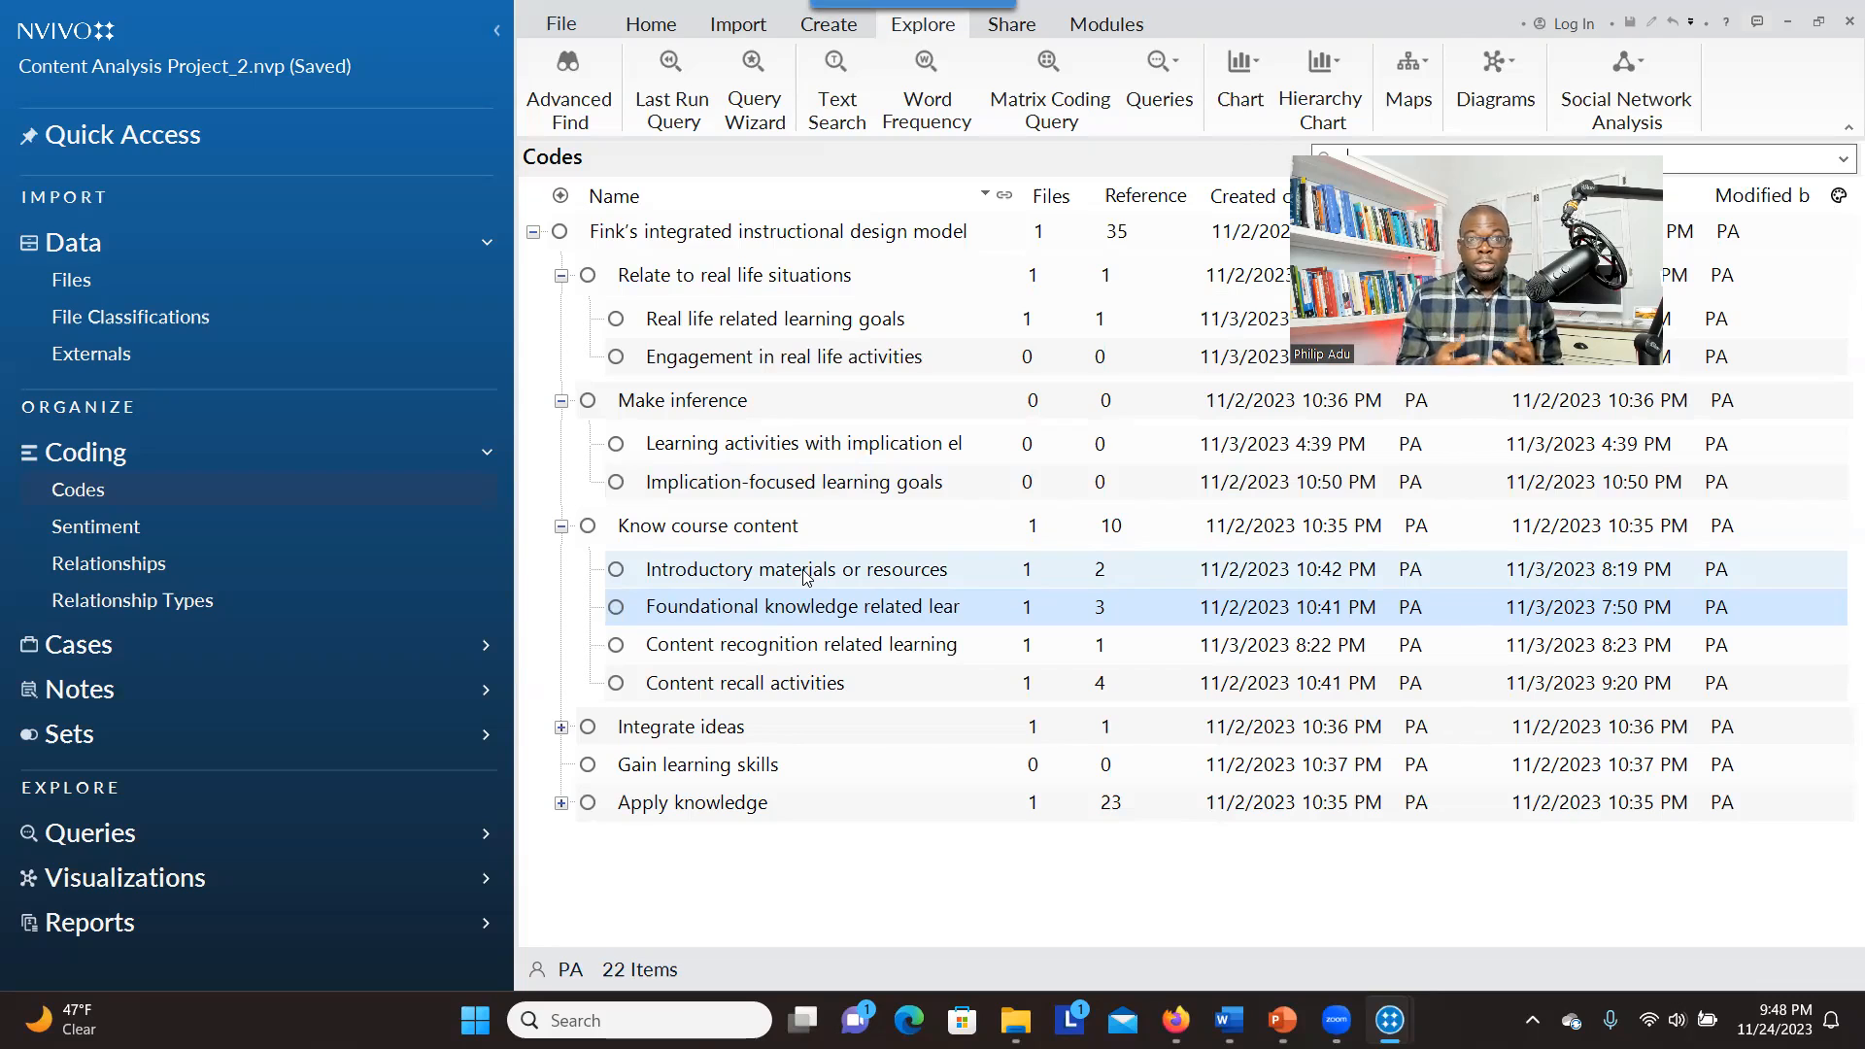
Switch to the PowerPoint presentation's Contact slide and select the text box listing the contact details and books
key("alt+Tab")
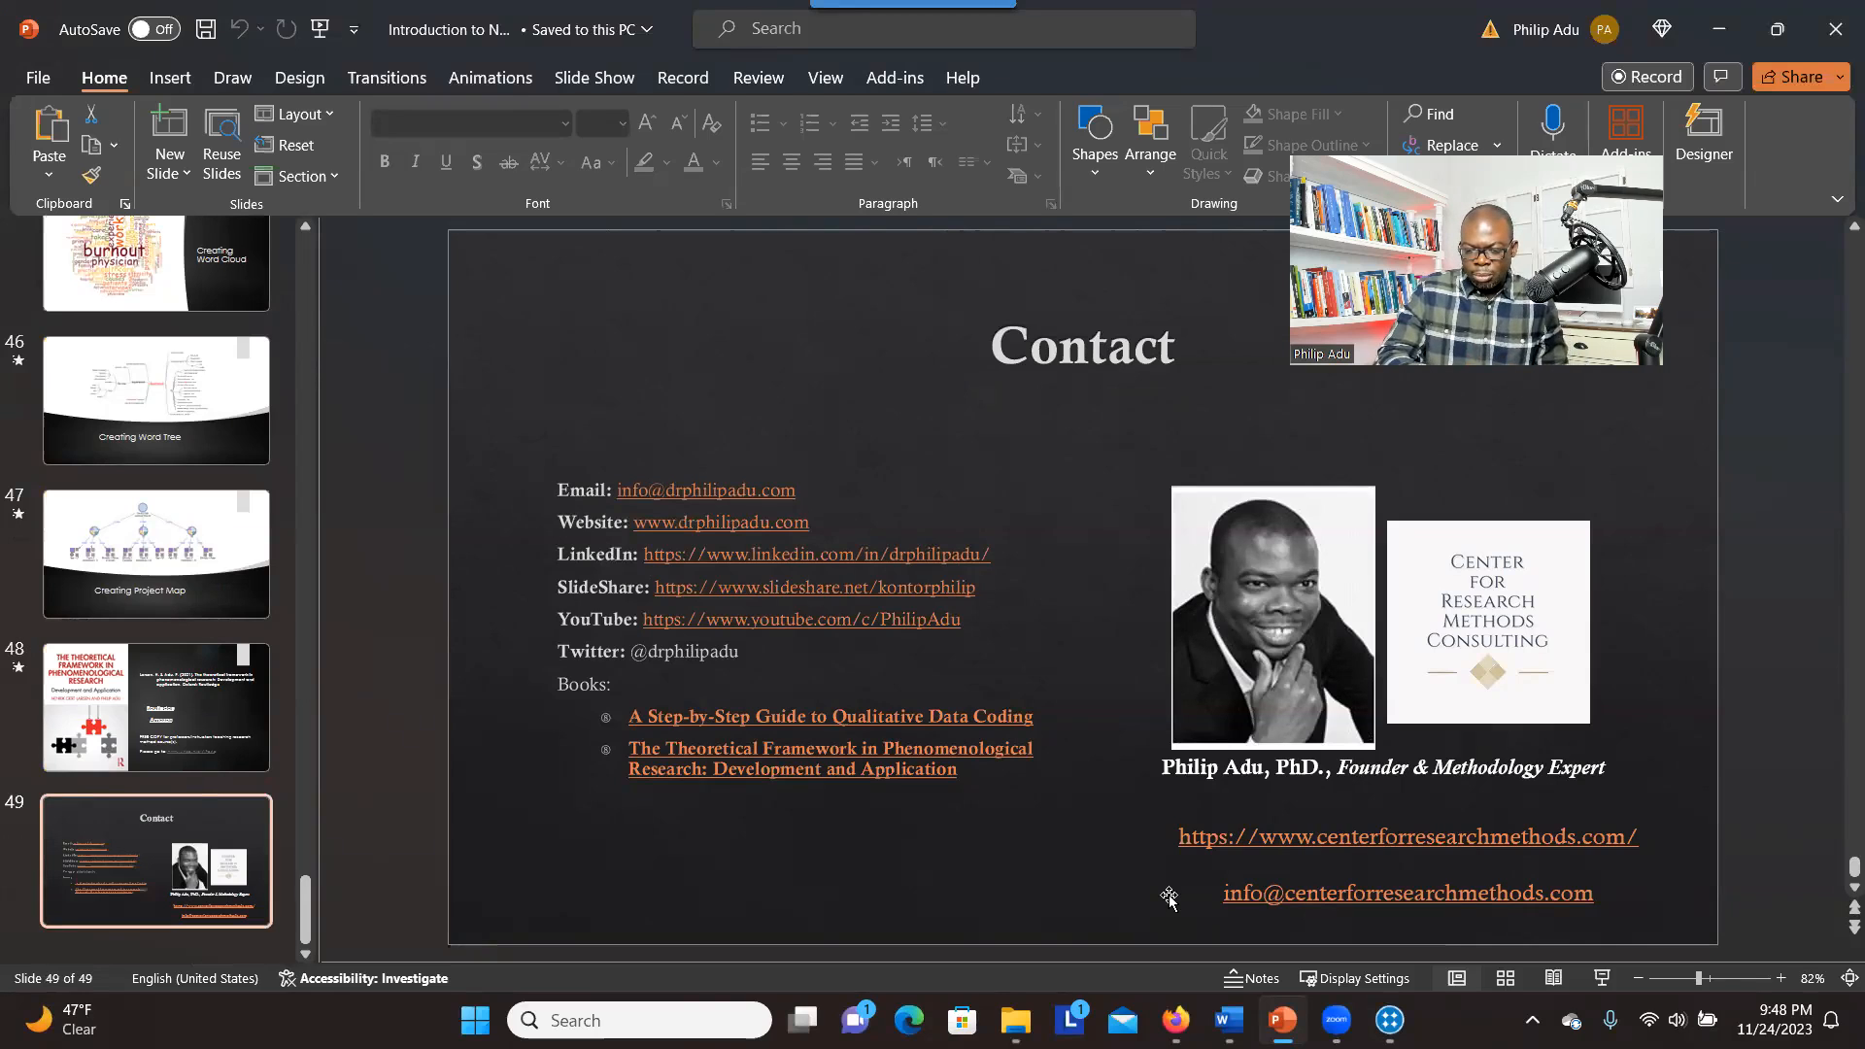
left_click(880, 820)
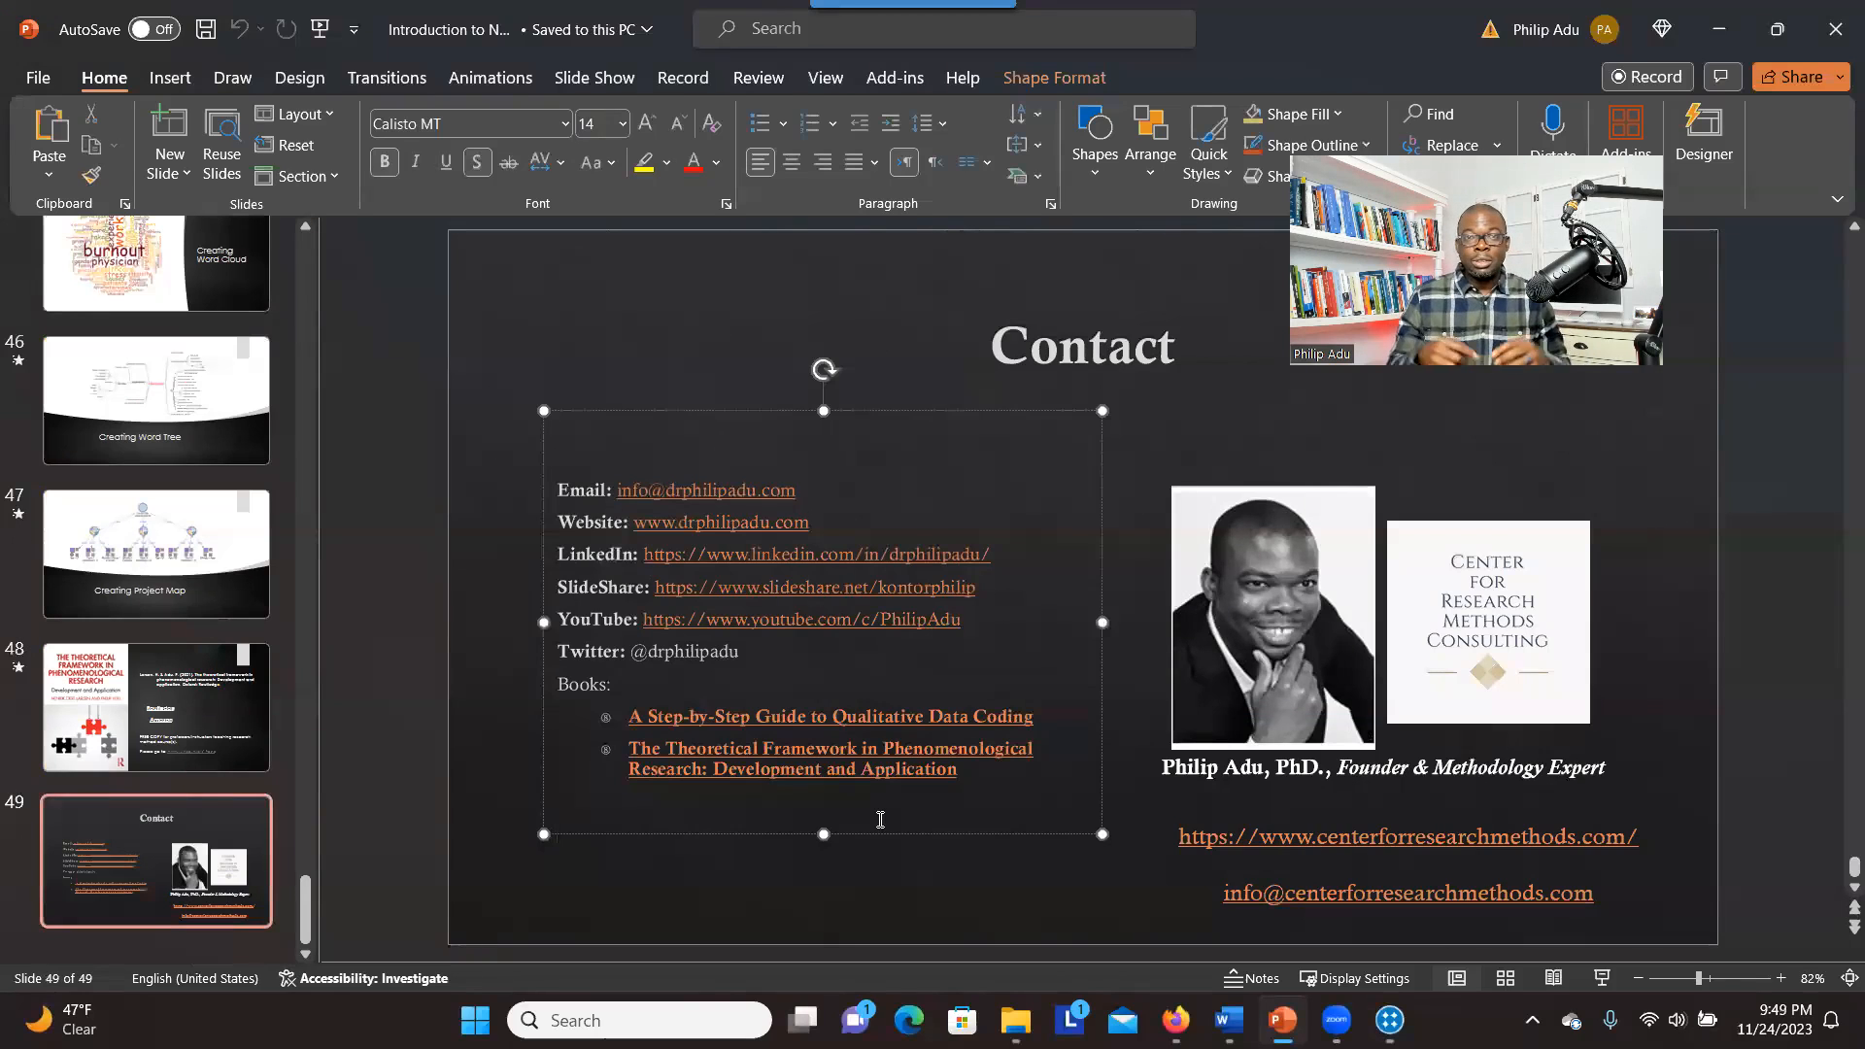